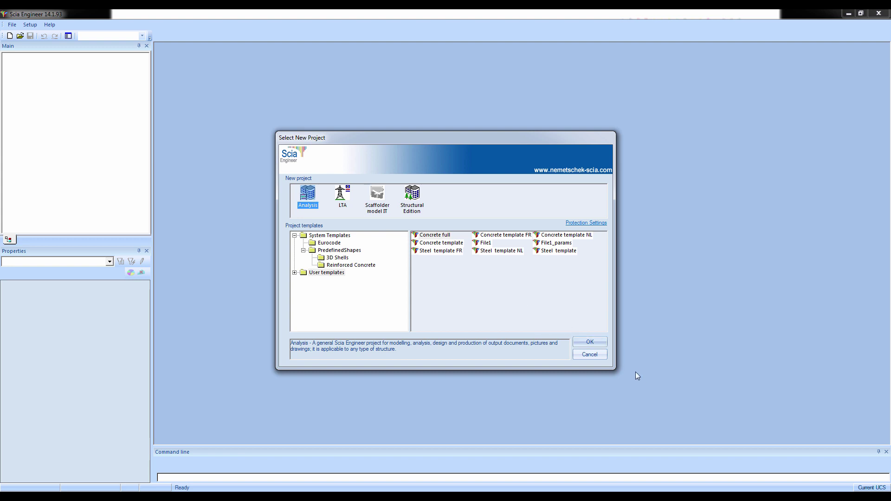
Create a new Analysis project with steel as the material and the Belgian NBN-EN NA national annex
left_click(593, 342)
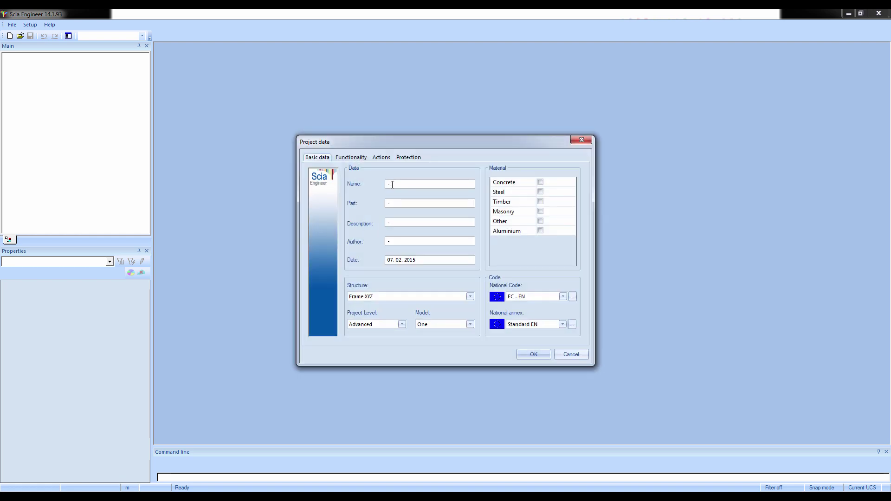
left_click(522, 193)
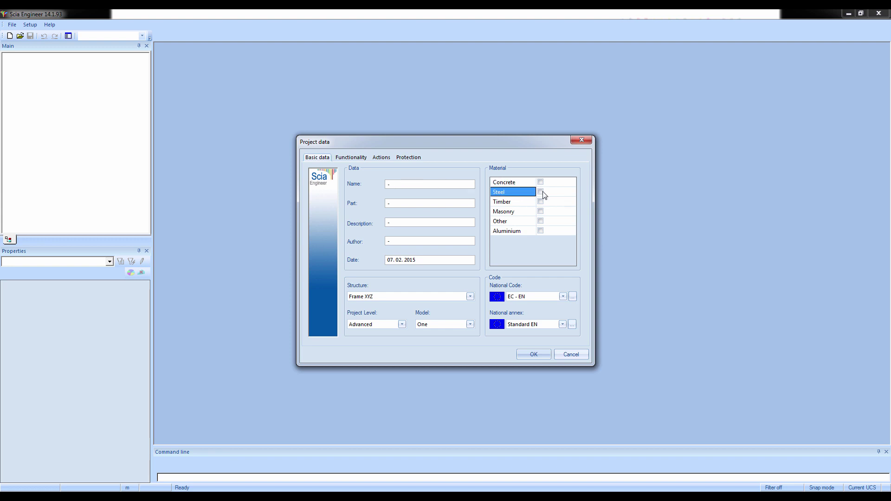
left_click(541, 192)
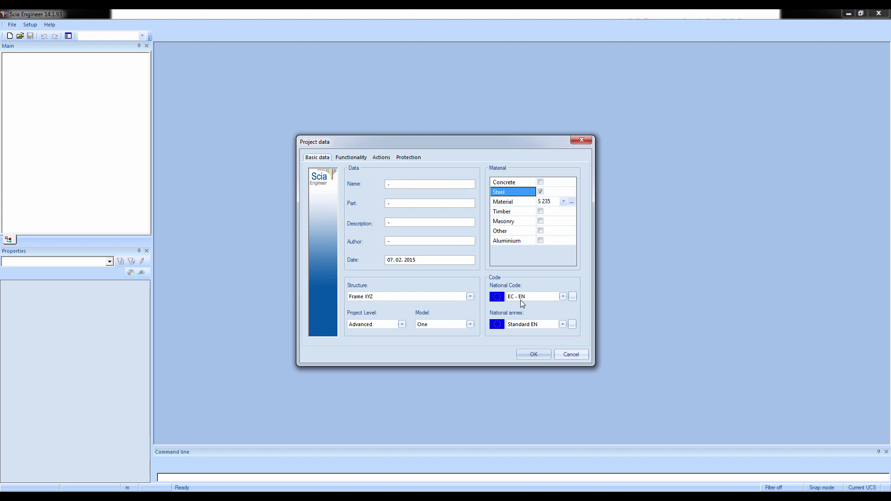
left_click(520, 324)
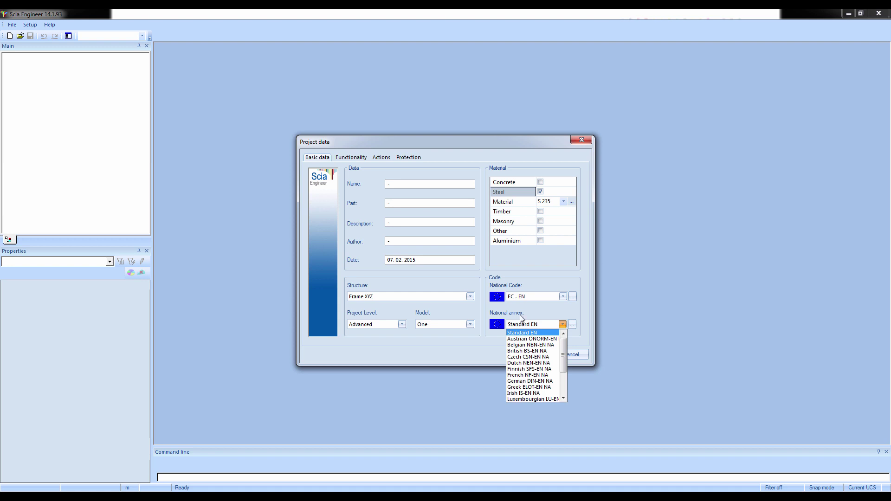
left_click(529, 345)
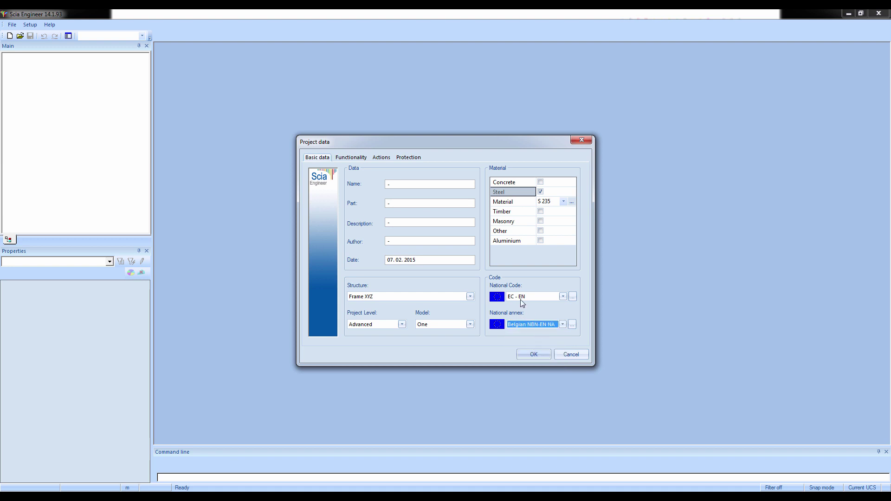
Choose Frame XYZ as the structure type and Advanced as the project level
left_click(438, 299)
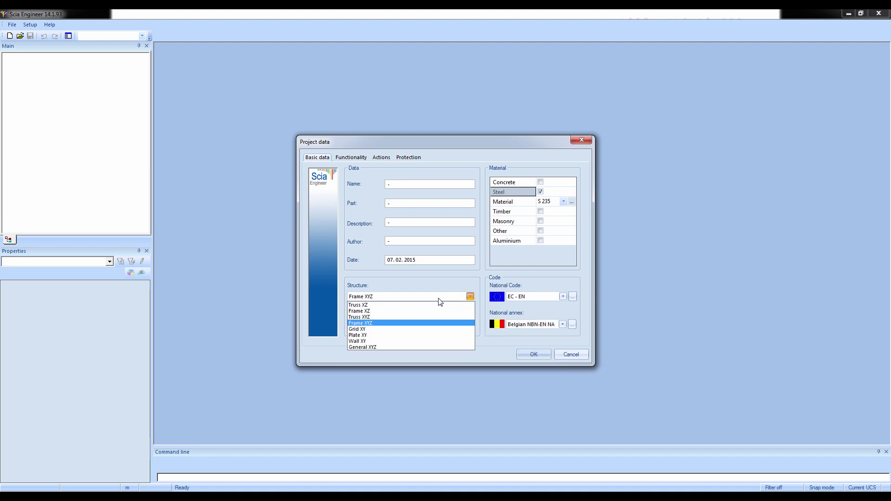
left_click(439, 298)
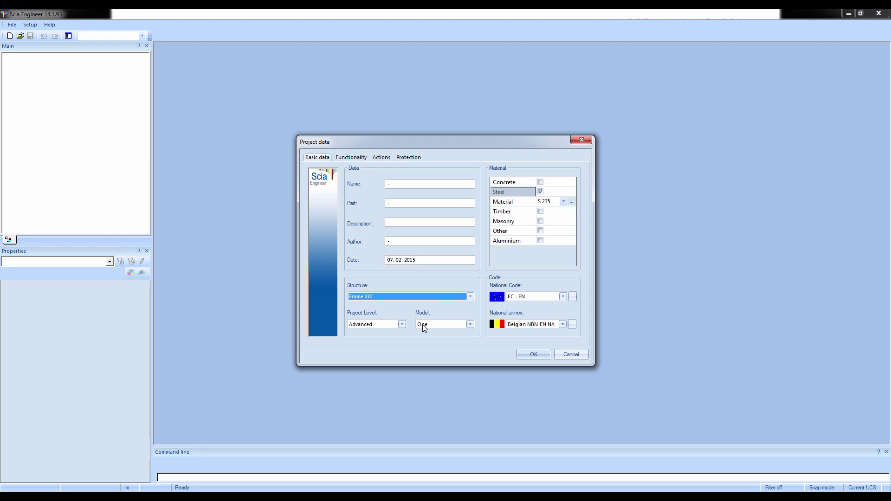
left_click(391, 326)
left_click(392, 325)
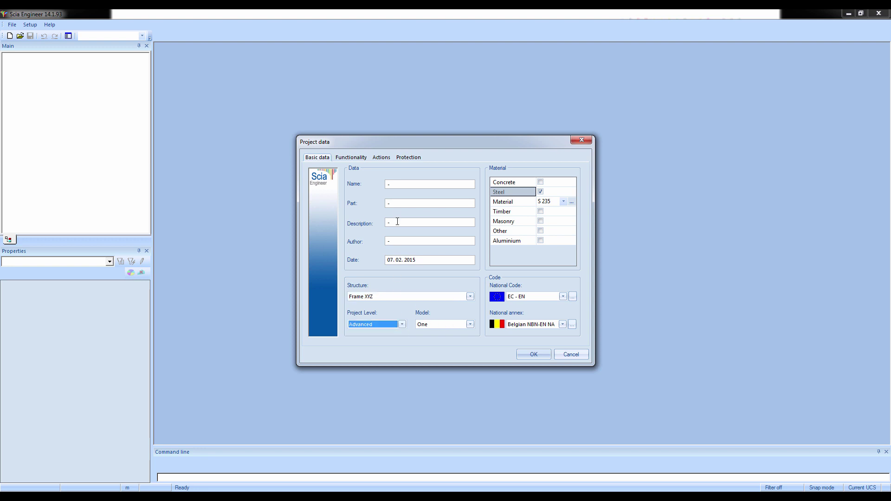
Enter Steel Project as the project name, Webinar steel as the description, and the author's full name
left_click(398, 185)
type("Steel Project")
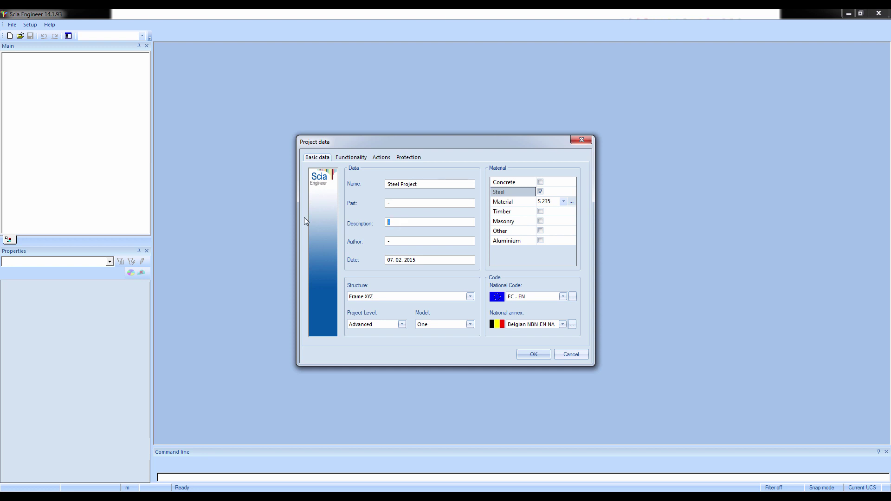
type("Webinar")
type(" steel p")
type("Jef Beyens")
Enable the steel functionalities Frame rigid connections and Connection monodrawings, and confirm the project data
left_click(352, 158)
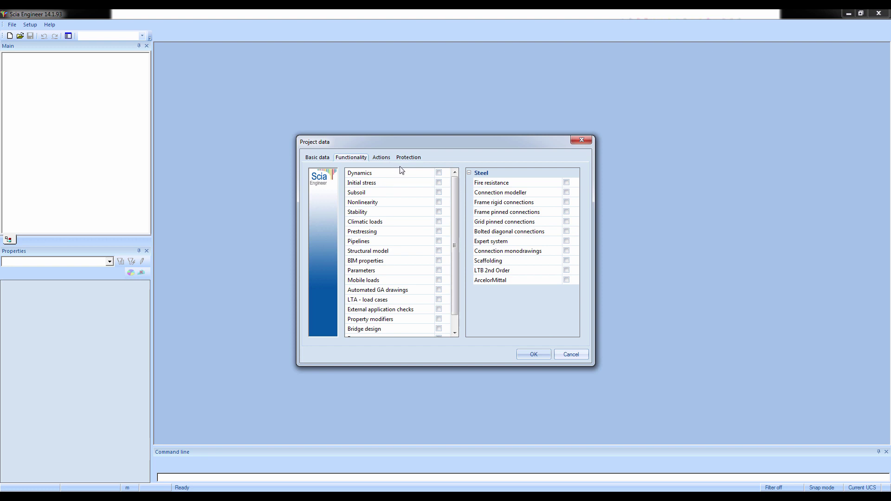
left_click(567, 202)
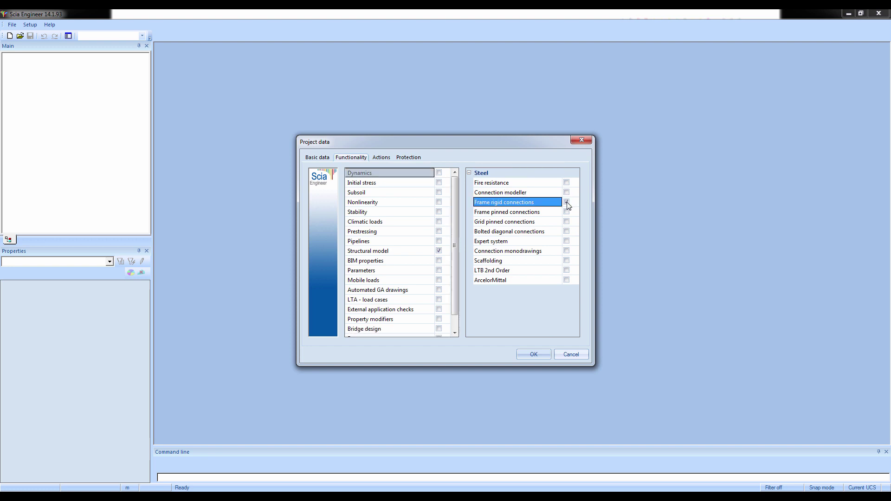
left_click(566, 252)
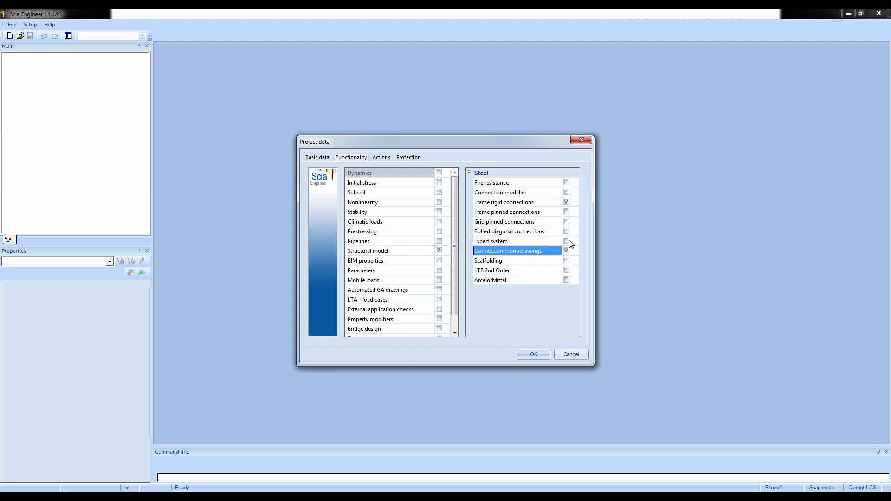
left_click(549, 357)
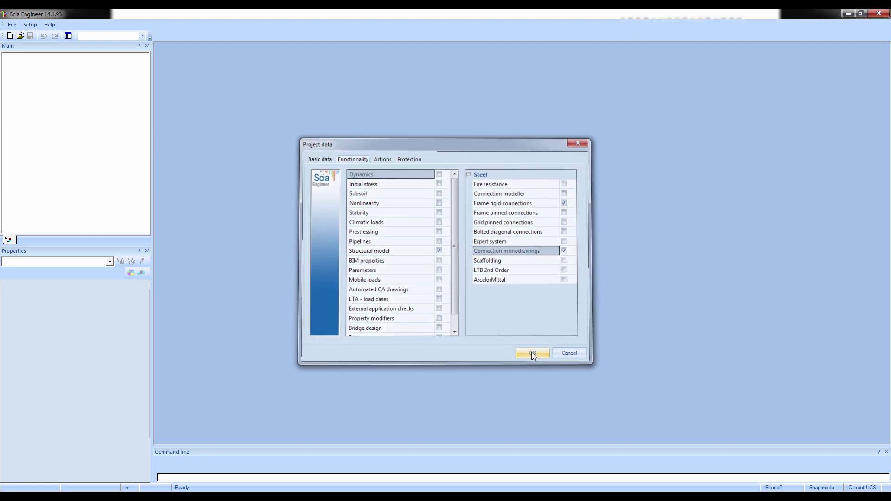
left_click(532, 352)
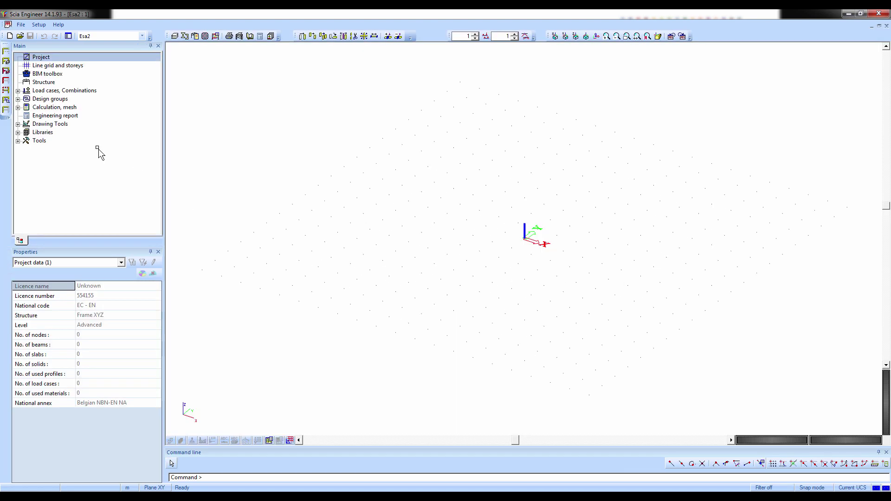
Review the project data again and look through the main tree entries from Line grid and storeys to Engineering report
double_click(49, 58)
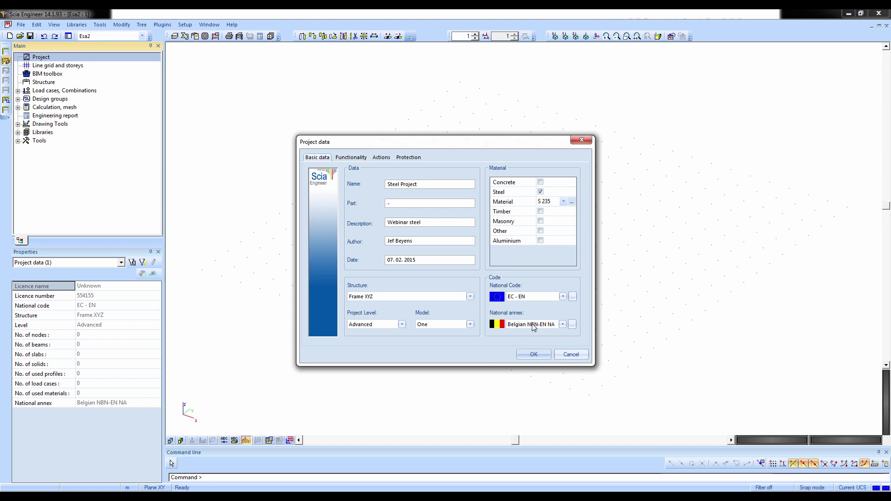
left_click(540, 358)
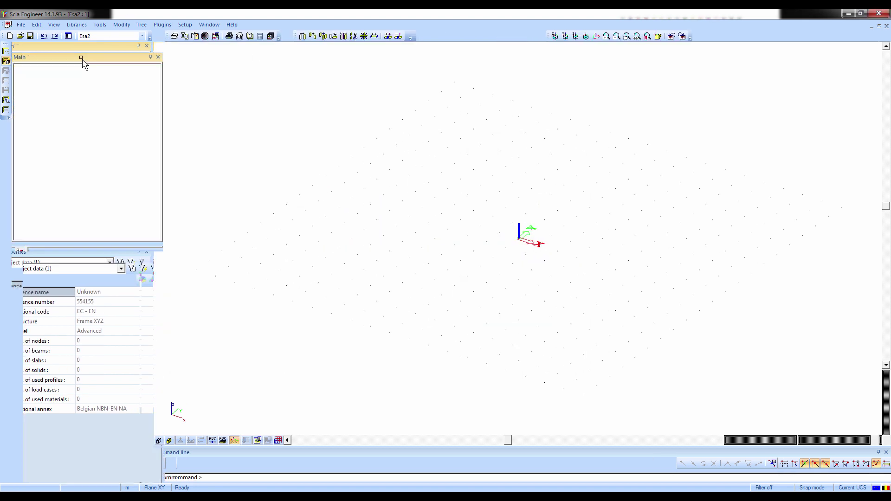
left_click(64, 68)
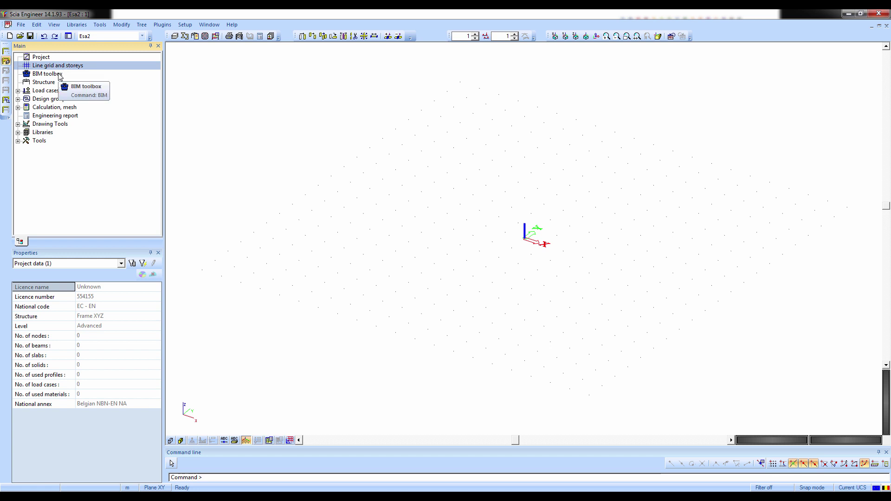
left_click(59, 77)
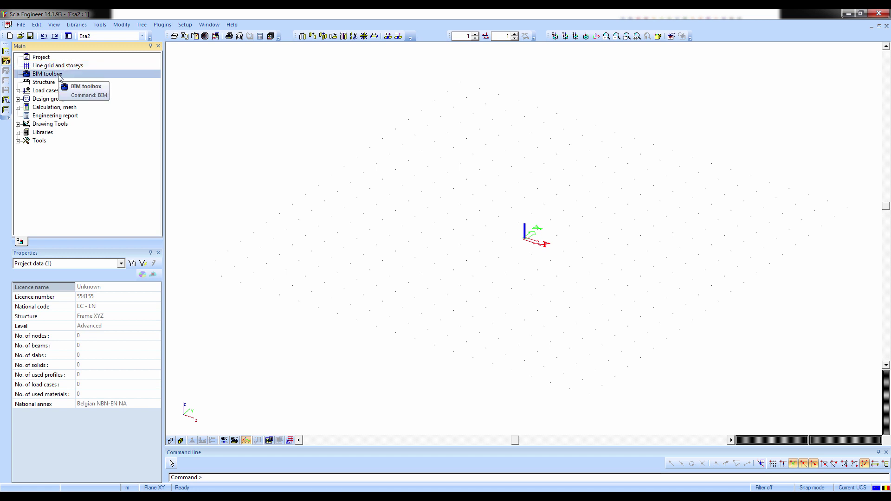
left_click(55, 83)
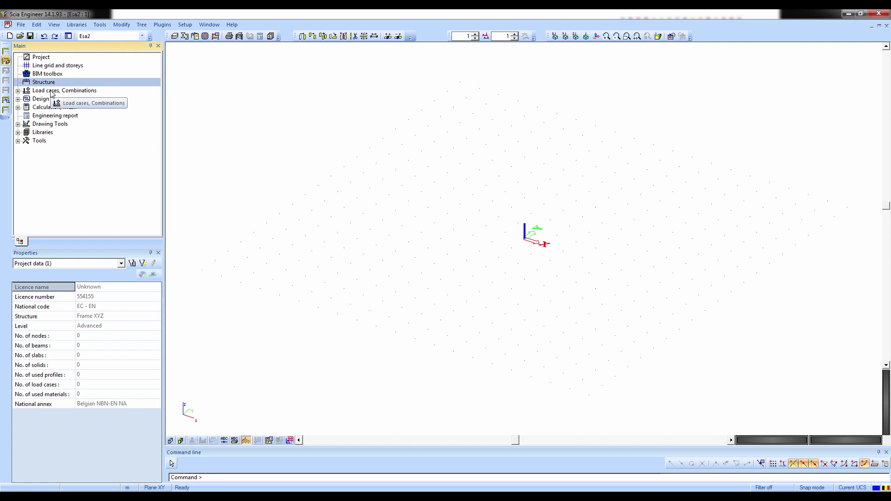
left_click(51, 91)
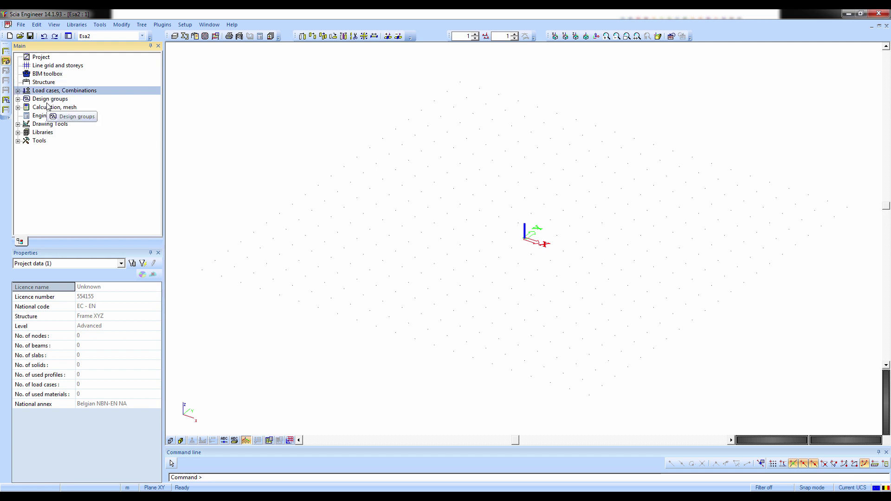
left_click(49, 101)
left_click(48, 108)
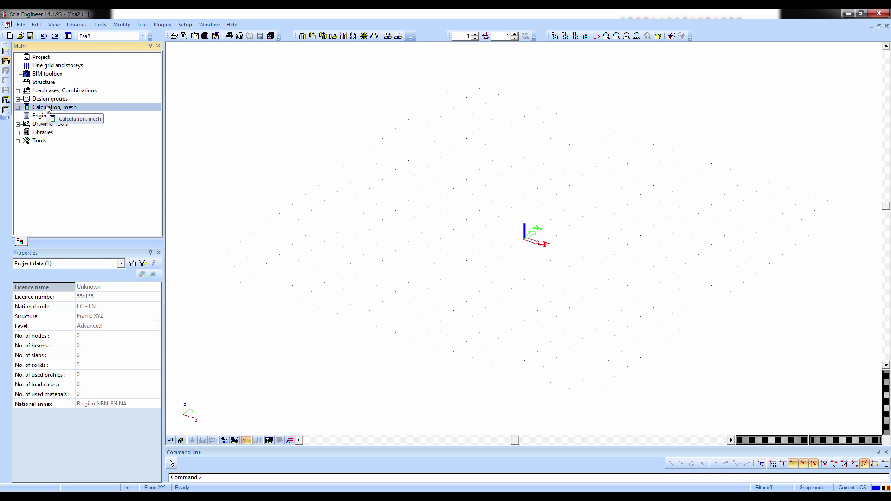
left_click(47, 117)
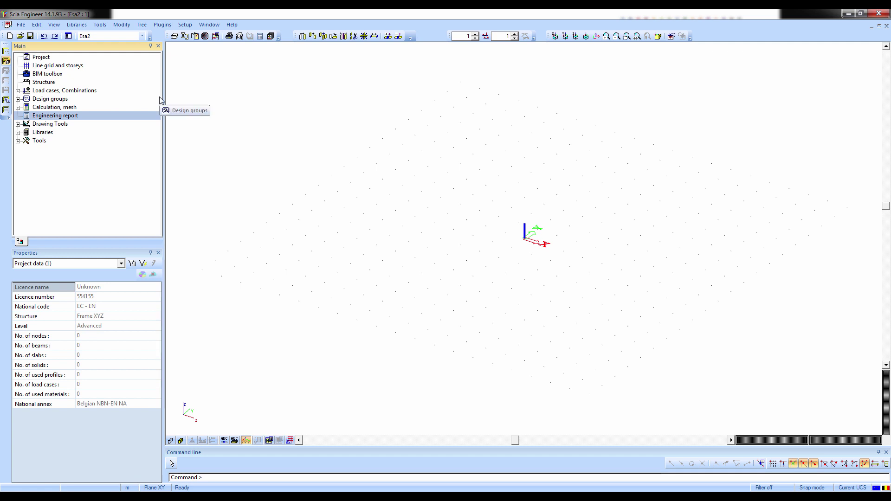
Start a new 3D line grid and define its X direction with 6 m spans repeated 2 times
left_click(46, 66)
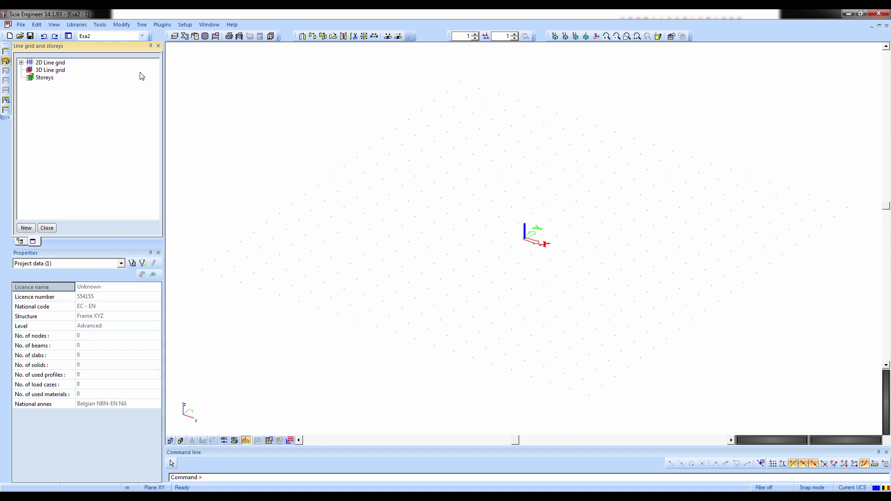
double_click(51, 70)
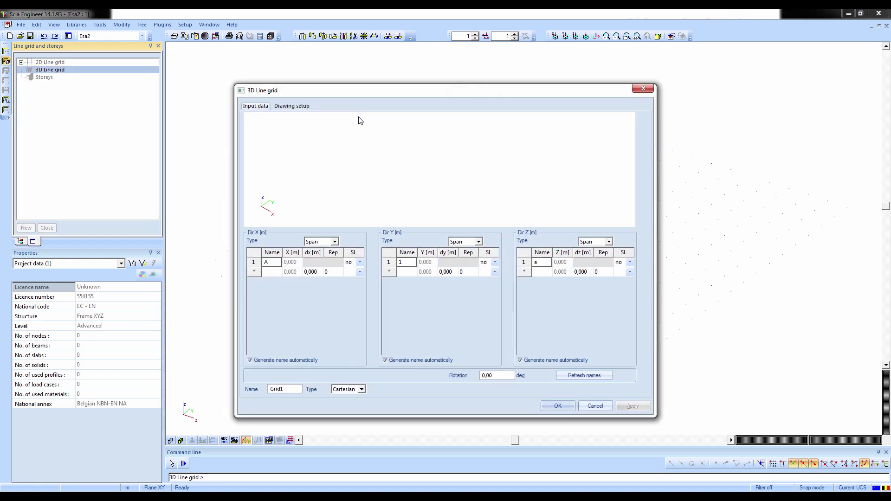
left_click(318, 272)
type("6")
key("Tab")
type("2")
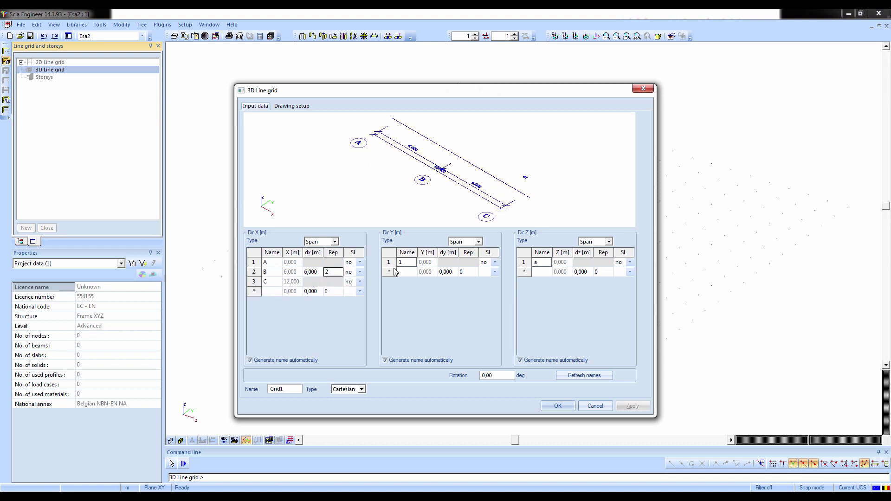
Define the grid's Y direction with 6 m spans repeated 2 times
left_click(453, 272)
type("6")
left_click(463, 272)
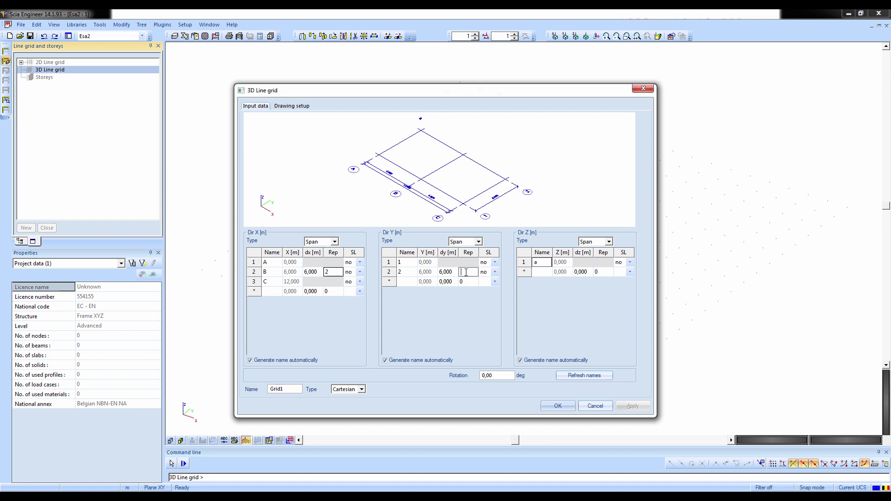
type("2")
key("Return")
Define the grid's Z direction with three successive spans of 4 m, 3 m and 2 m, each with one repetition
left_click(578, 273)
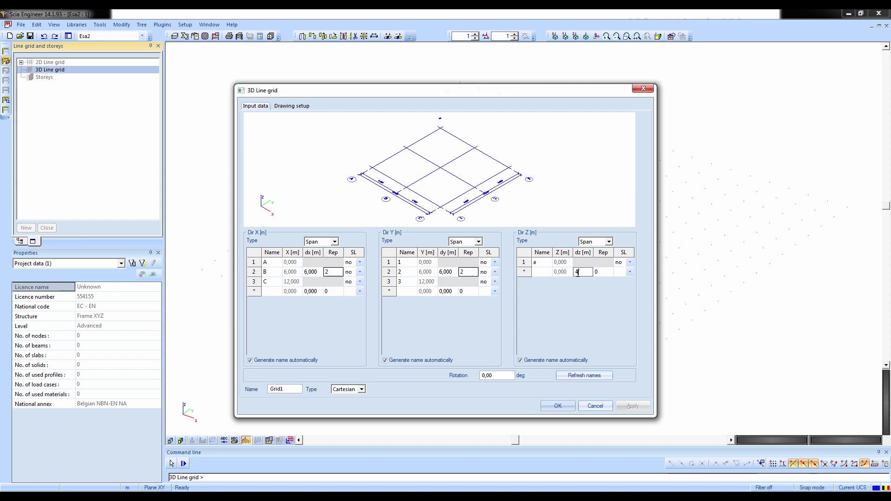
key("Return")
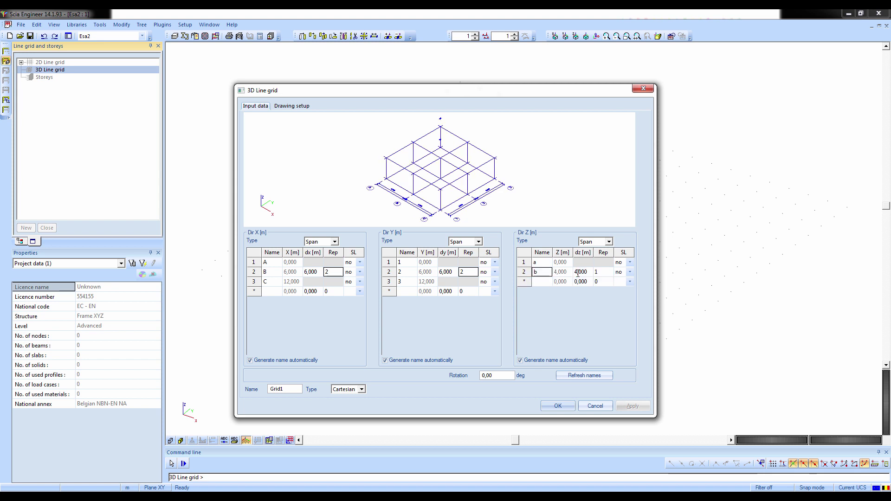
type("3")
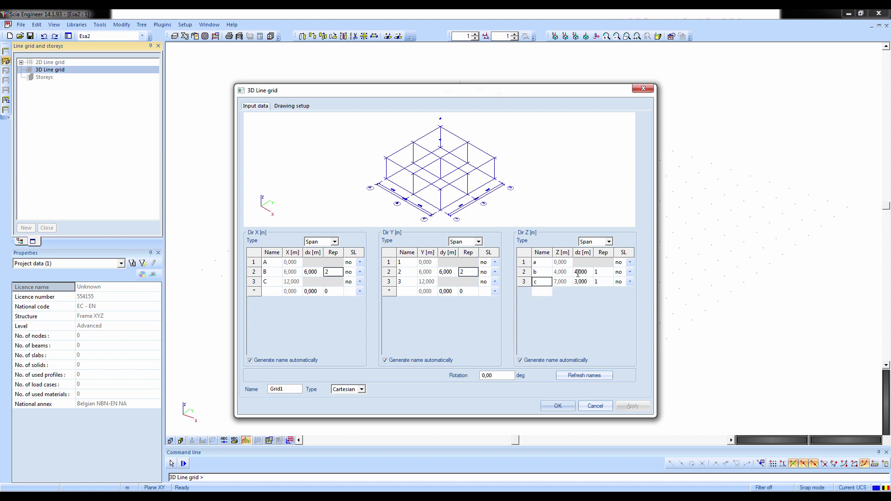
key("Return")
type("3")
key("Tab")
type("2")
key("Return")
type("2")
key("Tab")
type("1")
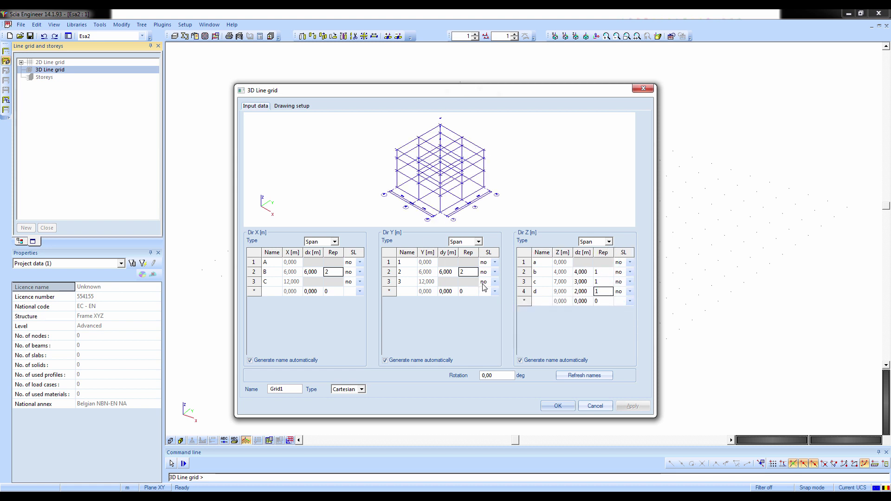
Confirm the 3D line grid and insert it at the origin by entering 0 as the insertion point
left_click(558, 408)
left_click(632, 427)
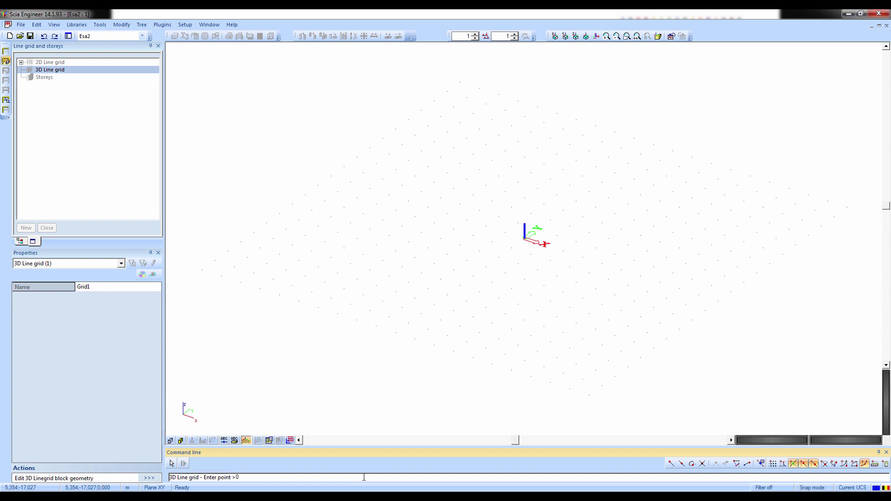
key("Return")
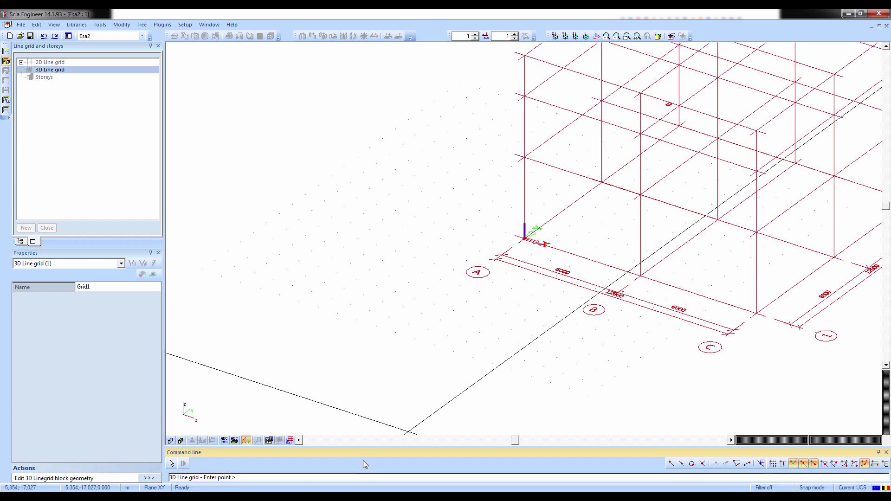
key("Escape")
key("Escape")
scroll(399, 345, "down", 3)
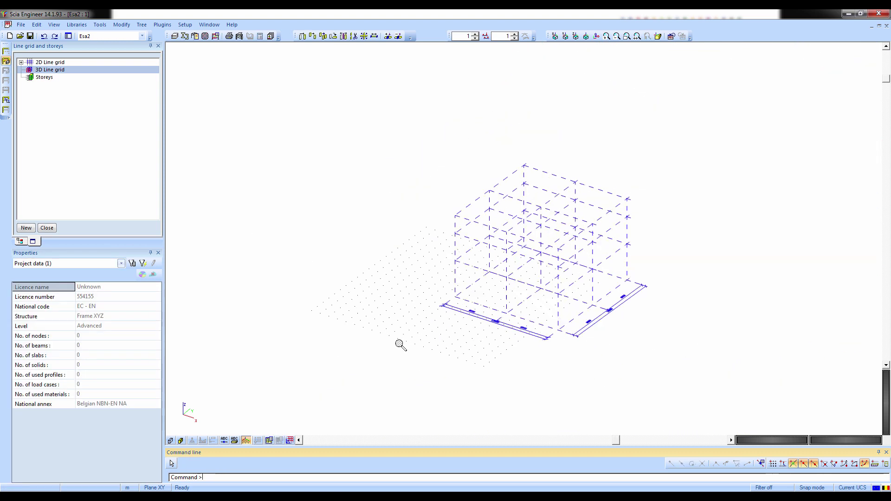
scroll(394, 339, "up", 4)
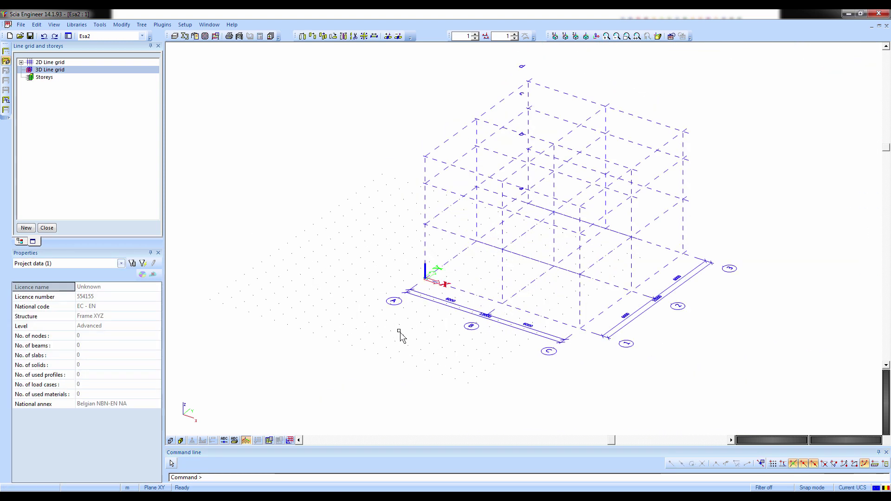
middle_click_drag(358, 338, 341, 345)
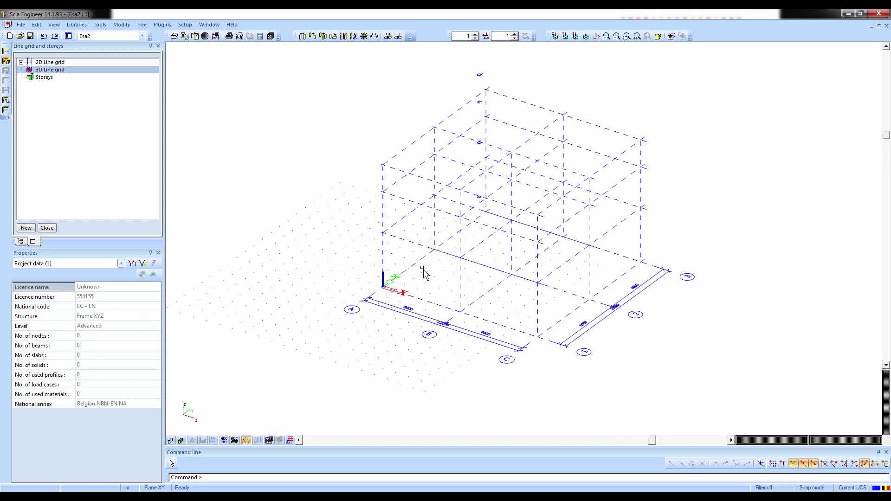
Leave the line grid and storeys settings and open the Structure service
left_click(47, 228)
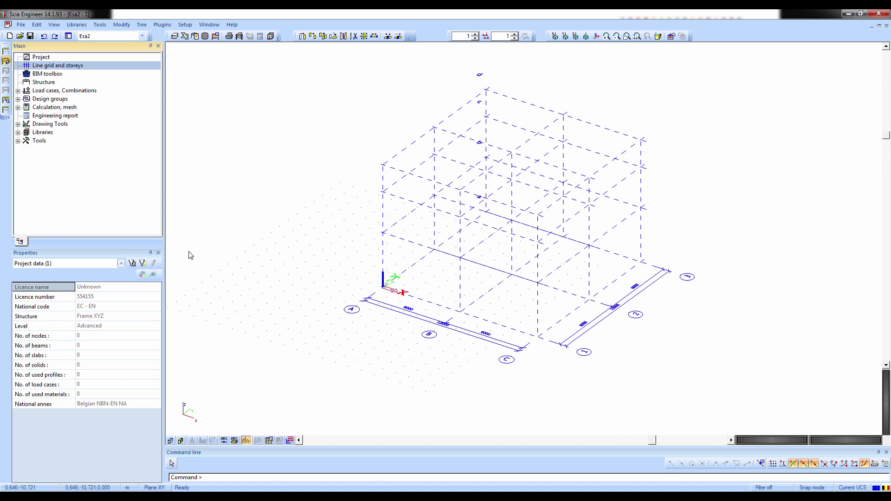
left_click(48, 85)
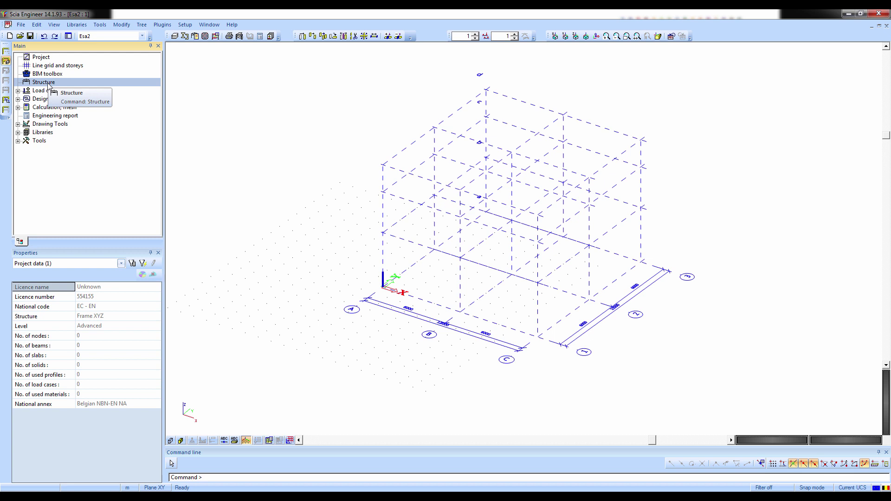
double_click(48, 85)
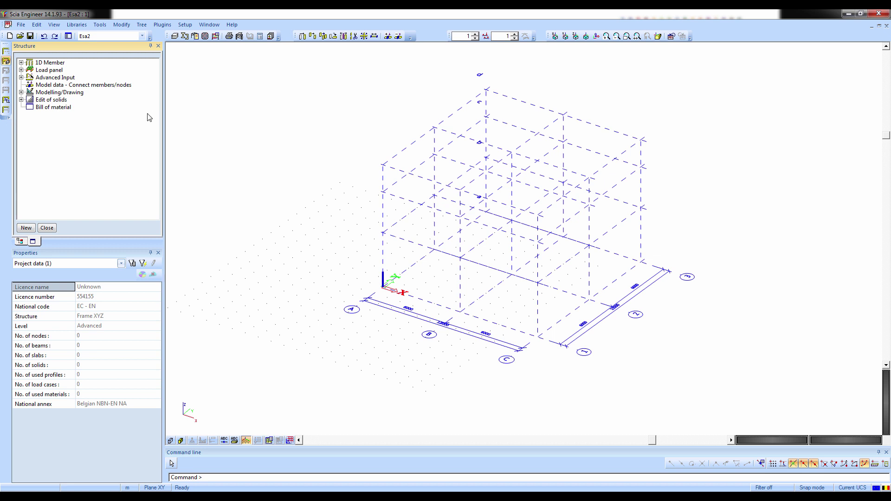
Examine the 1D member, load panel, advanced input, member connection and modelling options offered for building the structure
left_click(21, 62)
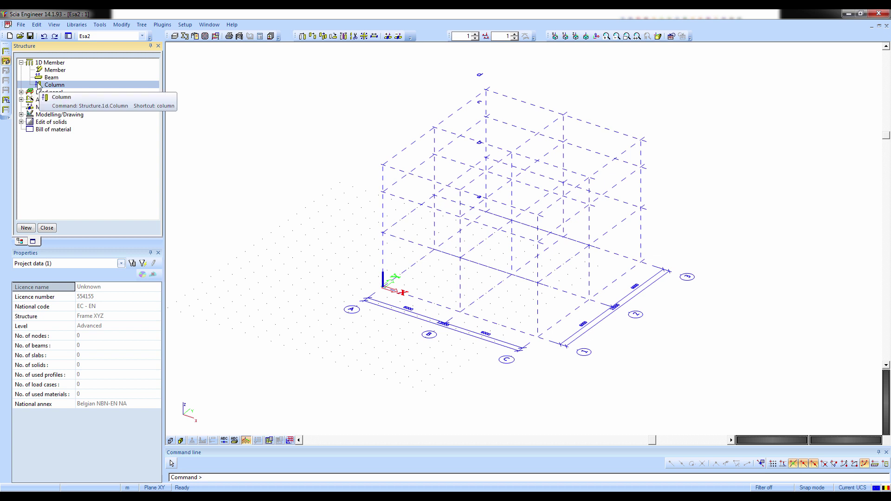
left_click(21, 93)
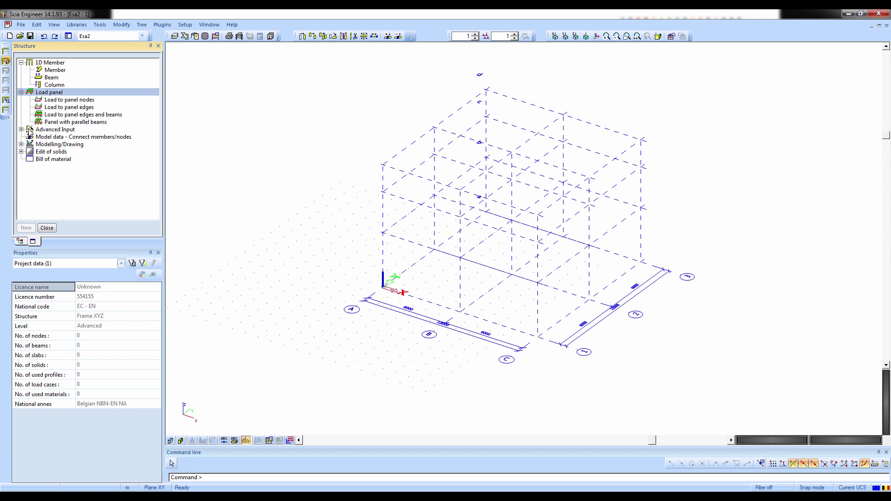
left_click(29, 131)
left_click(22, 130)
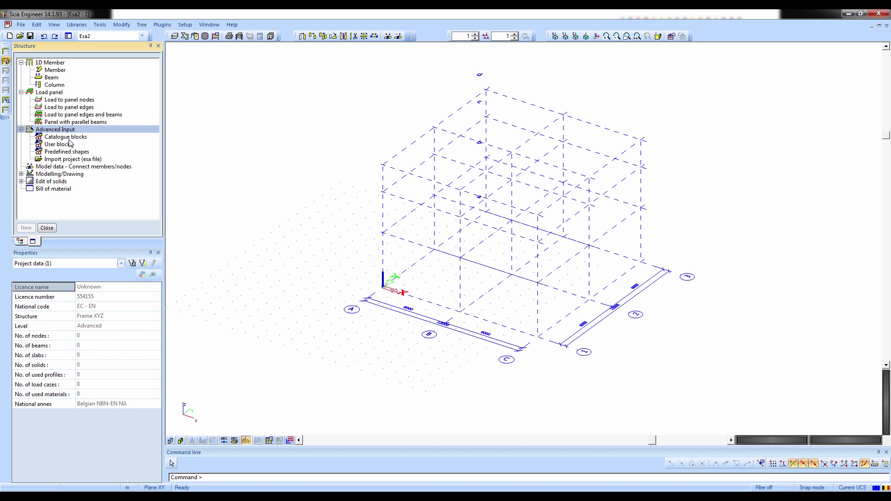
left_click(70, 138)
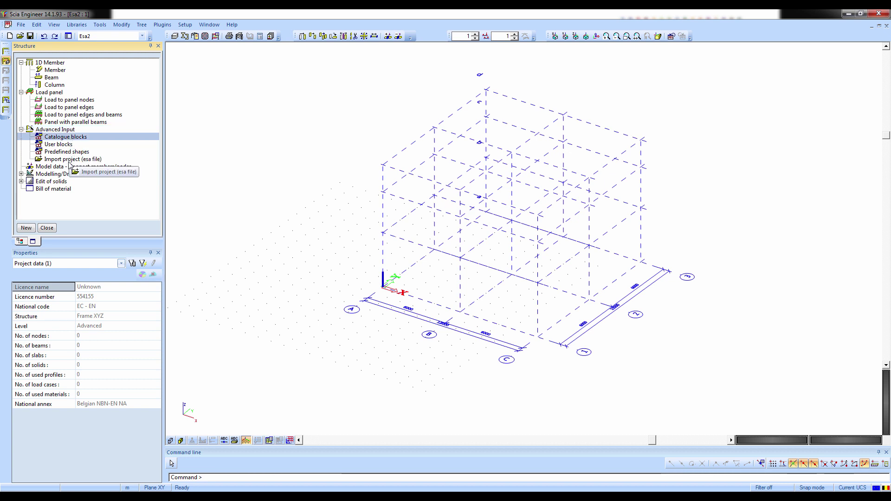
left_click(70, 161)
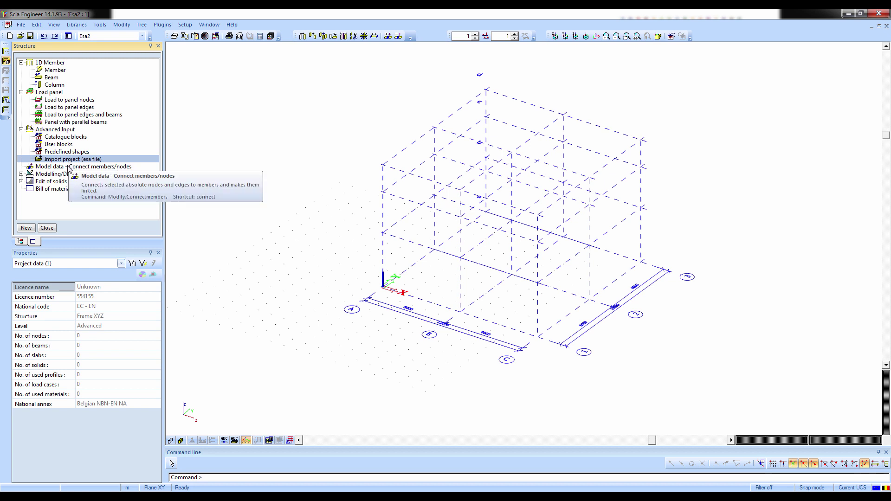
left_click(69, 168)
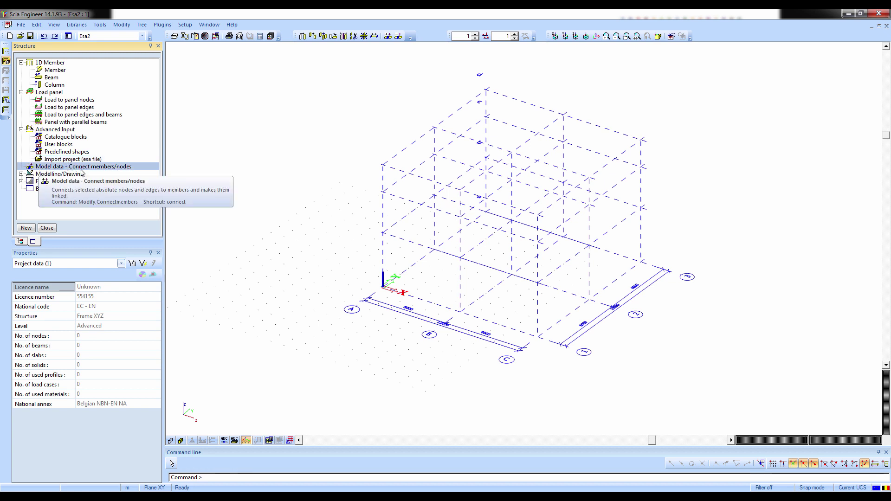
left_click(43, 176)
left_click(47, 181)
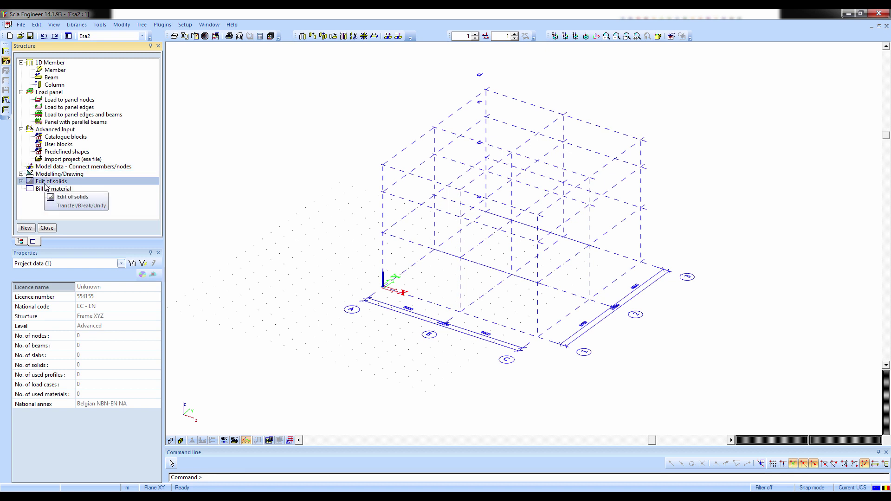
left_click(47, 175)
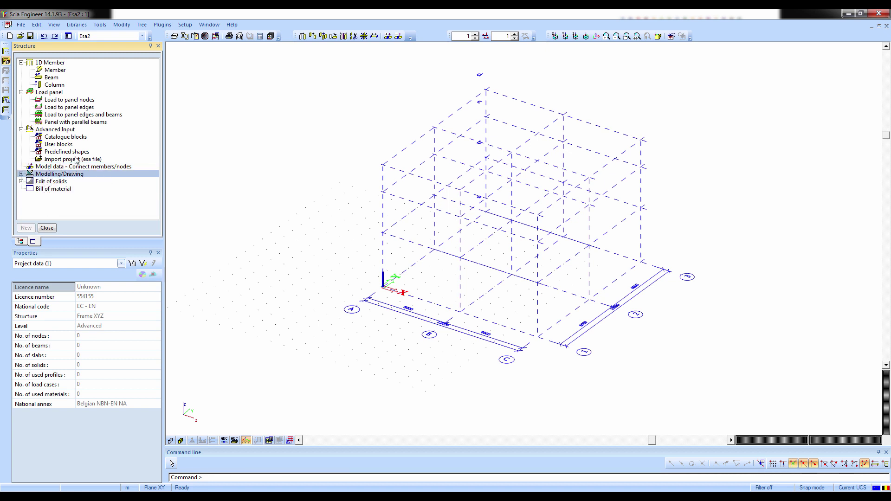
double_click(32, 92)
double_click(32, 99)
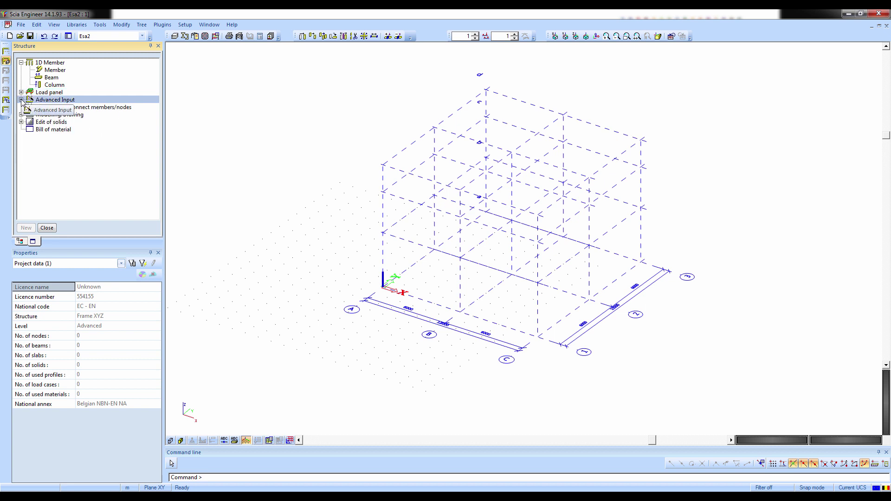
Start a new column and choose the I-section shape from the profile library for its cross-section
left_click(48, 78)
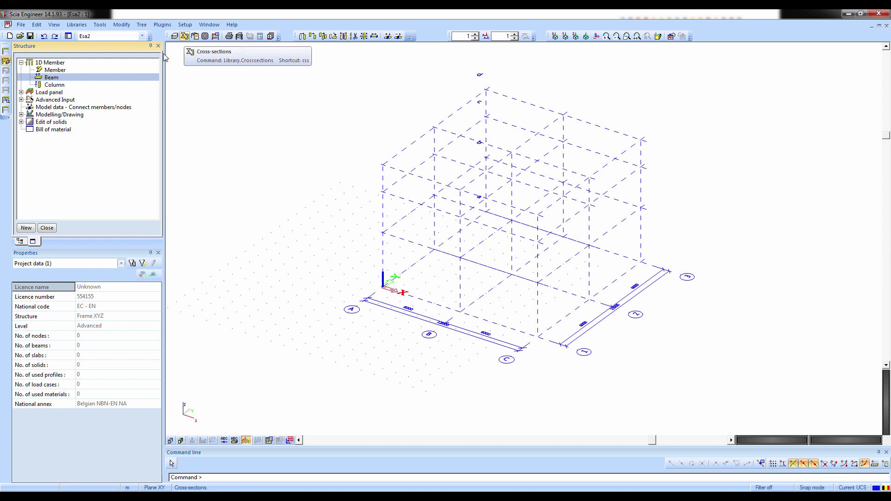
left_click(54, 85)
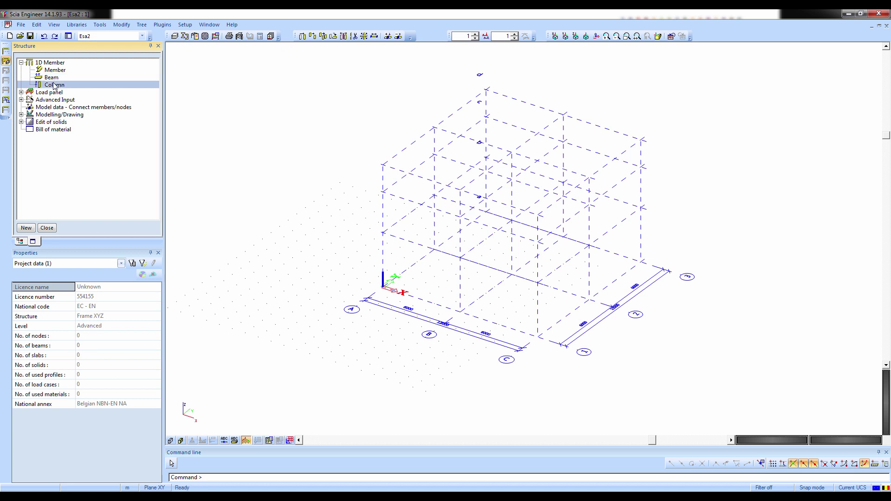
double_click(55, 85)
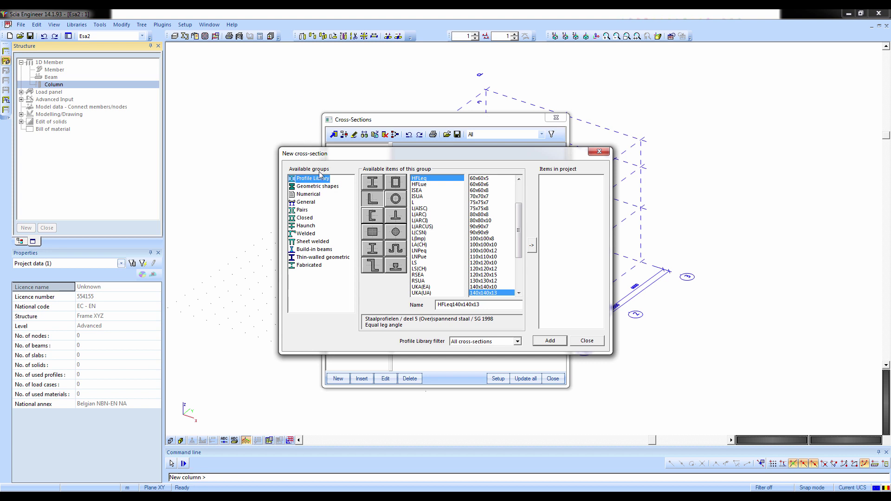
left_click(370, 181)
left_click(401, 181)
left_click(377, 217)
left_click(377, 199)
left_click(377, 184)
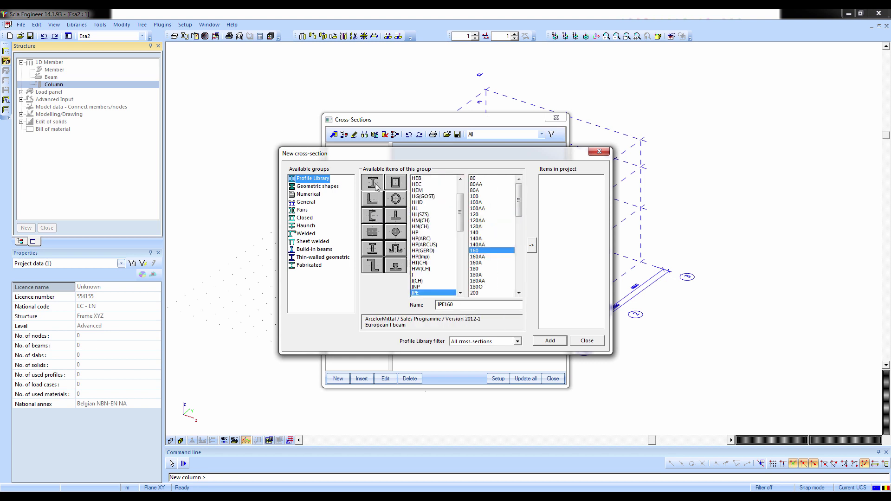
Pick size 220 from the HEA profile family and add it as a new cross-section
left_click(429, 202)
left_click(425, 221)
scroll(424, 214, "up", 2)
left_click(421, 202)
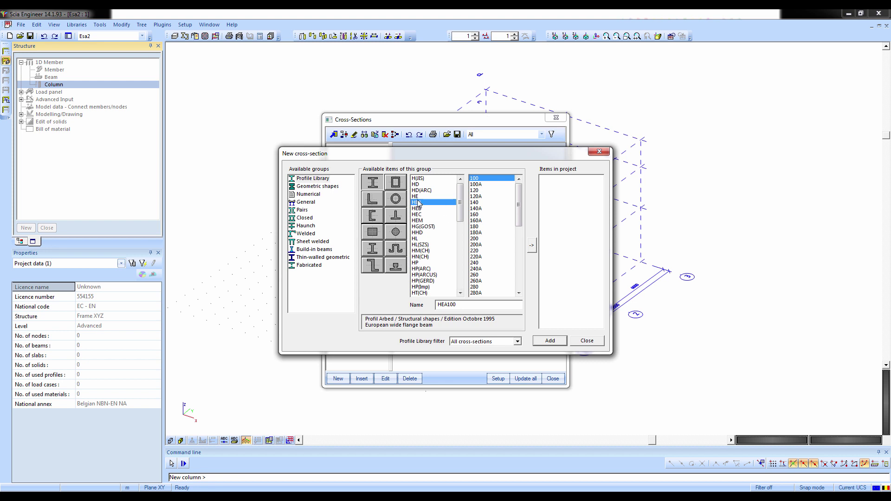
left_click(481, 251)
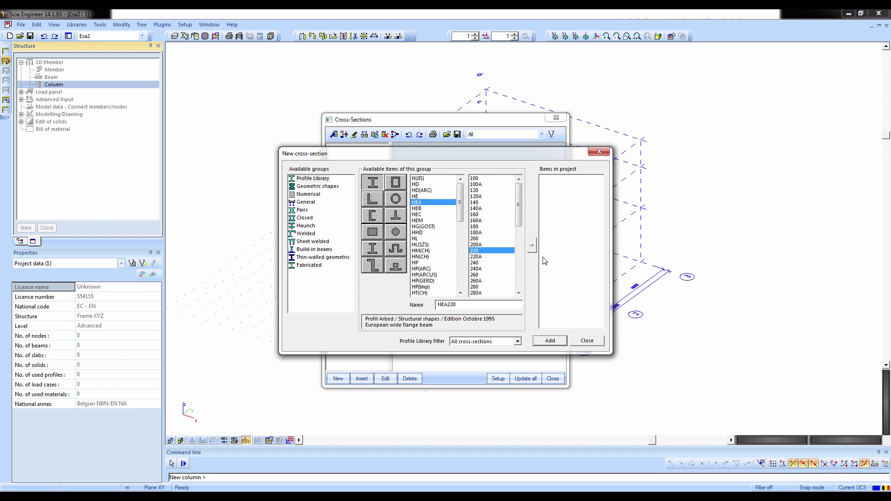
left_click(532, 246)
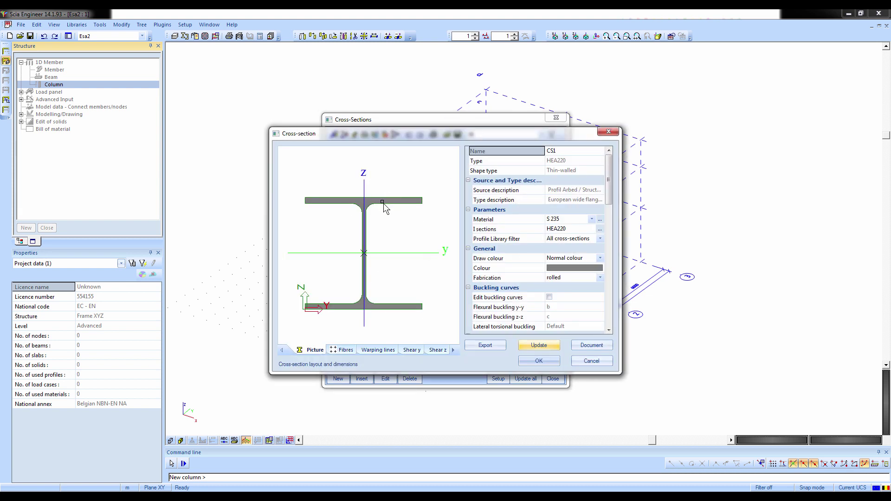
Check the material choices for the HEA220 section, keep S 235 and confirm the cross-section
left_click(494, 221)
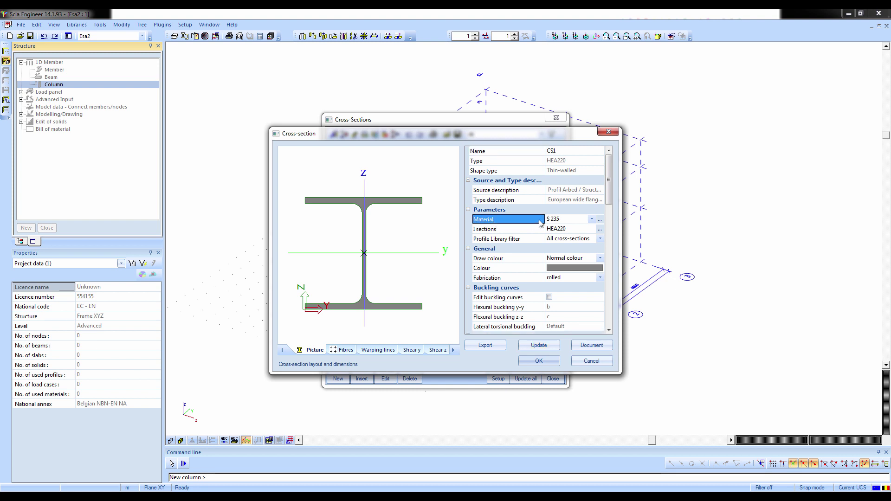
left_click(559, 221)
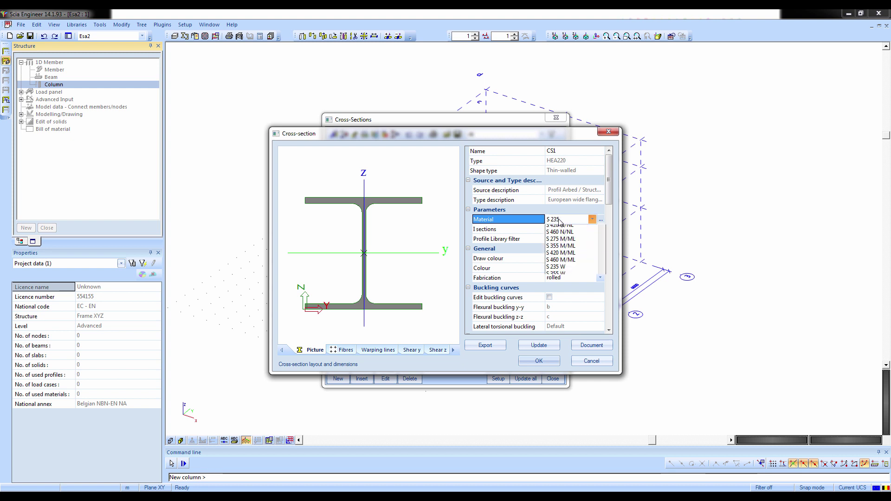
left_click(559, 222)
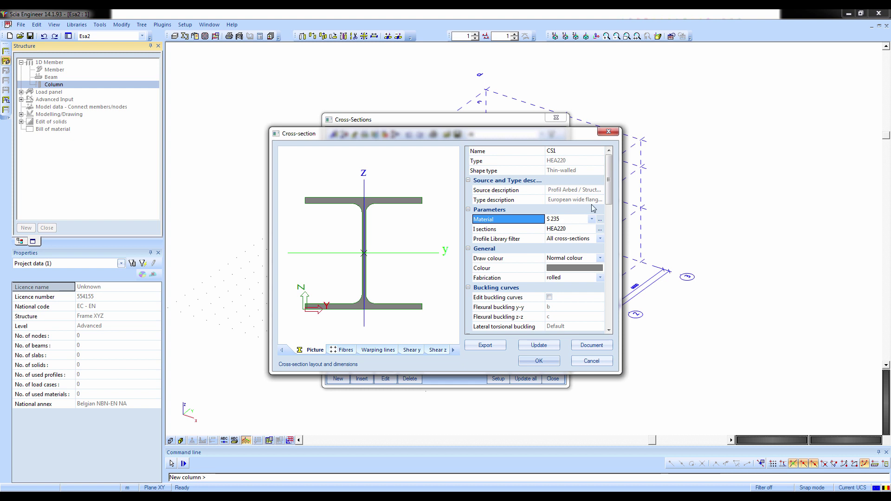
left_click(538, 360)
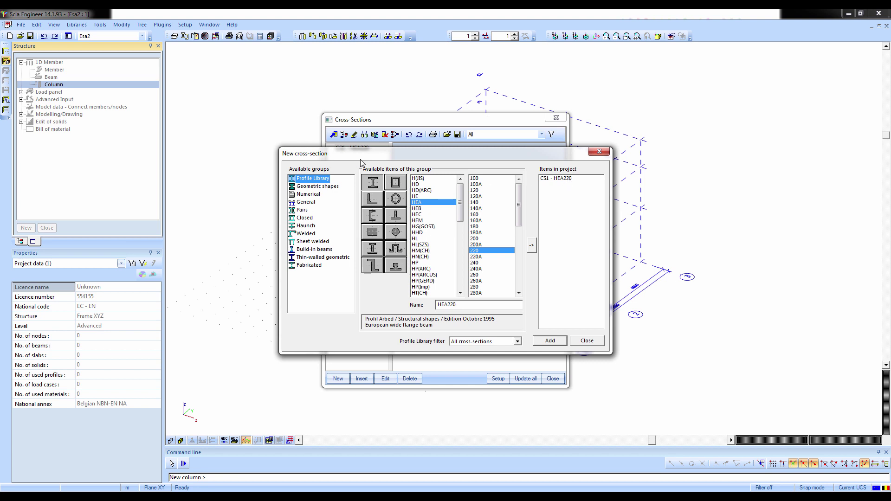
Add the geometric I gh shape to the project with height H and width B of 300 mm in S 235
left_click(307, 187)
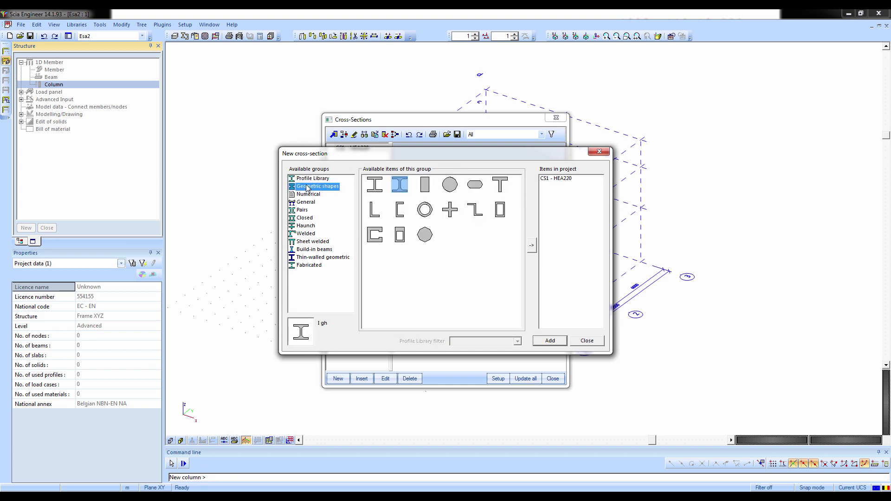
left_click(533, 249)
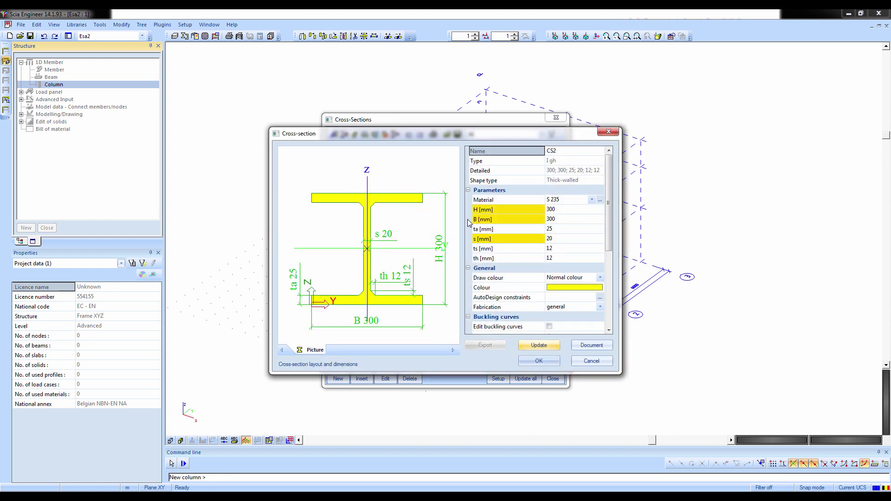
left_click(441, 246)
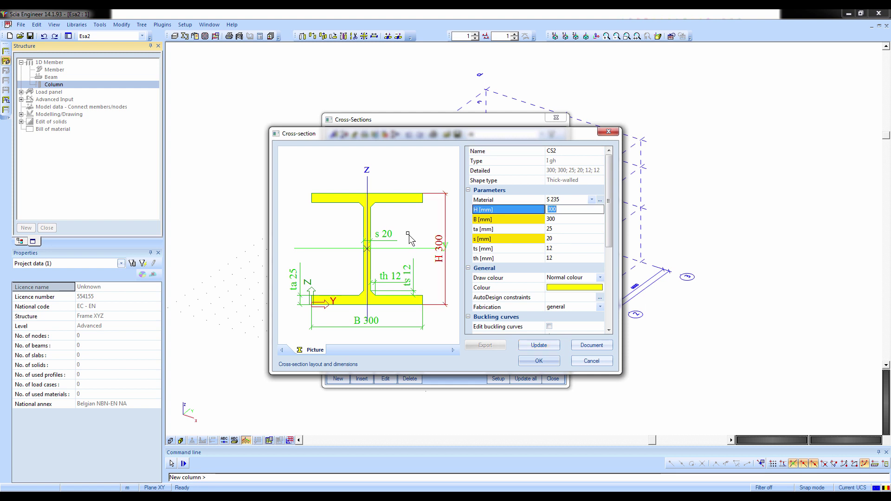
left_click(547, 365)
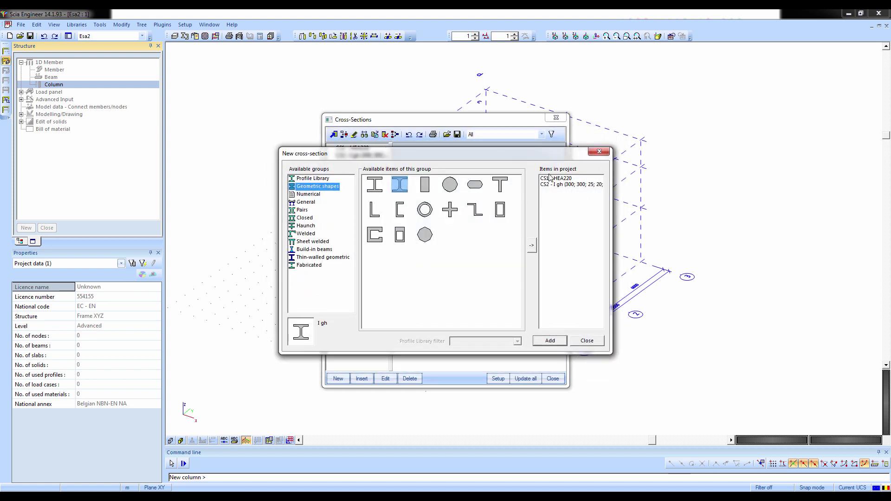
Look through the properties of a numerical cross-section and close it without adding it to the project
left_click(315, 195)
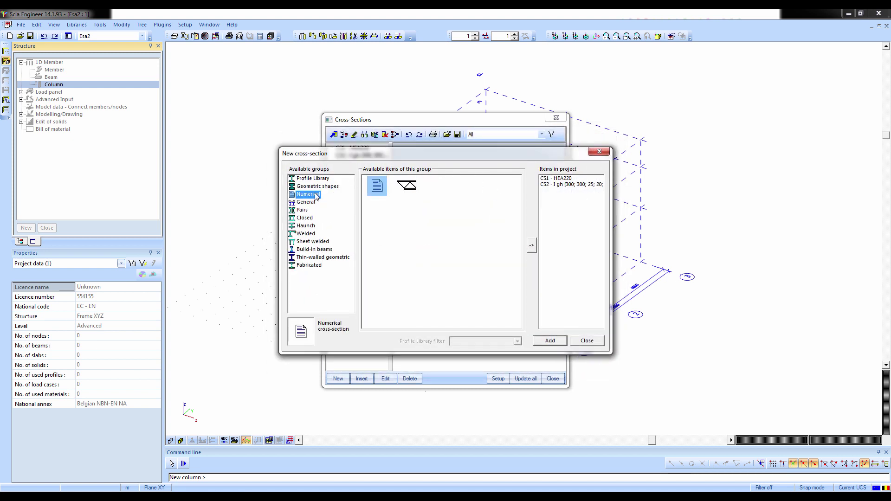
left_click(534, 245)
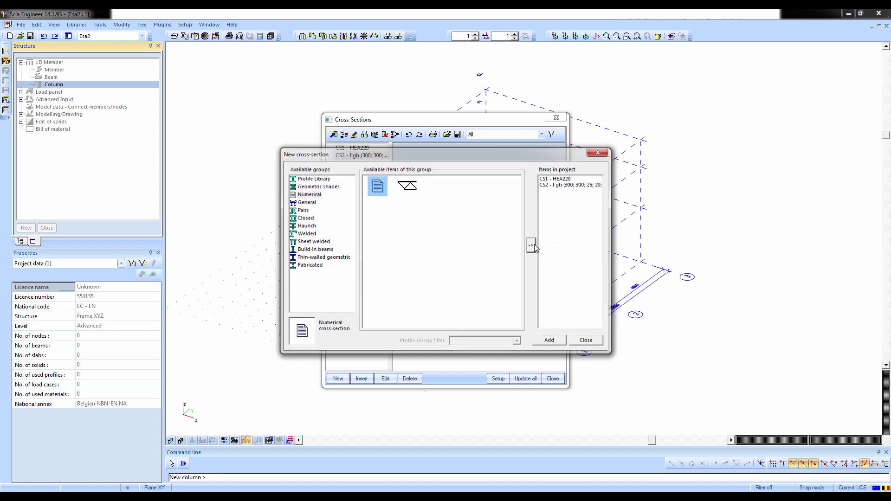
left_click_drag(502, 201, 493, 302)
left_click(486, 348)
Create a general cross-section and draw a closed S 235 rectangular polygon from the origin, about 400 mm wide and 350 mm high
left_click(310, 202)
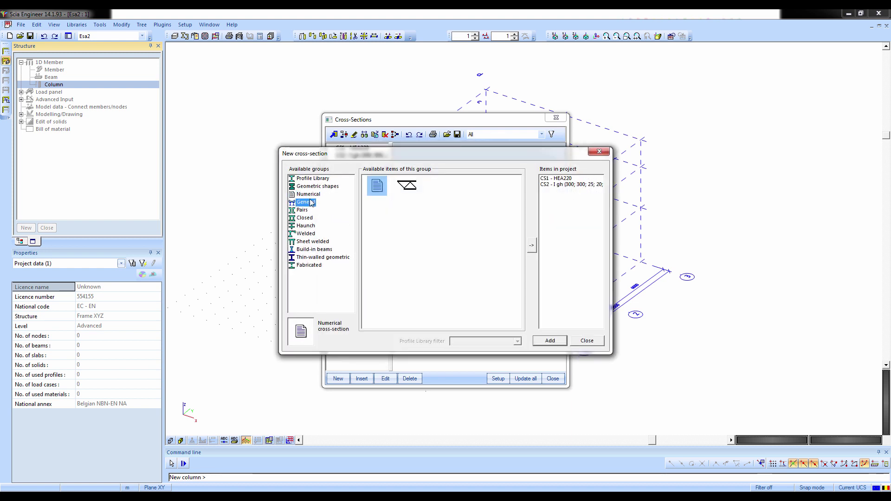
left_click(532, 245)
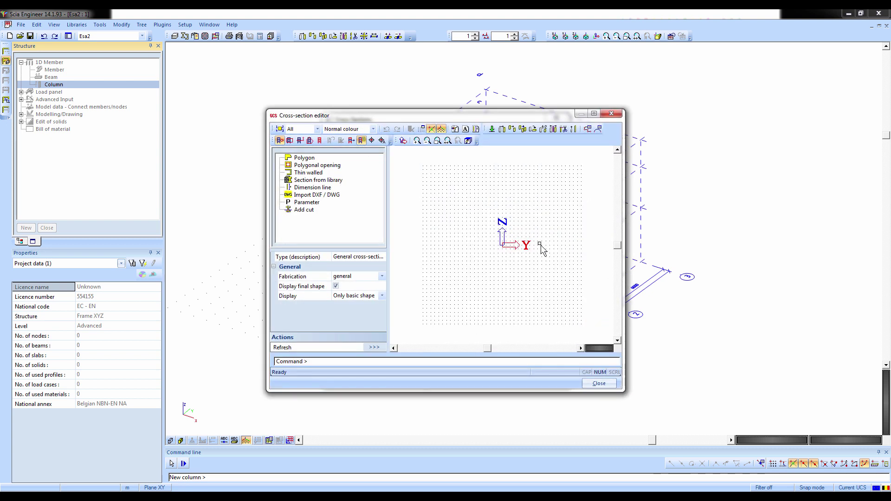
double_click(304, 158)
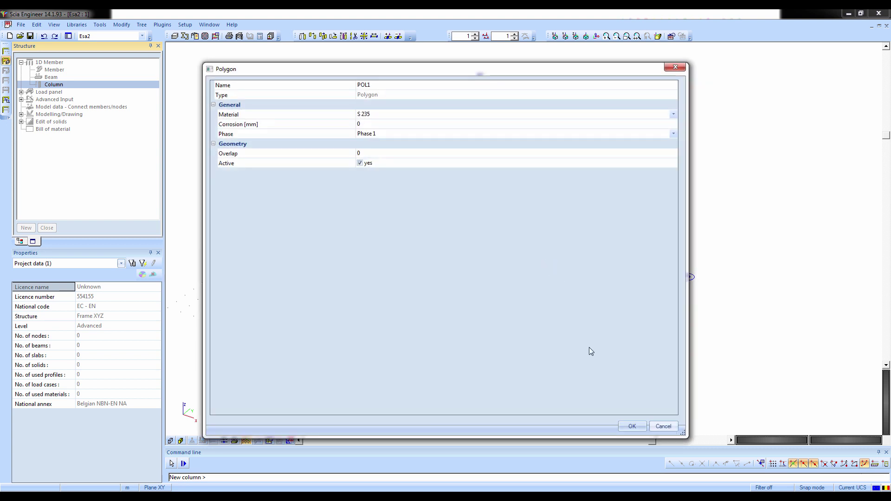
left_click(632, 425)
left_click(505, 251)
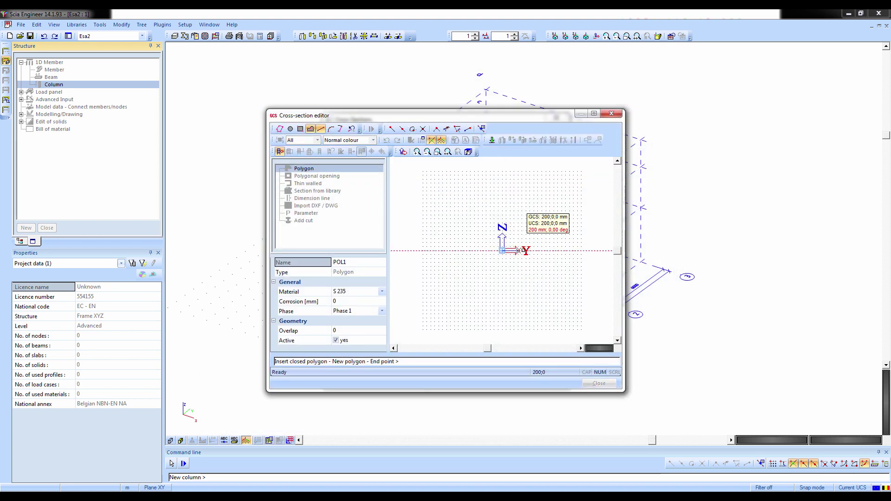
left_click(534, 251)
left_click(534, 222)
left_click(502, 223)
key("Escape")
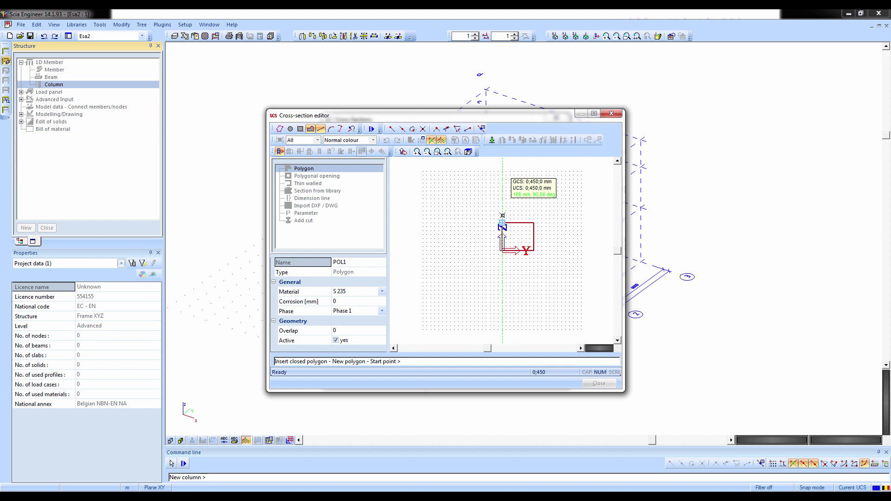
key("Escape")
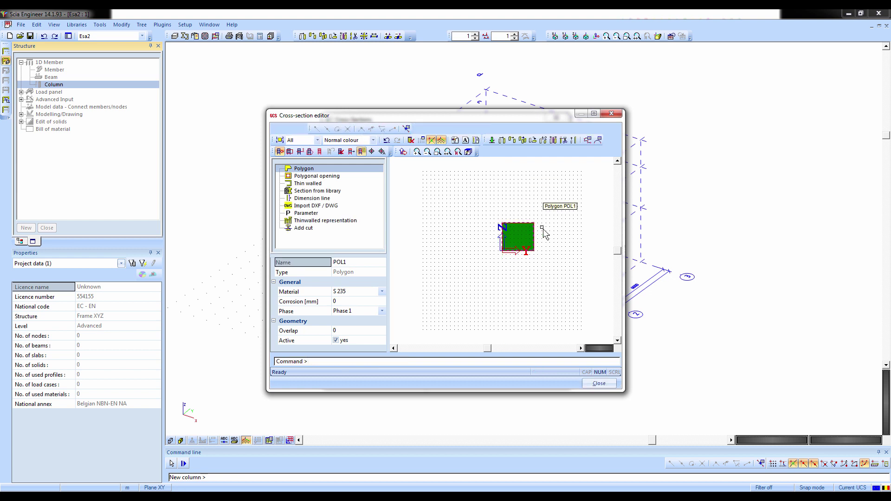
Cut a circular polygonal opening into the rectangle, centred at about Y 200, Z 150 mm with a radius of about 150 mm
left_click(301, 177)
double_click(301, 178)
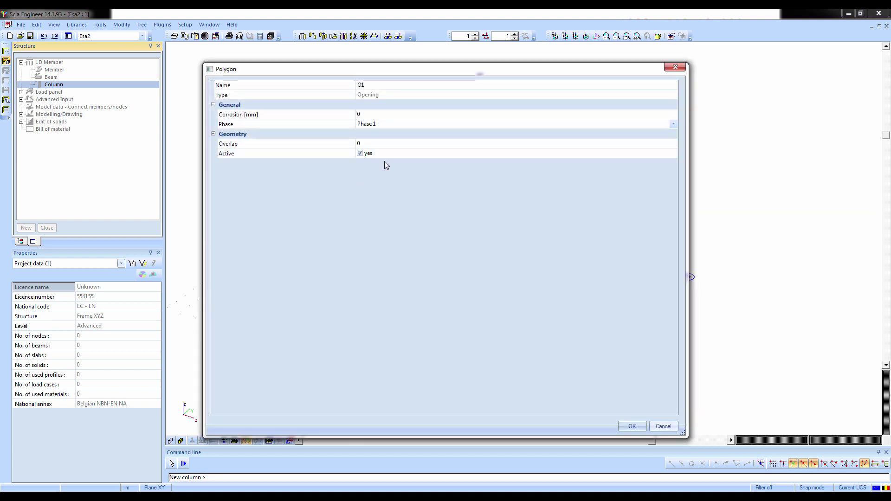
left_click(631, 419)
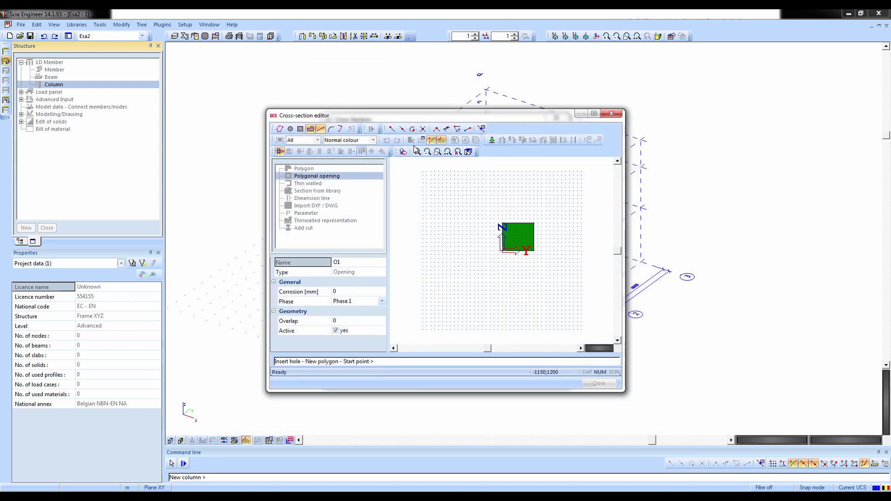
left_click(291, 130)
left_click(291, 143)
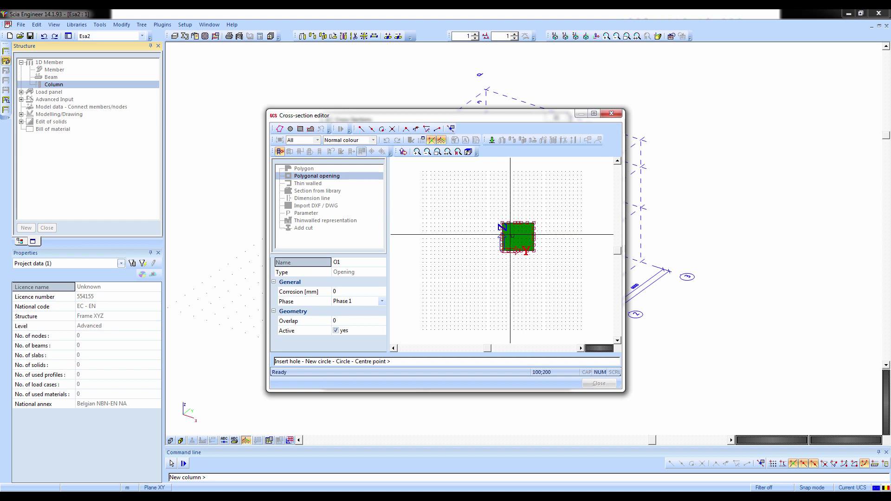
left_click(518, 239)
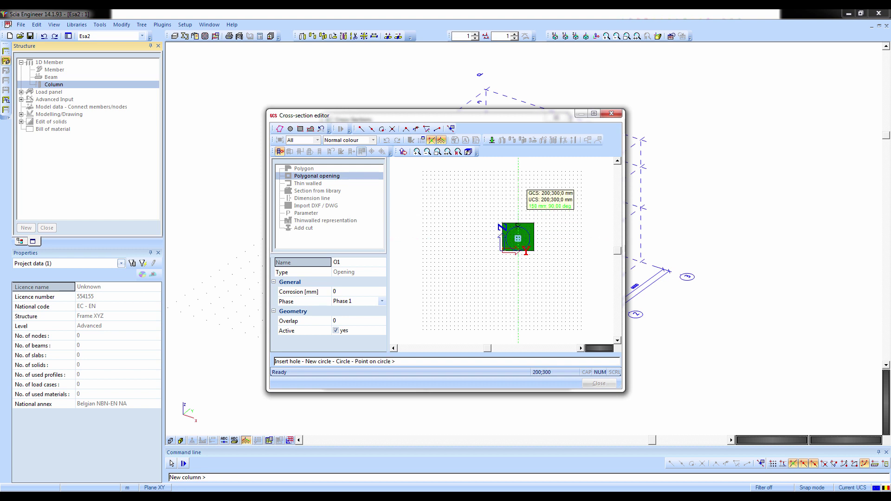
left_click(518, 227)
scroll(519, 231, "up", 4)
scroll(519, 233, "down", 2)
scroll(538, 214, "up", 3)
scroll(539, 218, "down", 3)
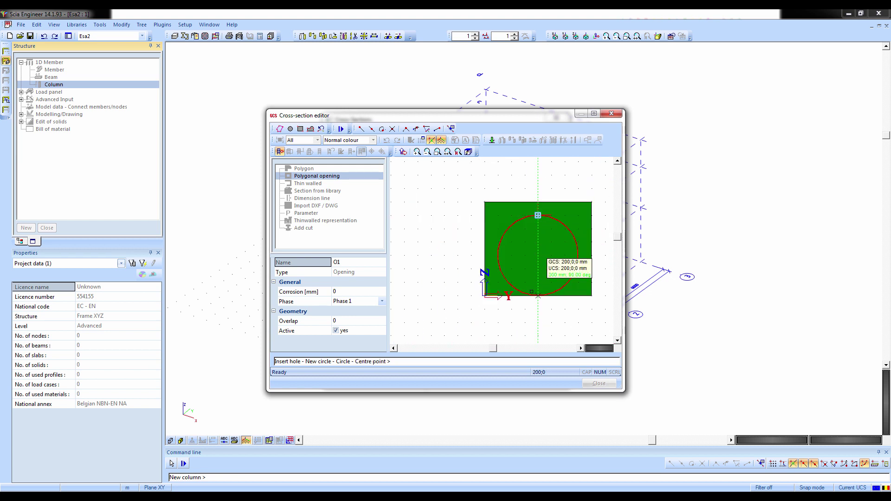
key("Escape")
key("Escape")
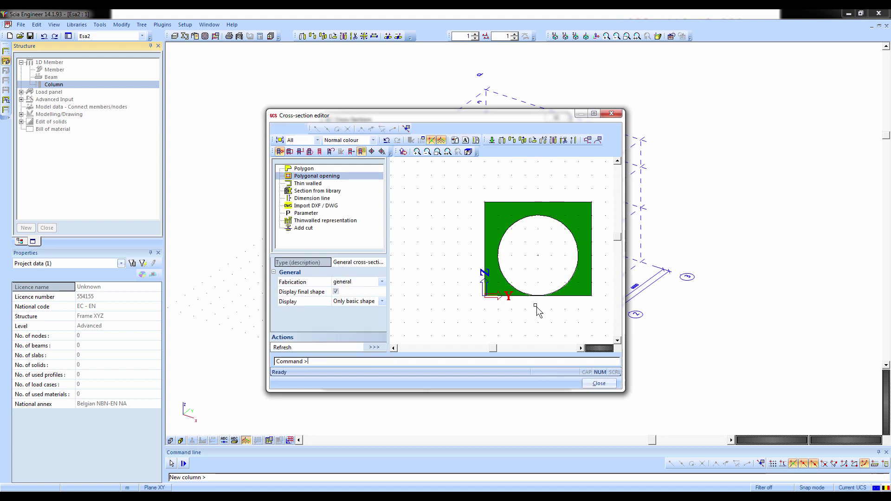
Close the section editor and try to confirm the general cross-section with its circular opening
left_click(602, 387)
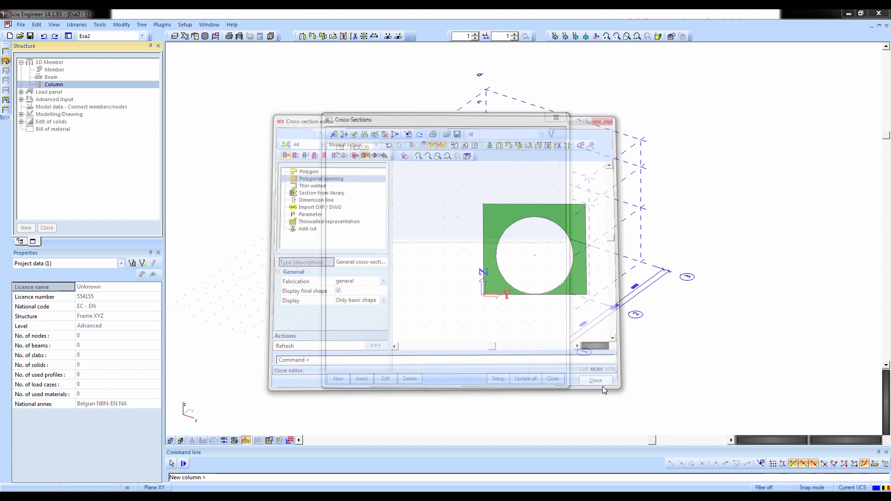
left_click(553, 361)
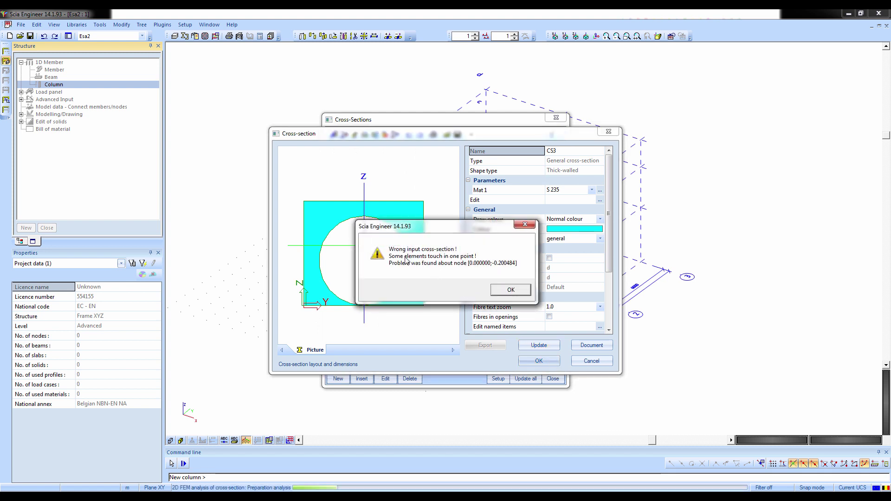
left_click(500, 292)
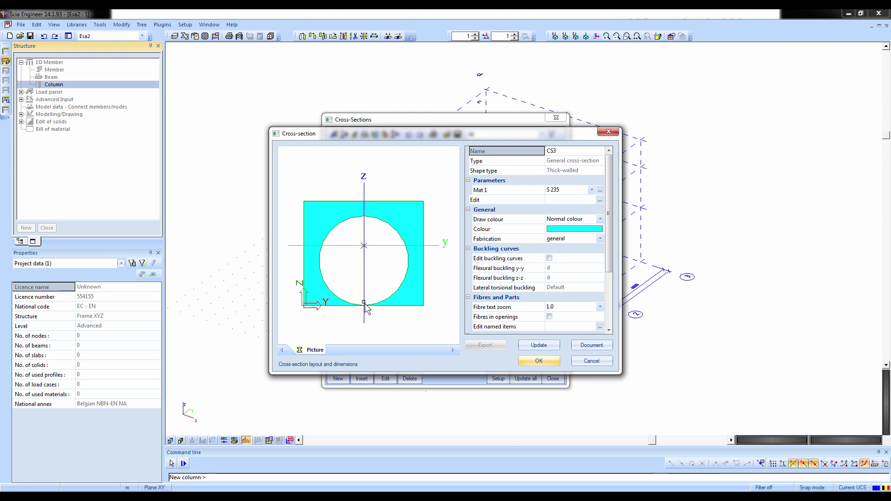
Reopen the general section's geometry, set the opening's top point to Coord Z 280 mm, and confirm the cross-section
left_click(600, 200)
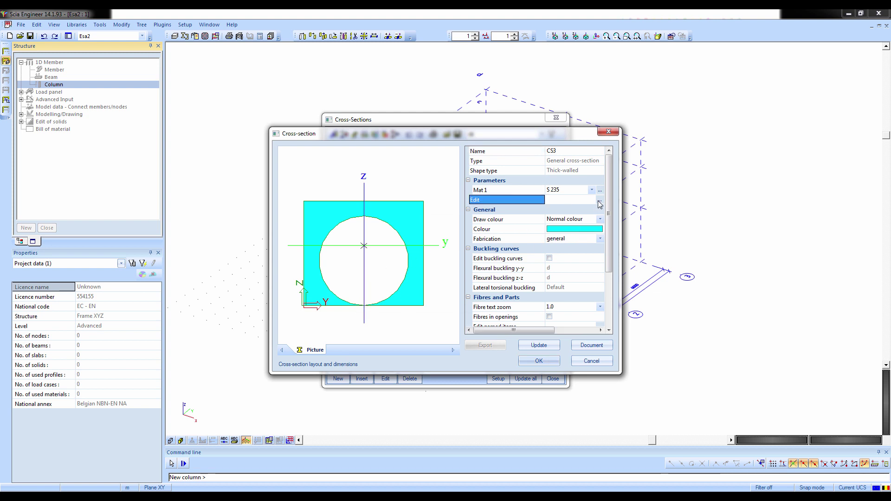
left_click(502, 190)
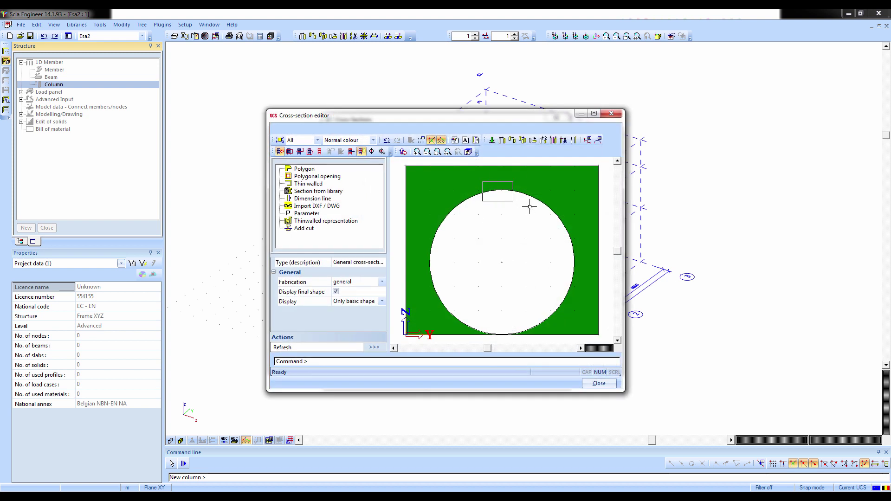
left_click(335, 292)
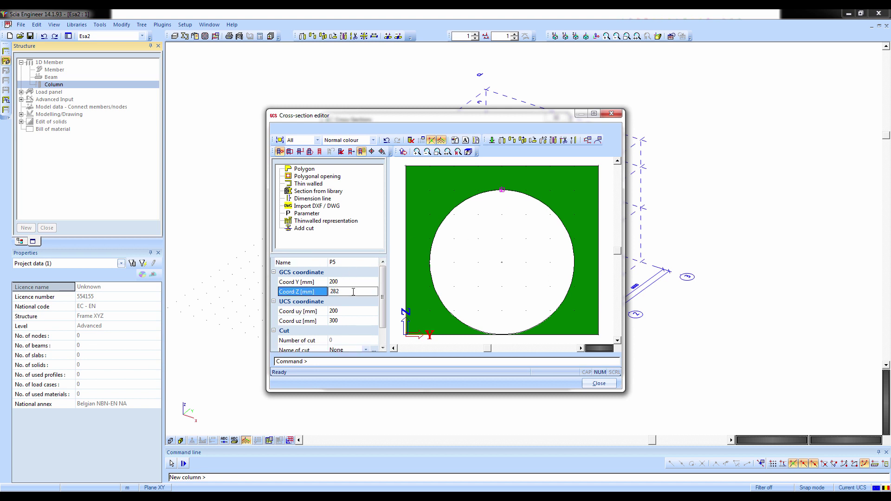
type("280")
key("Return")
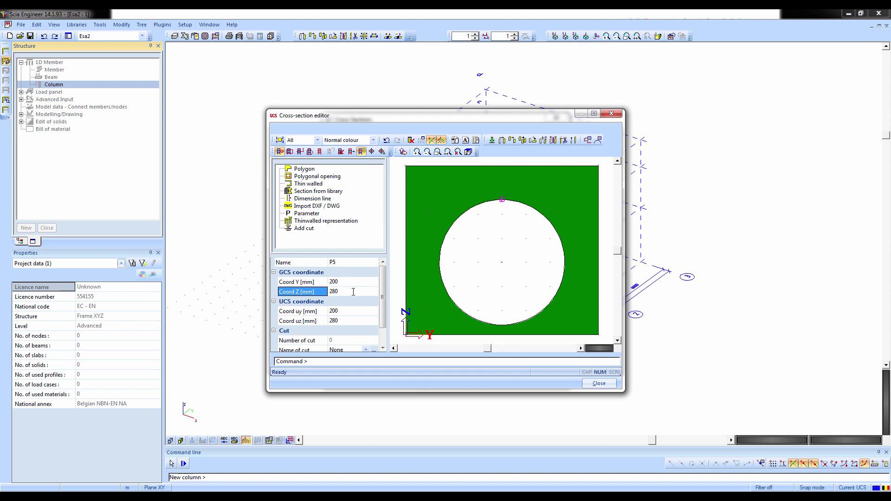
left_click(597, 383)
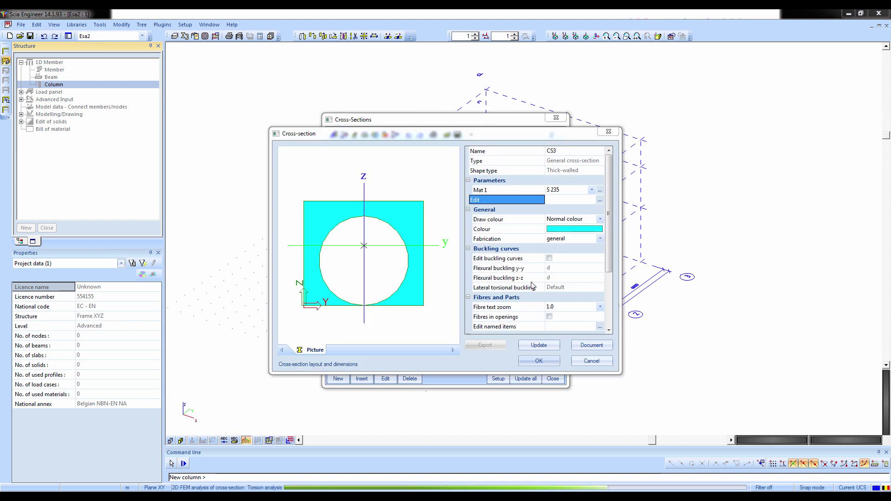
left_click(539, 358)
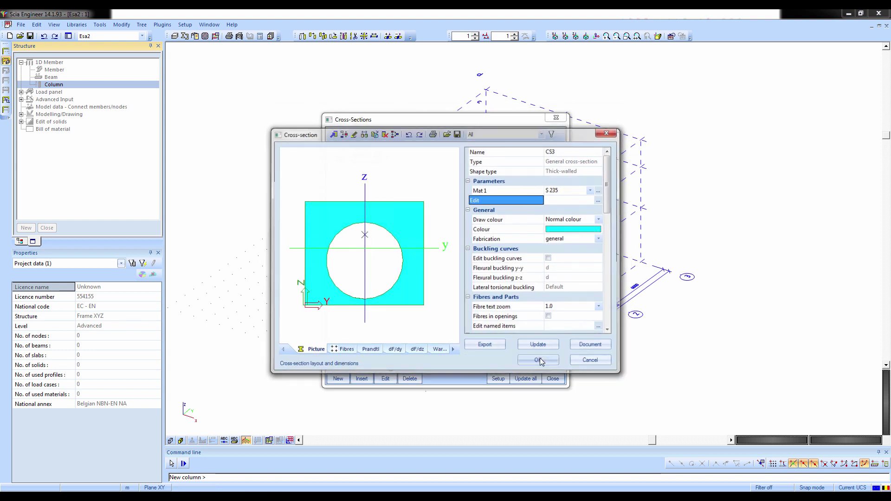
Look through the Pairs, Closed, Haunch, Welded and Build-in beams groups of available cross-sections
left_click(299, 212)
left_click(300, 218)
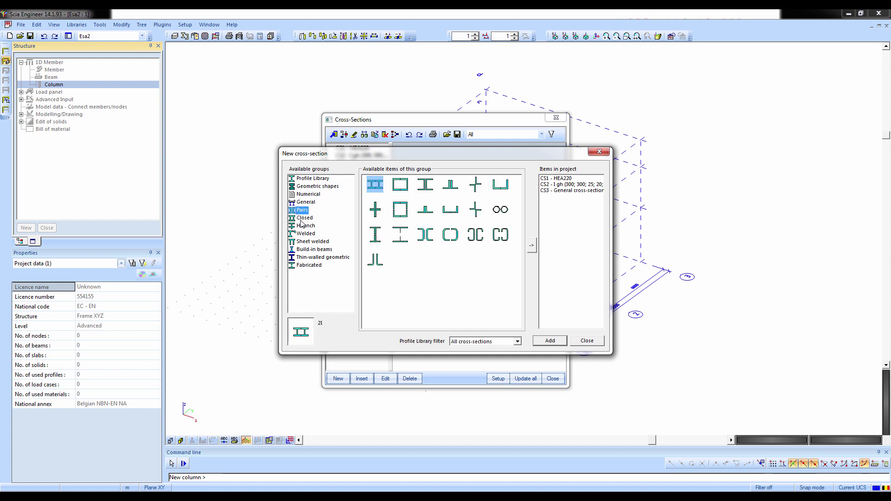
left_click(302, 226)
left_click(302, 233)
left_click(302, 250)
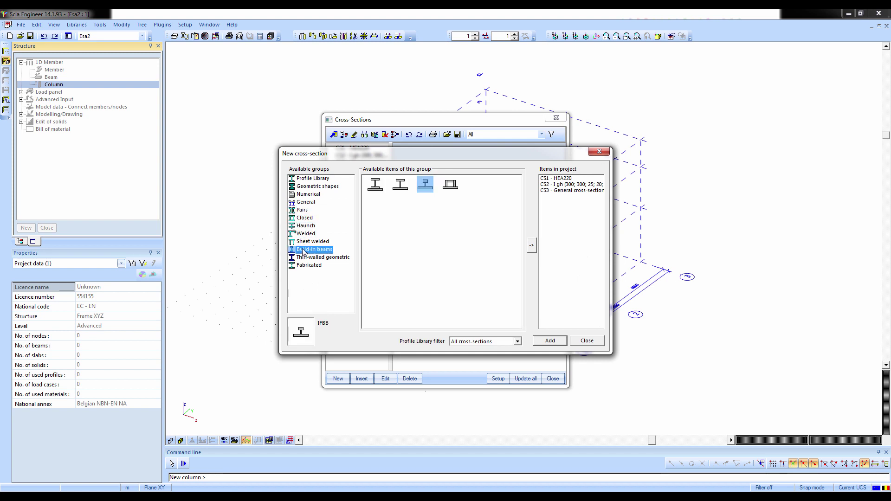
Add the IPE100 section from the Profile Library to the project in S 235
left_click(311, 181)
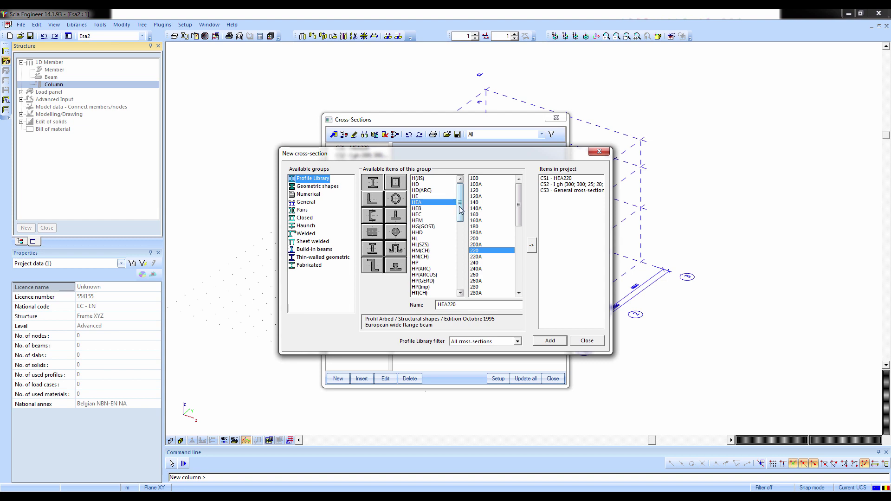
scroll(460, 209, "down", 3)
left_click(420, 275)
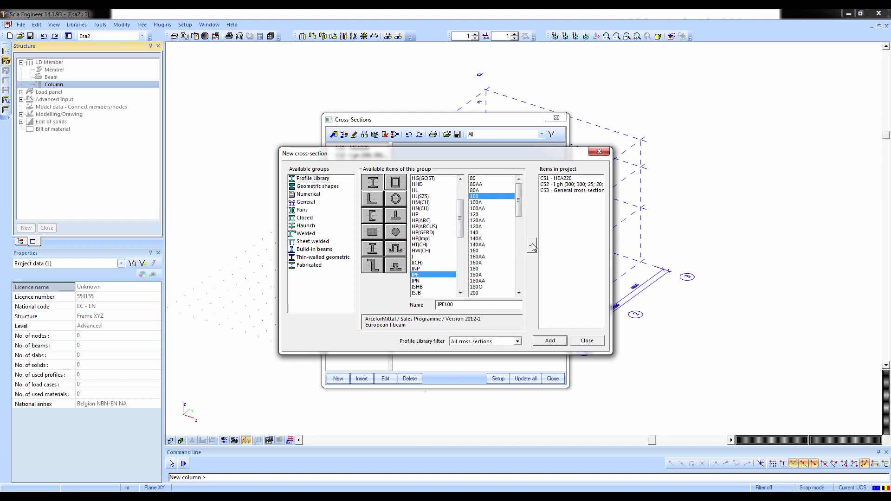
left_click(532, 245)
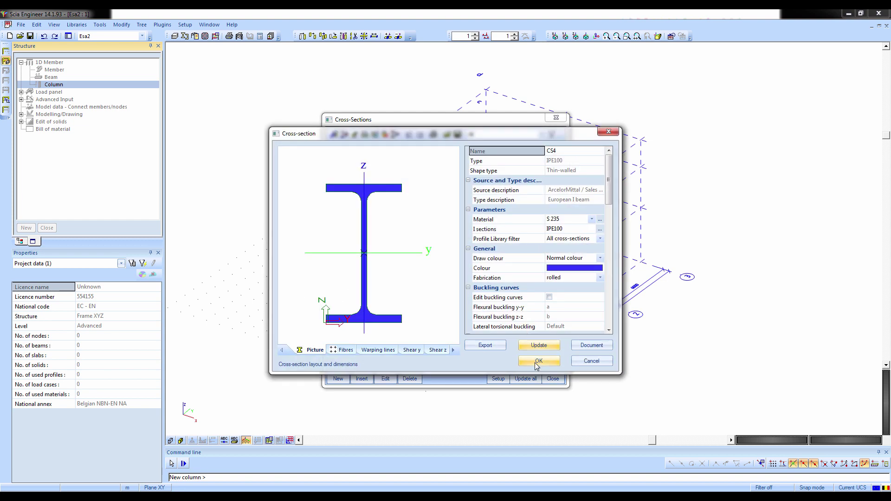
left_click(538, 359)
Add the IPE160 section from the Profile Library to the project
left_click_drag(518, 206, 518, 242)
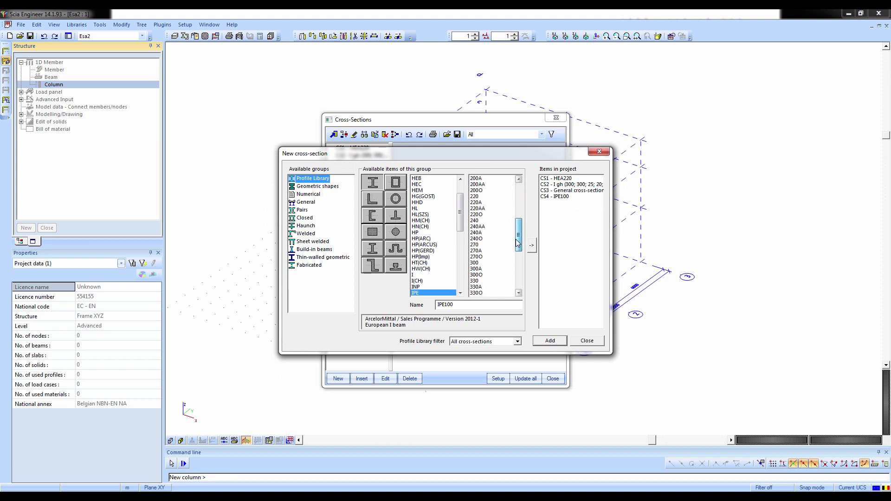
left_click(478, 221)
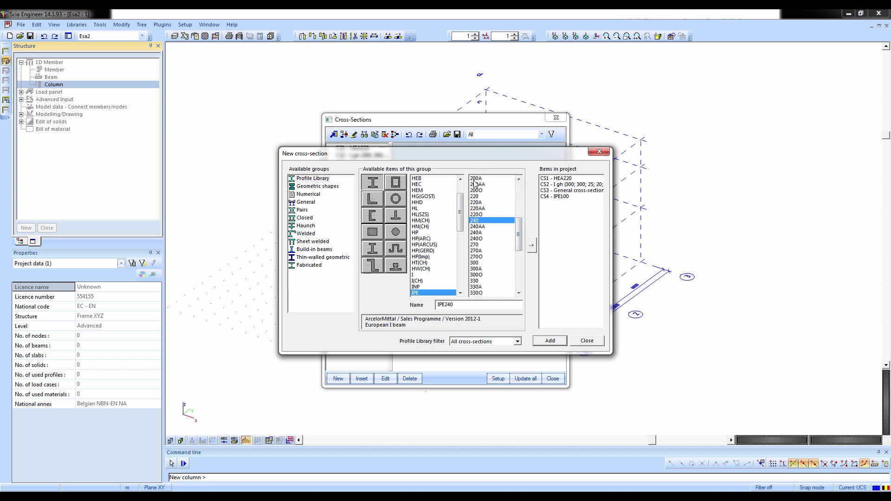
left_click(519, 195)
left_click(482, 245)
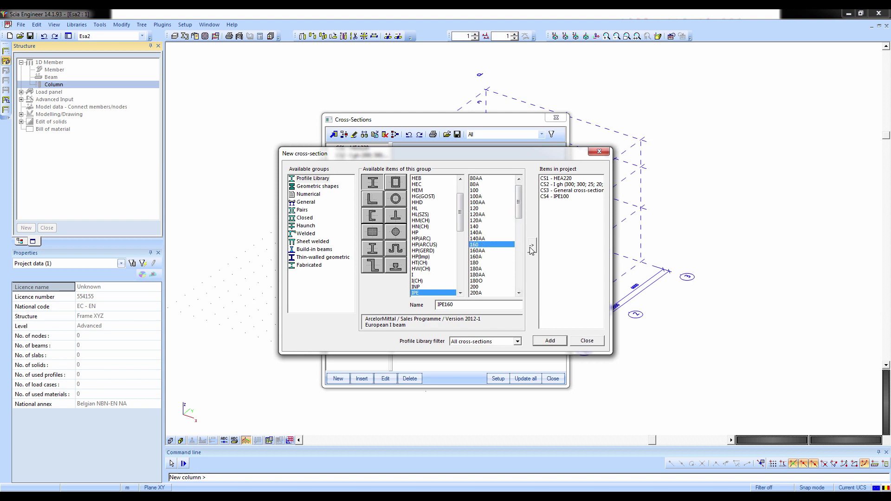
left_click(532, 249)
left_click(539, 361)
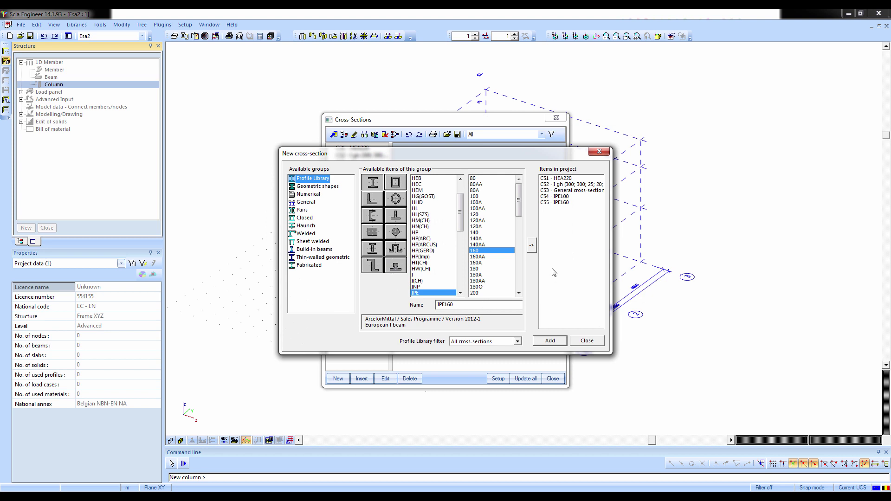
Add the equal leg angle HFLeq100x100x10 in S 235 to the project and close the cross-section manager
left_click(370, 201)
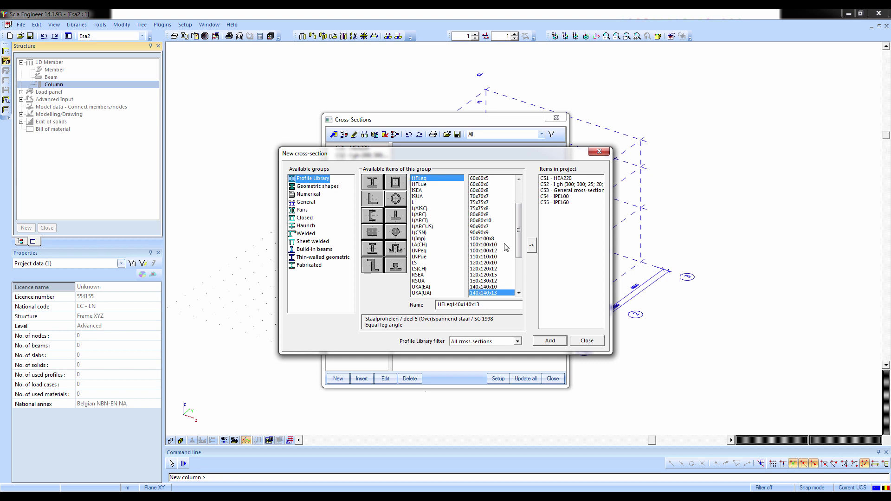
left_click(484, 245)
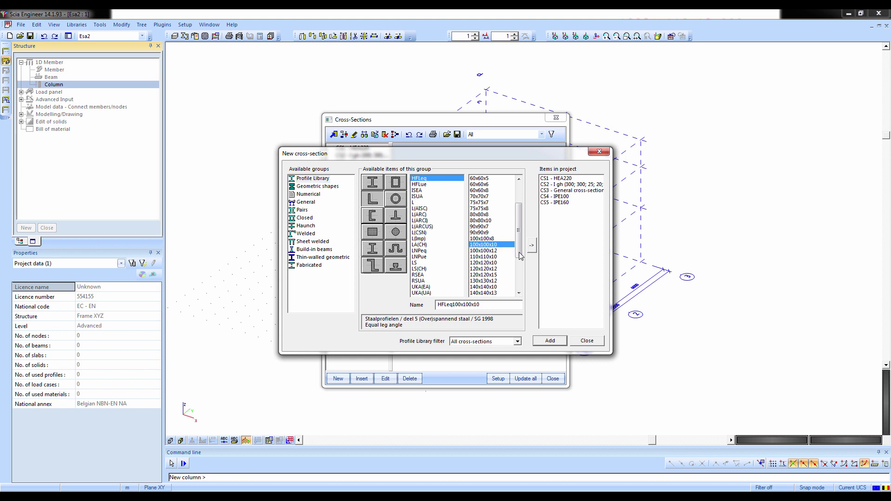
left_click(550, 341)
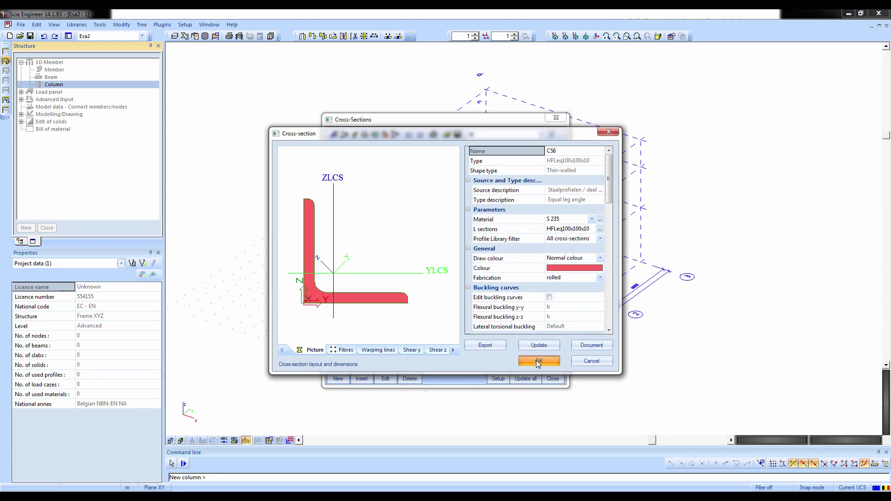
left_click(538, 361)
left_click(587, 341)
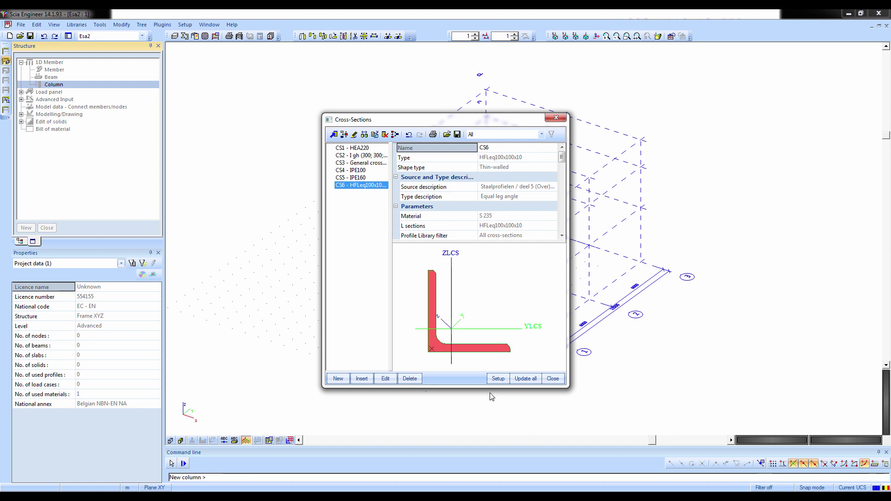
left_click(552, 381)
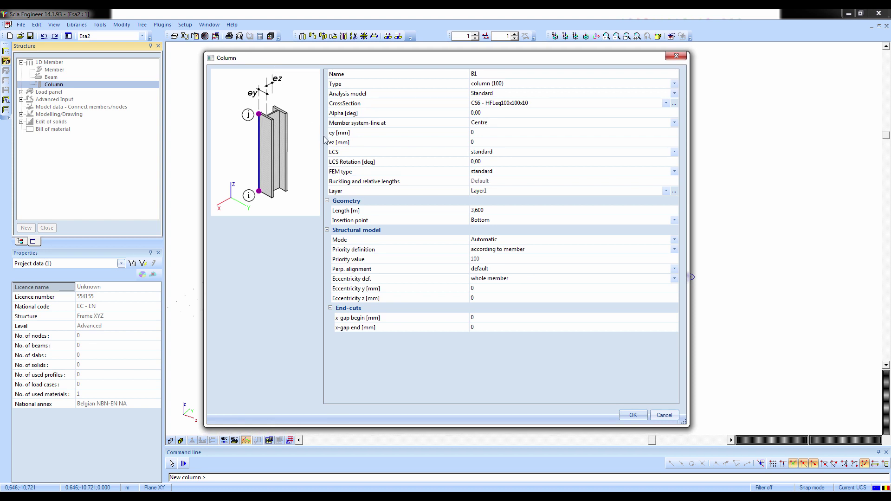
Assign cross-section CS1 - HEA220 to the new column and set its length to 4 m, keeping the bottom insertion point
left_click(531, 104)
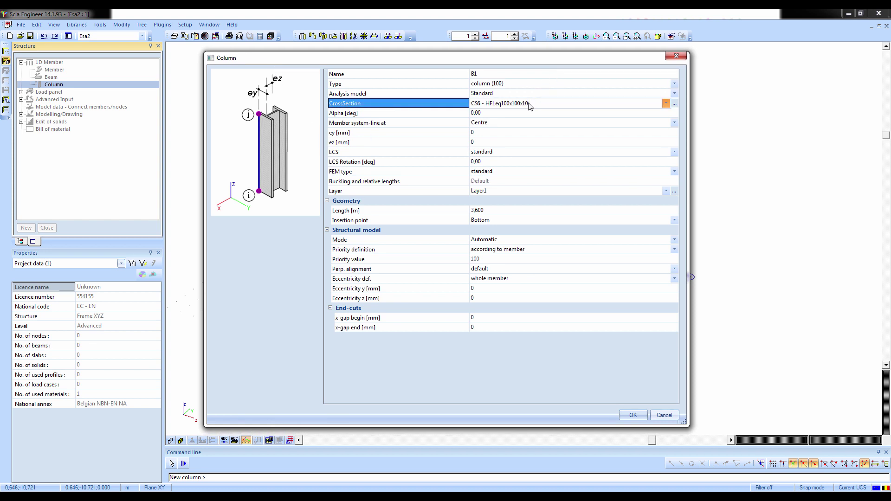
left_click(530, 104)
left_click(675, 105)
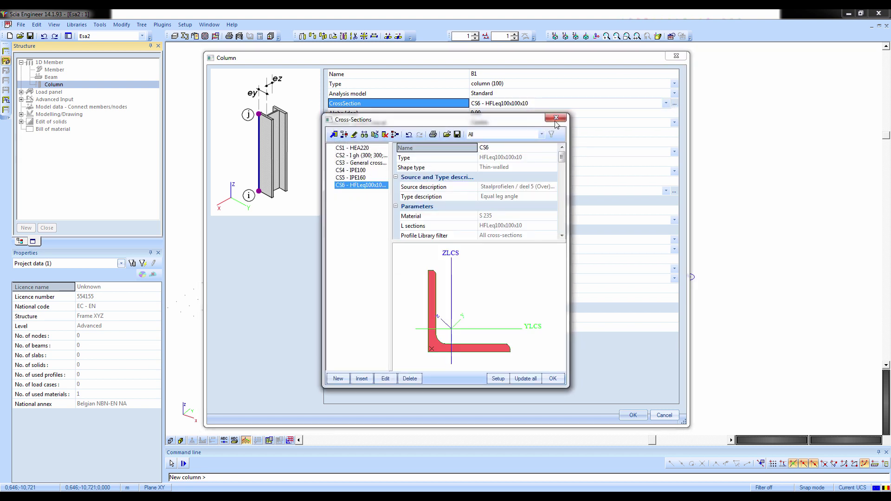
left_click(556, 119)
left_click(530, 104)
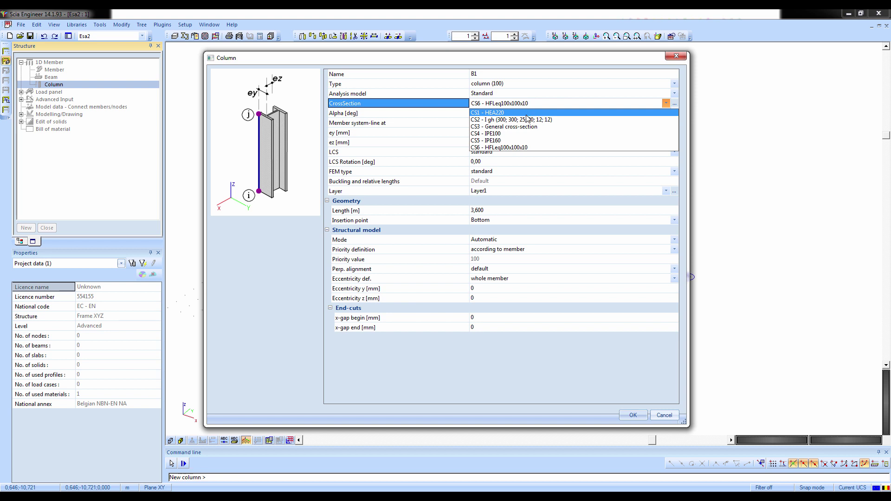
left_click(514, 115)
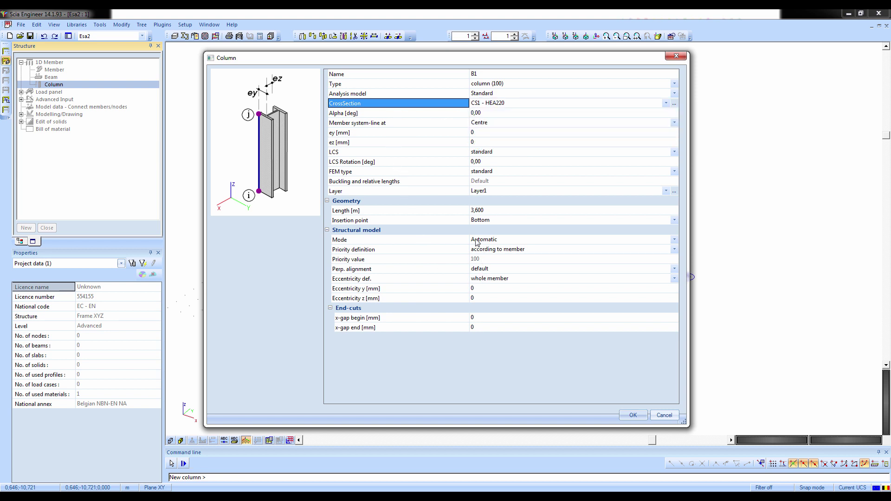
left_click(480, 212)
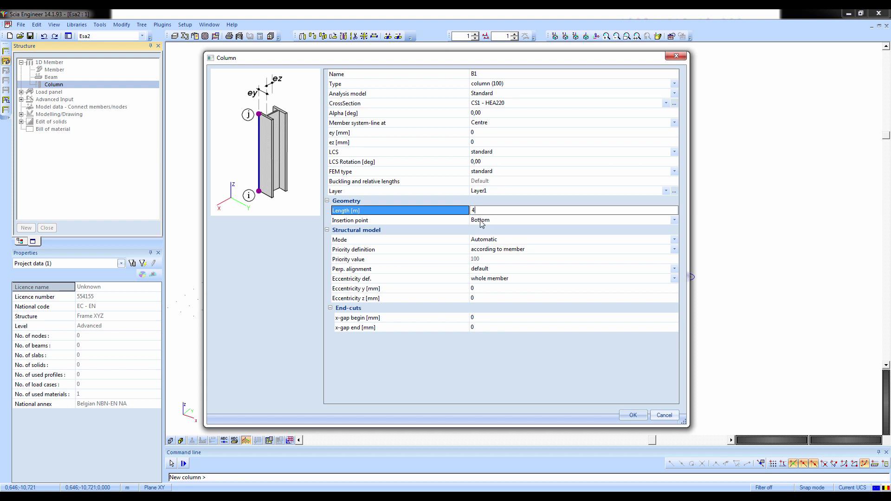
left_click(435, 219)
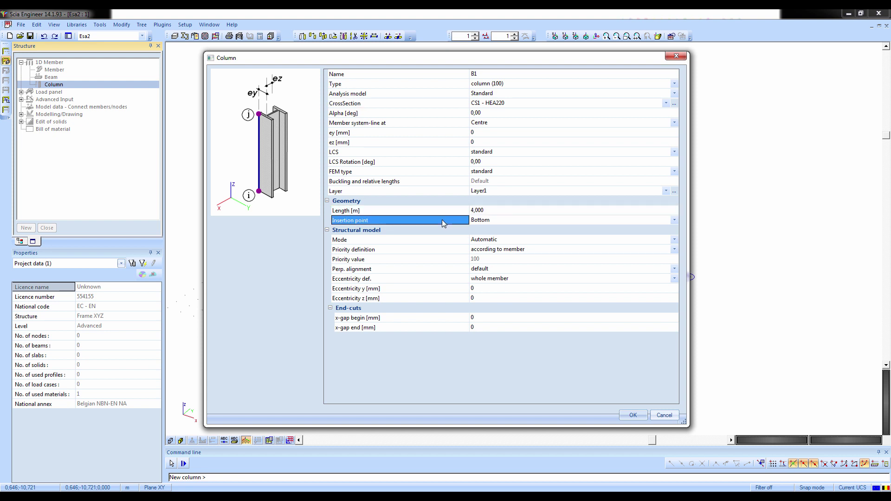
Place three HEA220 columns on the base grid along line C, at its intersections with lines 1, 2 and 3
left_click(632, 415)
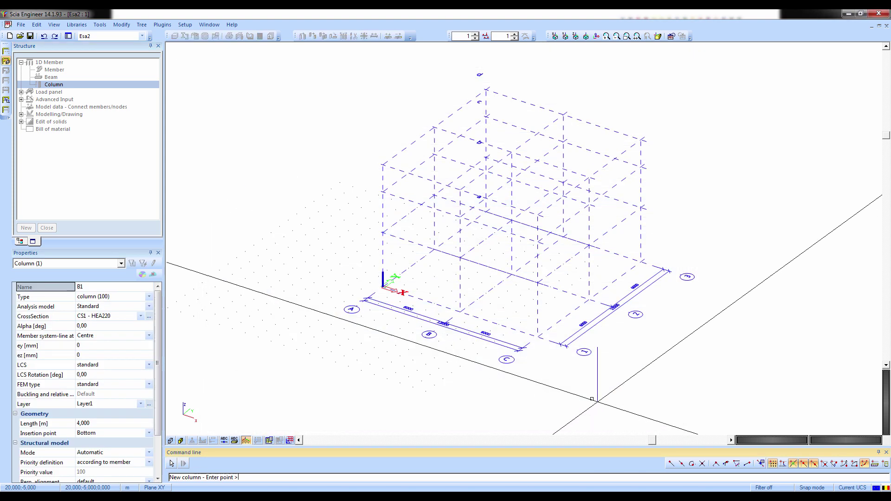
left_click(538, 335)
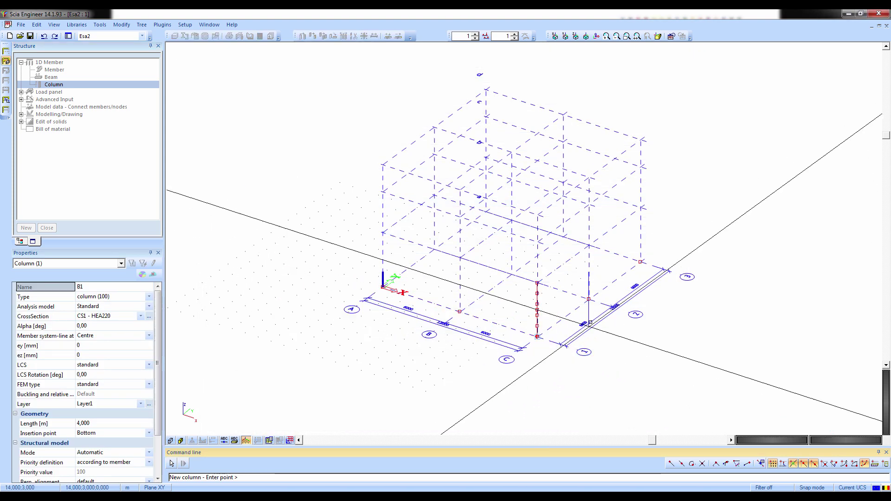
left_click(589, 299)
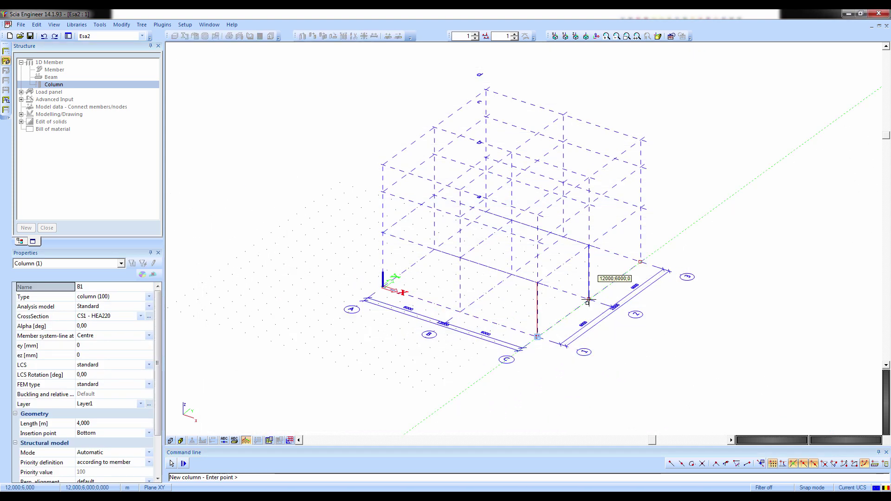
left_click(642, 262)
key("Escape")
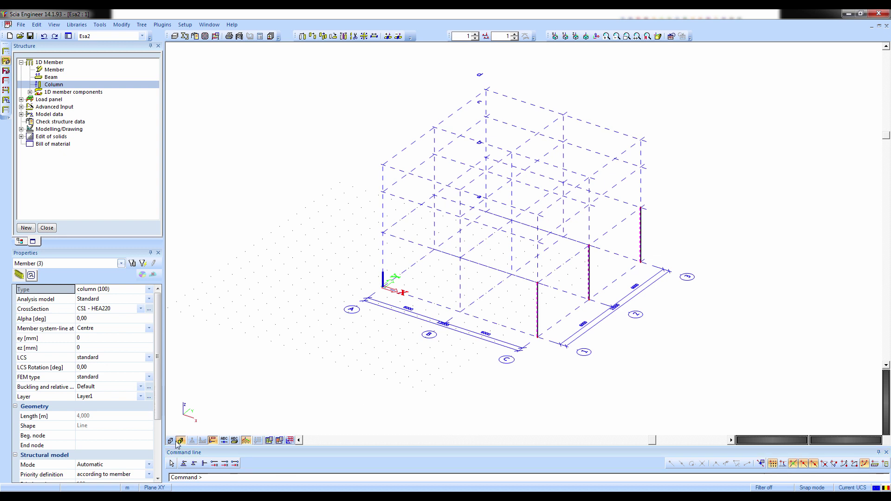
Turn on the surface display of the members and inspect the three columns up close
left_click(170, 440)
scroll(543, 286, "up", 5)
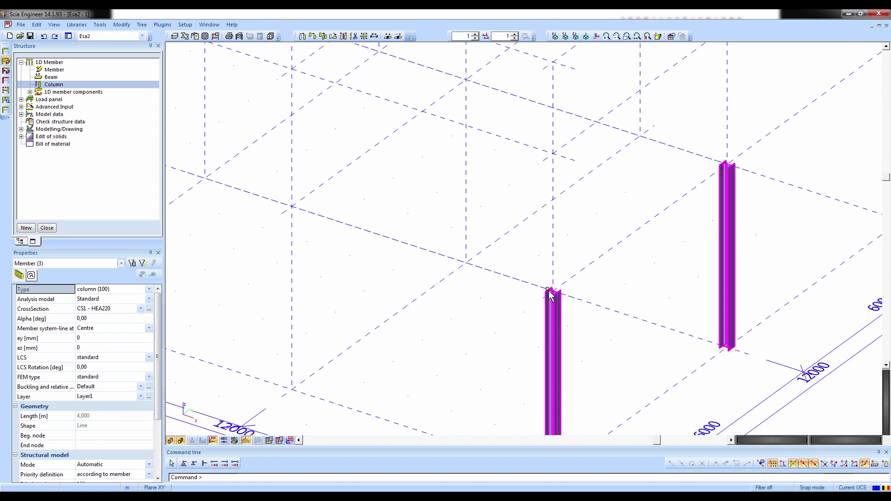
scroll(547, 297, "down", 5)
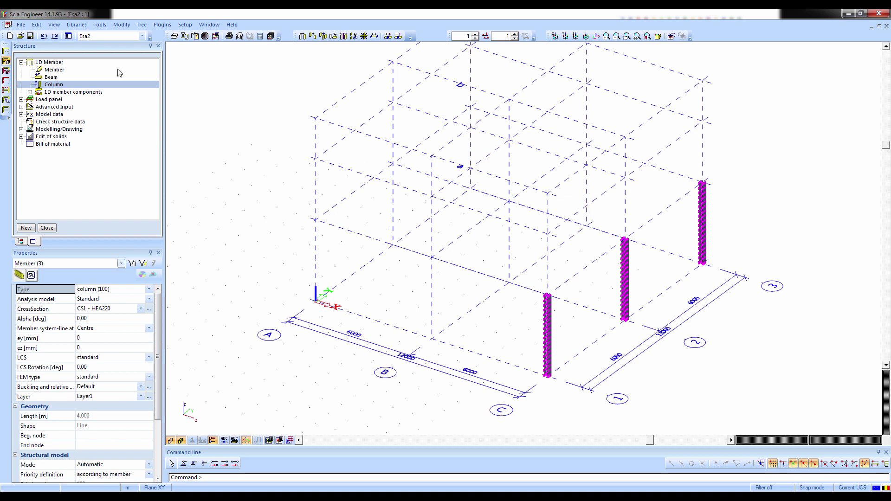
Copy the three columns from grid line C to lines B and A, using the base of column C1 as the start point
left_click(121, 25)
left_click(131, 45)
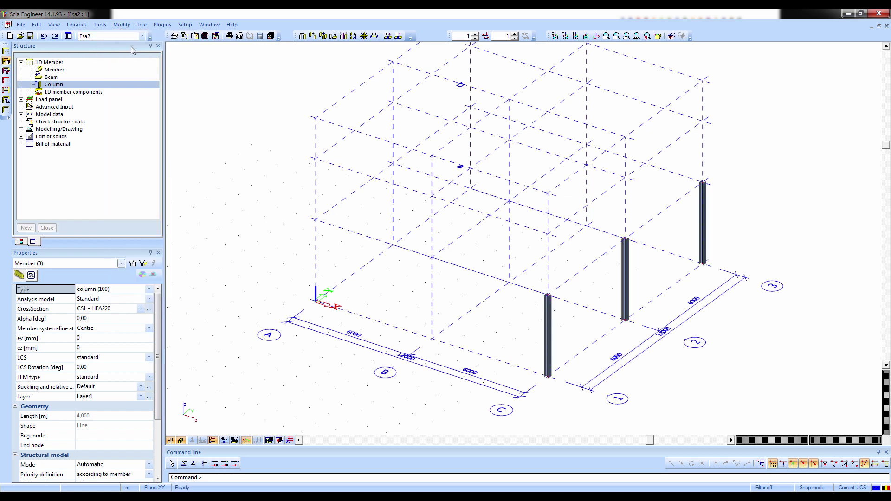
left_click(548, 376)
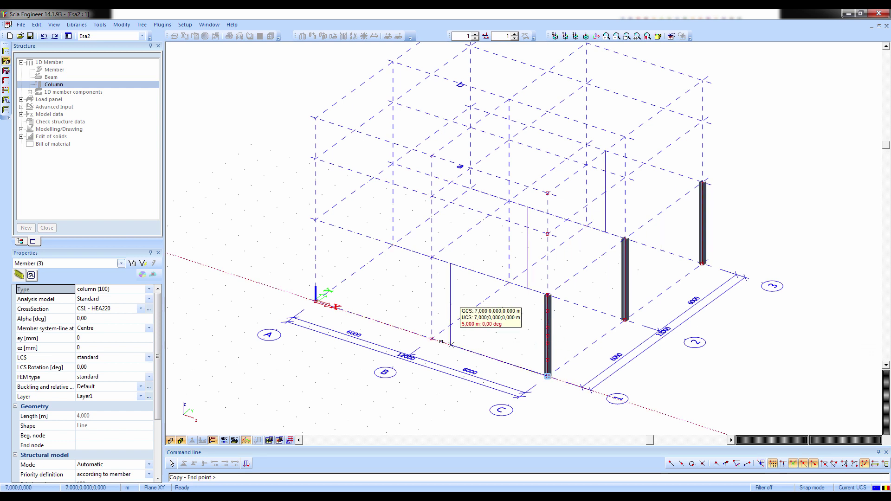
left_click(316, 301)
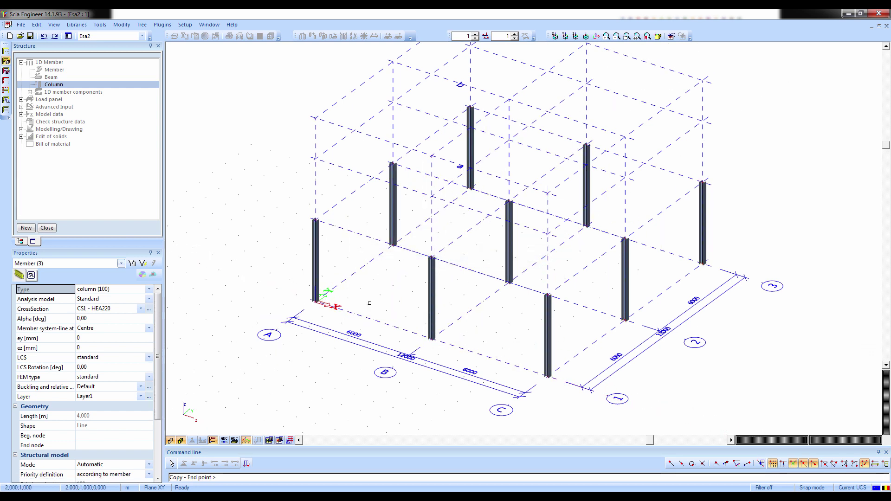
key("Escape")
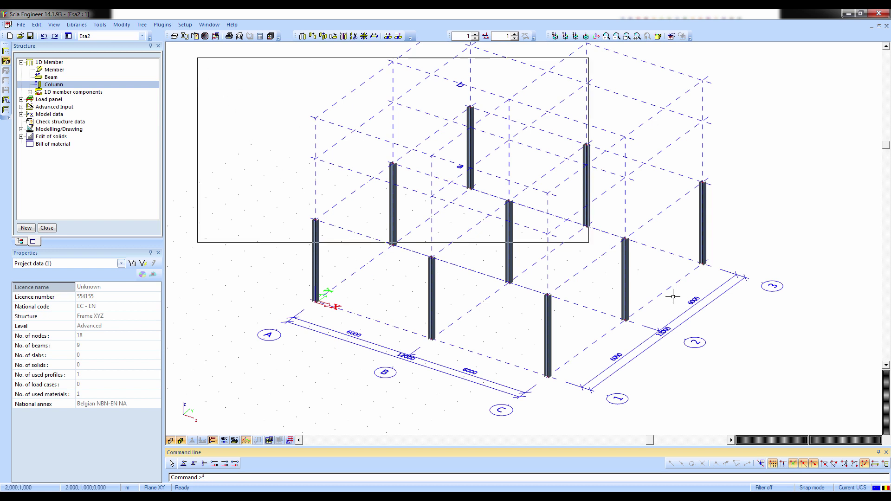
Copy all nine columns 4 m upward, from the base of column A1 to its top, to form the second storey
key("ctrl+a")
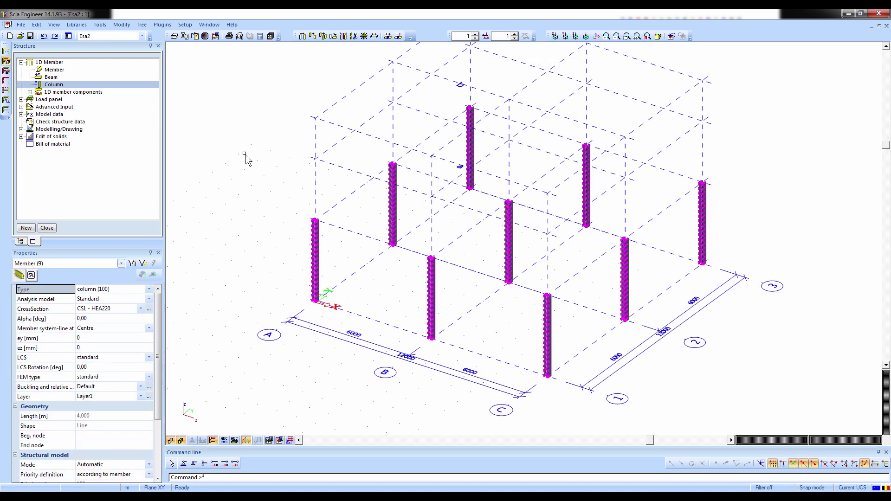
left_click(122, 25)
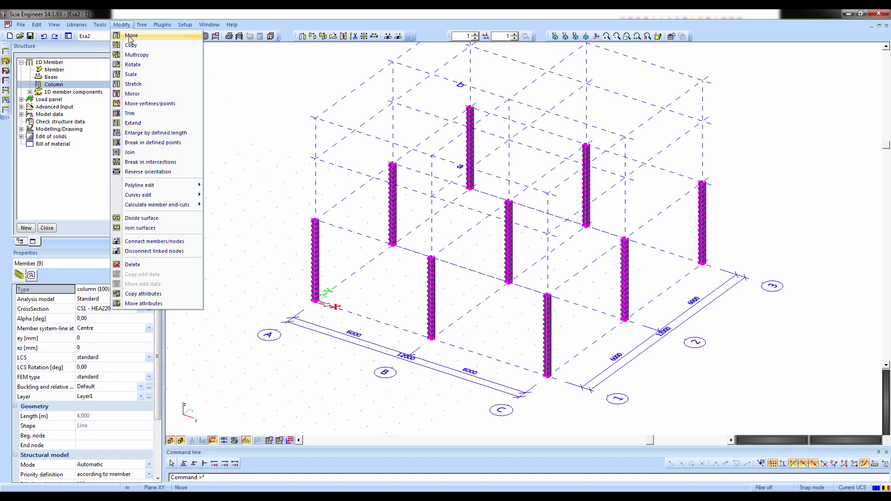
left_click(131, 45)
left_click(316, 301)
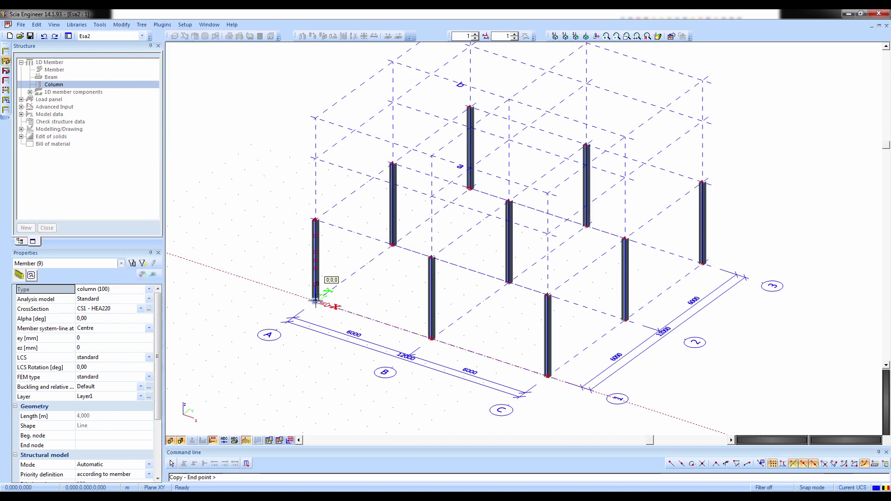
left_click(316, 220)
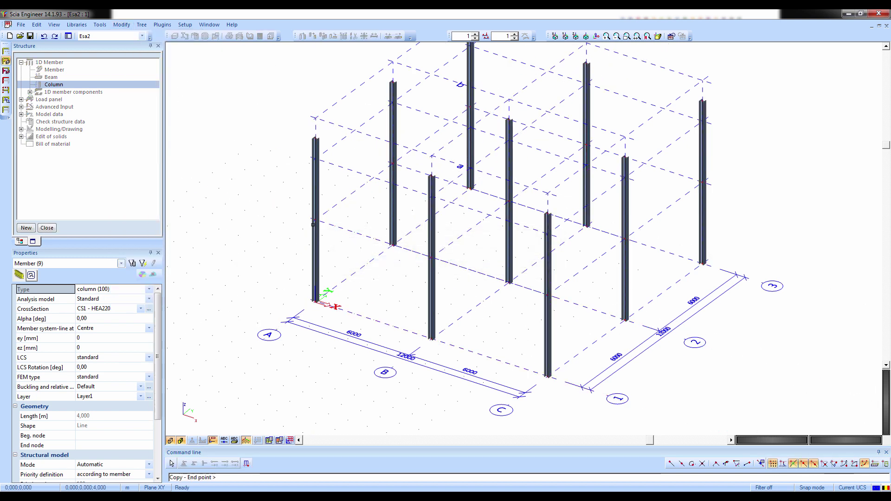
key("Escape")
Set the Z coordinate of the top node of column A3 to 7 m and clear the selection
right_click_drag(336, 273, 352, 250, "ctrl")
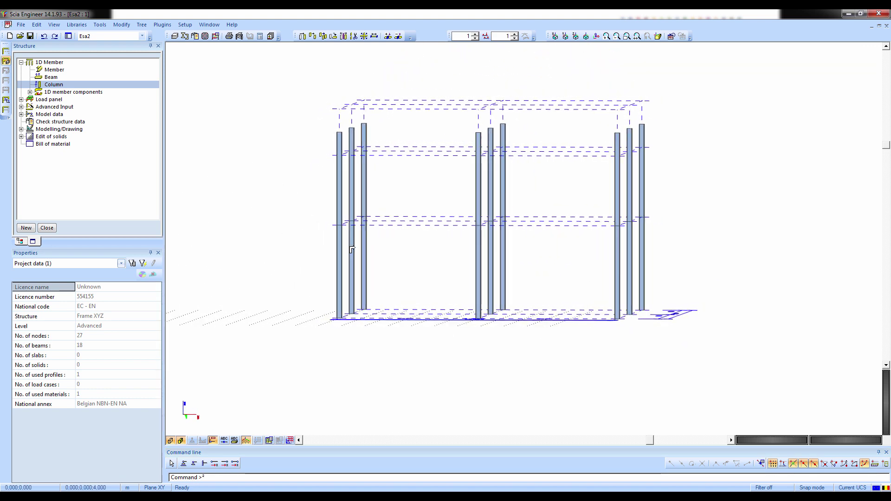
left_click(364, 124)
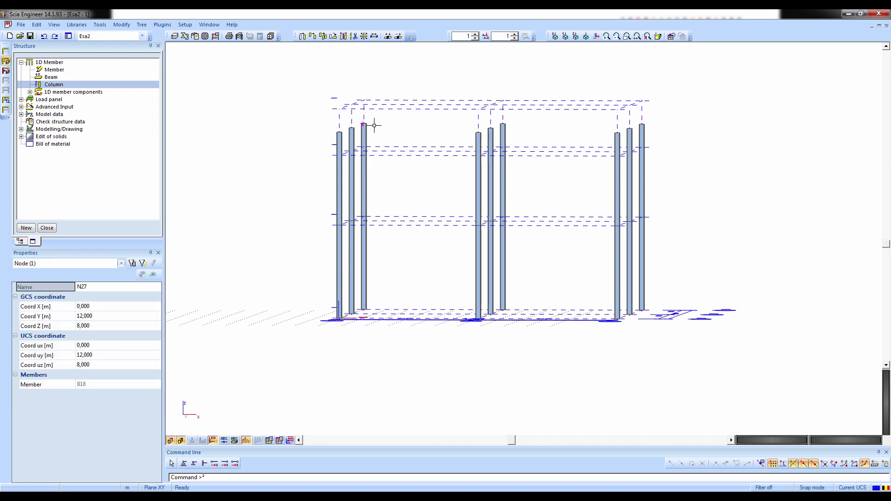
left_click(114, 327)
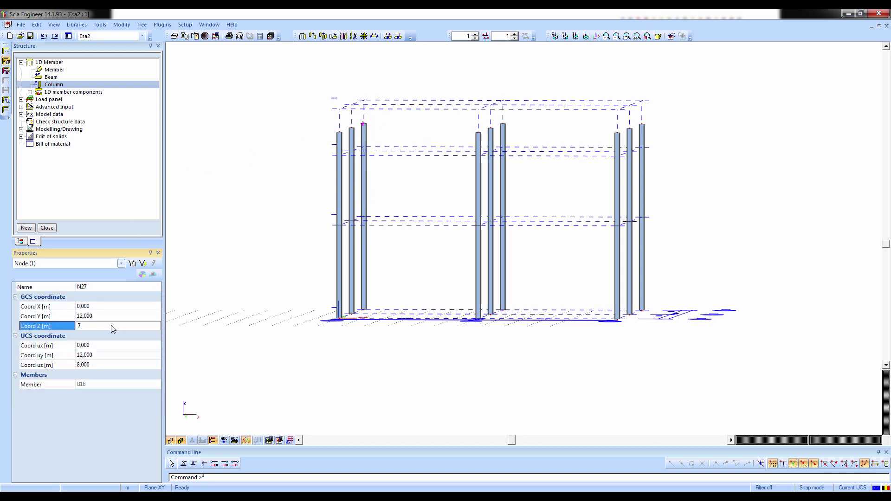
key("Return")
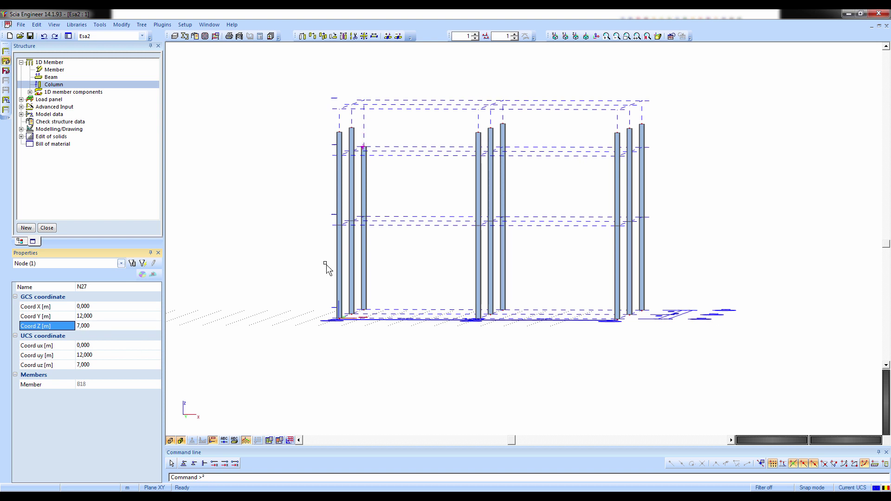
left_click(365, 139)
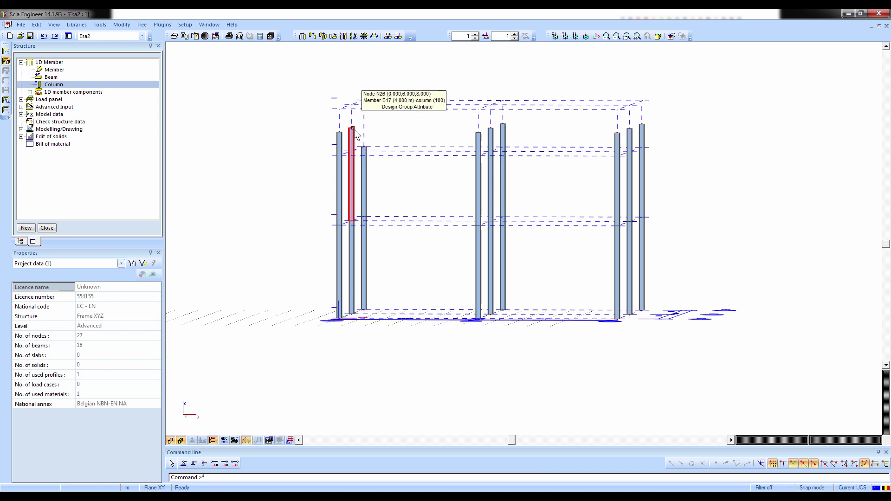
Select the remaining column-top nodes by their shared 8 m Z coordinate, using node A1 as reference, and set their Z coordinate to 7 m
left_click_drag(329, 128, 343, 138)
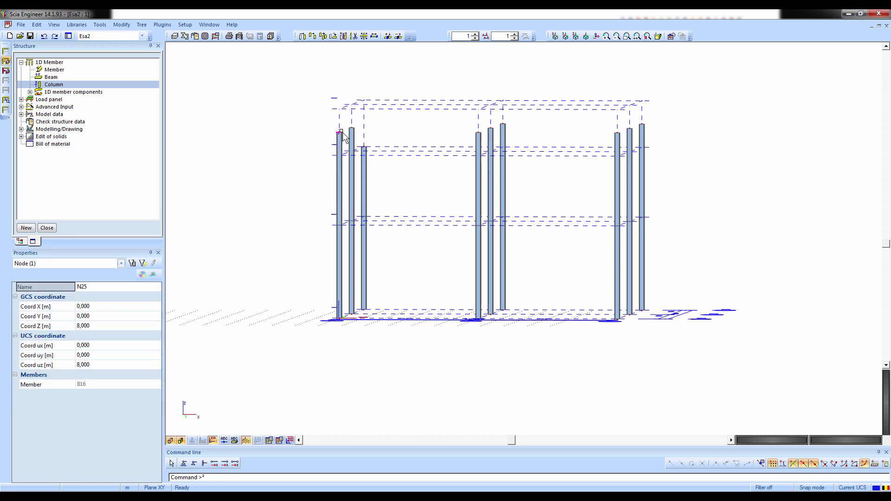
left_click(25, 326)
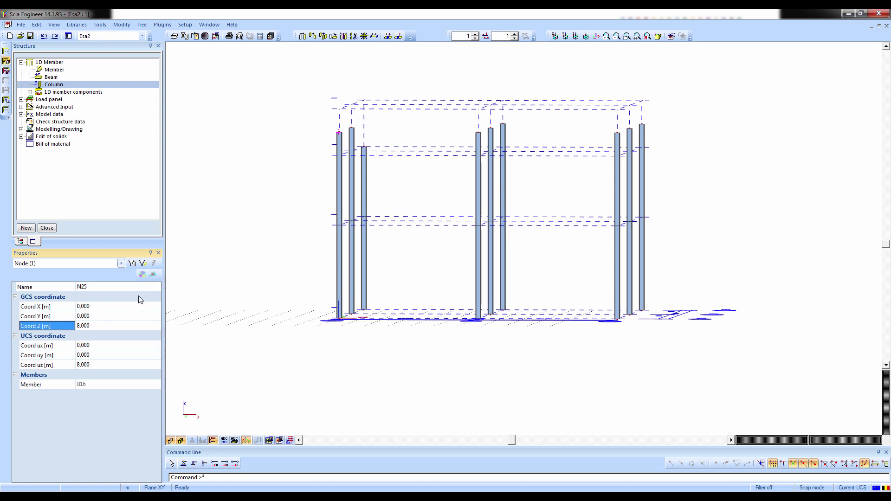
left_click(144, 264)
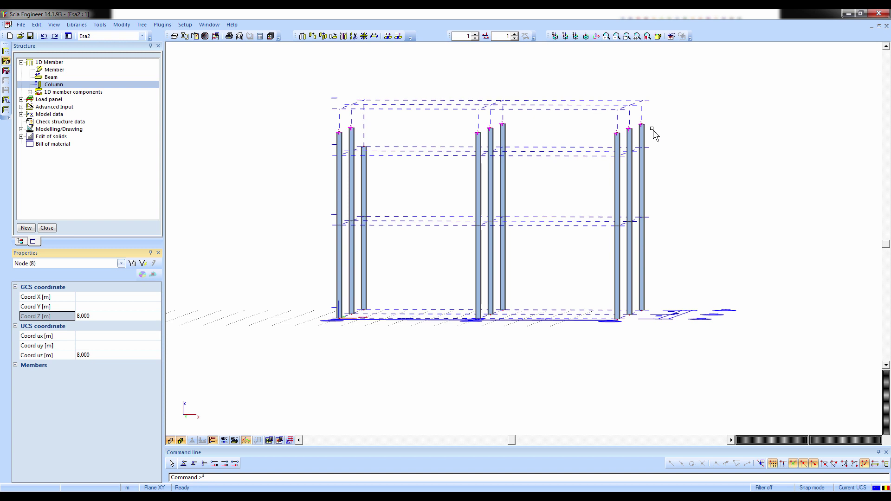
left_click(91, 263)
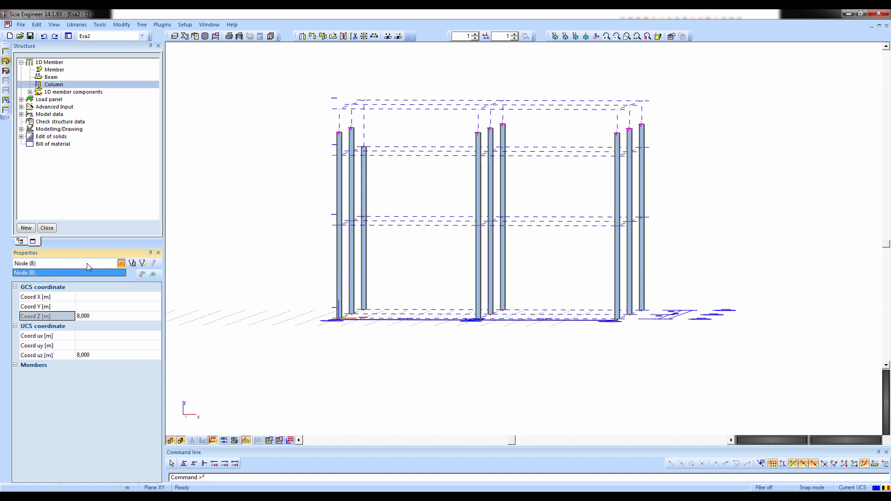
left_click(88, 273)
left_click(84, 318)
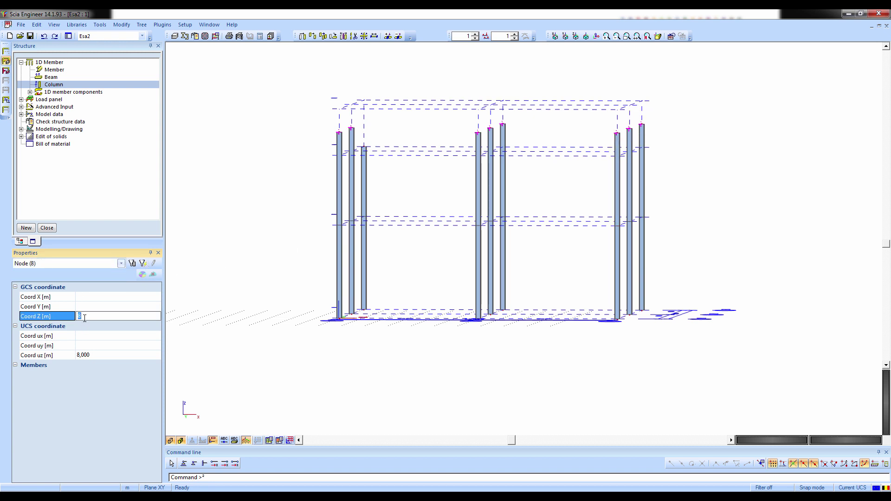
key("Return")
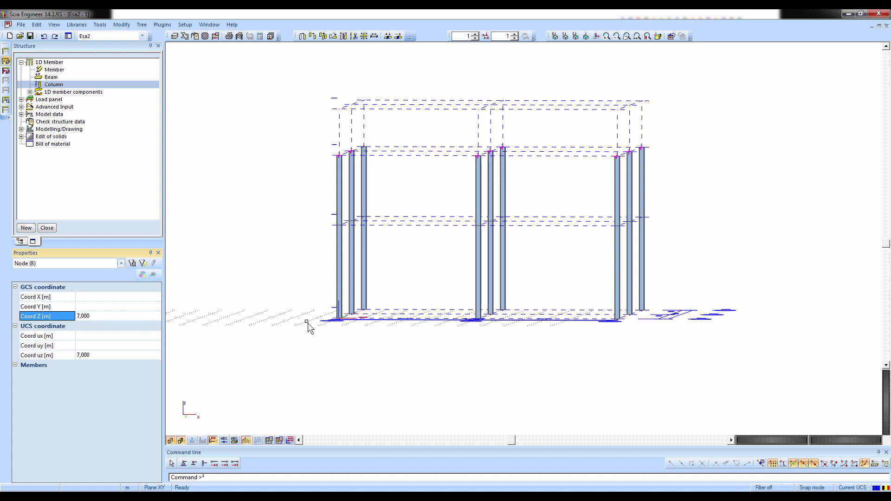
key("Escape")
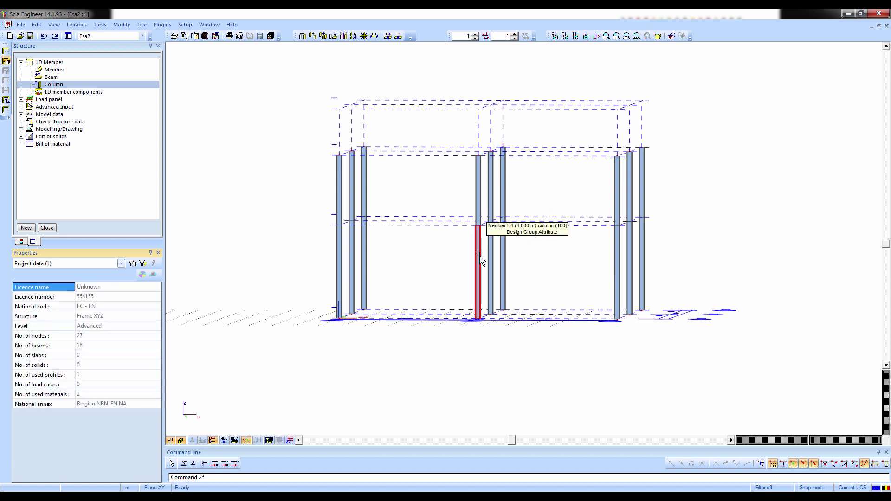
Start a new horizontal beam with cross-section CS5 - IPE160, keeping the axis X direction and 6 m length
right_click_drag(541, 316, 526, 326, "ctrl")
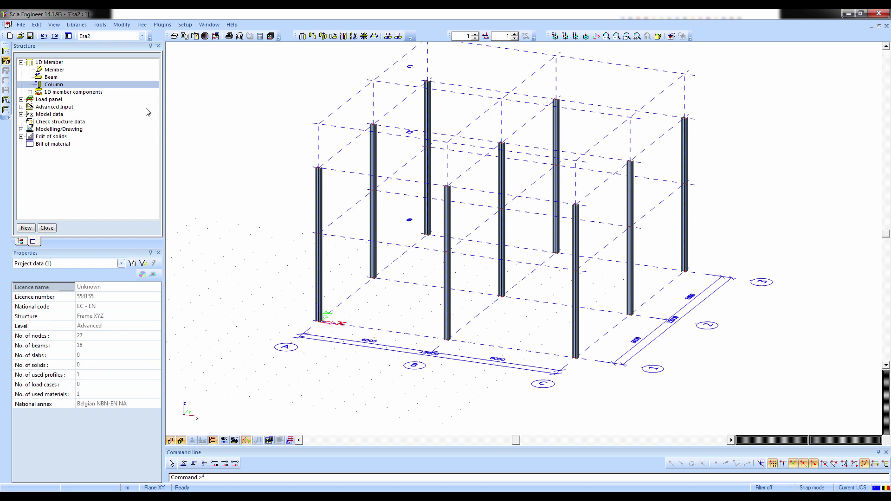
left_click(54, 77)
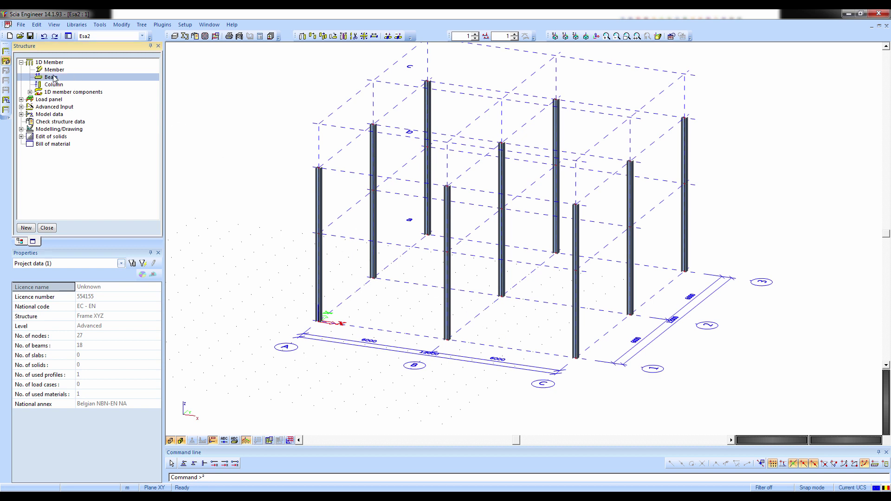
double_click(53, 78)
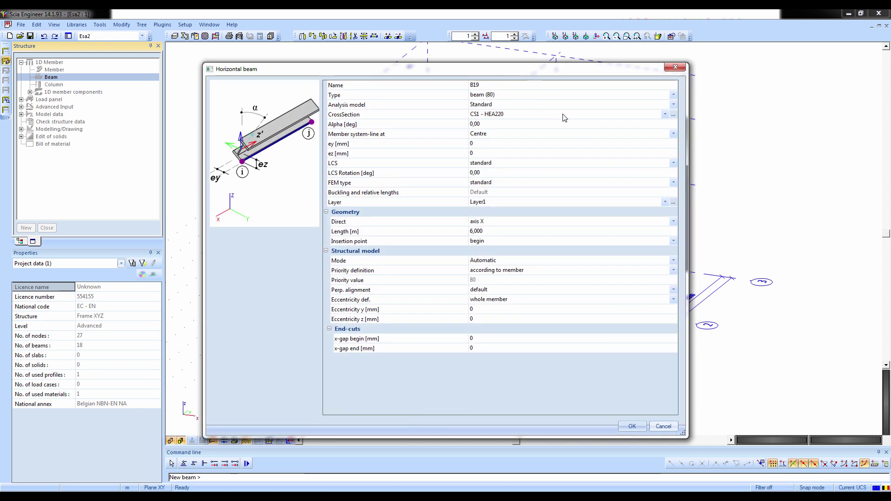
left_click(535, 116)
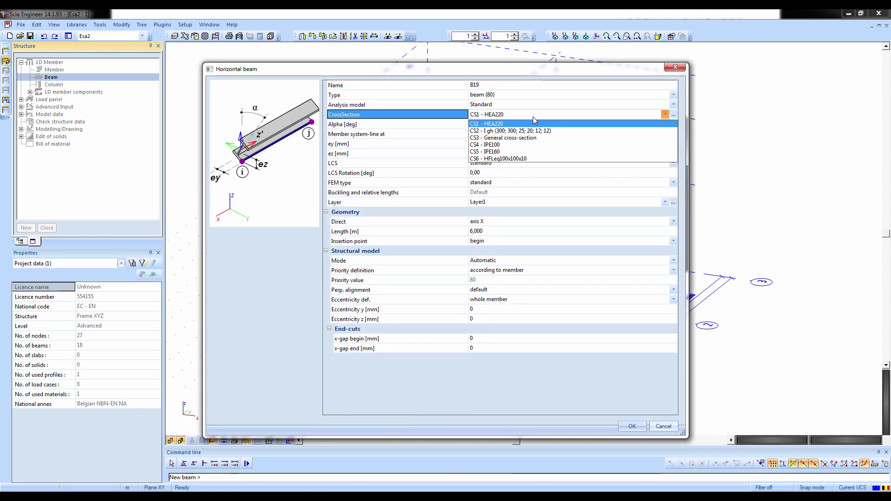
left_click(497, 155)
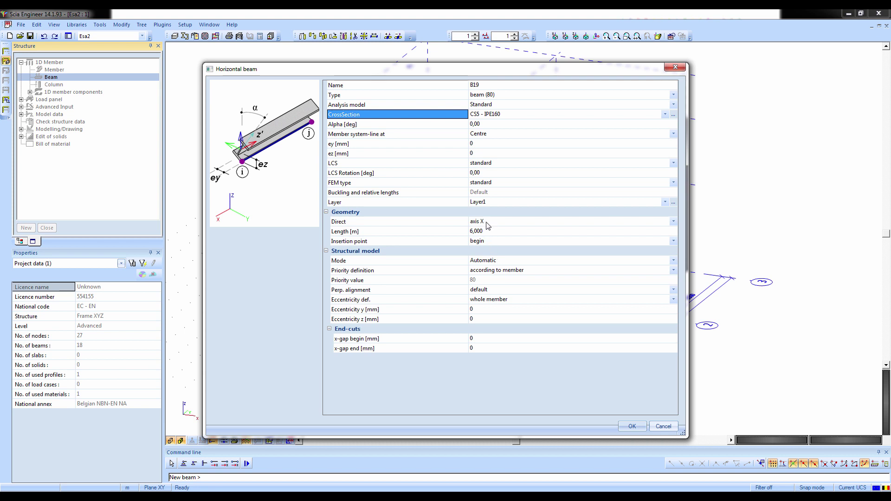
left_click_drag(475, 72, 513, 67)
left_click(537, 228)
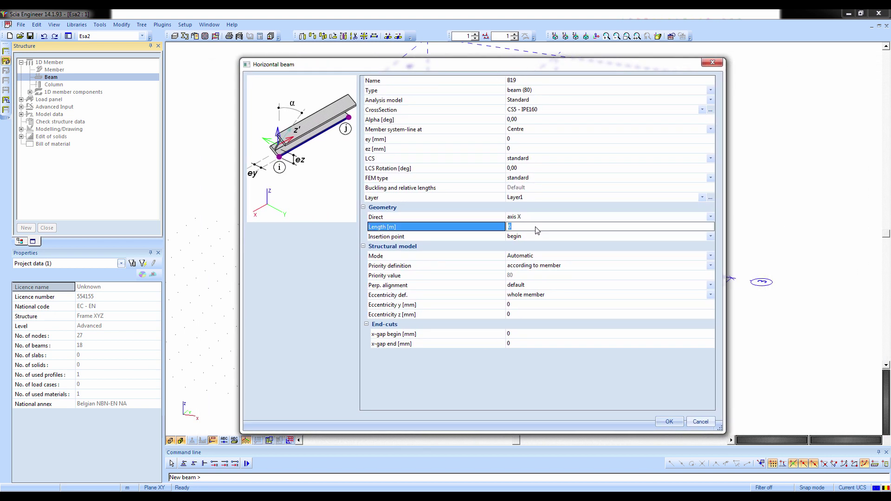
Place two 6 m IPE160 beams end to end at 4 m height along line 1, from column A1 to B1 and B1 to C1
left_click(669, 421)
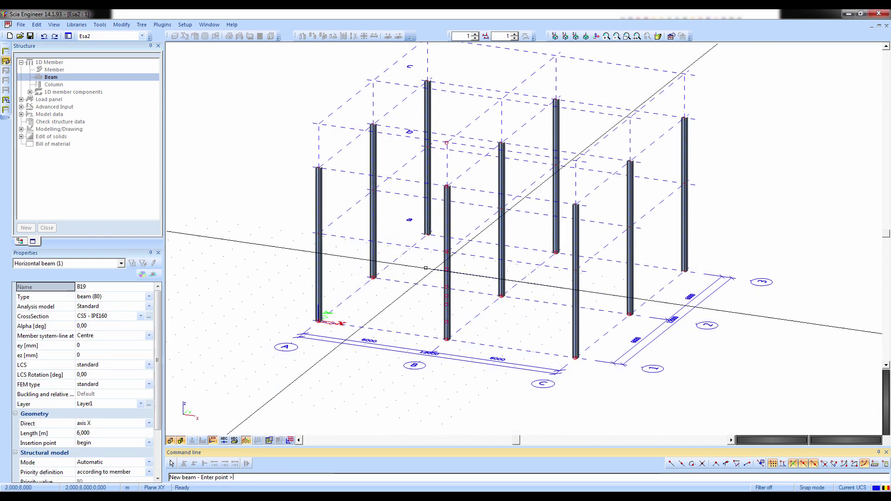
left_click(319, 234)
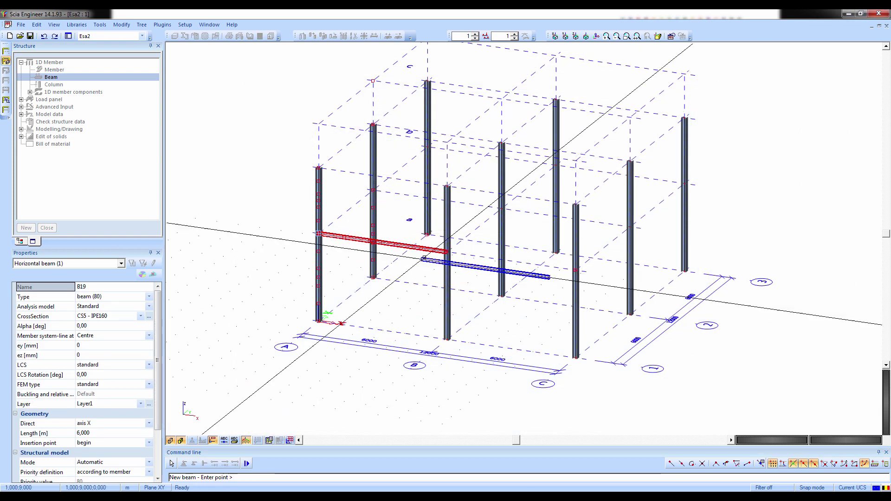
left_click(445, 253)
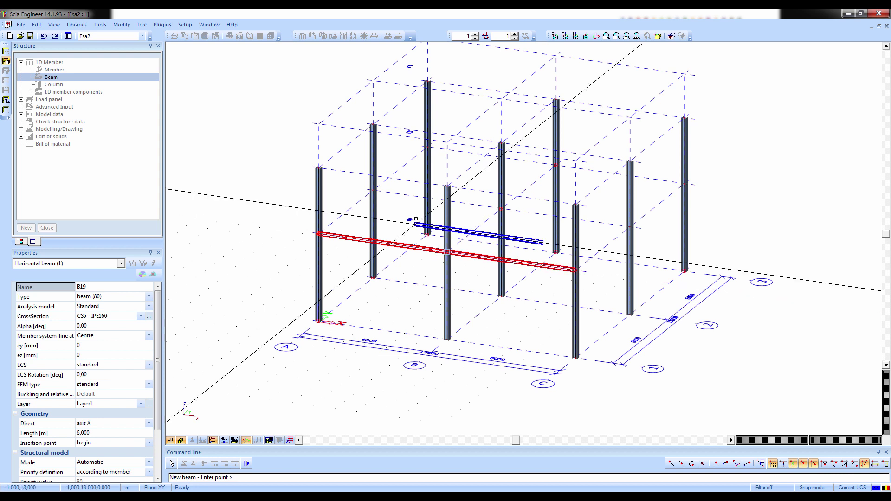
key("Escape")
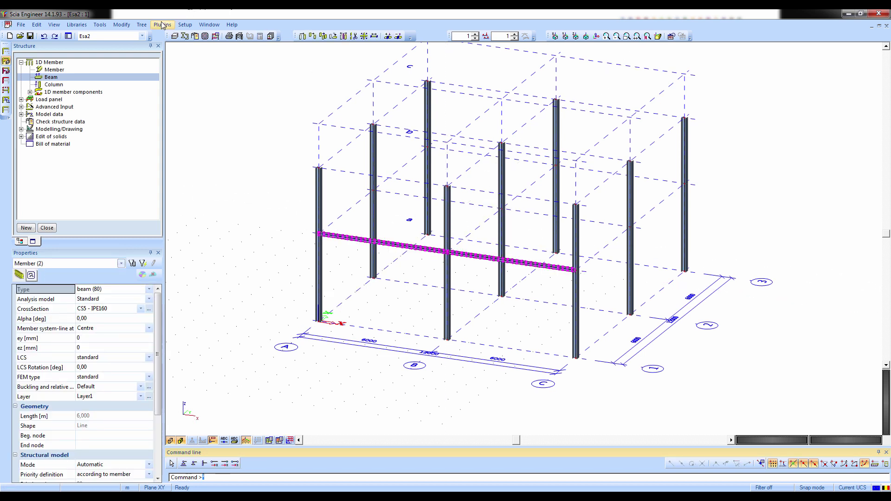
Copy the two line 1 beams to lines 2 and 3 at 4 m height, using the node on column B1 as start point
left_click(121, 24)
left_click(173, 65)
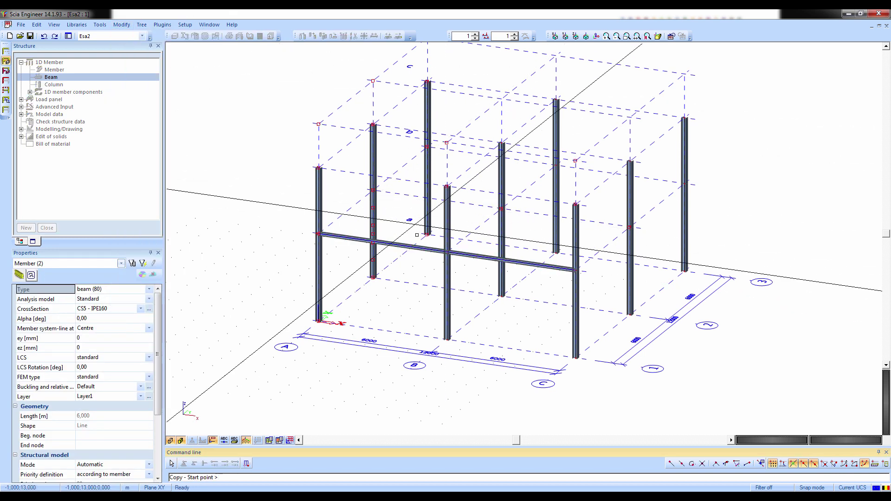
left_click(447, 252)
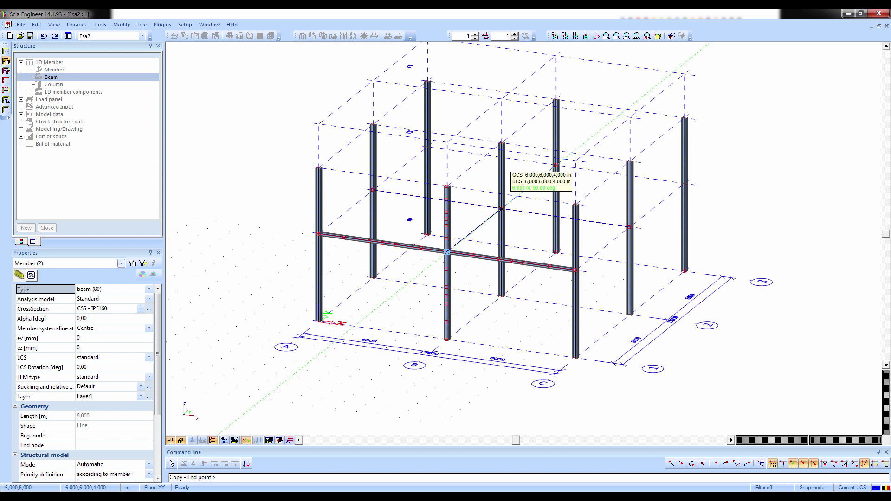
left_click(501, 209)
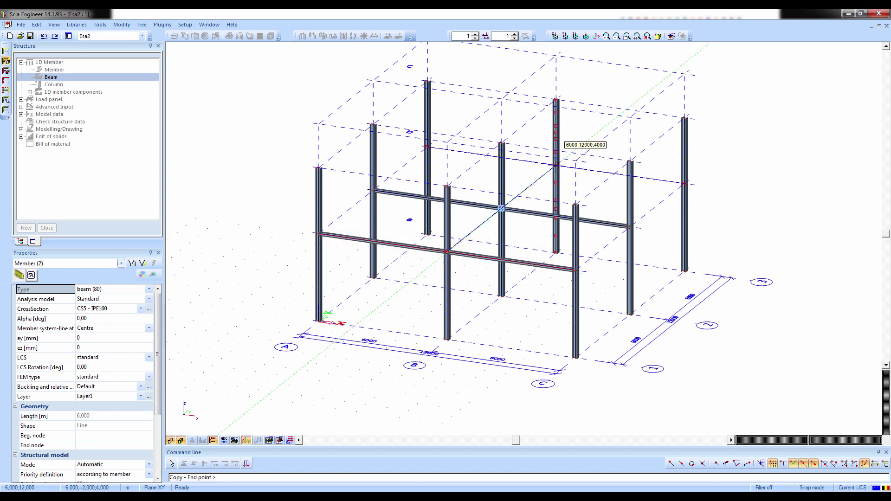
left_click(556, 164)
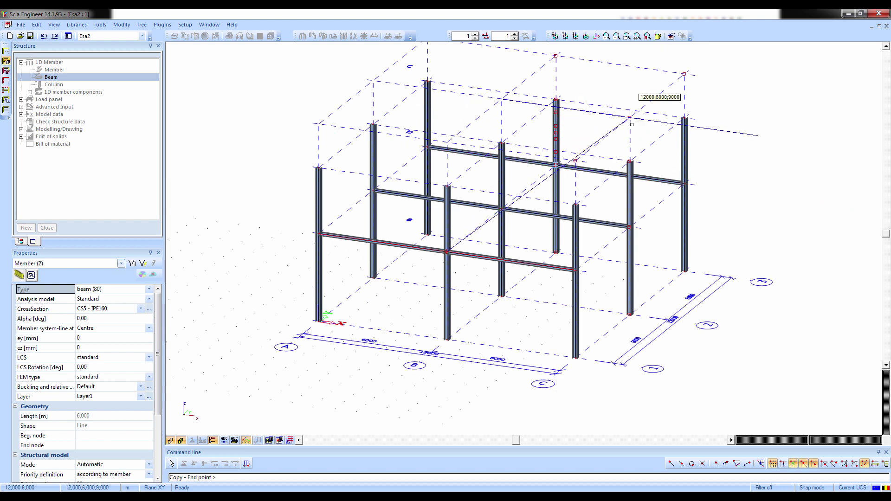
key("Escape")
key("Escape")
mouse_move(647, 239)
right_mouse_down("ctrl")
mouse_move(551, 246)
mouse_move(732, 239)
mouse_move(648, 255)
right_mouse_up("ctrl")
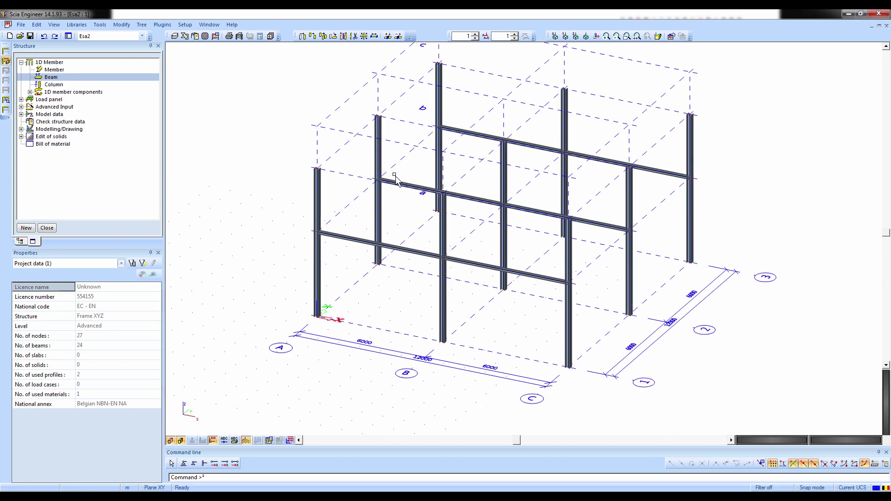
Draw two members with cross-section CS4 - IPE100 at 4 m height, from column A1 to A2 and from B1 to B2
left_click(46, 71)
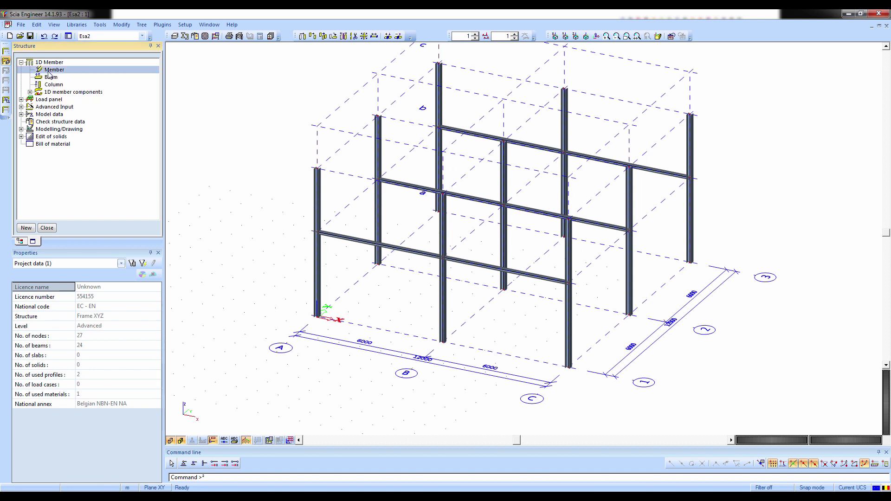
double_click(78, 72)
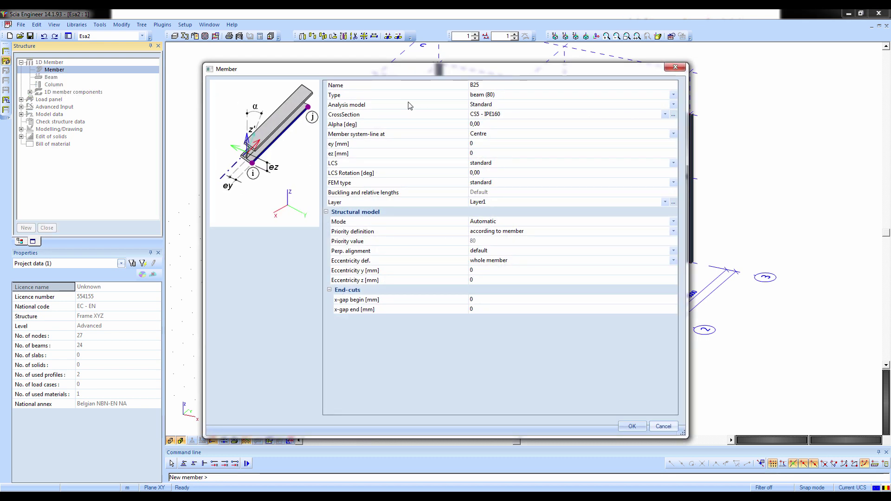
left_click(494, 118)
left_click(498, 147)
left_click(625, 430)
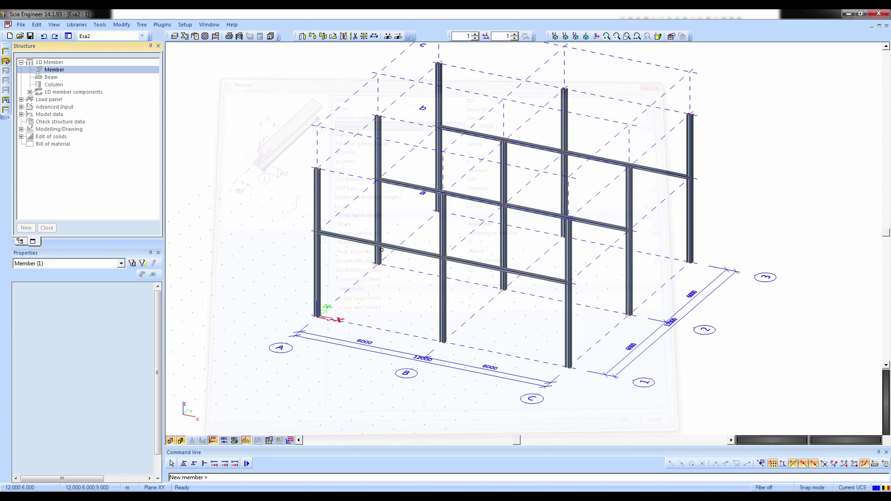
left_click(317, 230)
left_click(378, 179)
left_click(442, 256)
left_click(503, 205)
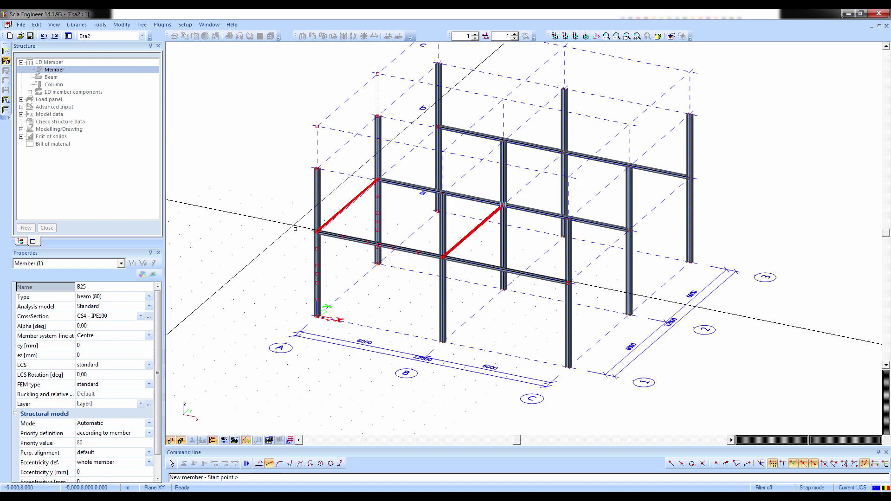
Enable snapping to N-ths of a line with 5 divisions and draw four intermediate IPE100 members between the line 1 and 2 beams in bay A-B
left_click(759, 464)
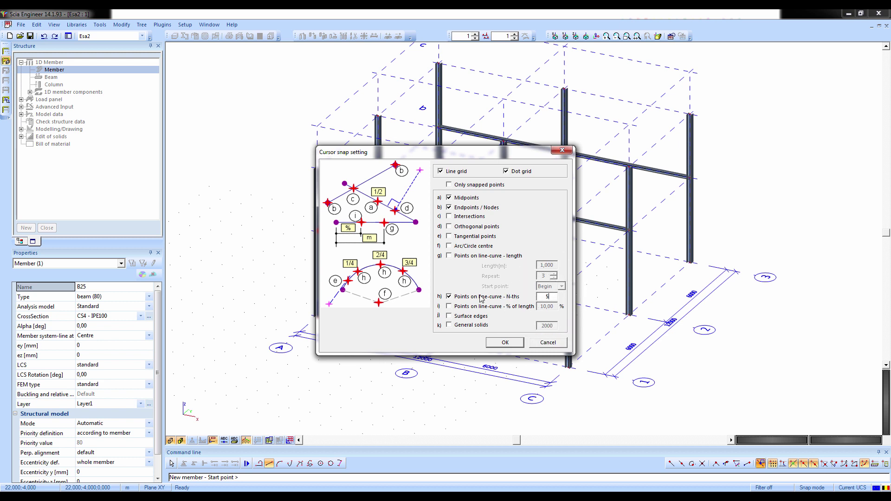
left_click(505, 342)
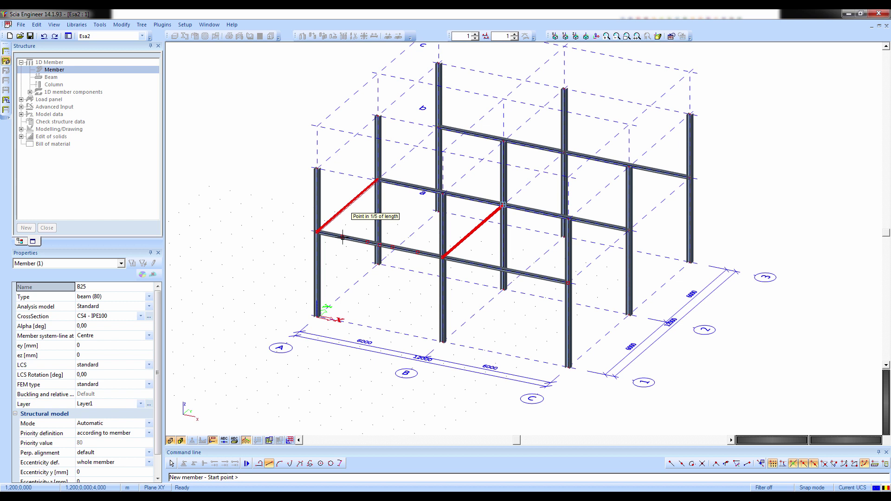
left_click(343, 237)
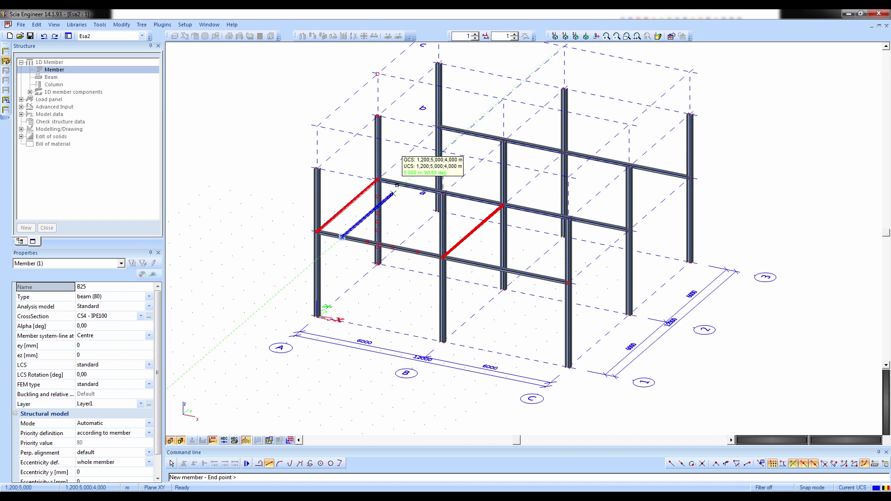
left_click(404, 184)
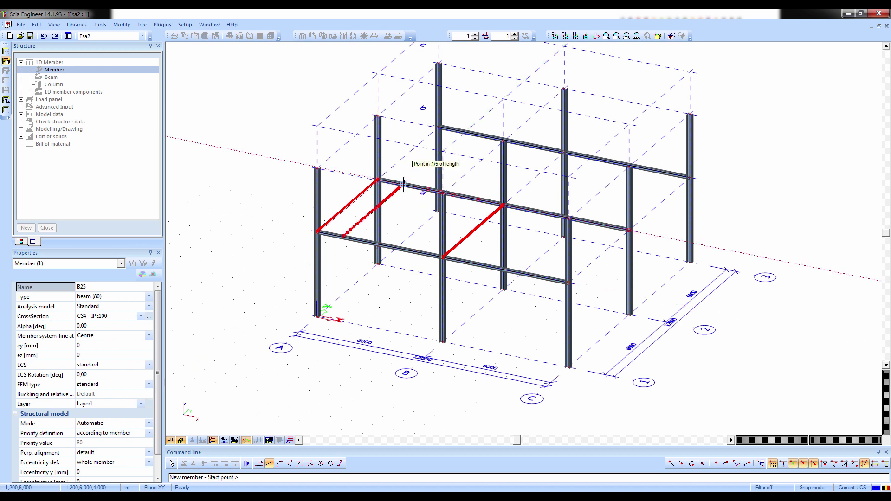
left_click(368, 241)
left_click(429, 190)
left_click(393, 246)
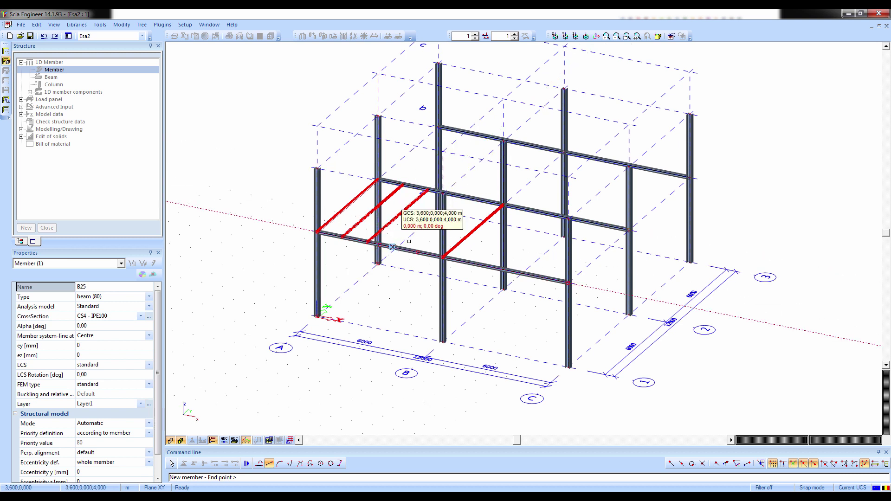
left_click(453, 195)
left_click(416, 252)
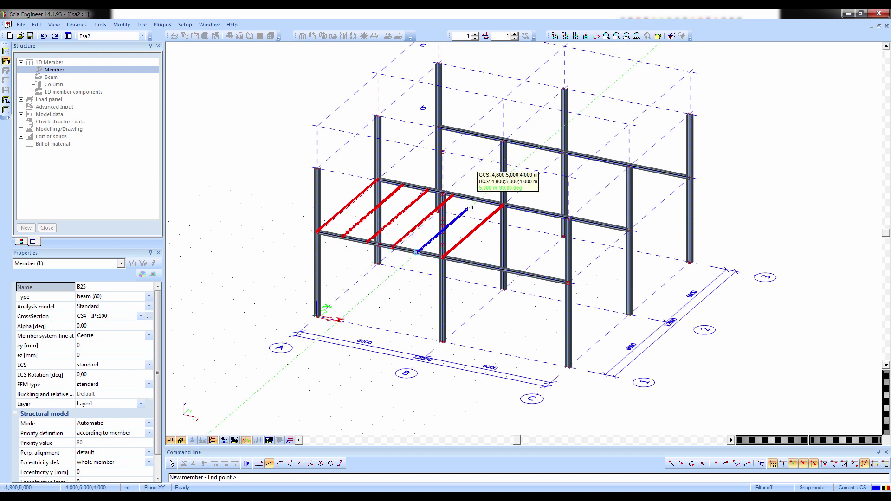
left_click(478, 201)
key("Escape")
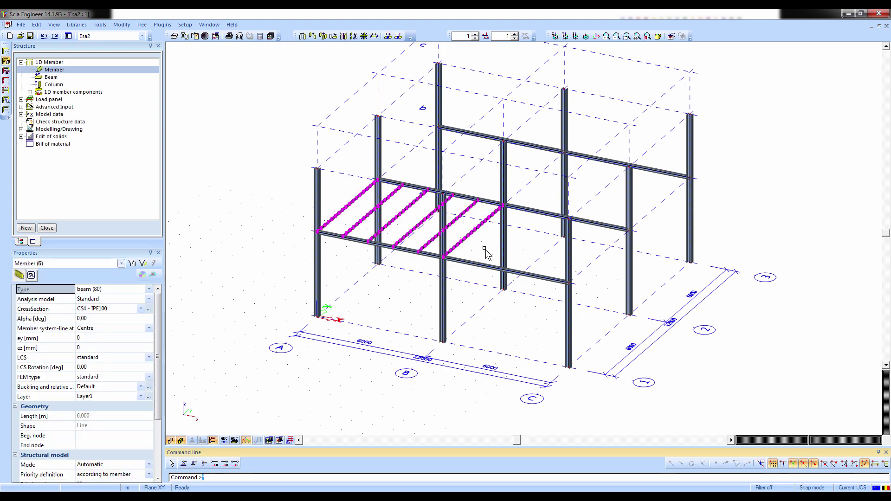
Copy the IPE100 members of bay A-B, excluding the one on line A, into bay B-C, from column A1 to B1
right_click_drag(485, 260, 452, 282, "ctrl")
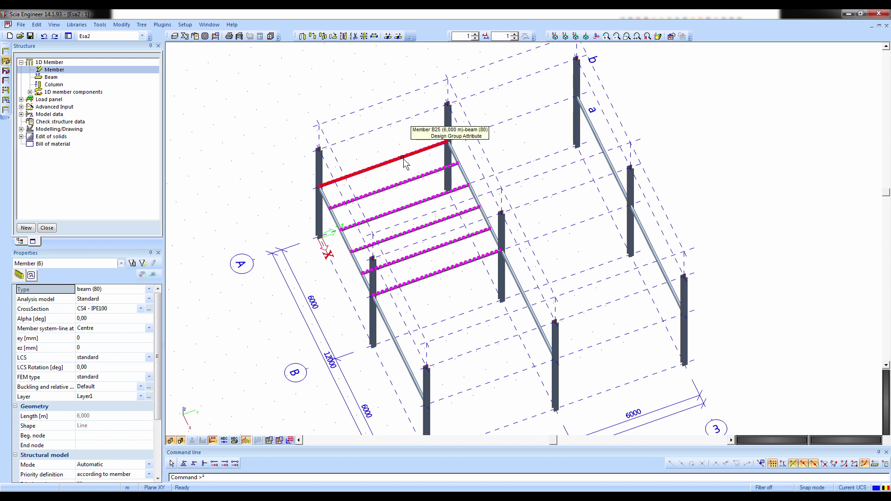
left_click(404, 160, "ctrl")
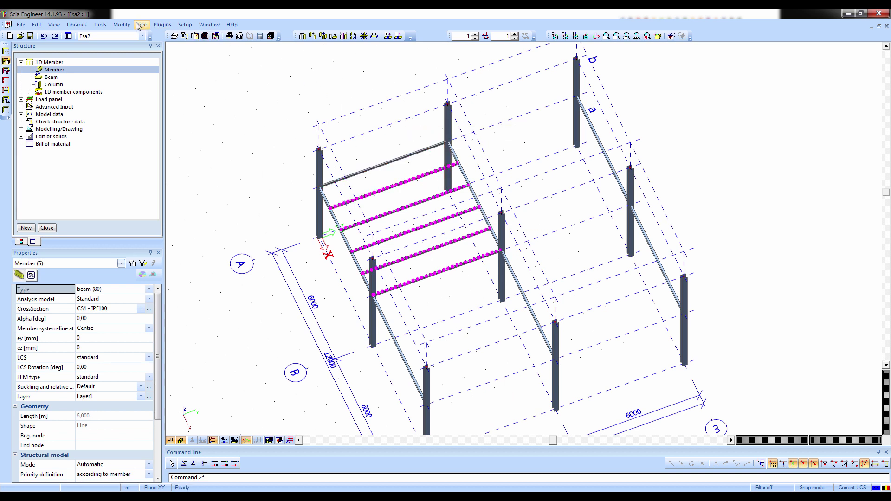
left_click(117, 24)
left_click(132, 44)
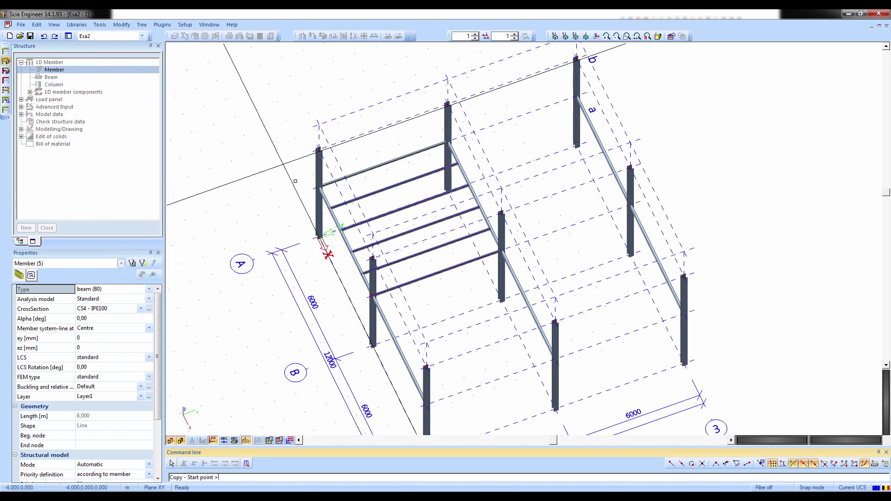
left_click(319, 188)
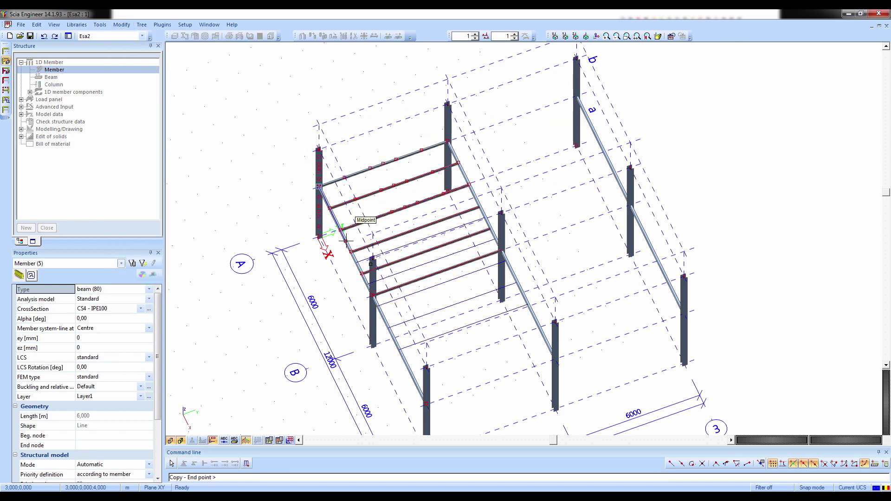
left_click(373, 295)
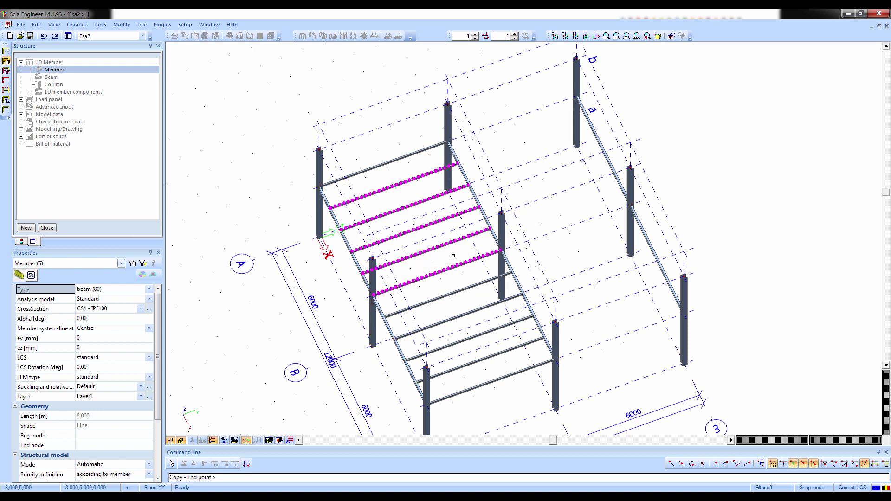
key("Escape")
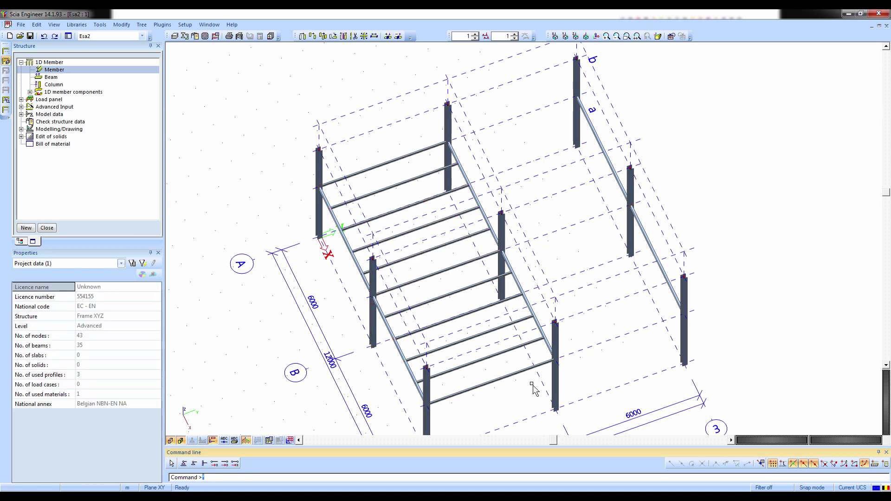
Copy all eleven IPE100 members from between lines 1 and 2 to between lines 2 and 3, at 4 m height
right_click_drag(509, 390, 484, 358, "ctrl")
left_click_drag(495, 364, 407, 208)
left_click_drag(400, 135, 418, 138)
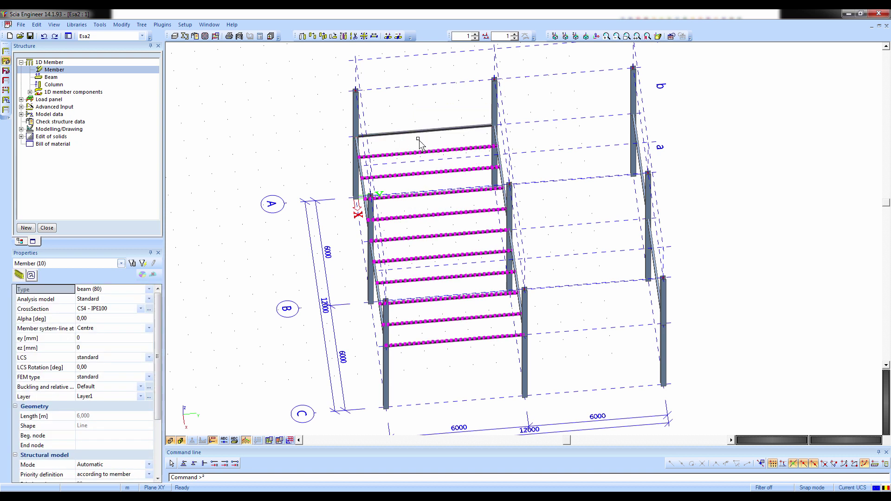
left_click(131, 26)
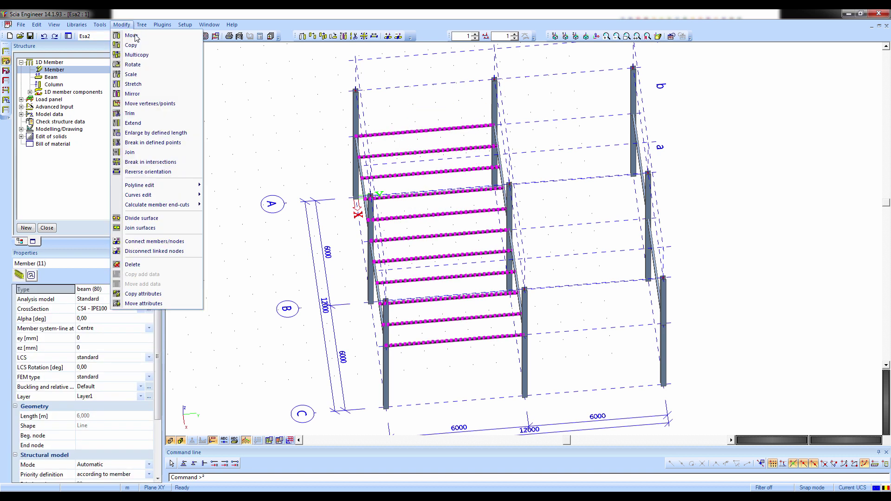
left_click(135, 44)
left_click(355, 136)
left_click(493, 124)
right_click_drag(558, 266, 609, 319, "ctrl")
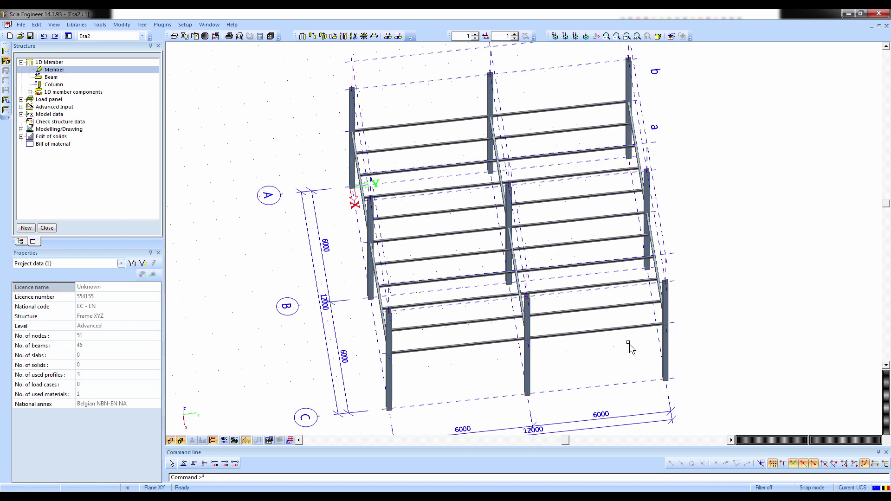
Copy the six IPE100 members of bay B-C between lines 2 and 3 up to 7 m, from the 4 m node of column B2 to its top
left_click_drag(583, 213, 583, 213)
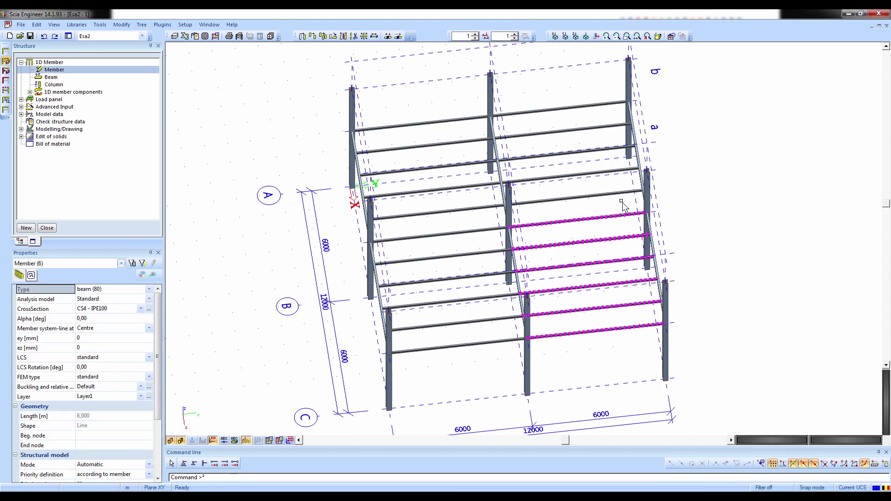
left_click(122, 25)
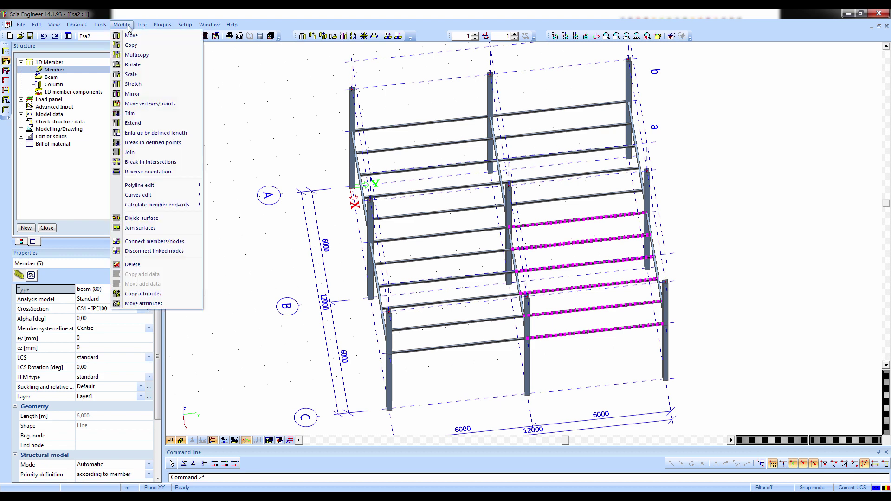
left_click(134, 46)
left_click(509, 228)
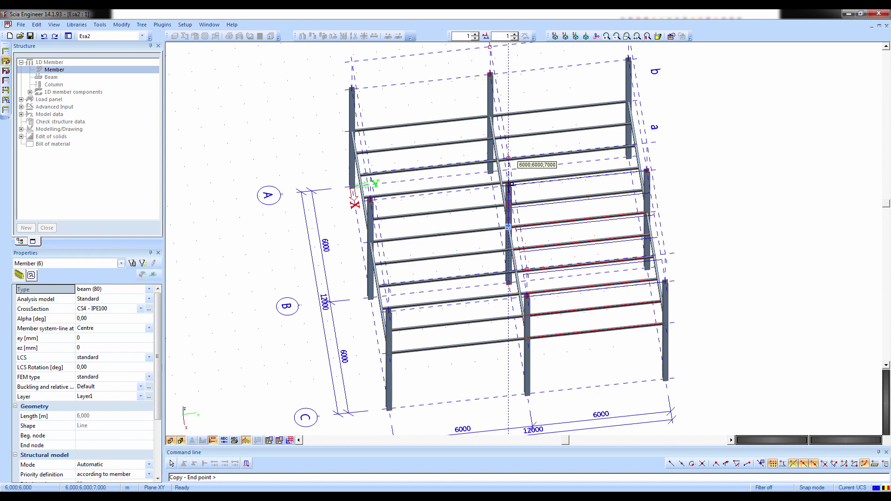
left_click(508, 158)
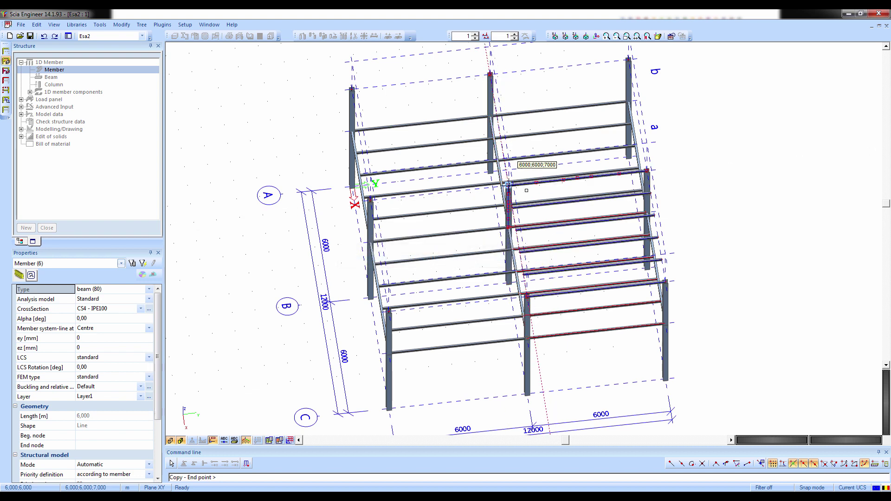
key("Escape")
right_click_drag(731, 227, 713, 217, "ctrl")
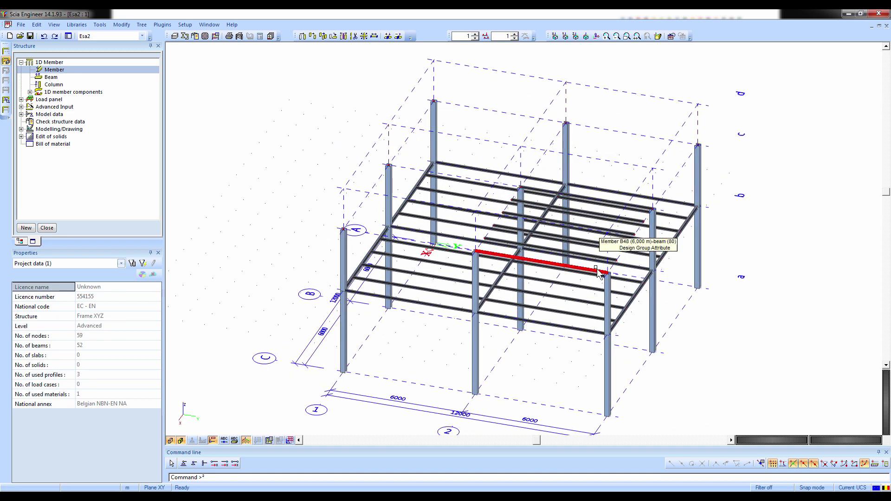
right_click_drag(604, 227, 485, 320, "ctrl")
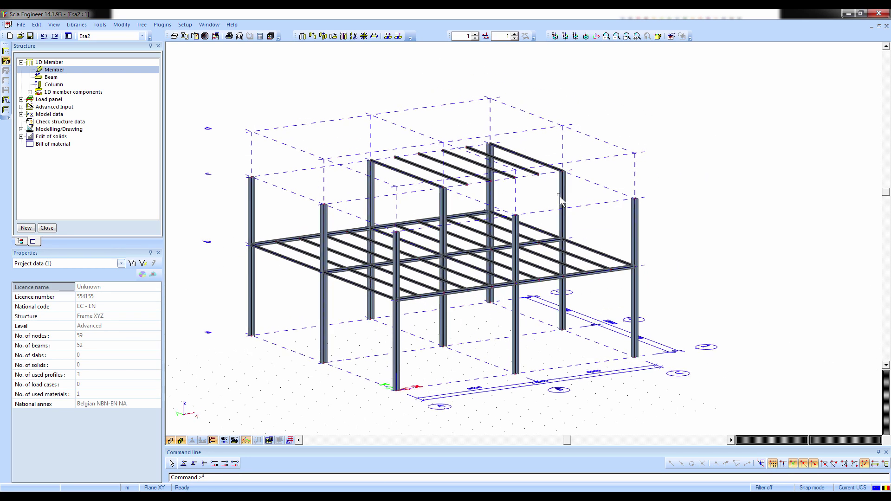
Draw two IPE160 members at 7 m height in bay B-C, one along line 3 and one along line 2
double_click(47, 70)
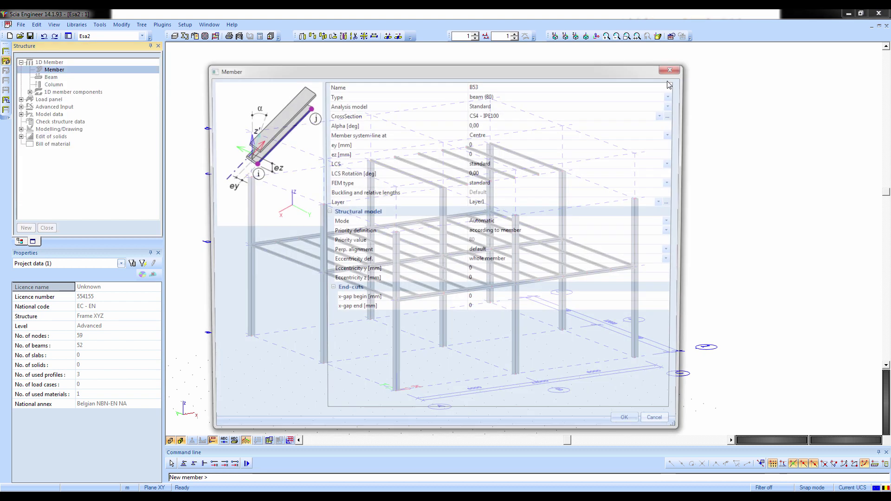
left_click(501, 115)
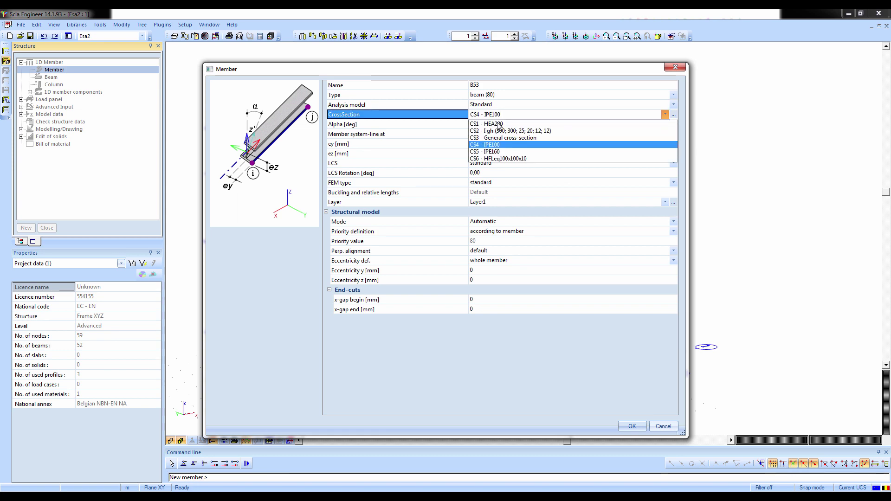
left_click(498, 152)
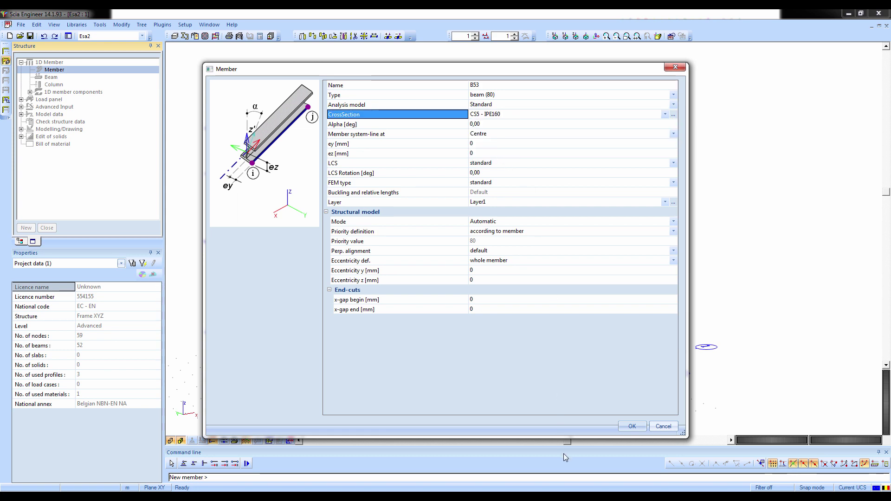
left_click(632, 427)
left_click(370, 160)
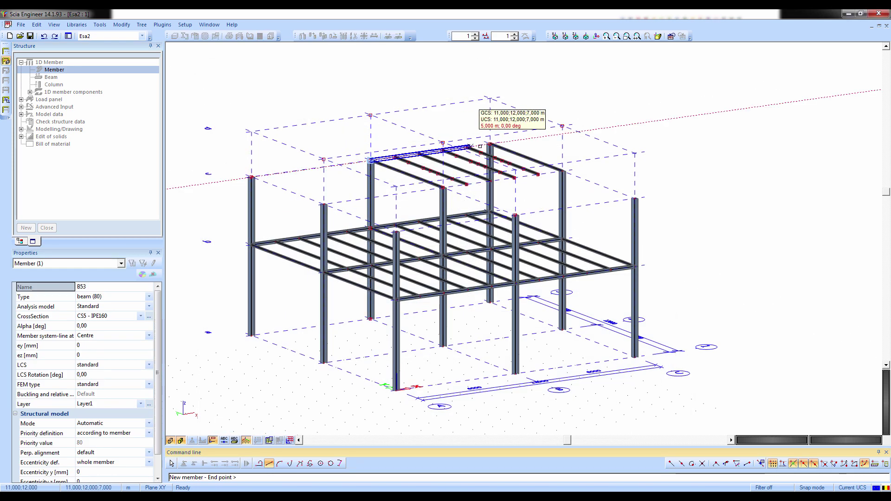
left_click(489, 144)
left_click(562, 172)
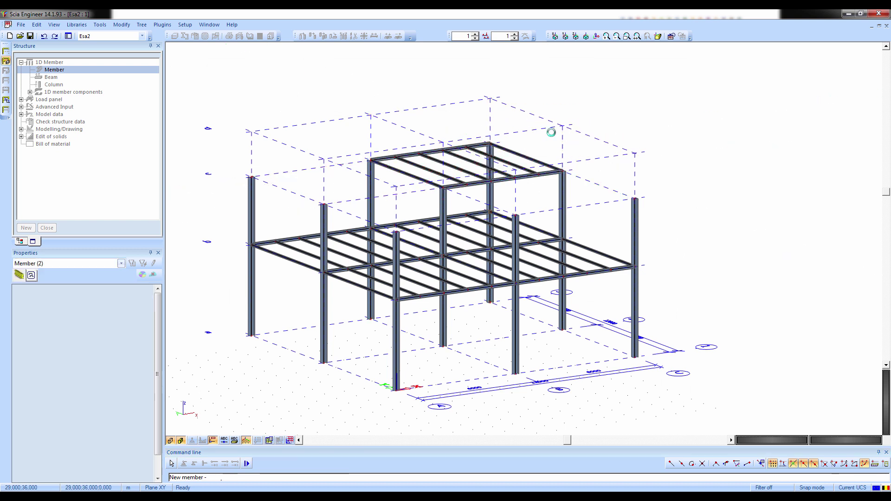
key("Escape")
Place 2 m long HEA220 columns on top of columns B3, C3, C2 and B2 at 7 m height
left_click(54, 85)
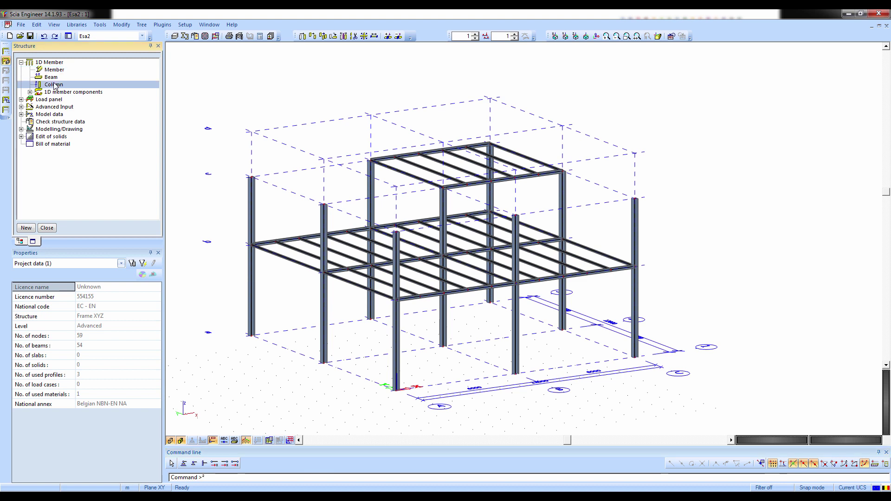
left_click(511, 114)
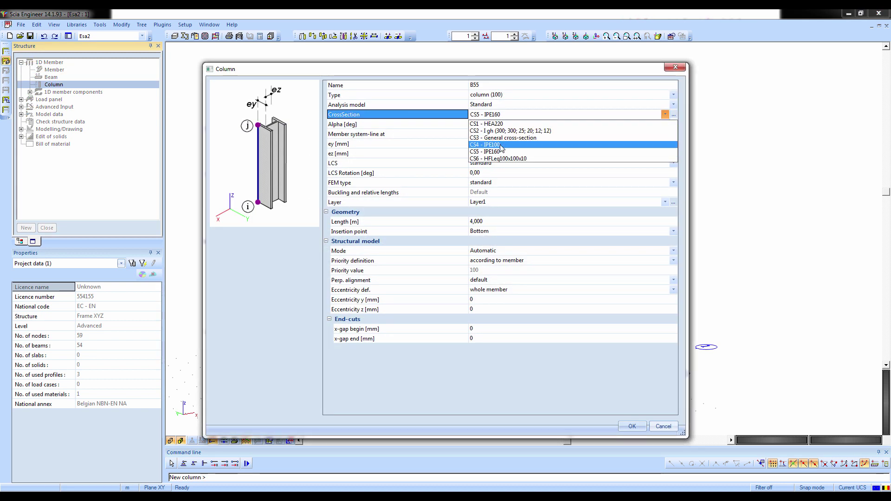
left_click(500, 124)
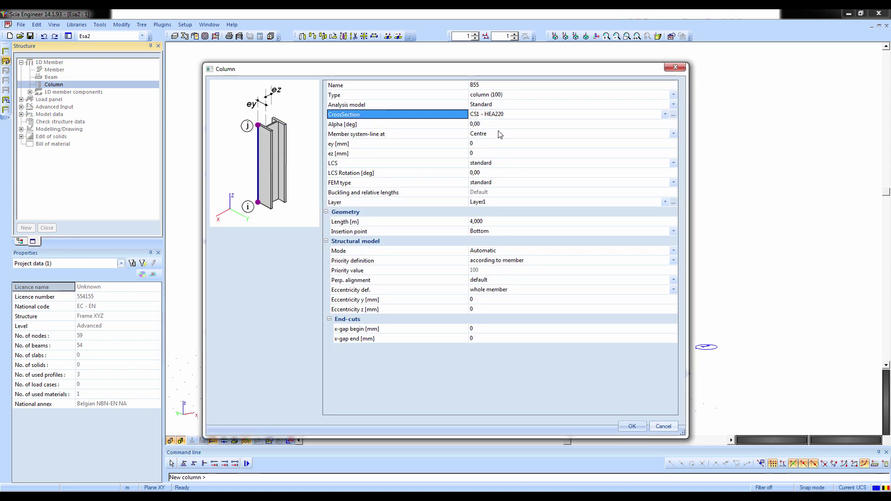
left_click(483, 223)
type("2")
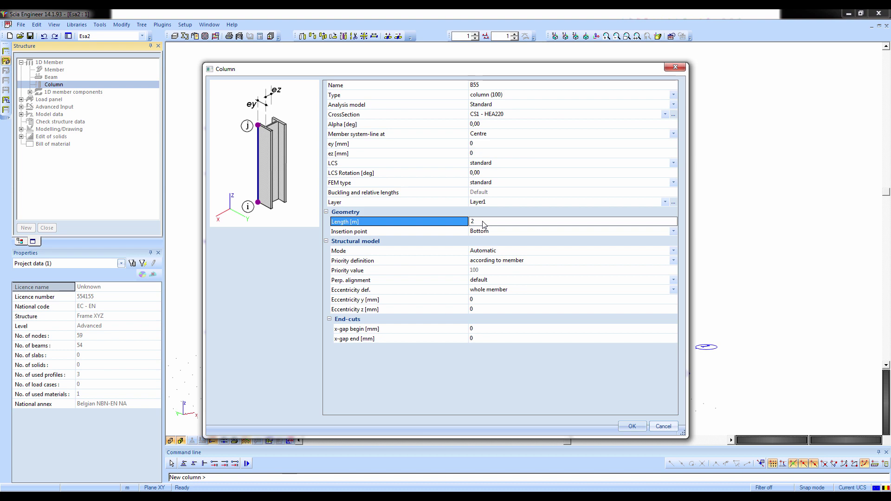
left_click(630, 427)
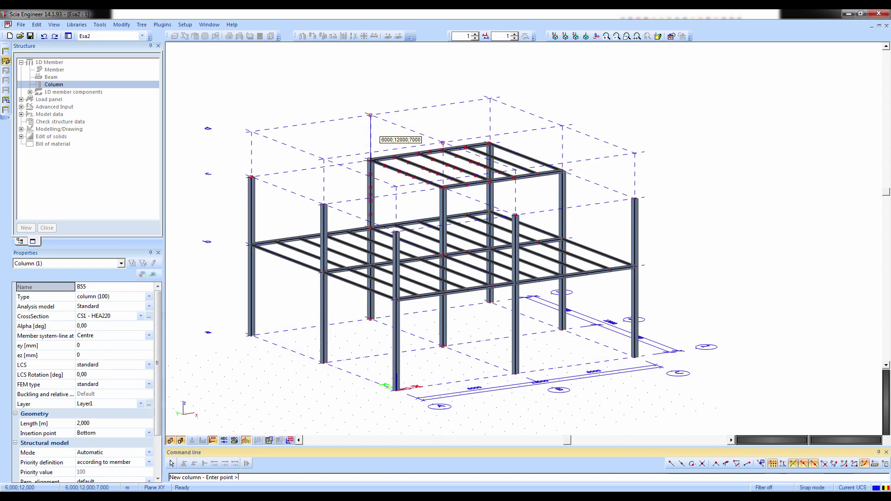
left_click(370, 160)
left_click(490, 143)
left_click(562, 169)
left_click(443, 186)
key("Escape")
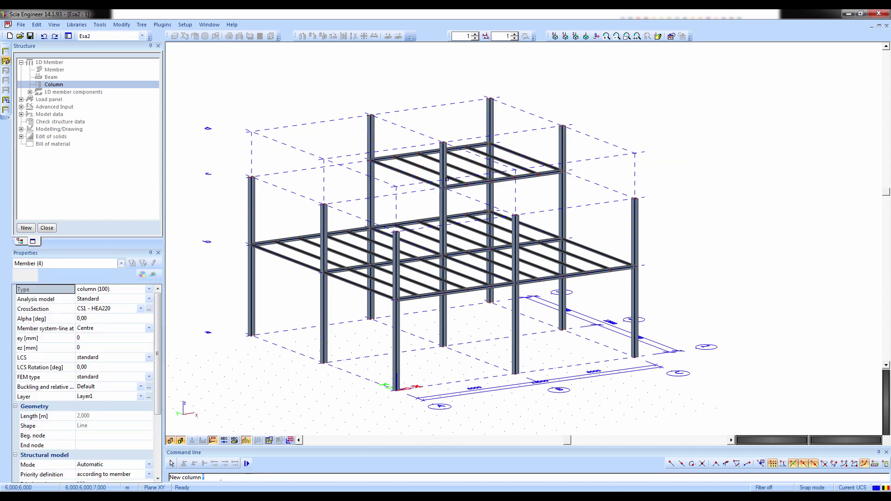
Copy the four perimeter beams of bay B-C between lines 2 and 3 from 7 m height up to the top of column B3
left_click(392, 167)
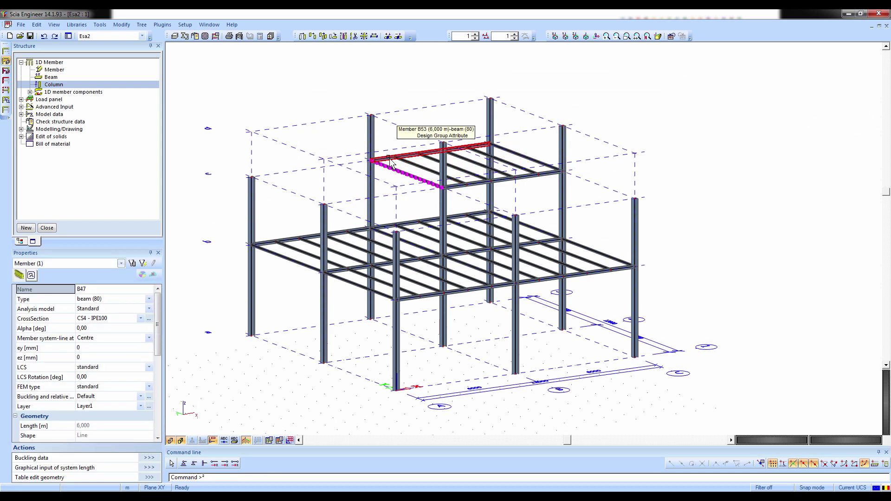
left_click(390, 159)
left_click(523, 157)
left_click(536, 177)
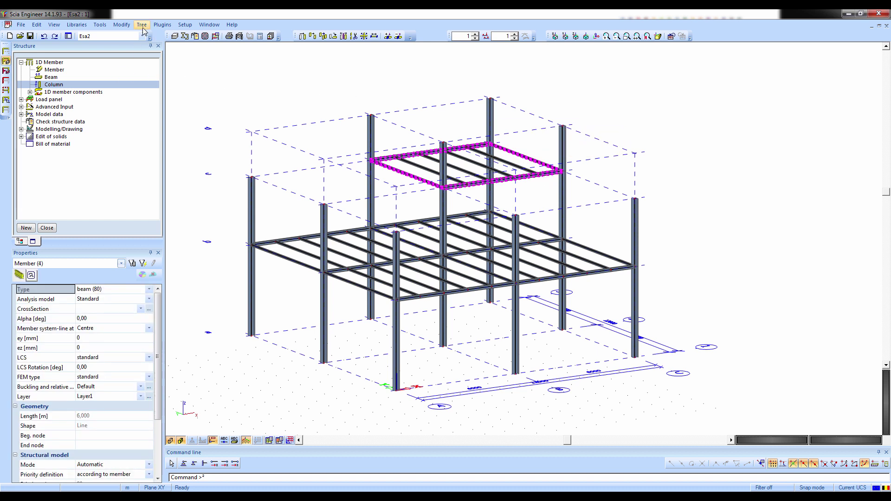
left_click(122, 24)
left_click(132, 46)
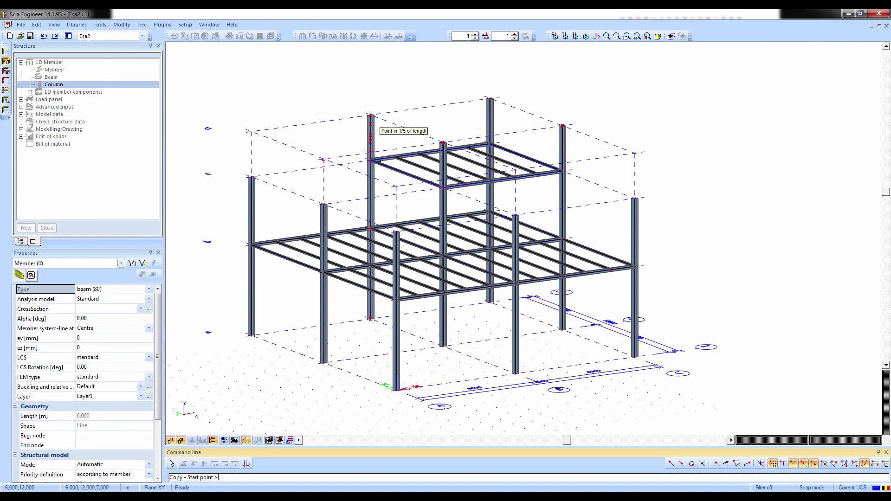
left_click(370, 160)
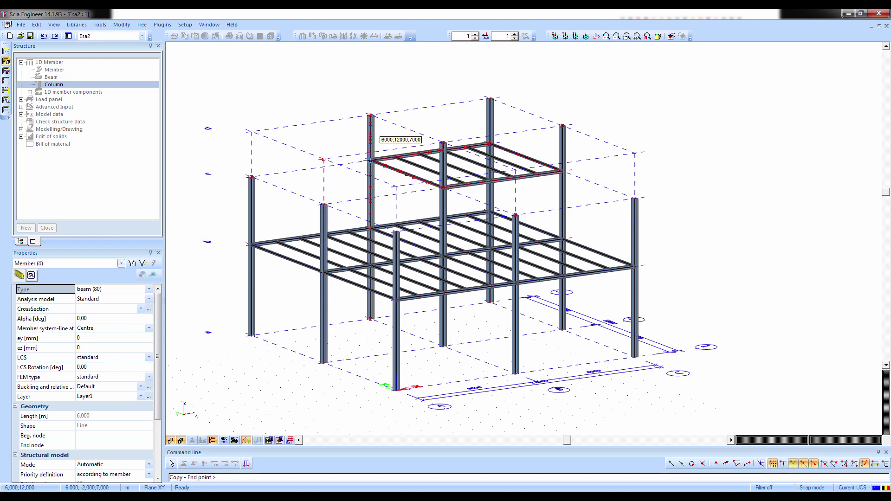
left_click(371, 114)
Copy the eight 4 m level beams bounding the three lower bays up to 7 m, from the 4 m node of column A3 to its top
right_click_drag(440, 168, 541, 168, "ctrl")
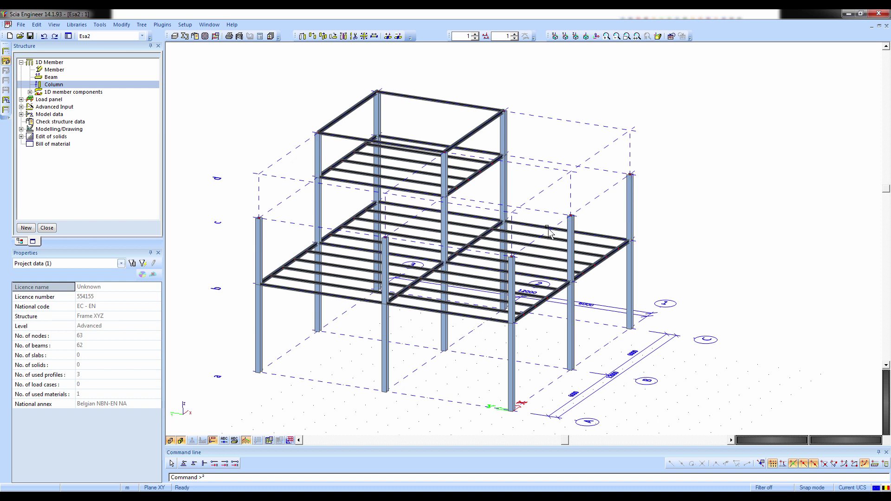
left_click(299, 257)
left_click(328, 299)
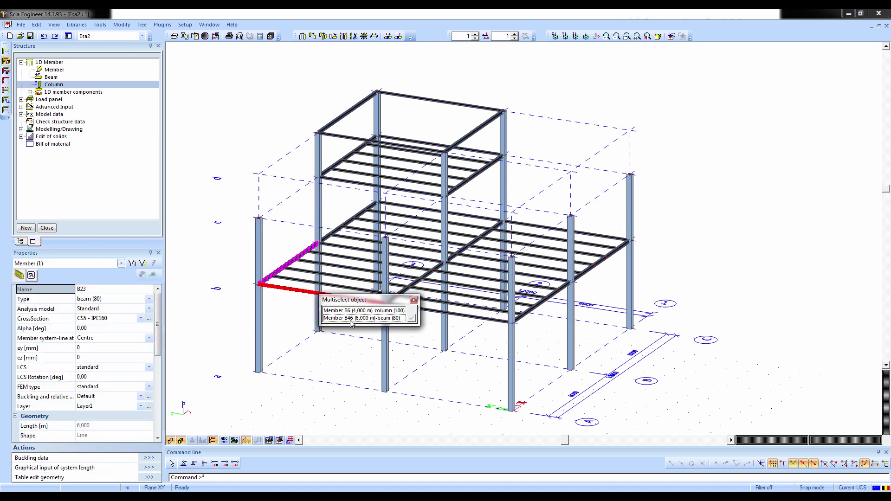
left_click(413, 299)
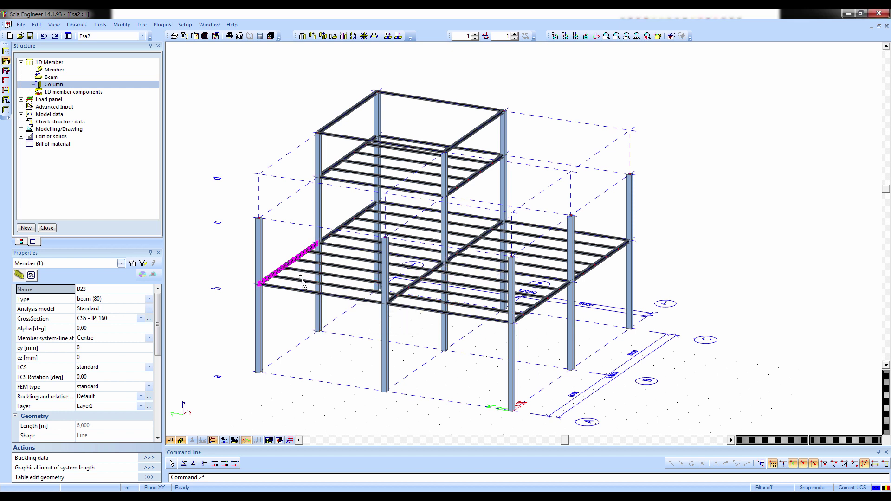
left_click(318, 299)
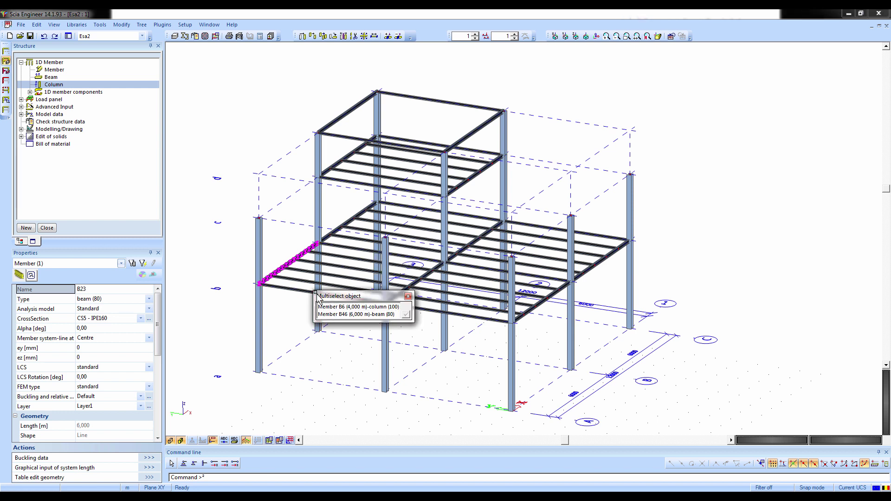
left_click_drag(326, 297, 363, 274)
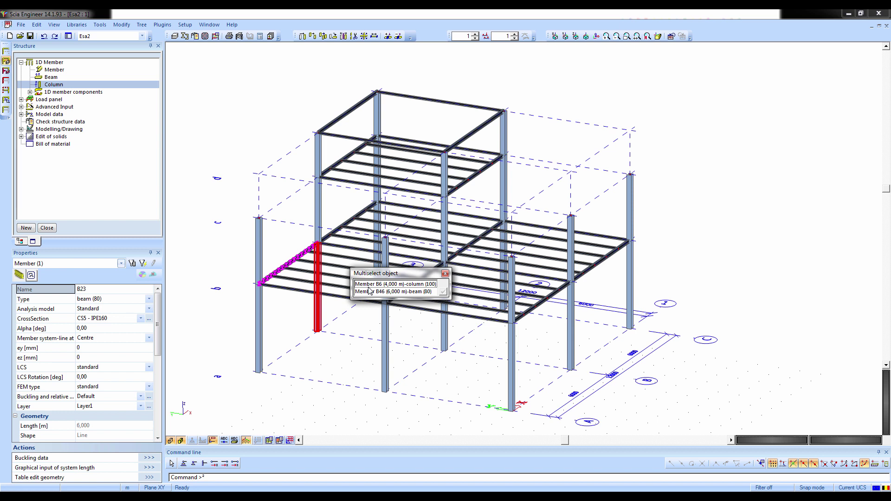
left_click(370, 291)
left_click(464, 314)
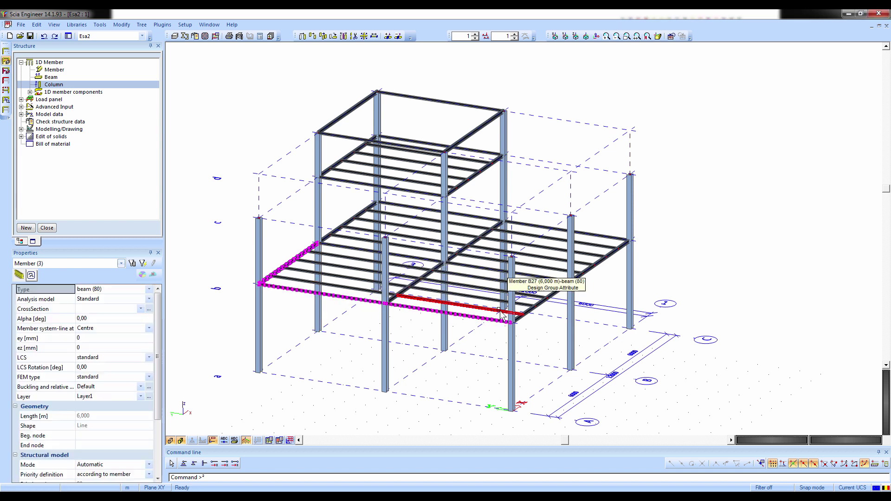
left_click(539, 301)
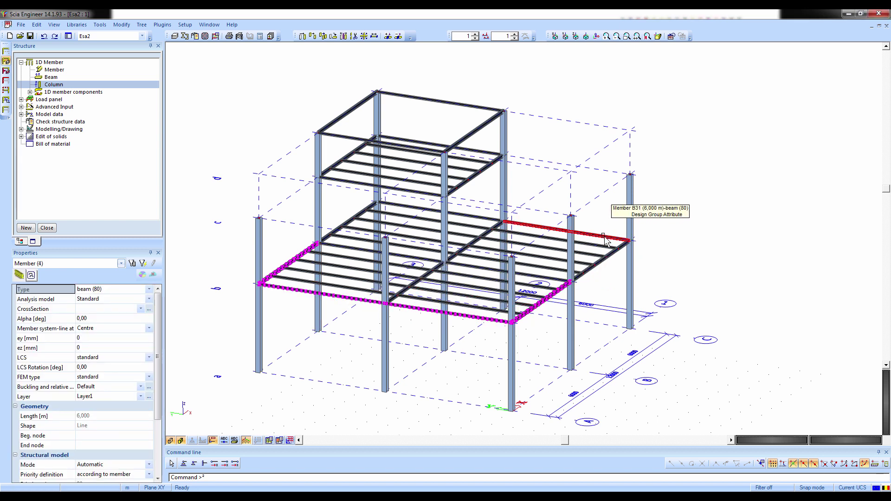
left_click(622, 246)
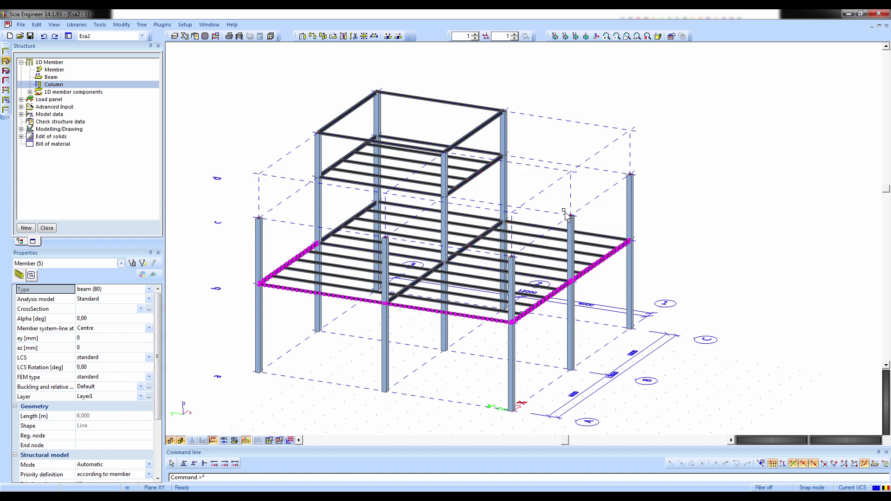
left_click(549, 229)
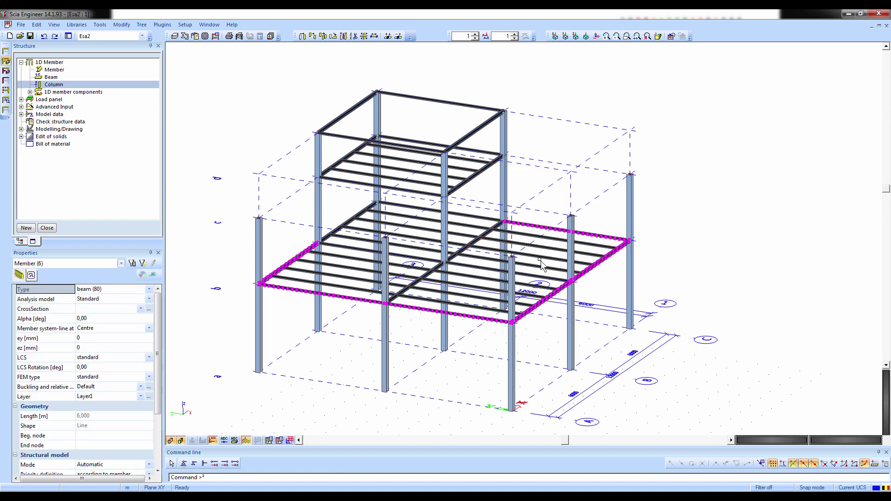
left_click(541, 276)
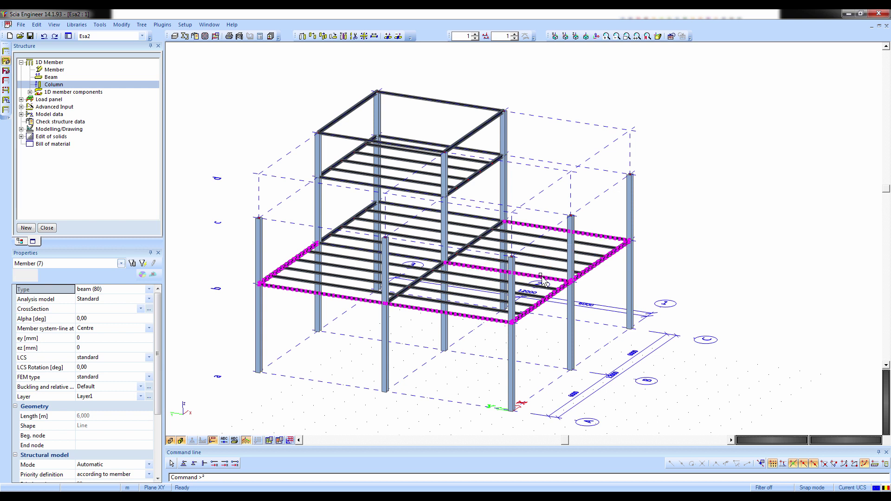
left_click(424, 279)
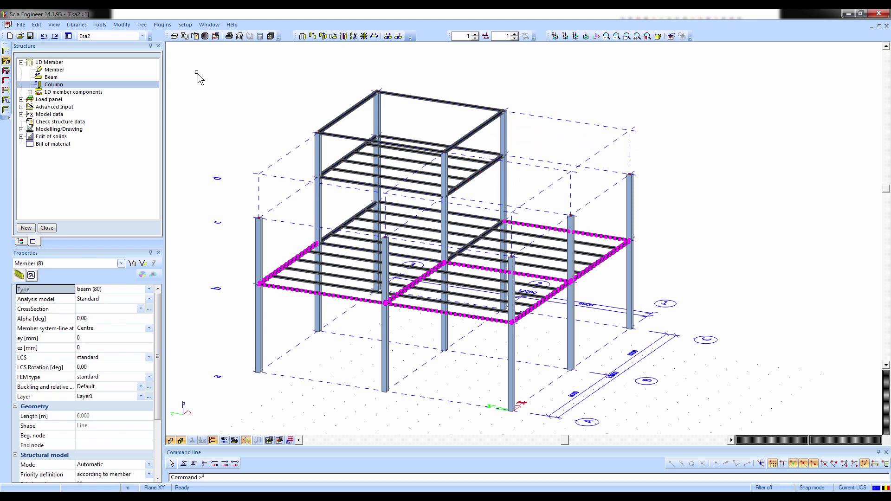
left_click(121, 25)
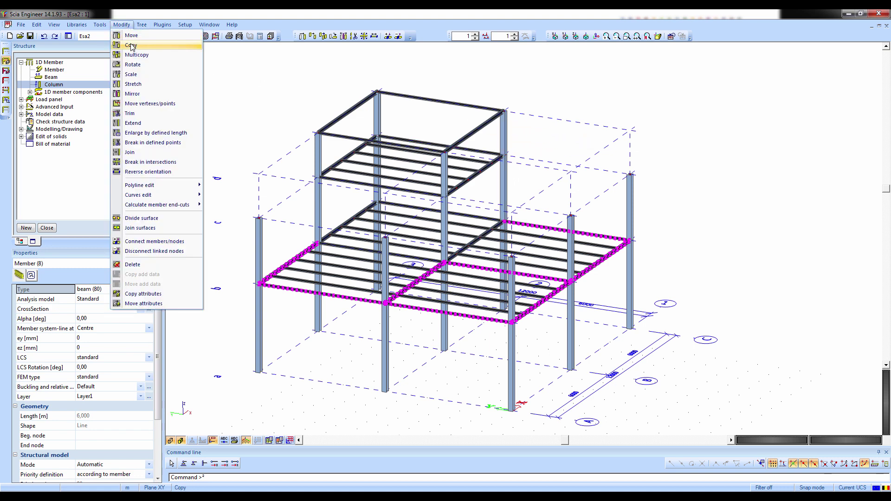
left_click(132, 45)
left_click(259, 283)
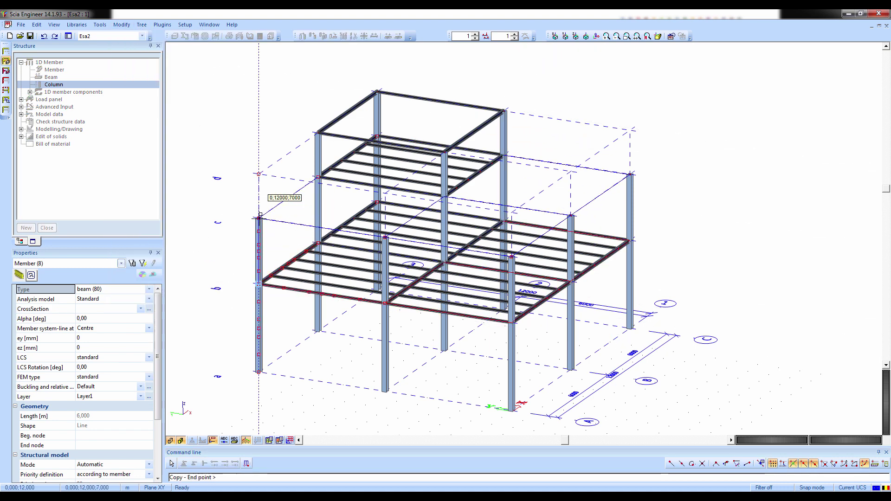
left_click(259, 218)
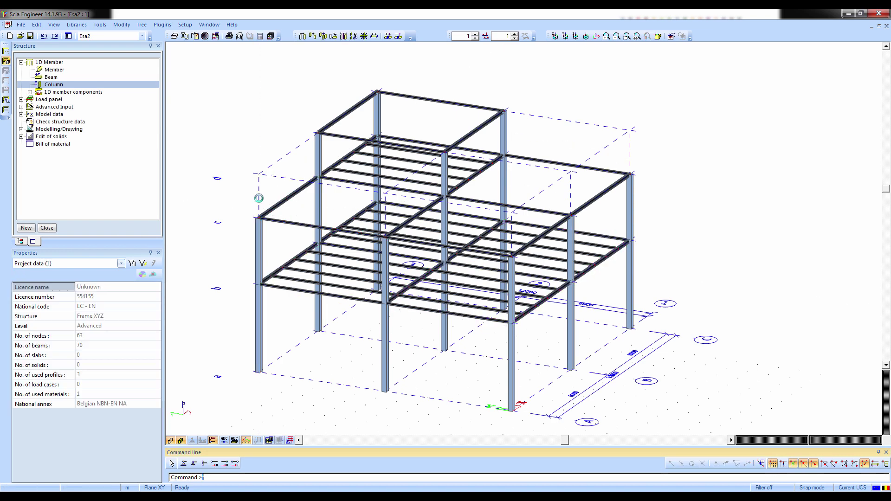
Start a new load panel of type To panel edges and beams, with load transfer direction X (LCS panel) and Accurate(FEM) transfer method
right_click_drag(237, 221, 218, 181, "ctrl")
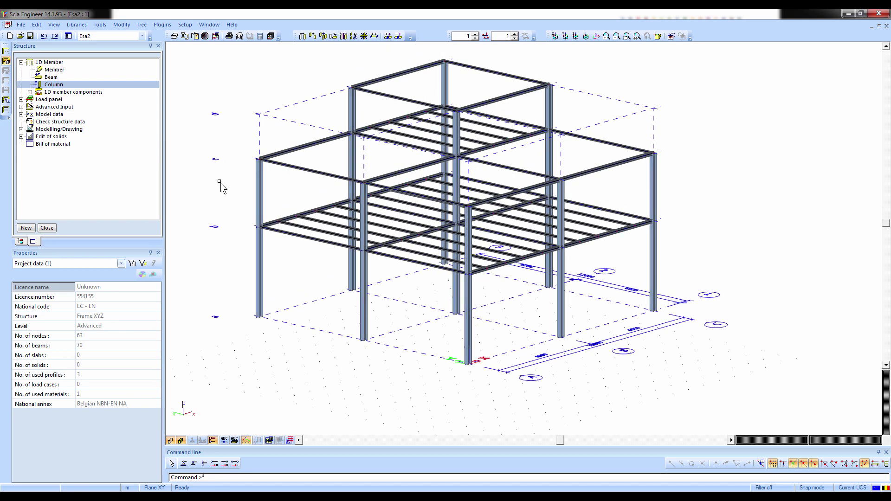
right_click_drag(221, 183, 224, 203, "ctrl")
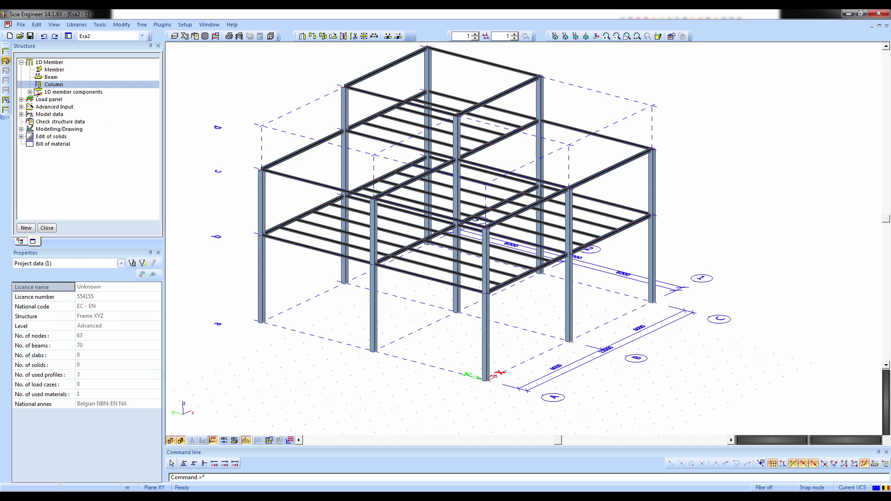
left_click(21, 62)
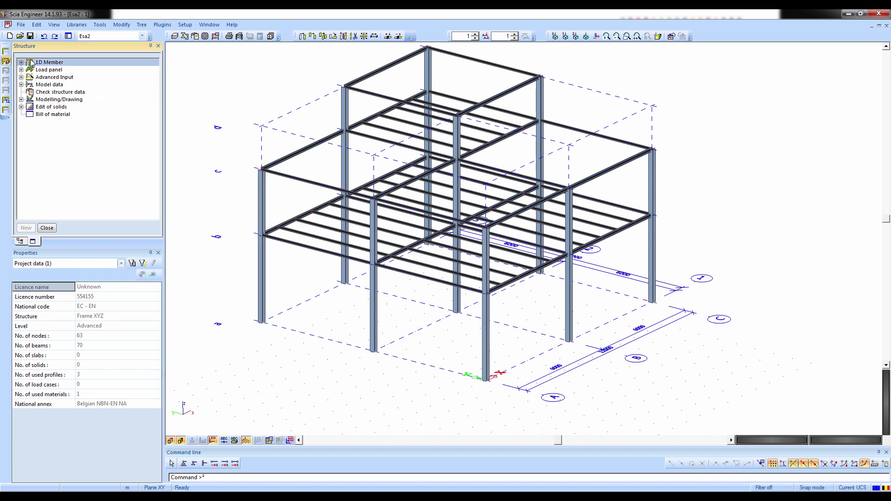
left_click(21, 69)
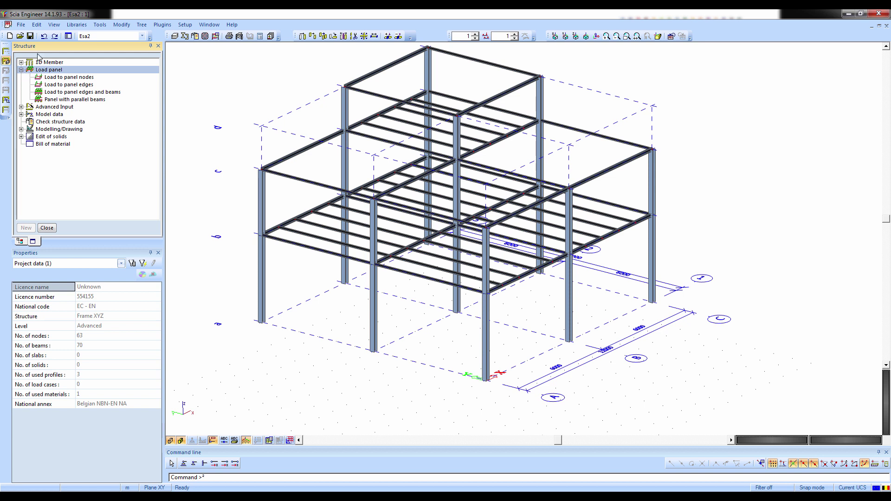
left_click(52, 93)
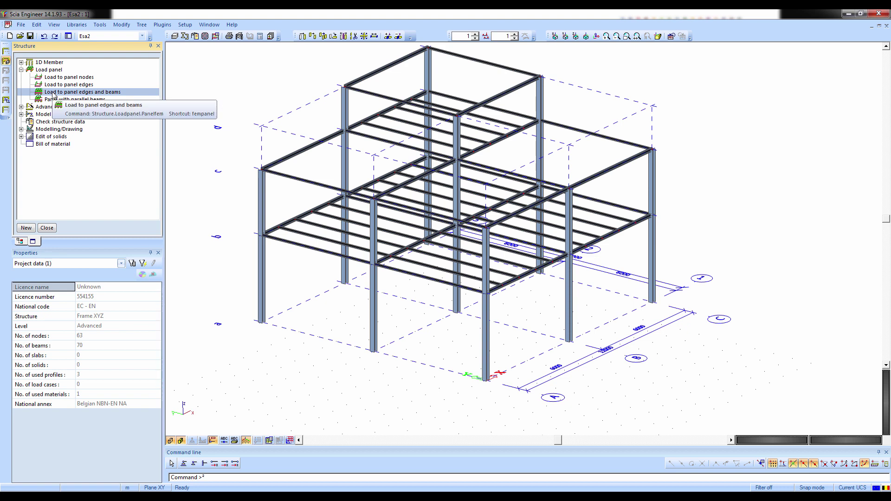
double_click(52, 93)
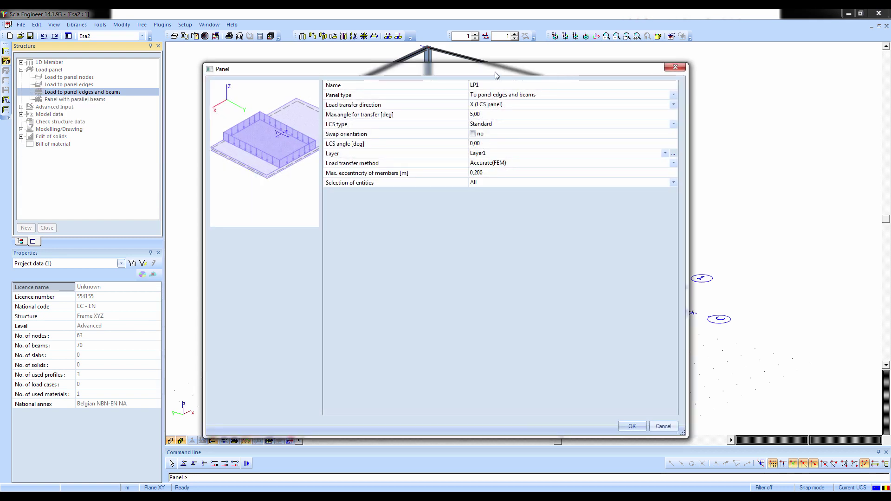
left_click_drag(495, 75, 518, 72)
left_click(478, 103)
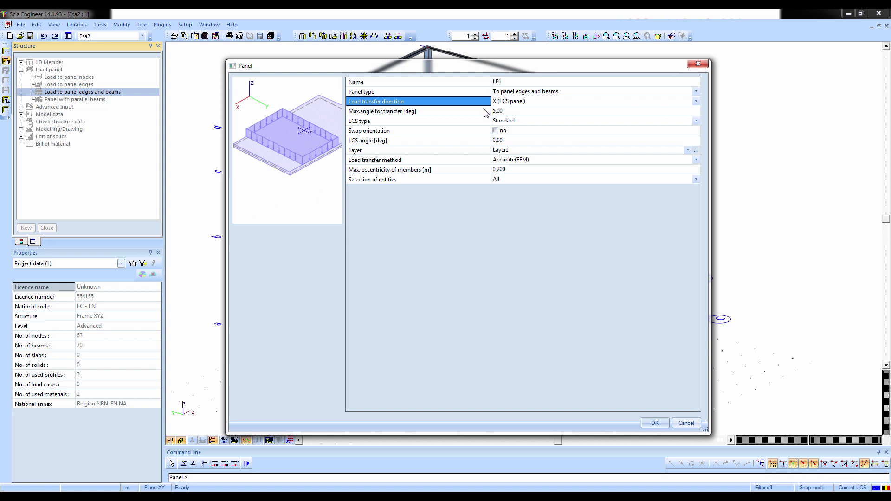
left_click(487, 112)
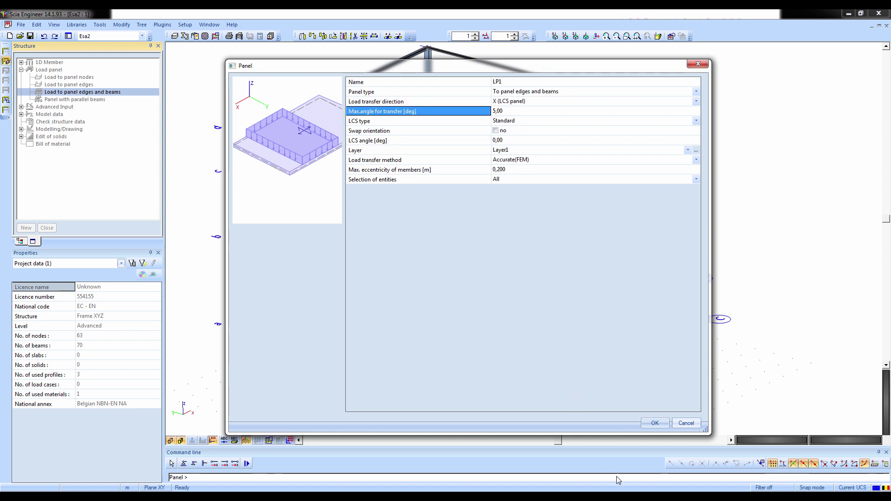
left_click(655, 423)
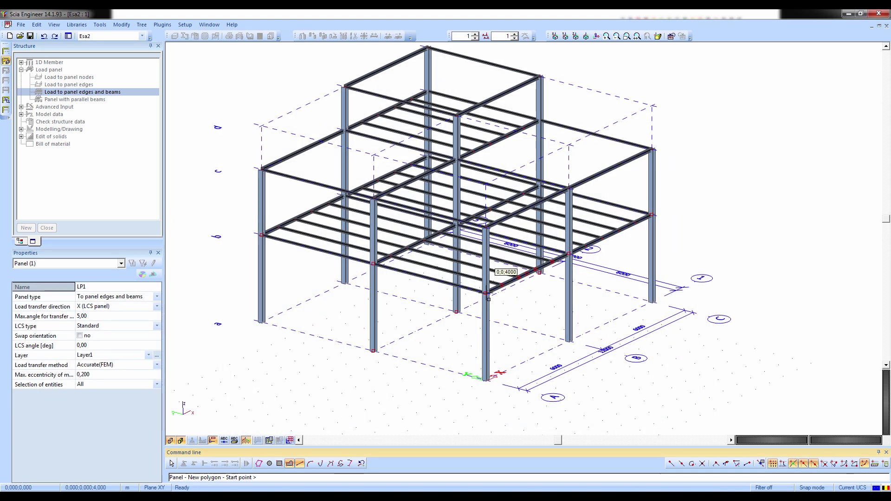
Outline the load panel at 4 m height over the bays between lines 1 and 2, from line A to line C
left_click(485, 293)
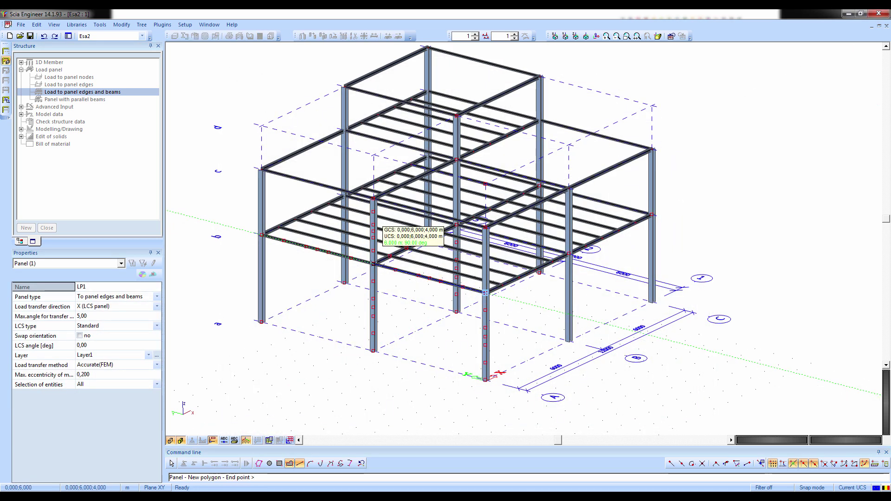
left_click(374, 264)
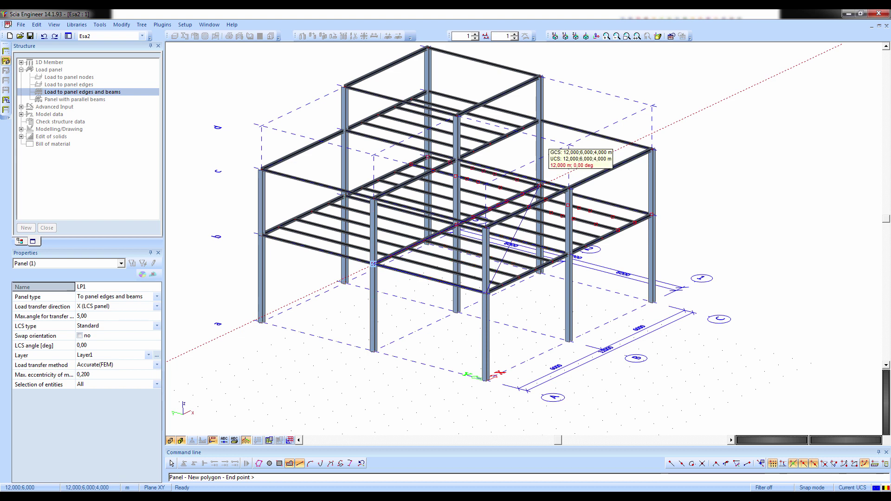
left_click(539, 186)
left_click(652, 215)
key("Escape")
key("Escape")
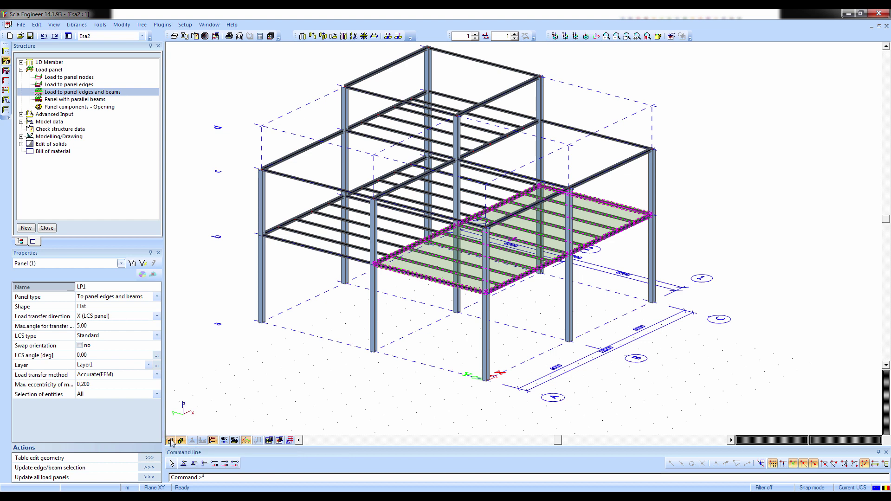
Turn off surface rendering of the members to show the frame as lines, and clear the panel selection
left_click(170, 440)
left_click(180, 440)
left_click(180, 441)
mouse_move(329, 374)
right_mouse_down("ctrl")
mouse_move(312, 385)
mouse_move(329, 378)
right_mouse_up("ctrl")
key("Escape")
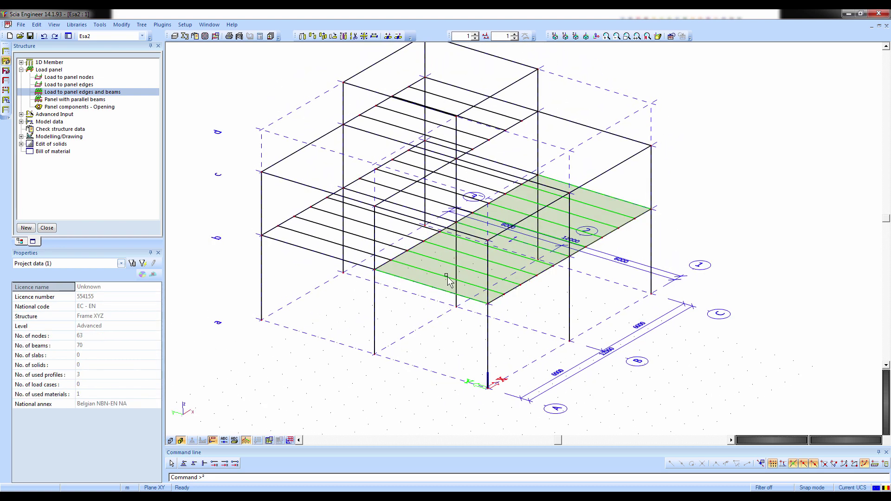
Inspect the 4 m load panel's properties, in particular its Selection of entities setting
scroll(443, 284, "up", 4)
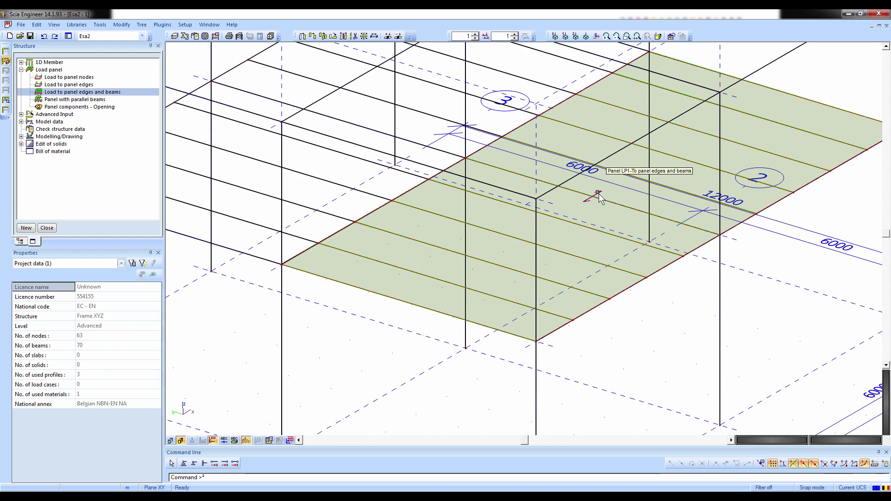
left_click(599, 197)
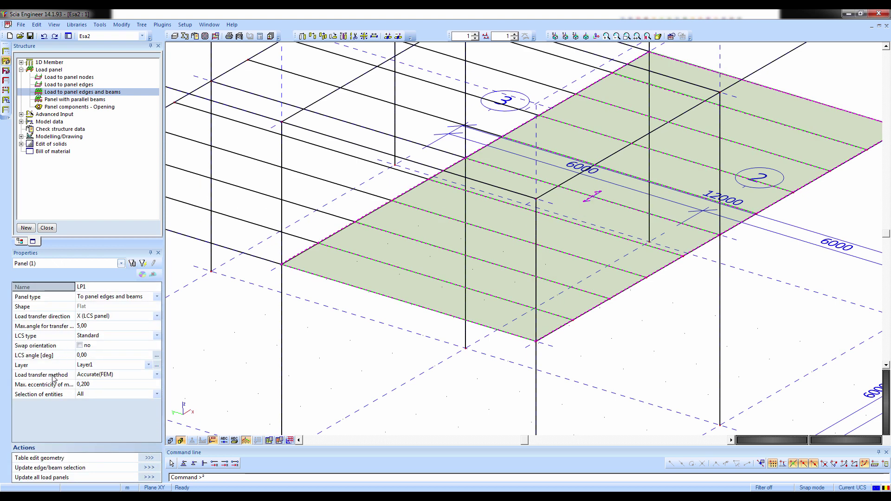
left_click(48, 398)
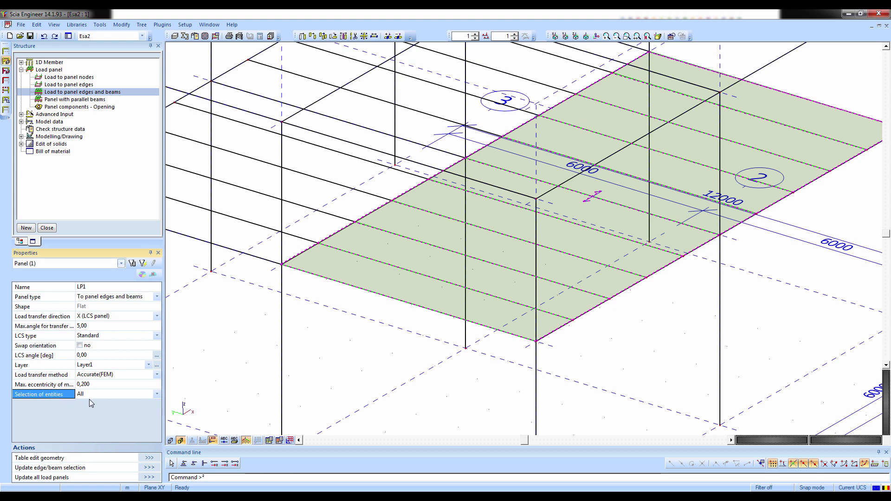
key("Escape")
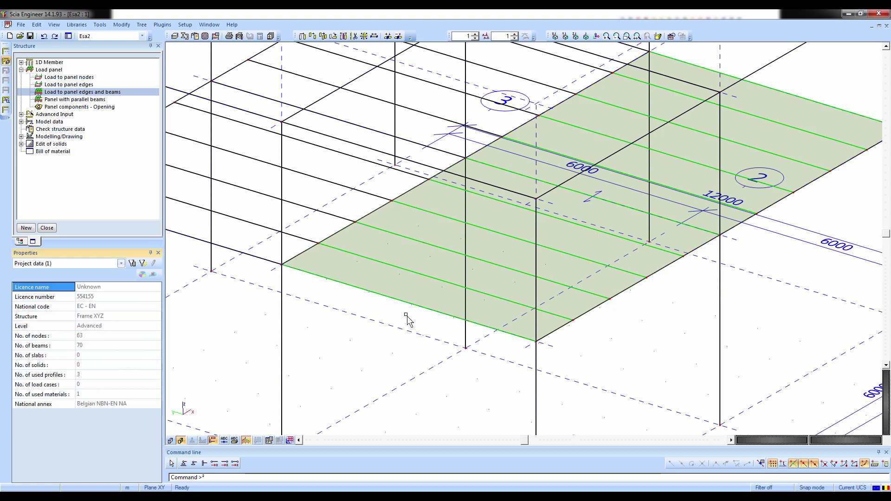
Copy the 4 m load panel from the node at column A1 to the node at column A2, covering the bays between lines 2 and 3
left_click(585, 204)
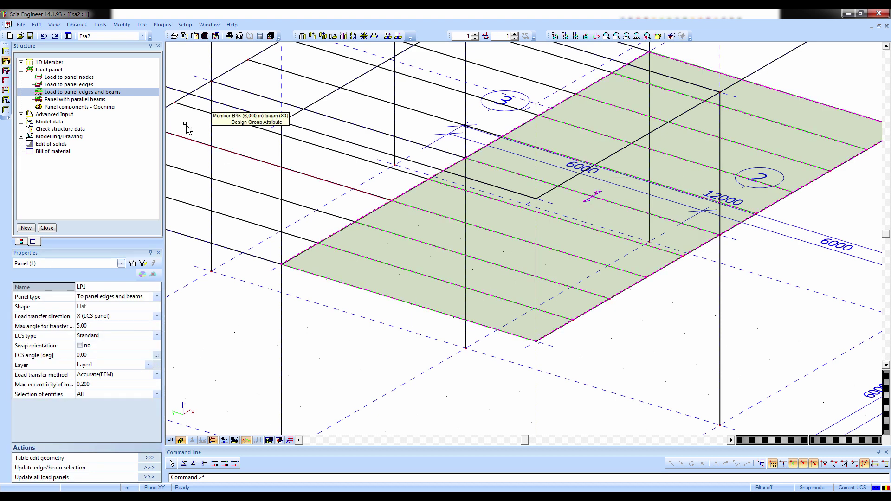
left_click(122, 25)
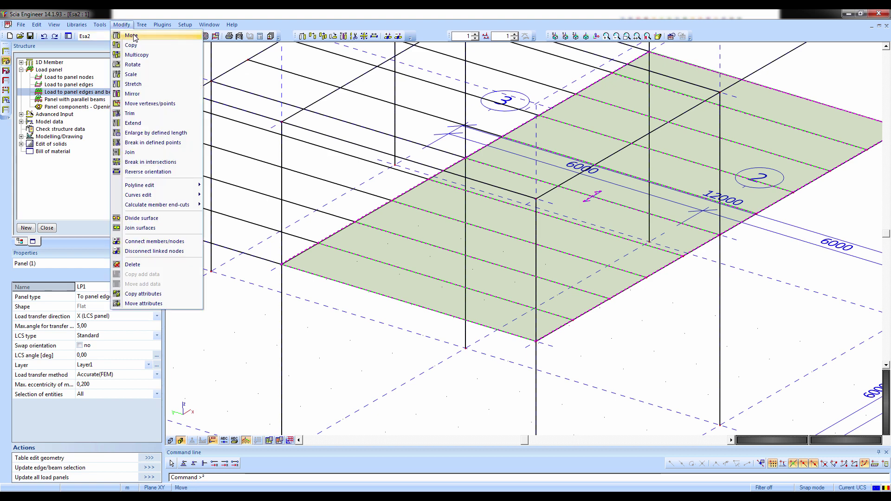
left_click(136, 45)
left_click(537, 343)
left_click(283, 265)
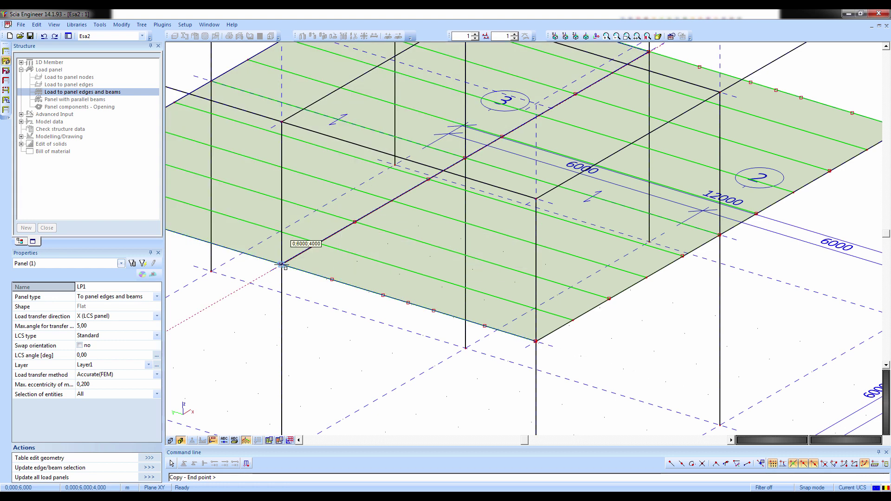
key("Escape")
Add a load panel of type To panel edges and beams at 7 m height over bay B-C between lines 2 and 3
scroll(330, 259, "down", 5)
scroll(325, 223, "up", 5)
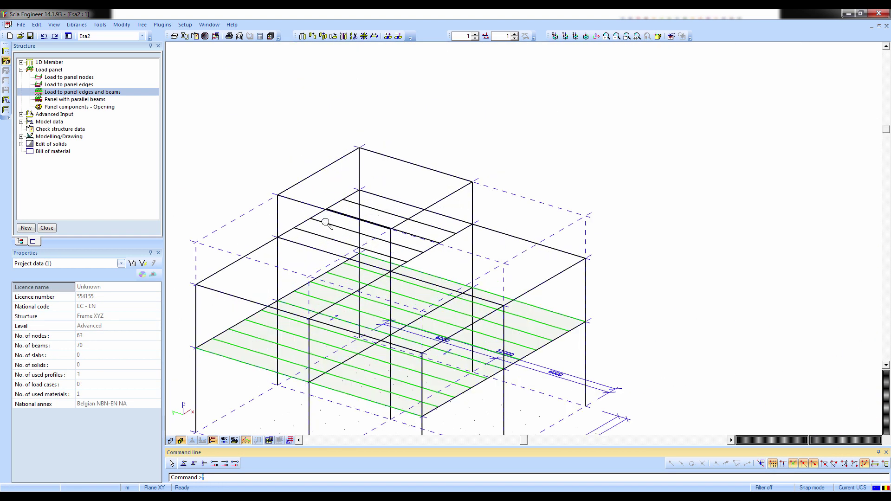
double_click(54, 93)
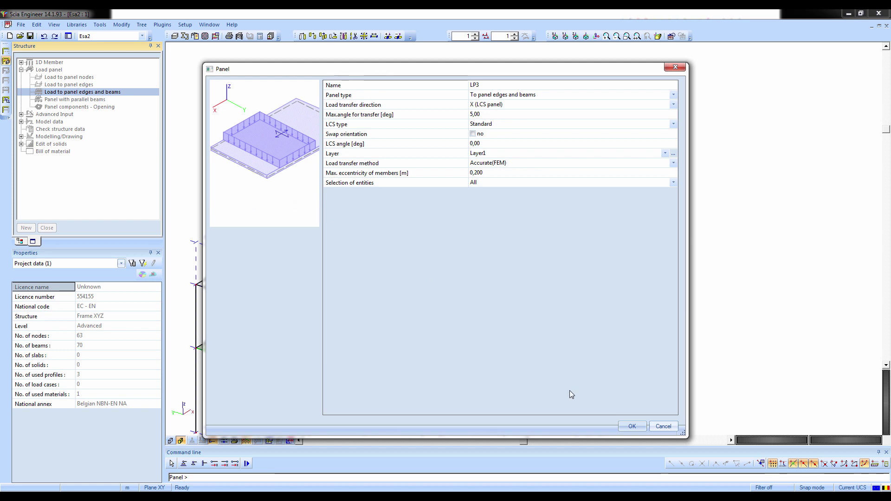
left_click(633, 426)
left_click(278, 238)
left_click(359, 190)
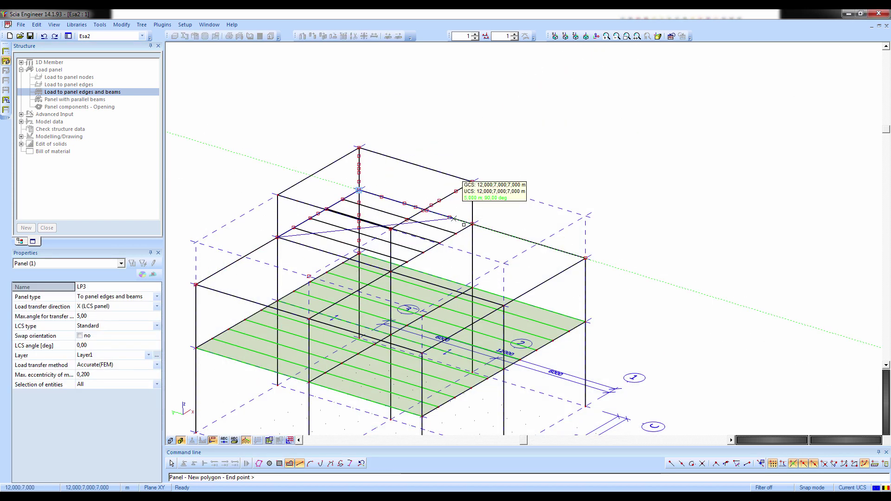
left_click(390, 271)
key("Escape")
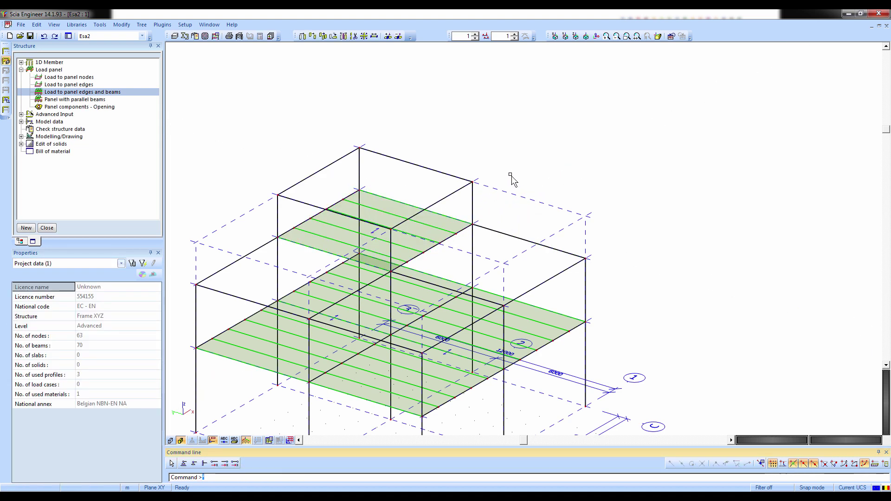
mouse_move(567, 167)
right_mouse_down("shift")
mouse_move(616, 149)
mouse_move(585, 170)
mouse_move(575, 166)
right_mouse_up("shift")
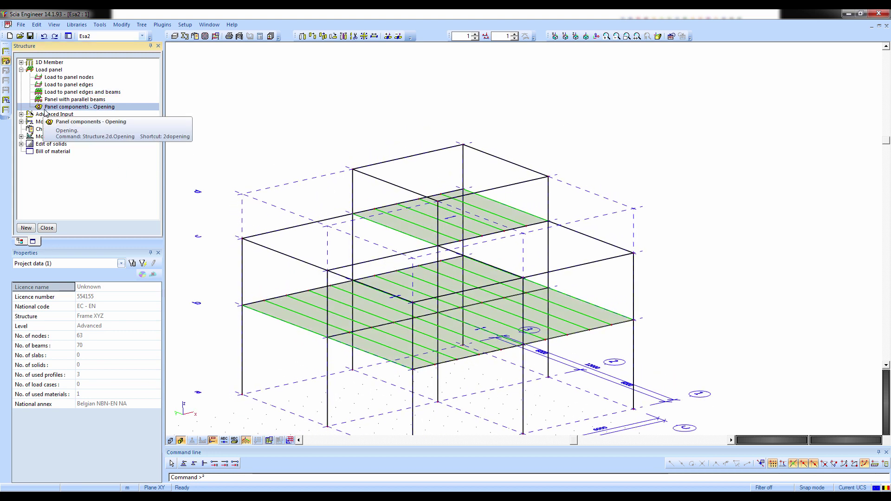
left_click(21, 114)
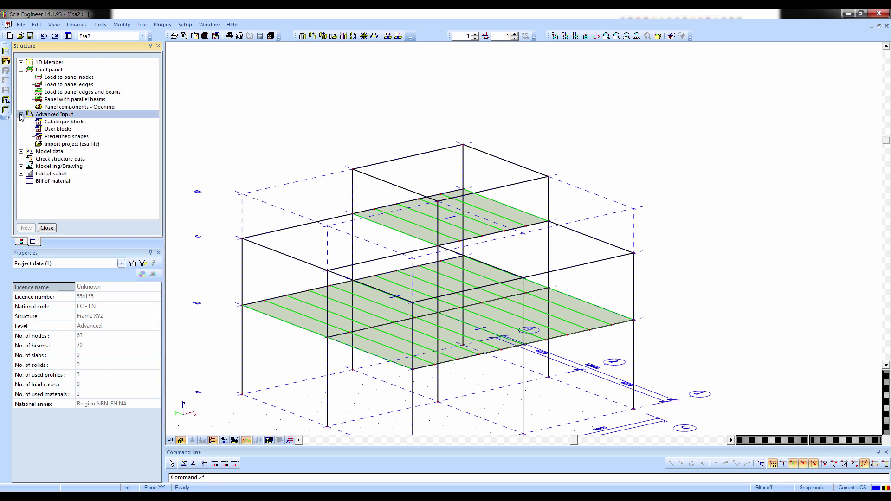
left_click(21, 115)
Define a new support in node with its Constraint set to Hinged
left_click(21, 70)
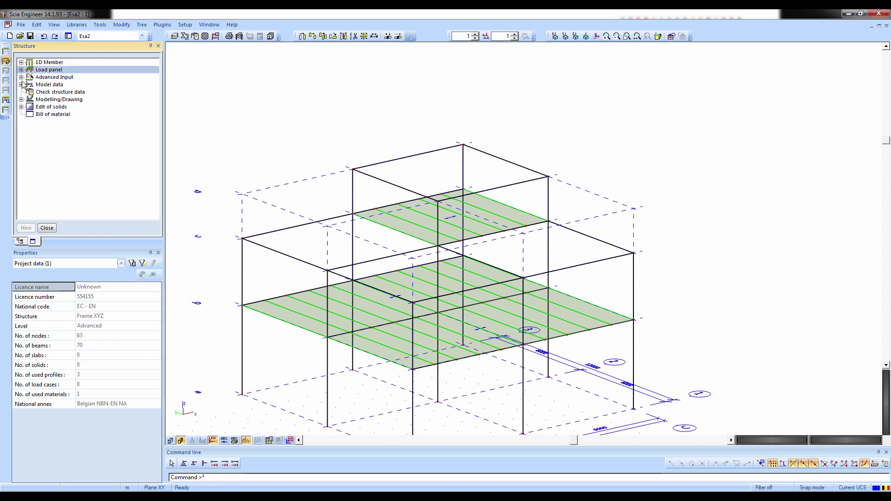
left_click(22, 85)
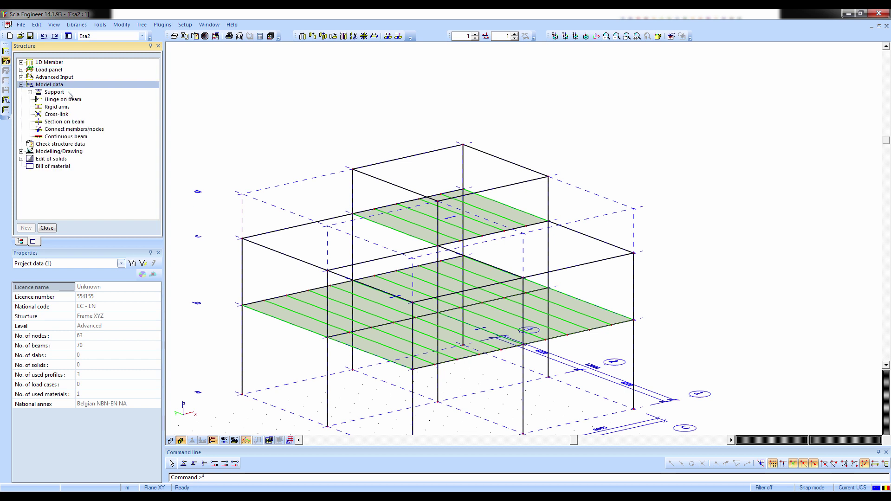
left_click(29, 92)
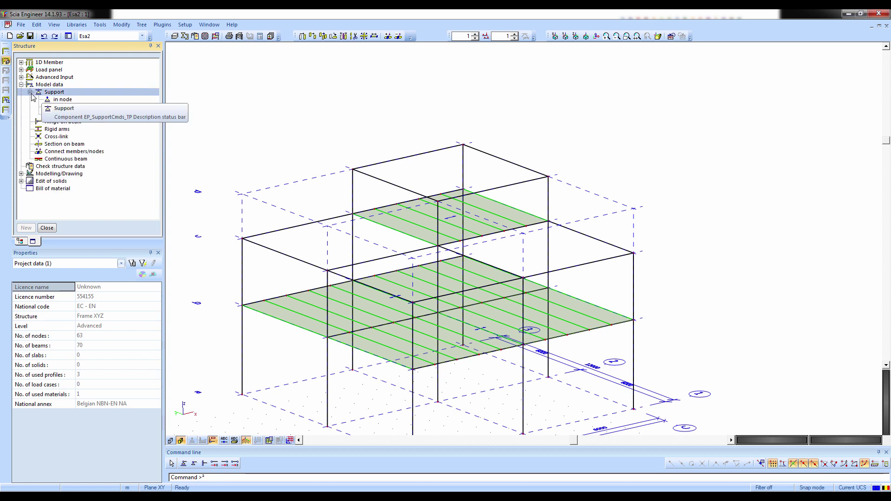
double_click(64, 101)
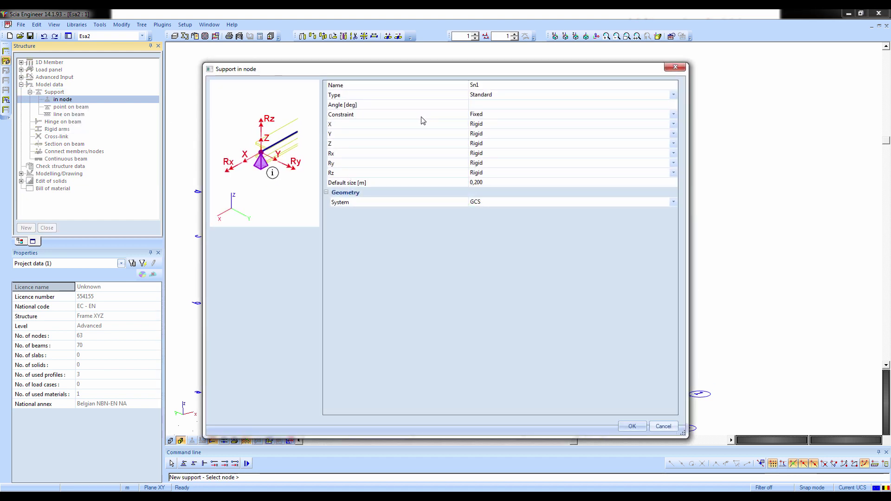
left_click(422, 119)
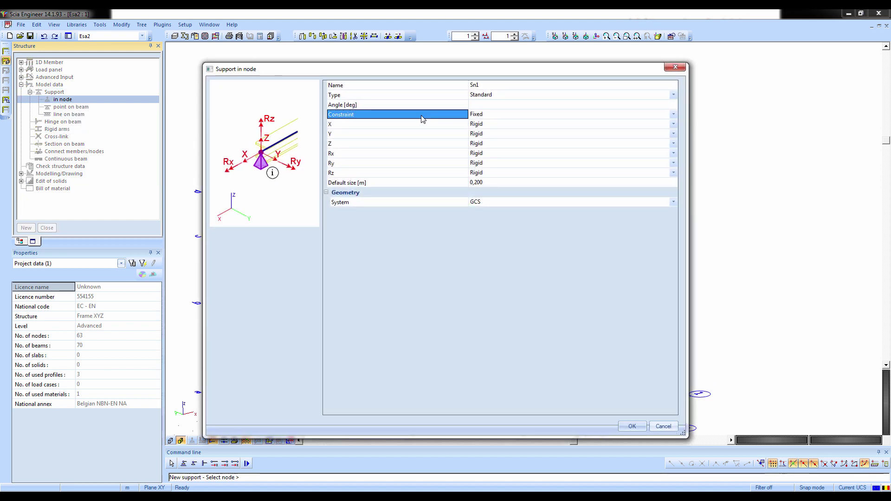
left_click(477, 119)
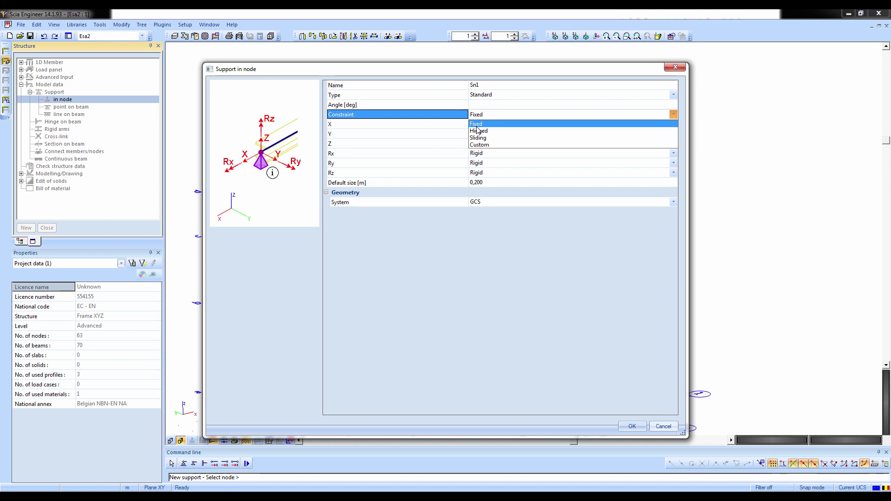
left_click(480, 132)
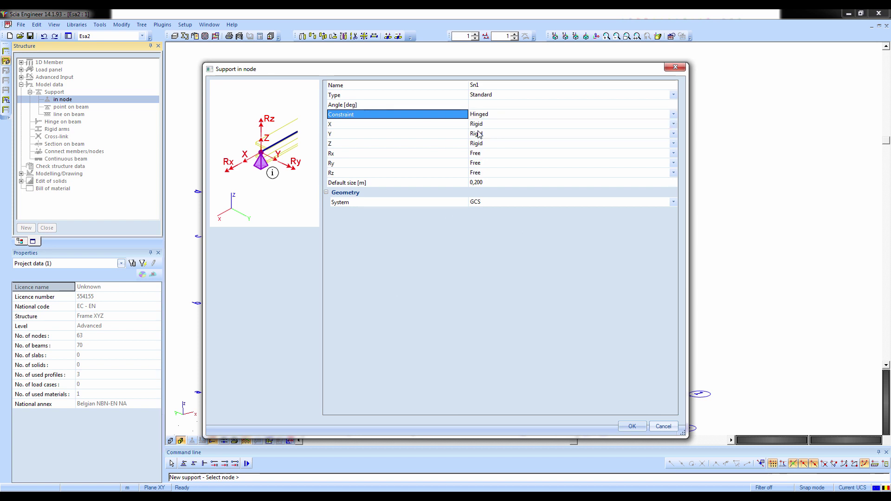
left_click(633, 427)
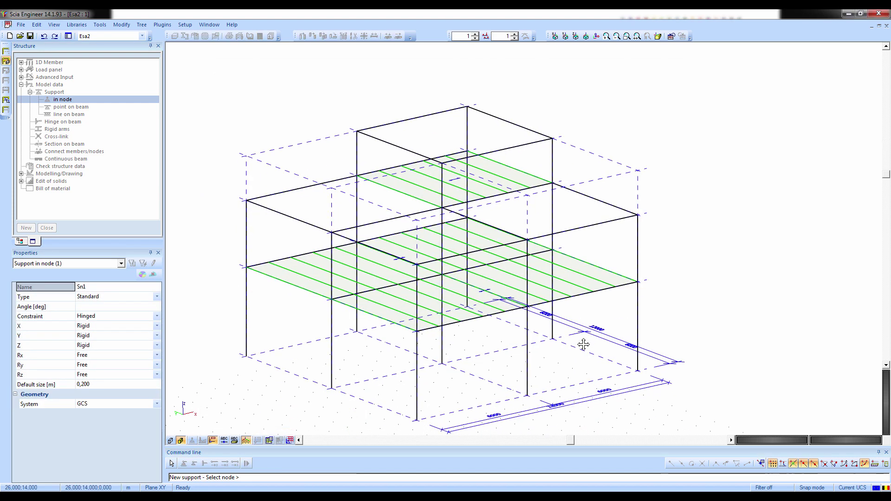
Place the hinged supports on the base nodes of all nine columns and finish the support command
left_click(423, 402)
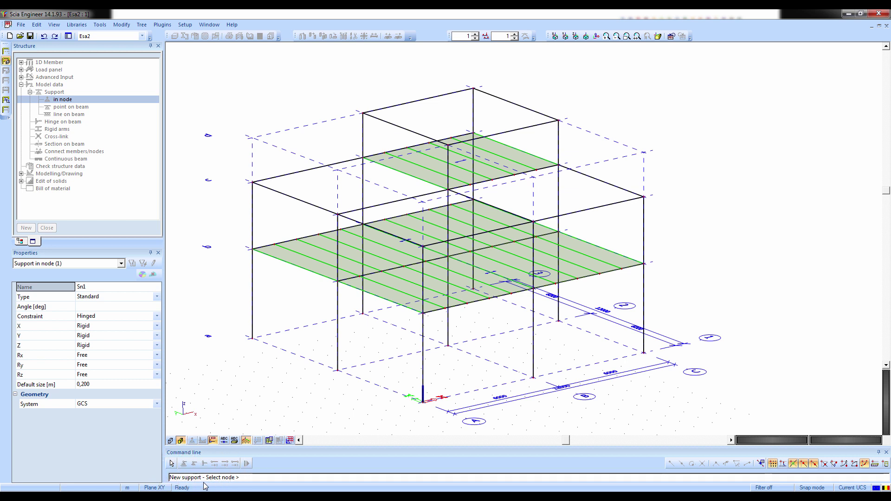
middle_click_drag(364, 406, 379, 394)
right_click_drag(380, 394, 358, 396, "ctrl")
left_click_drag(235, 298, 785, 390)
key("Escape")
key("Escape")
type("²")
right_click_drag(539, 410, 555, 414, "ctrl")
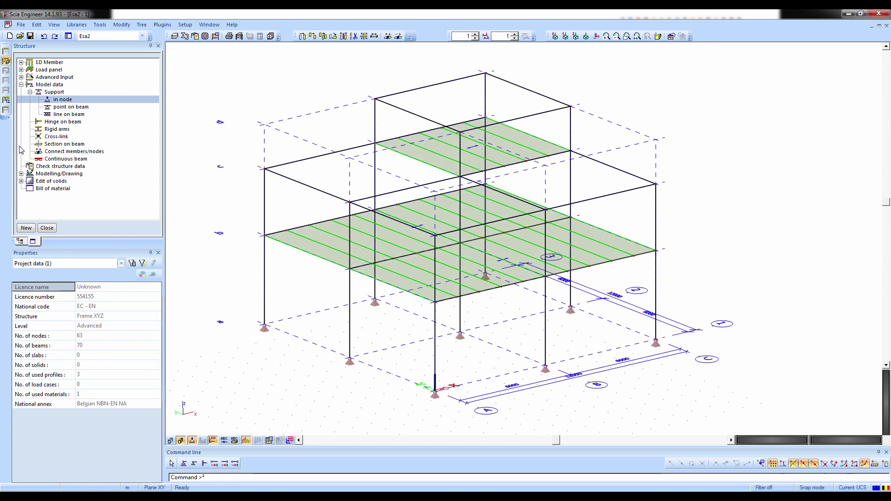
left_click(56, 108)
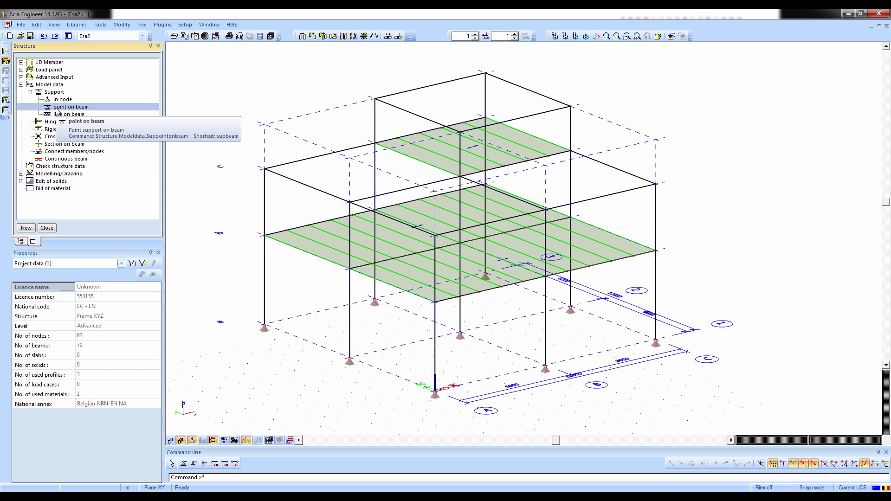
left_click(58, 115)
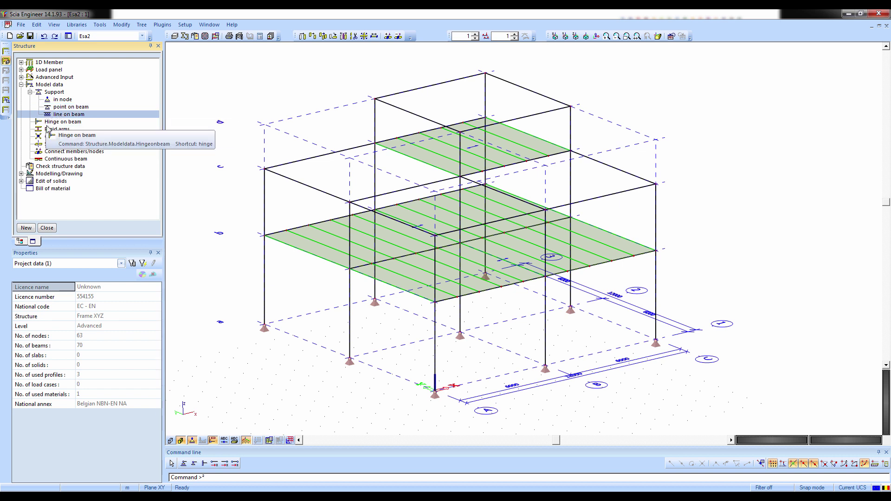
left_click(49, 122)
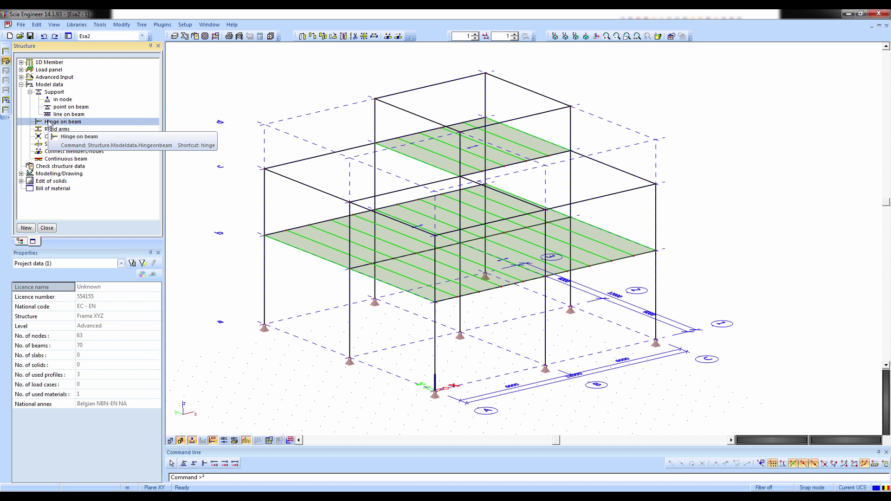
Define a new beam-type member with cross-section CS6 - HFLeq100x100x10 for the bracing
mouse_move(449, 329)
right_mouse_down("ctrl")
mouse_move(468, 299)
mouse_move(564, 316)
mouse_move(478, 306)
right_mouse_up("ctrl")
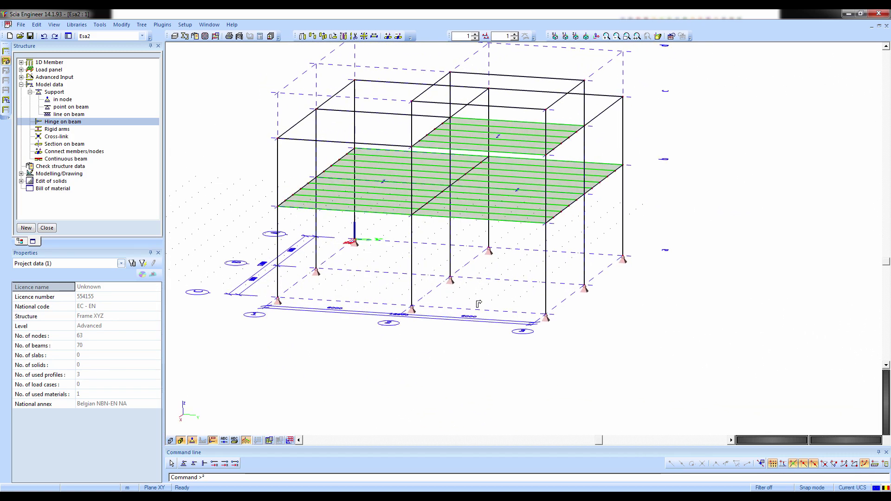
left_click(21, 62)
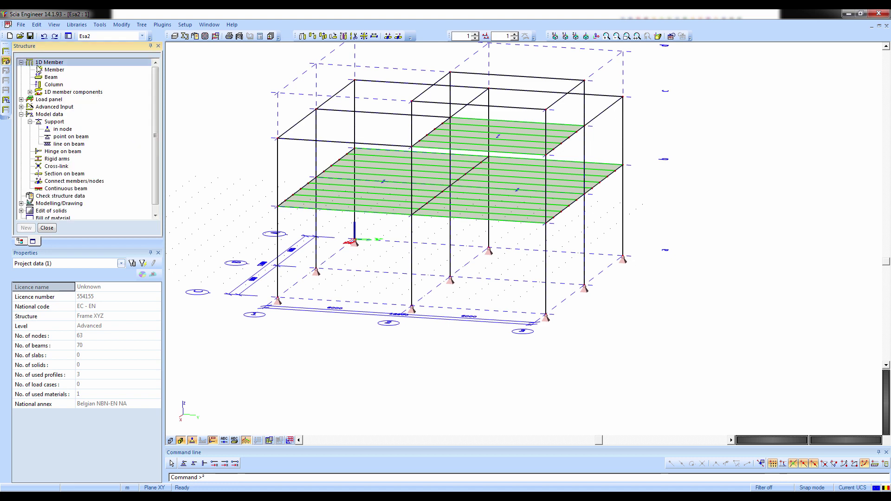
left_click(47, 70)
double_click(48, 73)
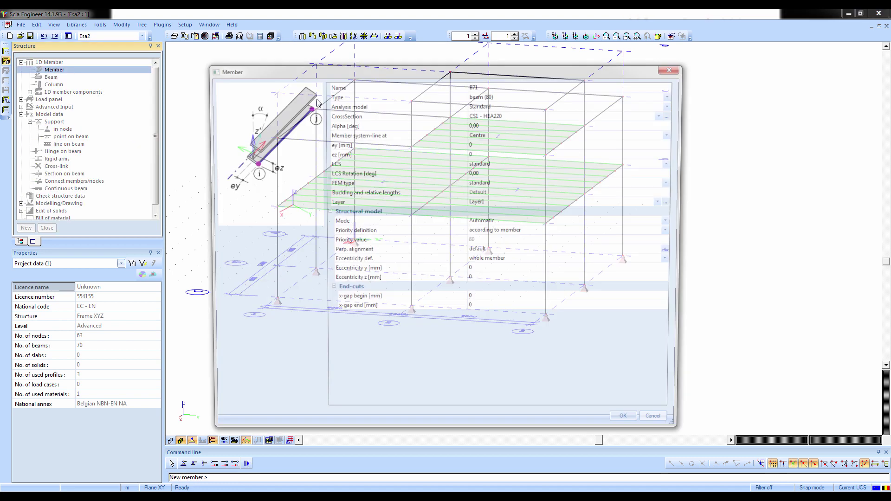
left_click(487, 116)
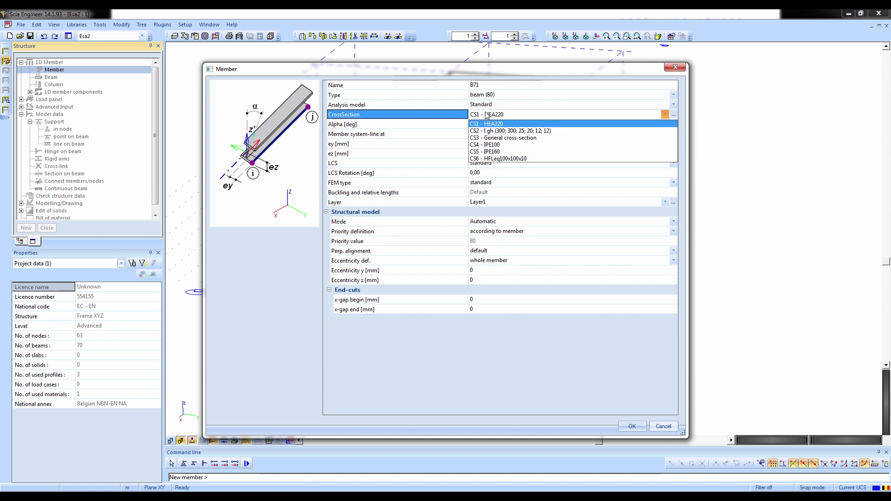
left_click(506, 159)
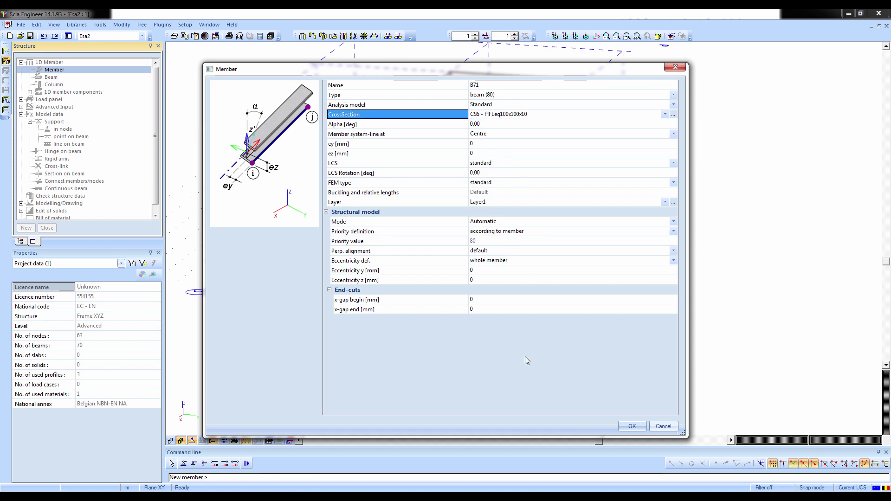
left_click(632, 426)
Draw crossed diagonal braces on line C between columns 2 and 3, from 0 to 4 m and from 4 to 7 m height
left_click(413, 307)
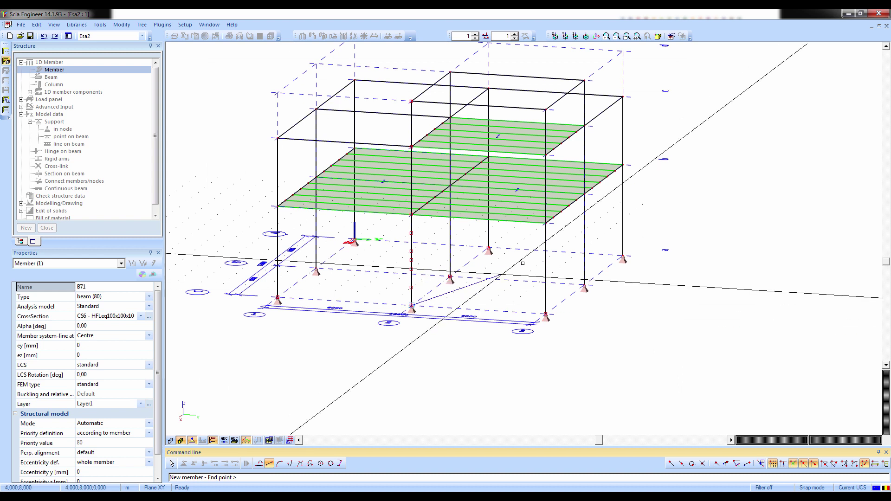
left_click(546, 223)
left_click(546, 315)
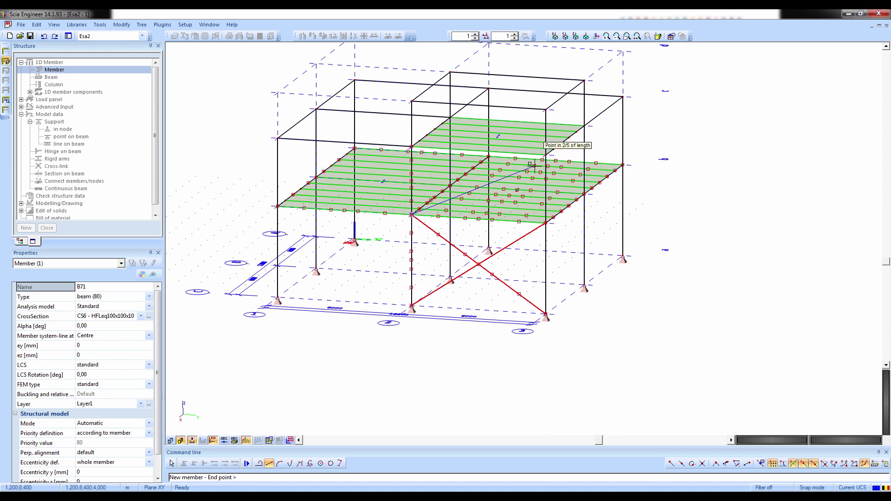
left_click(546, 155)
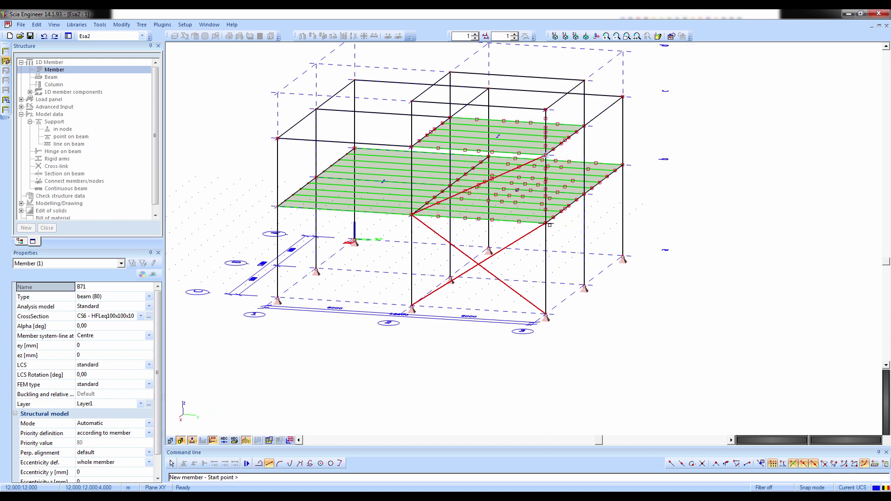
left_click(546, 223)
left_click(412, 147)
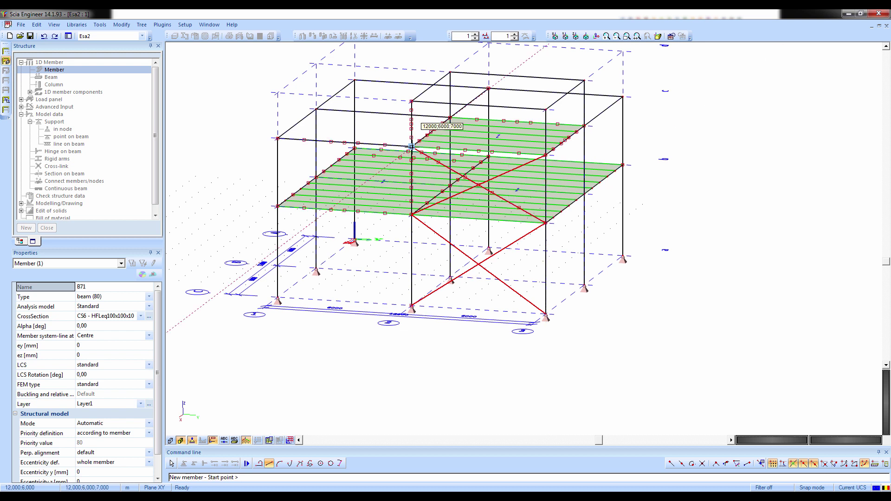
Add the top pair of crossed braces on line C between columns 2 and 3, from 7 to 9 m height
left_click(411, 100)
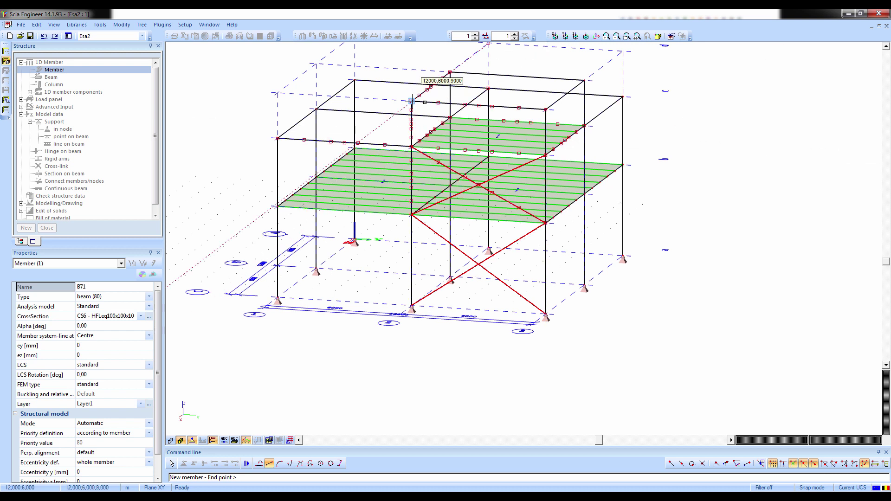
left_click(546, 155)
left_click(546, 110)
left_click(412, 146)
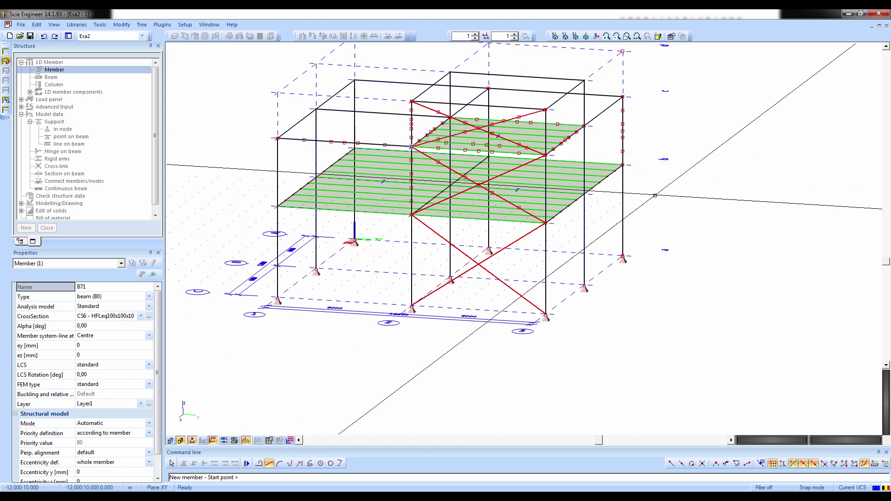
key("Escape")
Move the UCS origin to the base node of corner column C3
right_click_drag(664, 279, 631, 300, "ctrl")
left_click(580, 303)
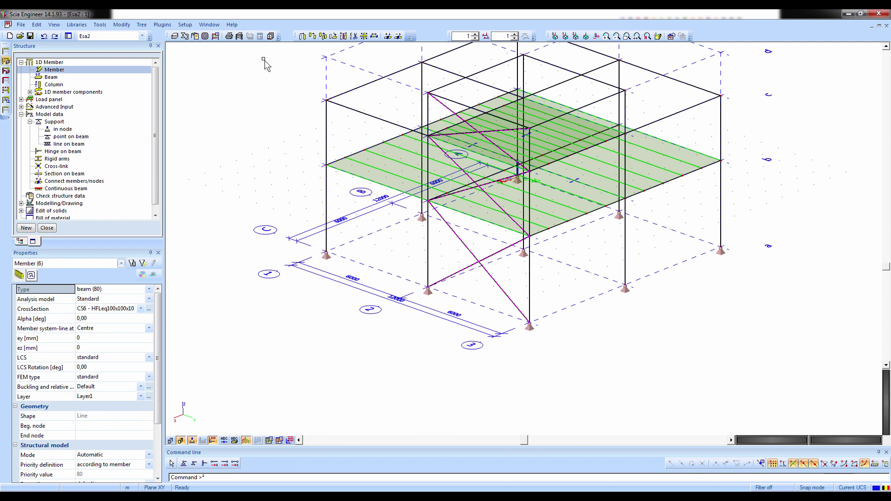
left_click(100, 24)
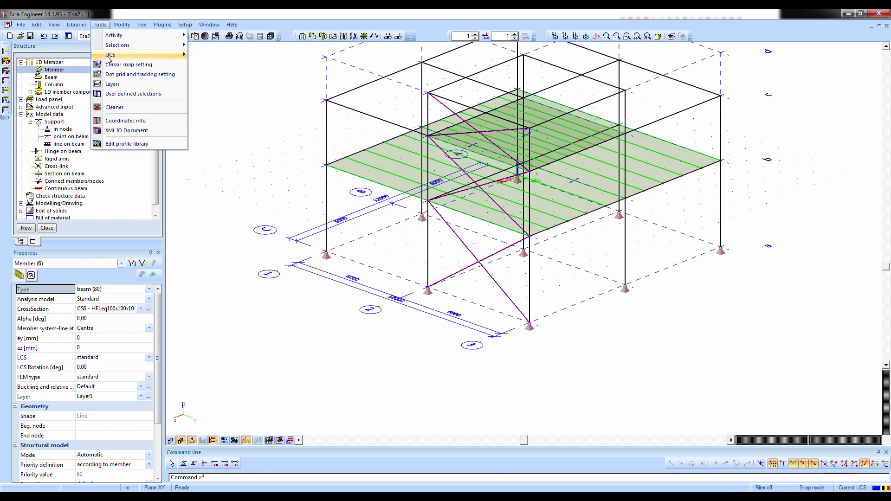
mouse_move(109, 58)
left_click(223, 157)
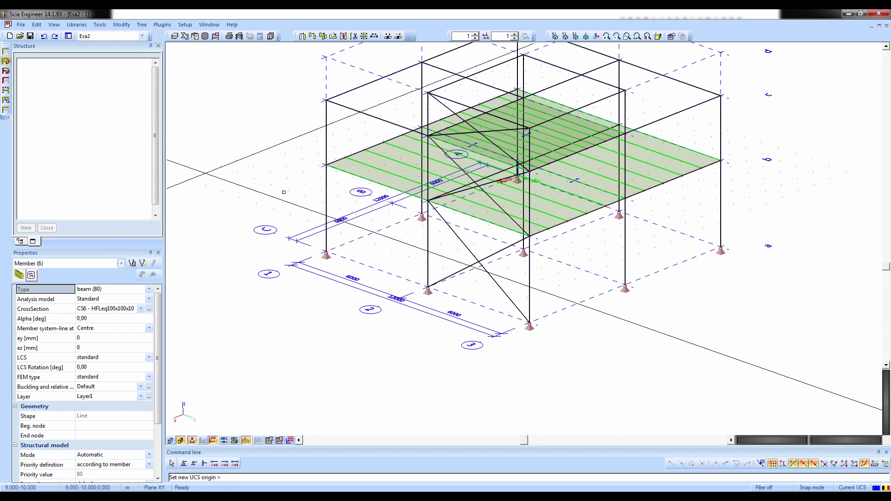
left_click(530, 325)
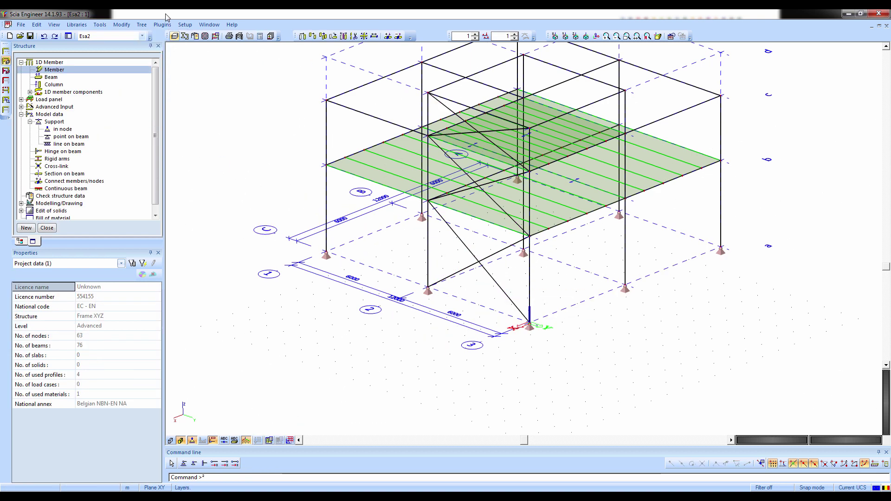
Multicopy the six braces once, rotated about the current UCS z axis without cursor-defined distance, onto line 3 between columns B and C
left_click(121, 24)
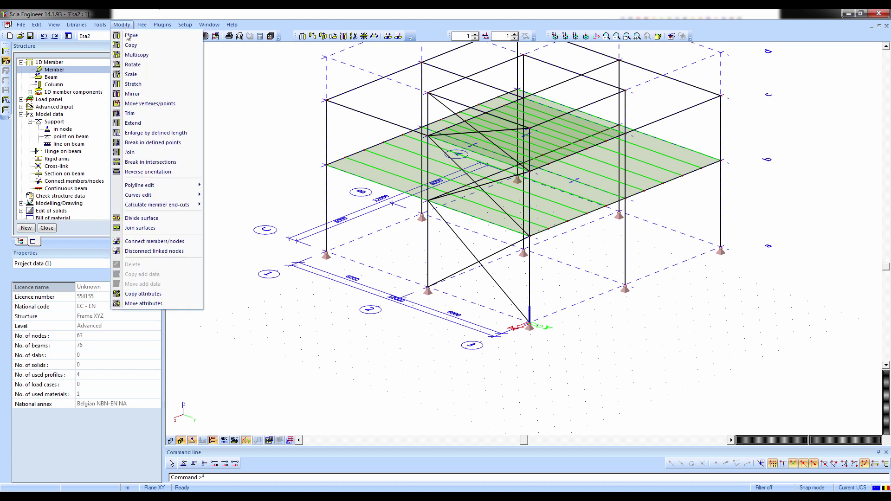
left_click(131, 54)
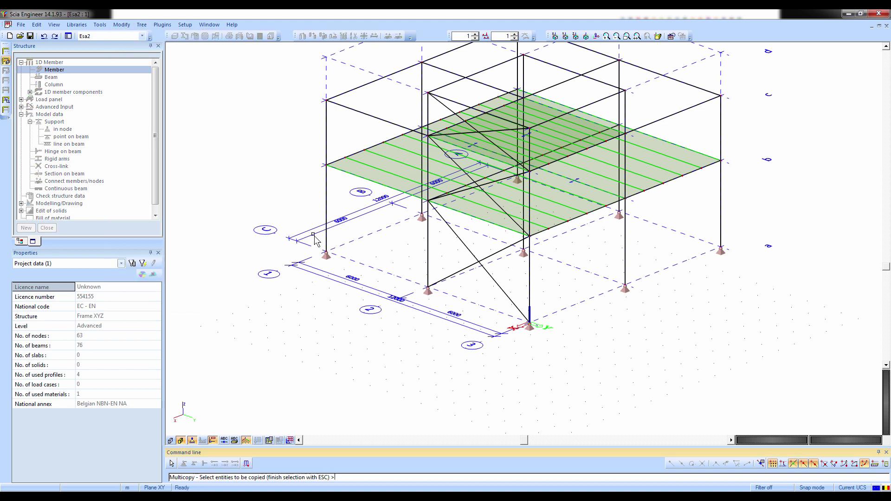
left_click(493, 257)
left_click(462, 243)
left_click(474, 192)
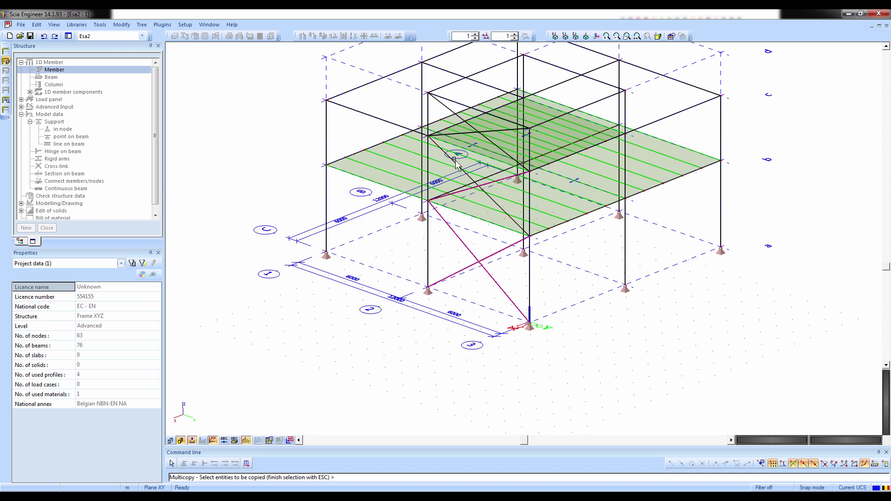
left_click(450, 139)
left_click(452, 115)
key("Escape")
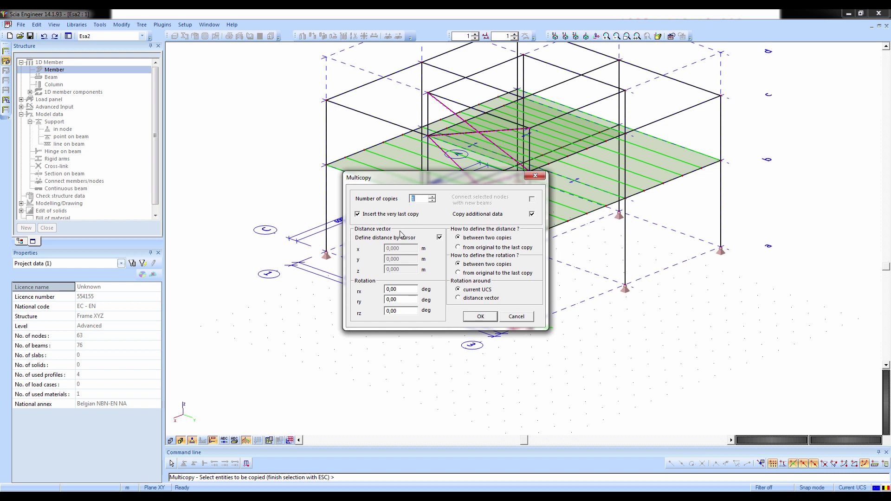
left_click(440, 238)
left_click_drag(423, 188, 288, 247)
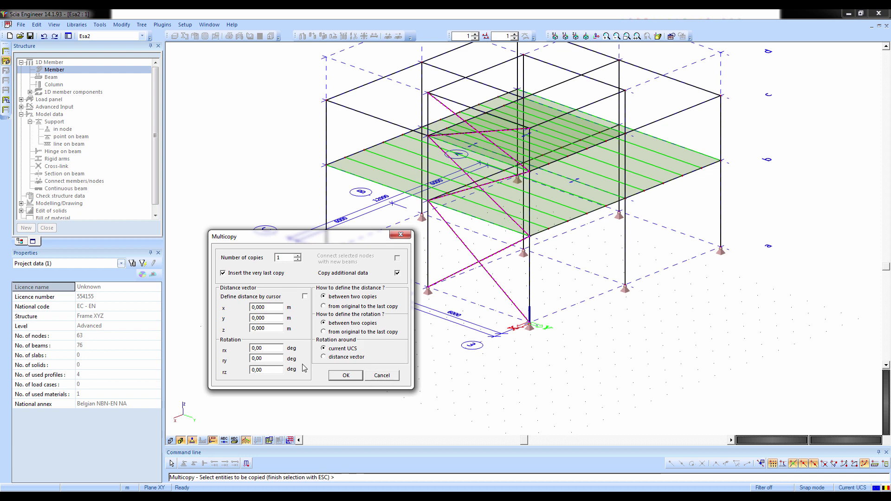
key("Tab")
left_click(344, 376)
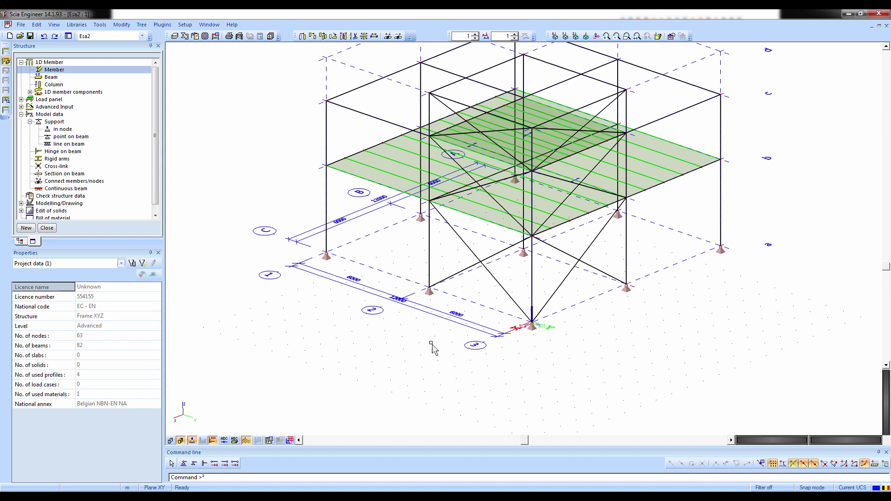
left_click(21, 62)
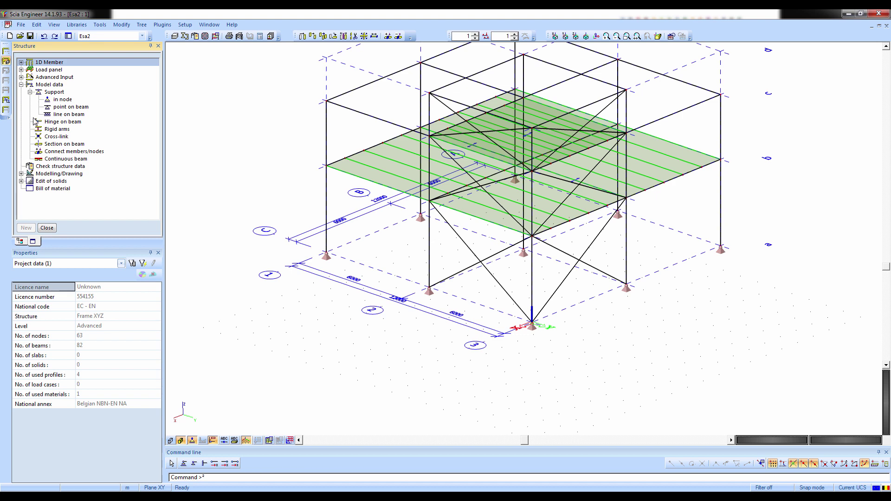
left_click(45, 86)
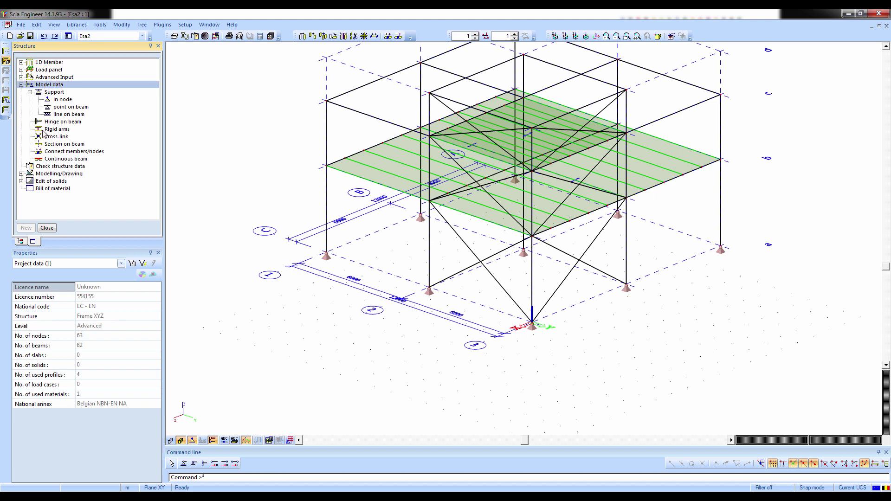
double_click(47, 123)
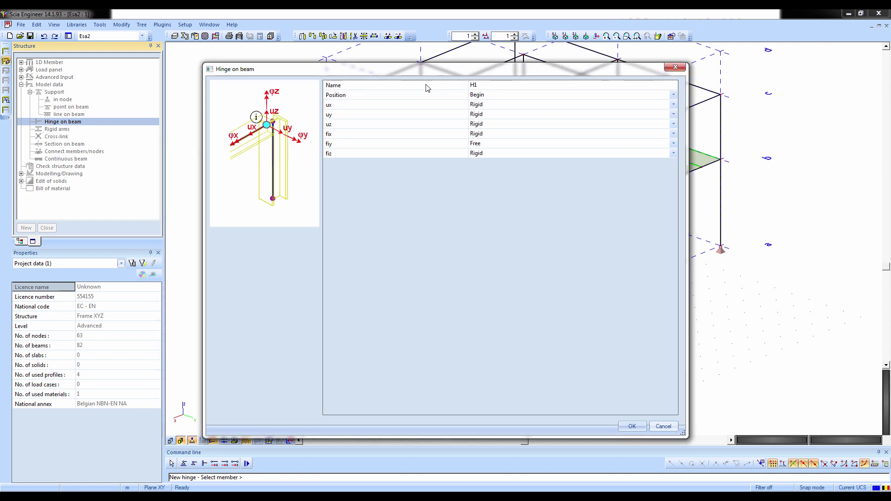
left_click(490, 96)
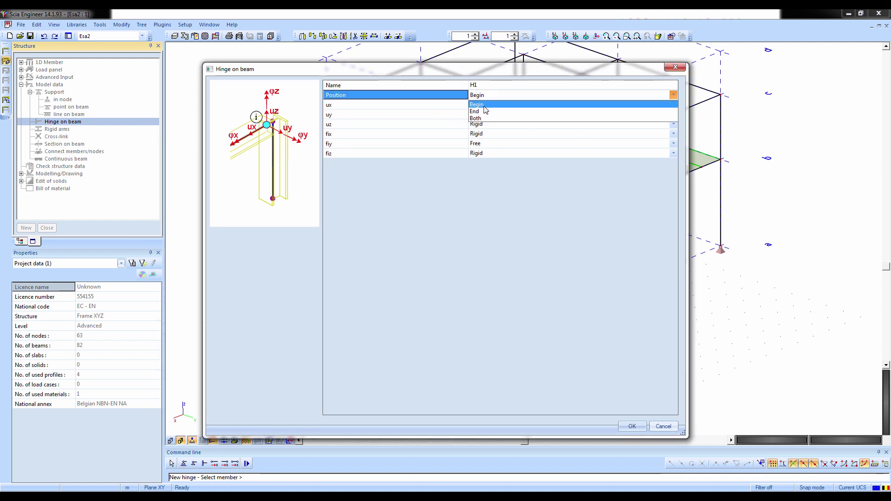
left_click(482, 118)
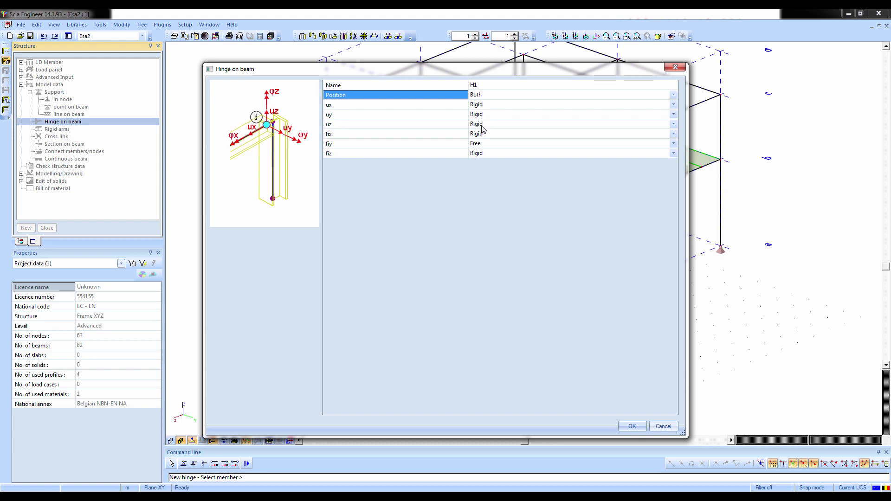
left_click(479, 154)
left_click(482, 166)
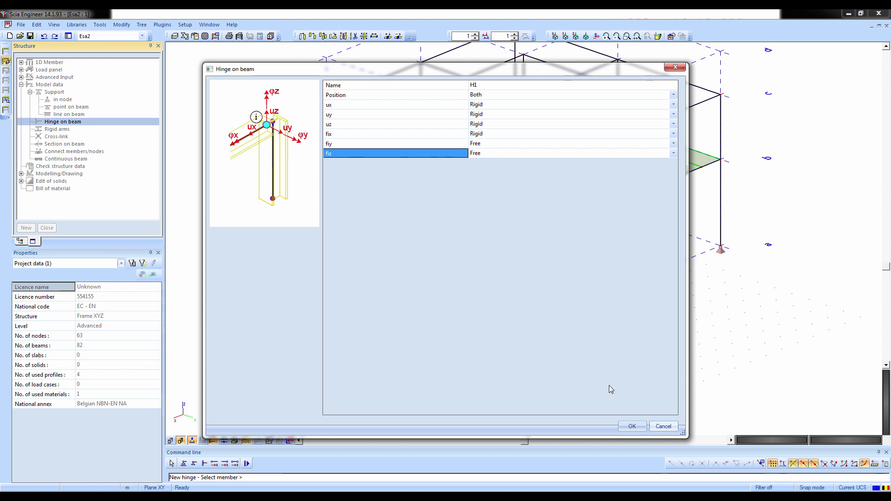
left_click(633, 427)
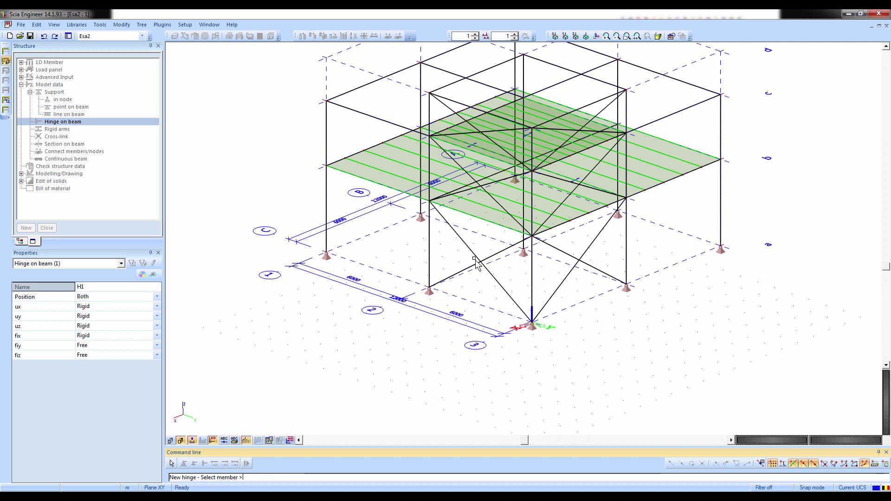
left_click(110, 123)
key("Escape")
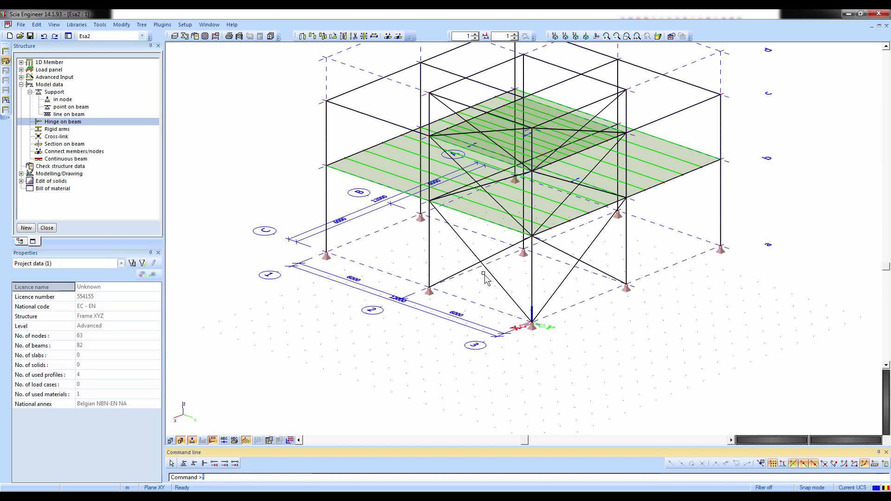
Select all diagonal braces that share the HFLeq100x100x10 cross-section, starting from the lower brace on line C
left_click(490, 275)
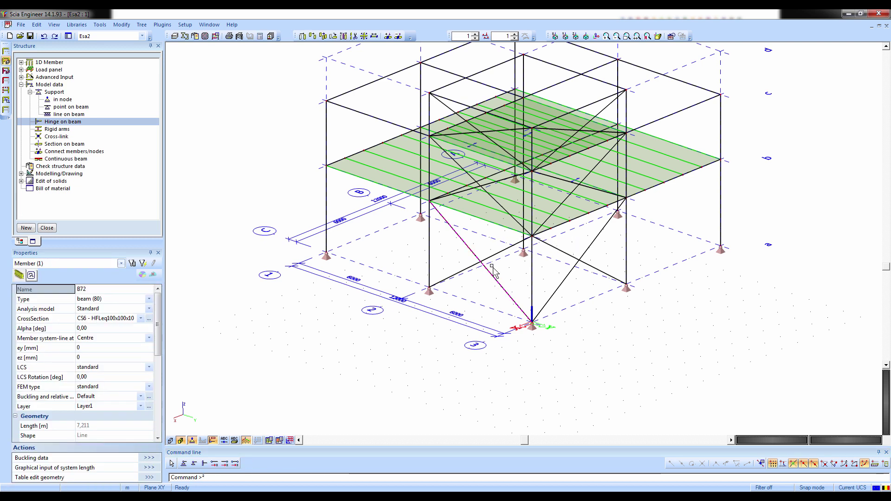
left_click(39, 319)
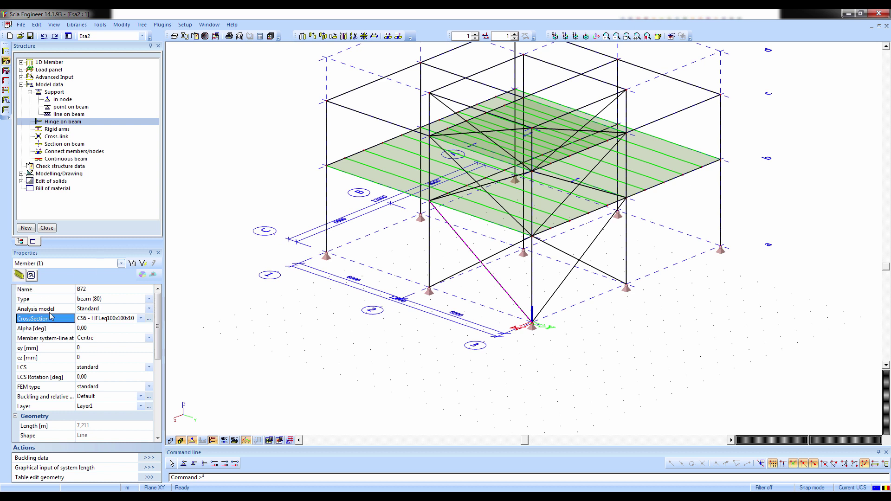
left_click(142, 263)
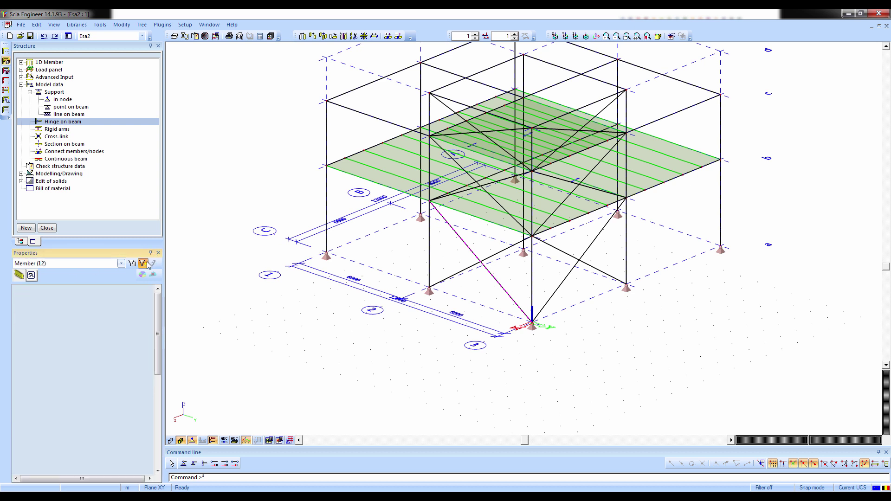
Add beam hinges to the selected braces with position Both and rotation fiz set to Free
double_click(72, 122)
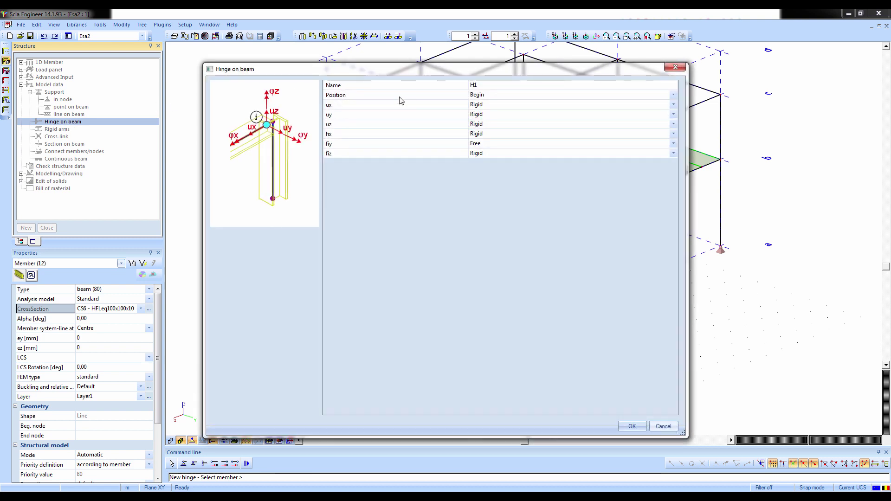
left_click(485, 95)
left_click(486, 120)
left_click(485, 154)
left_click(485, 168)
left_click(631, 426)
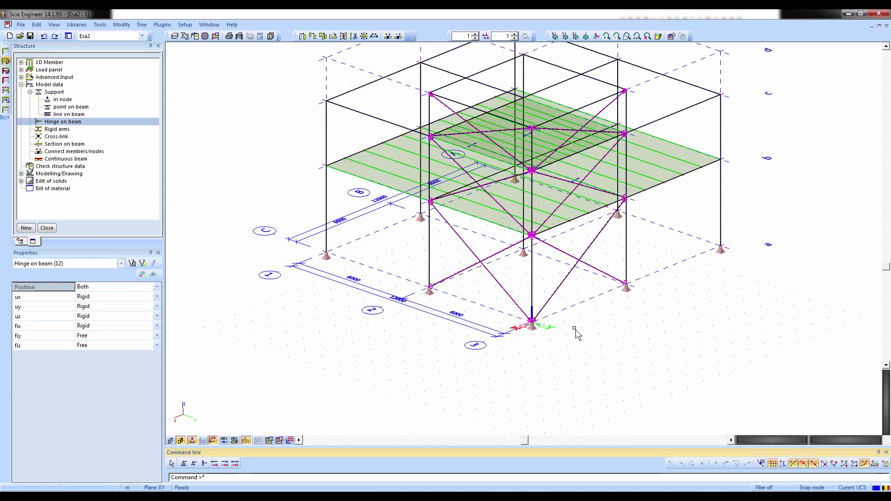
key("Escape")
Close the structure input and open the load cases manager
right_click_drag(566, 324, 529, 398, "ctrl")
scroll(528, 346, "down", 2)
right_click_drag(528, 346, 527, 324, "shift")
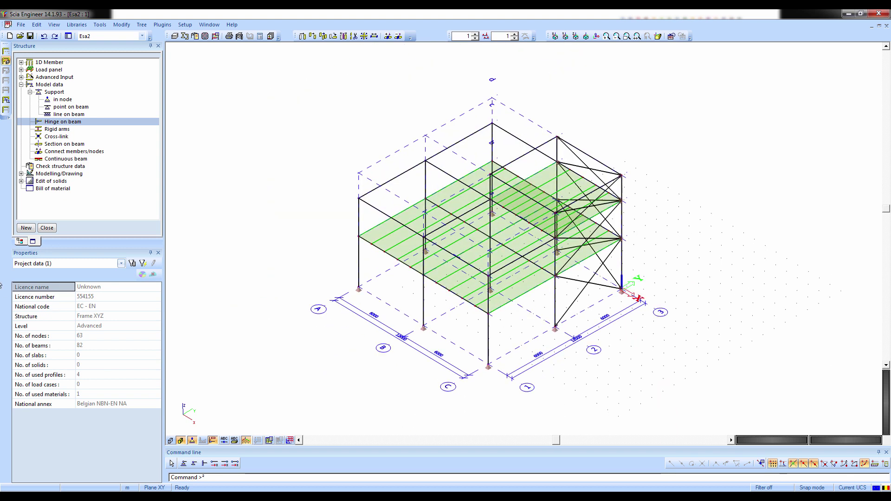
left_click(52, 230)
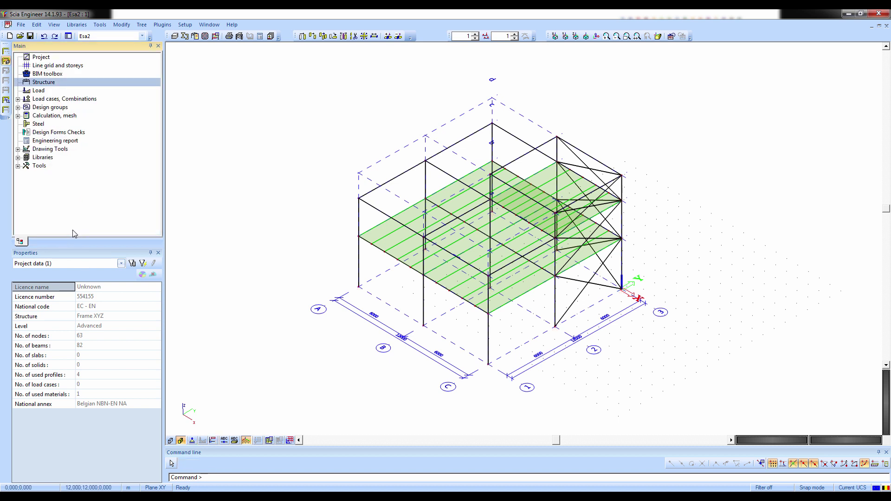
left_click(29, 92)
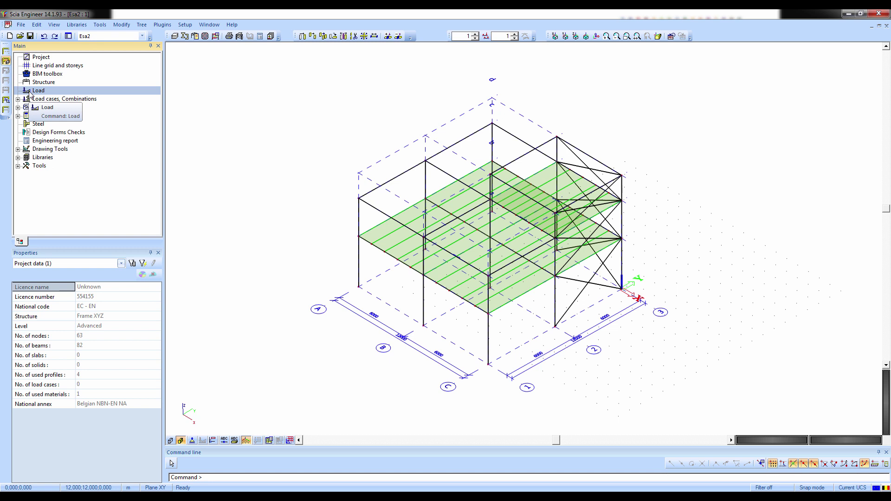
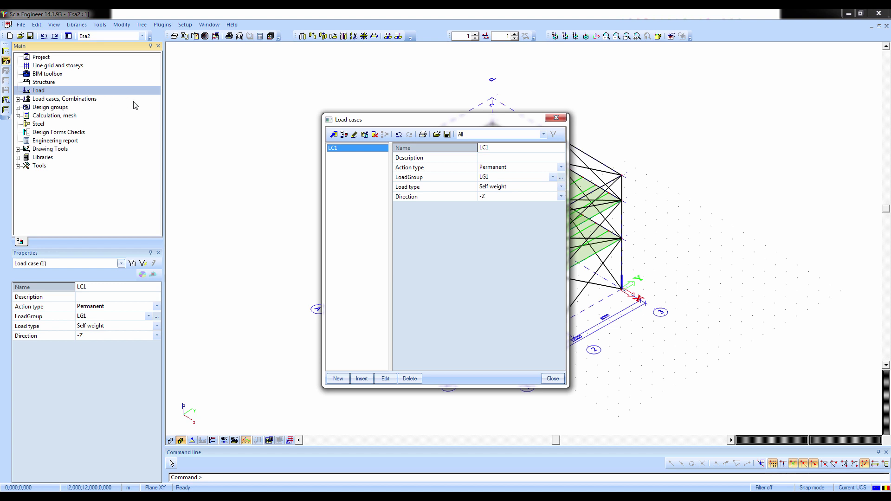
Set the description of load case LC1 to "Self Weight" and check its load type
left_click_drag(380, 120, 373, 111)
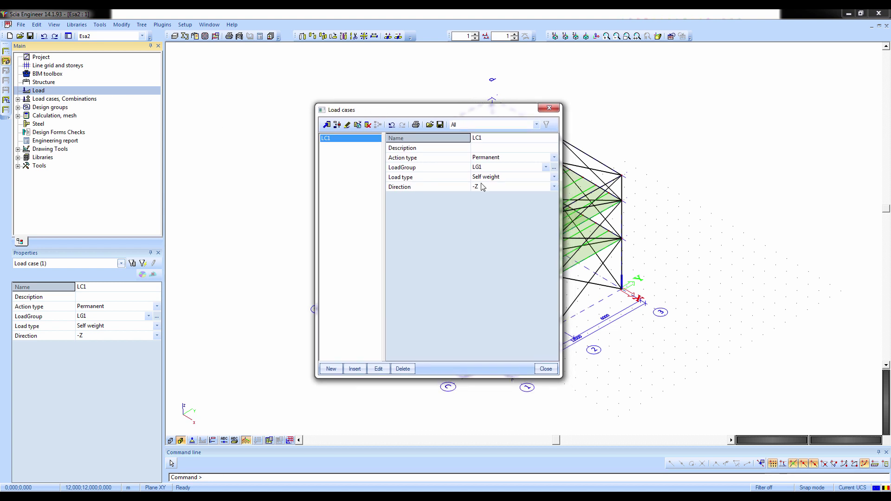
left_click(483, 149)
type("S")
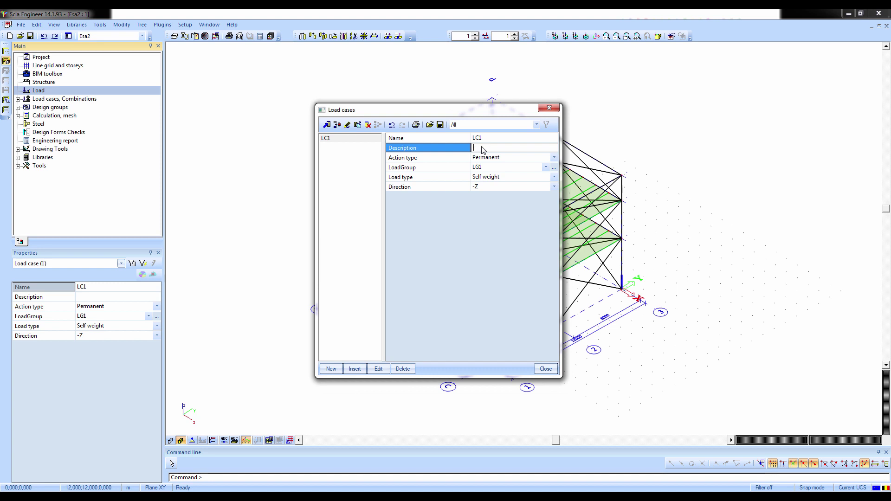
type("Self Weight")
key("Return")
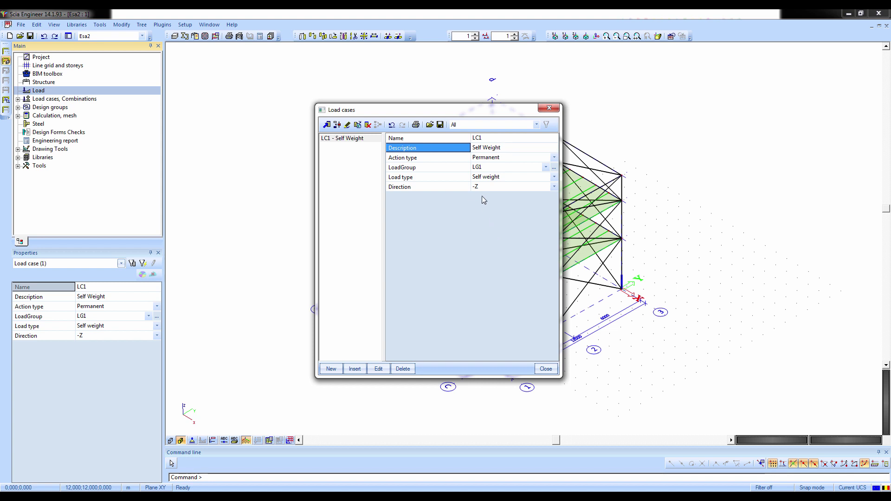
left_click(443, 179)
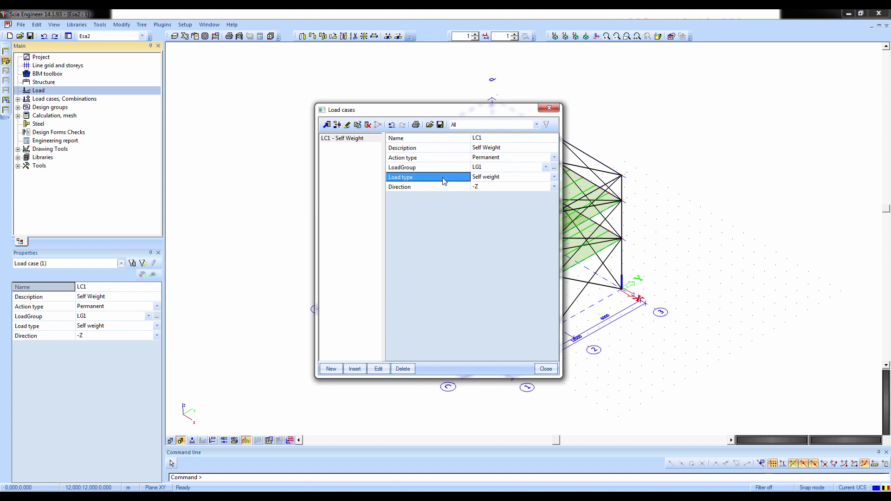
left_click(478, 180)
left_click(477, 180)
Add a second load case with the description "Permanent" and check its load type
left_click(330, 369)
left_click(501, 147)
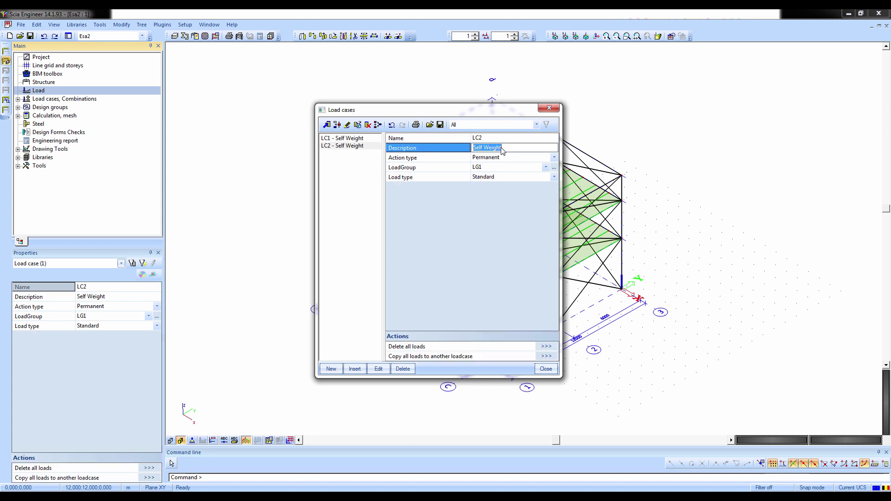
type("Par")
key("Return")
left_click(463, 180)
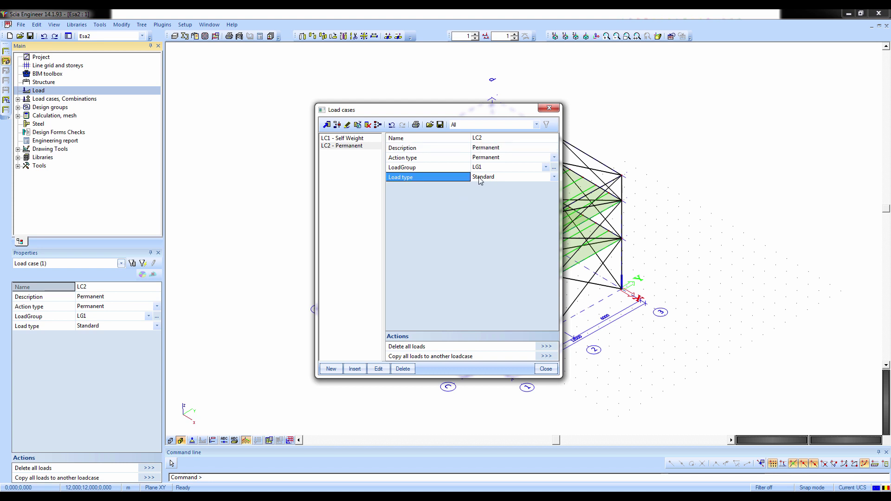
left_click(479, 178)
left_click(480, 180)
Add a third load case with the description "Variable"
left_click(325, 368)
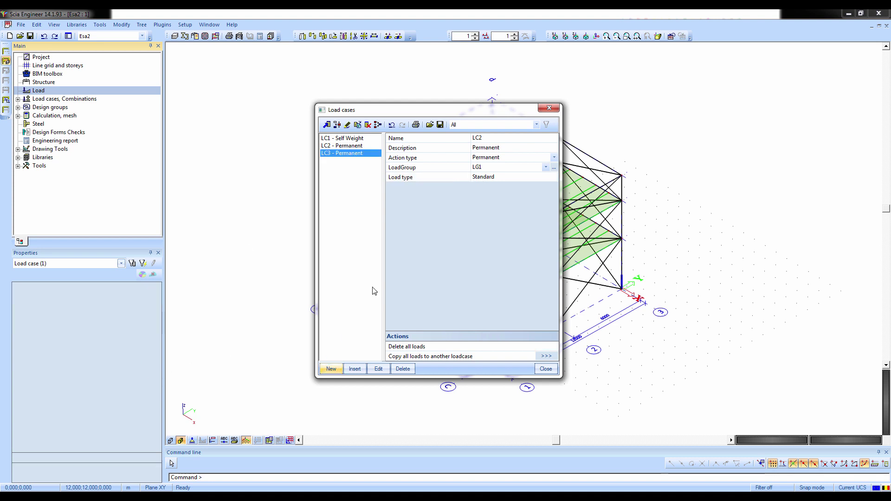
left_click(498, 148)
type("Variable")
key("Return")
Add a fourth load case with the description "Wind load X"
left_click(331, 369)
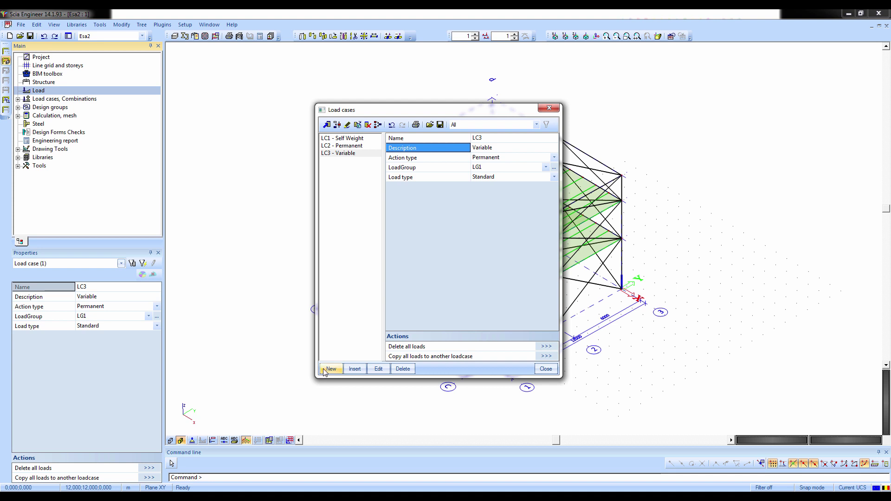
left_click(486, 149)
type("Wind load X")
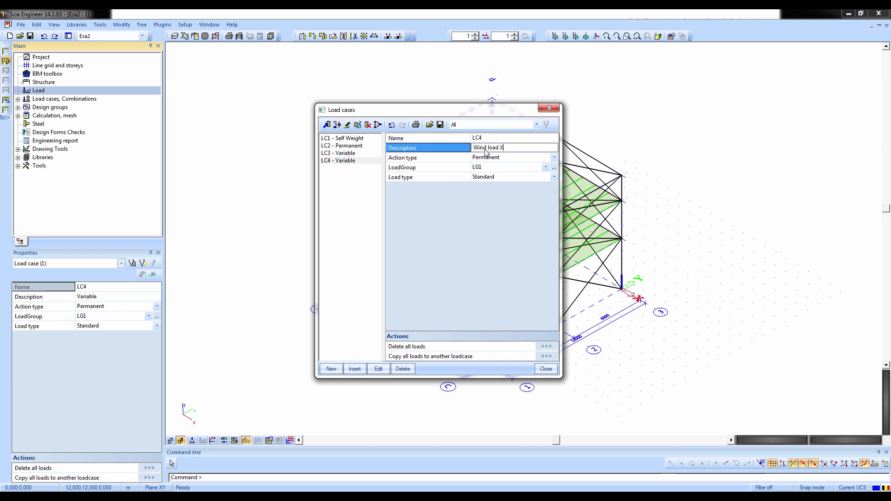
key("Return")
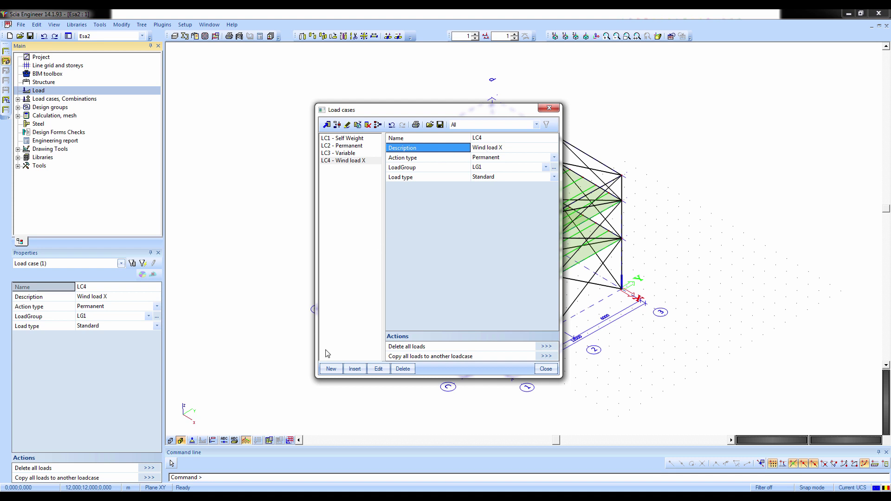
Add a fifth load case with the description "Wind load Y"
left_click(331, 369)
left_click(500, 148)
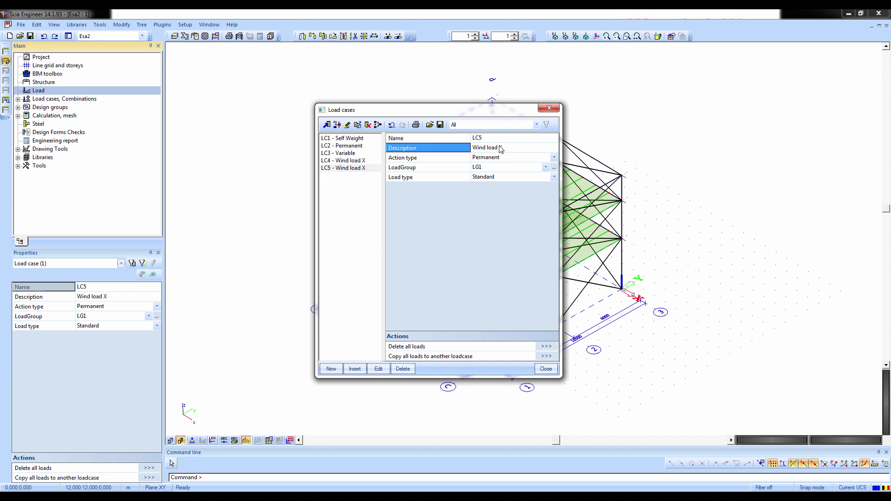
left_click_drag(500, 146, 513, 147)
type("Y")
key("Return")
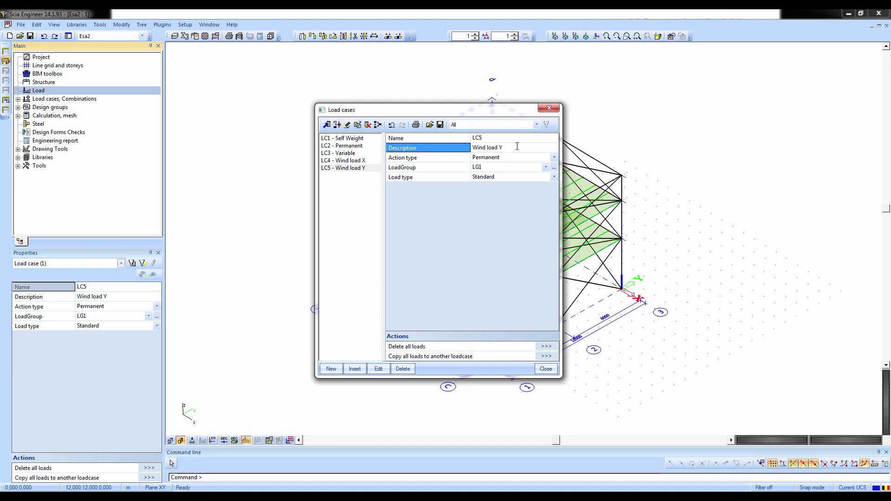
Review the action type and load type of the Self Weight and Permanent load cases
left_click(350, 138)
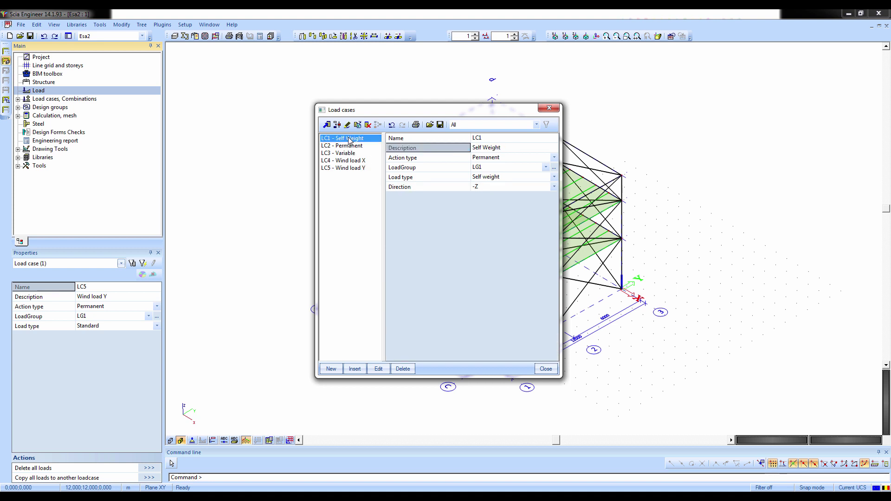
left_click(421, 160)
left_click(421, 180)
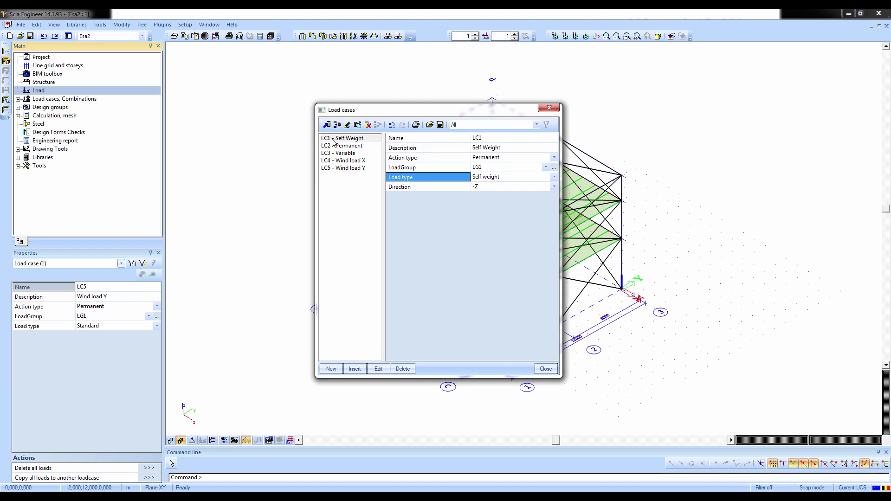
left_click(341, 146)
left_click(439, 160)
left_click(439, 179)
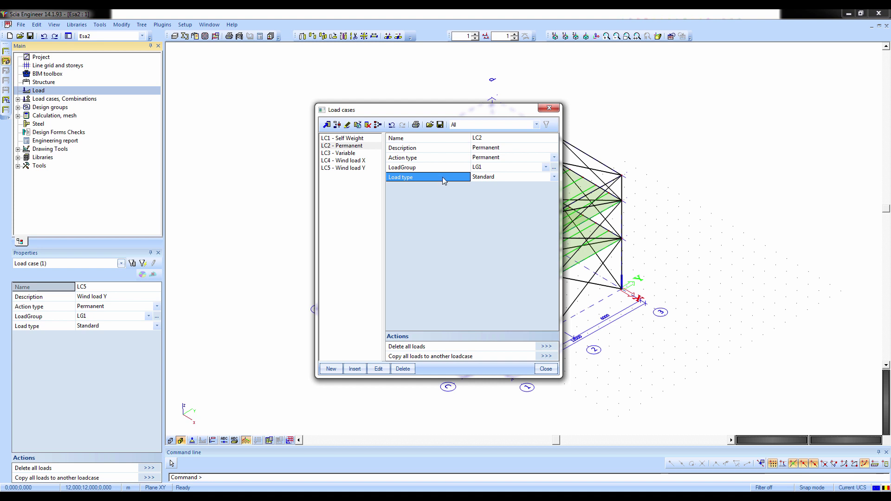
Set the action type of load case LC3 to Variable
left_click(341, 153)
left_click(455, 158)
left_click(481, 159)
left_click(481, 174)
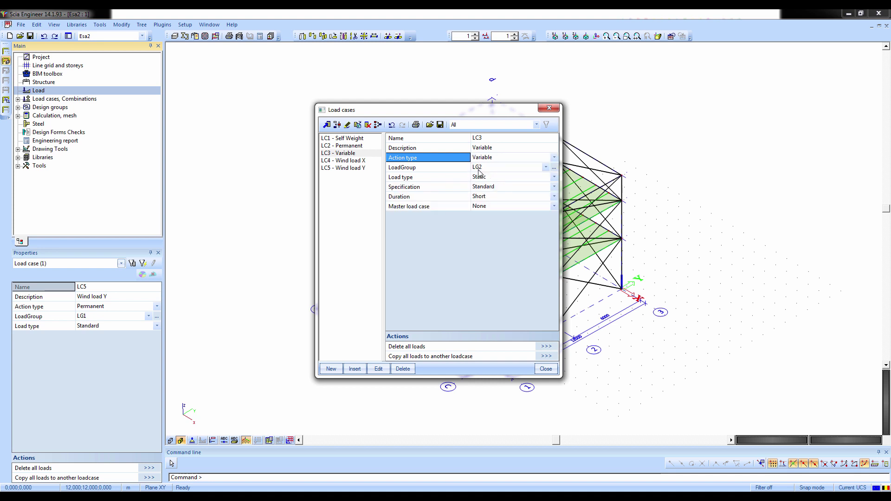
Set the load type of LC3's load group LG2 to Cat E : Storage
left_click(447, 170)
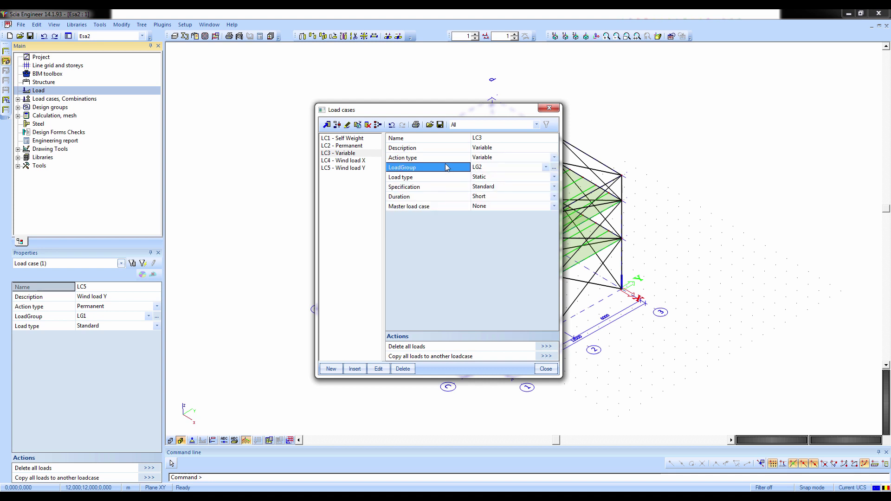
left_click(554, 171)
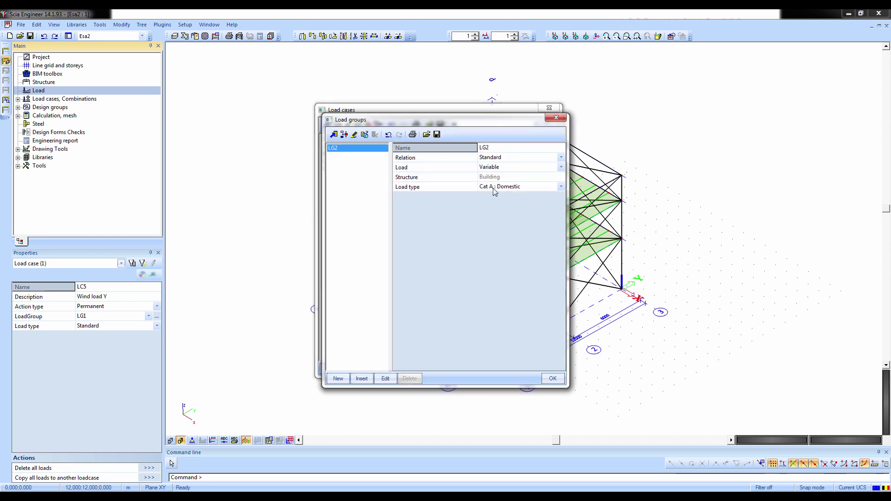
left_click(495, 190)
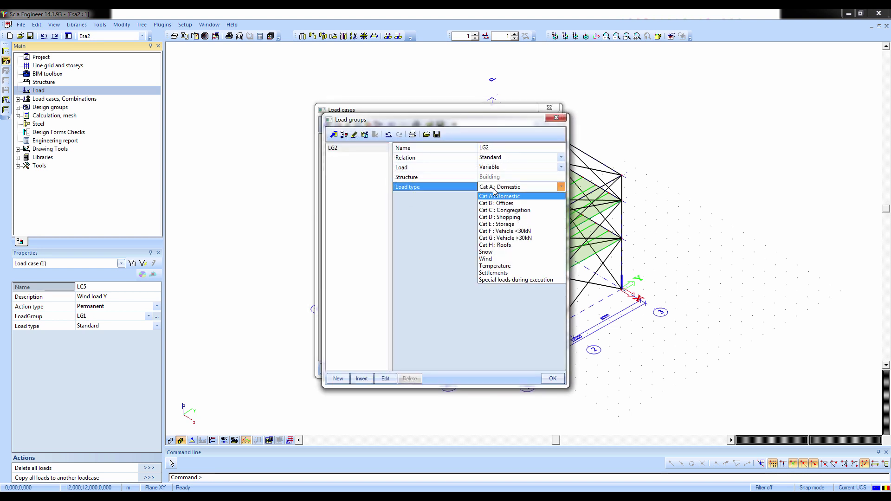
left_click(504, 225)
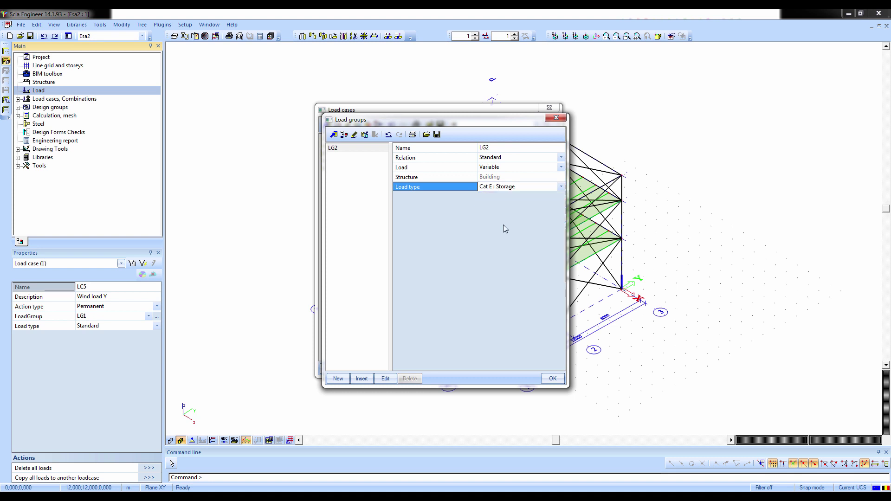
left_click(553, 379)
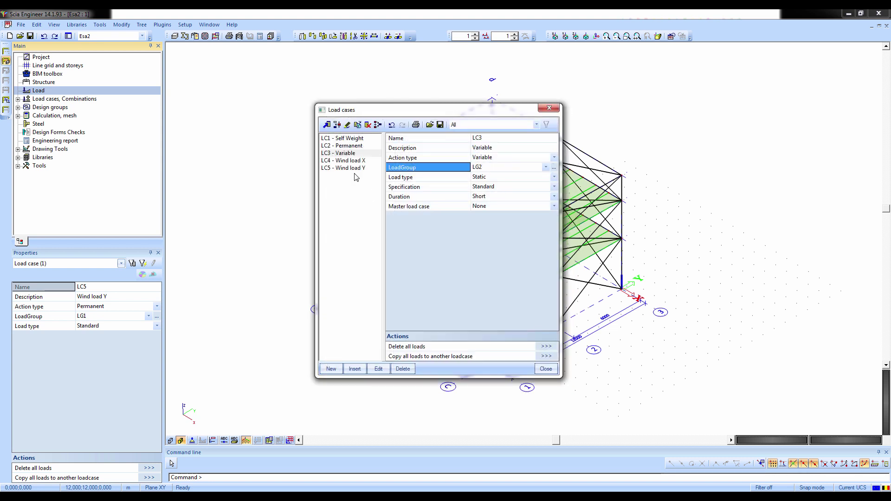
Set the action type of the Wind load X load case to Variable
left_click(355, 161)
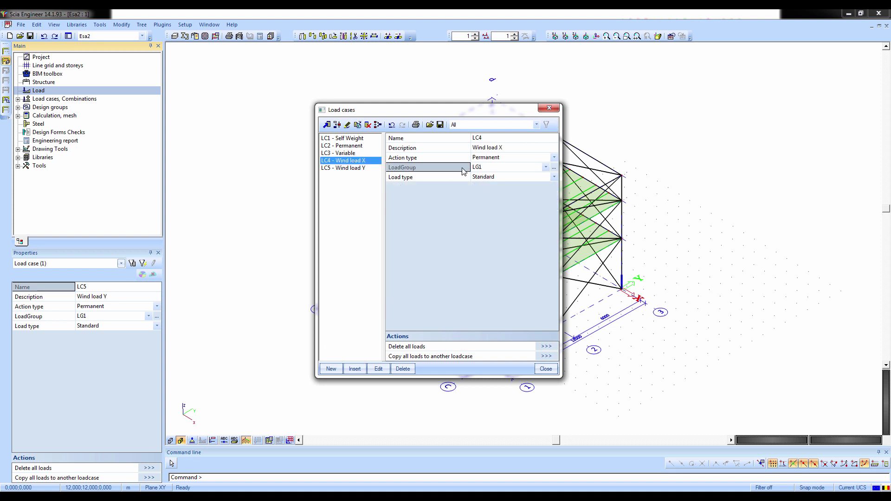
left_click(485, 158)
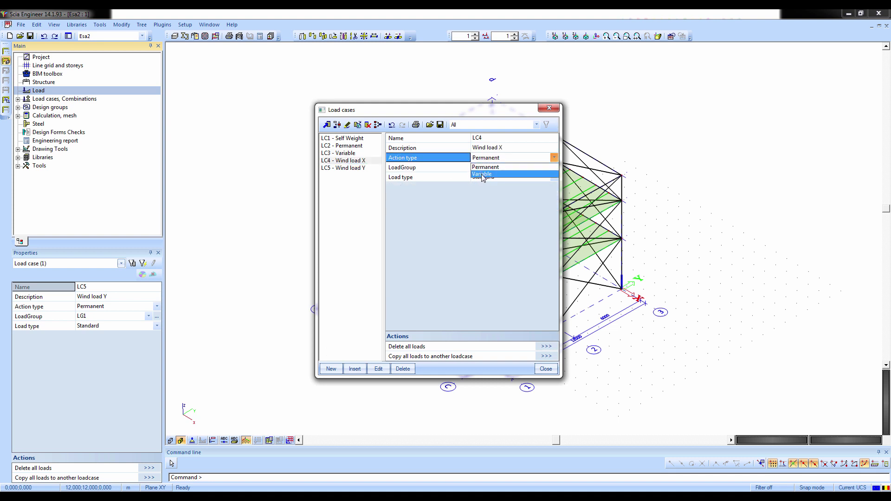
left_click(482, 175)
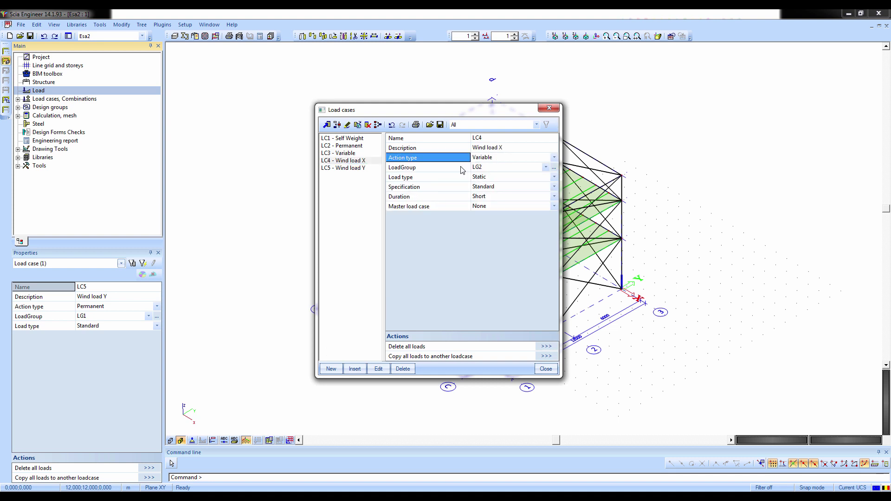
Create a new load group for Wind load X with load type Wind and relation Exclusive
left_click(511, 172)
left_click(530, 172)
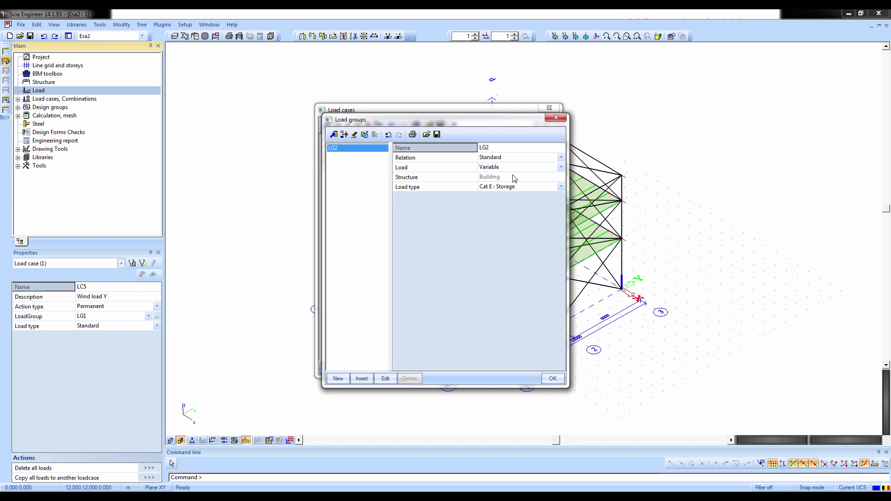
left_click(338, 379)
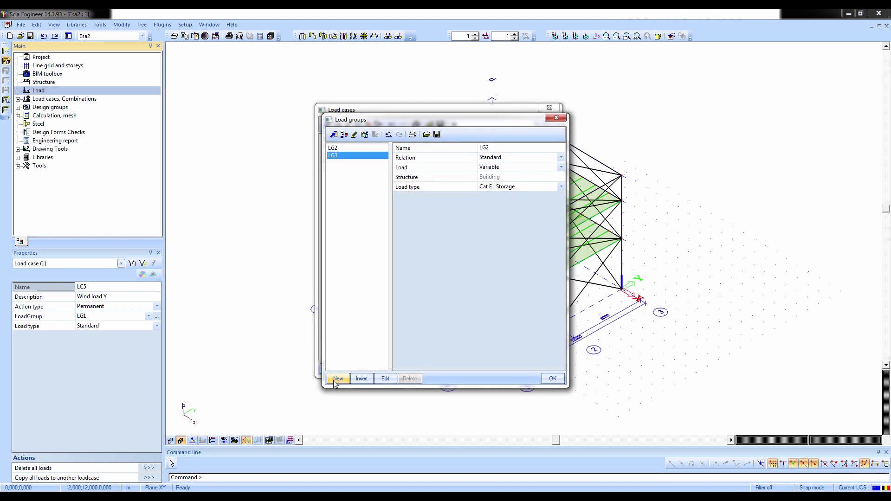
left_click(487, 187)
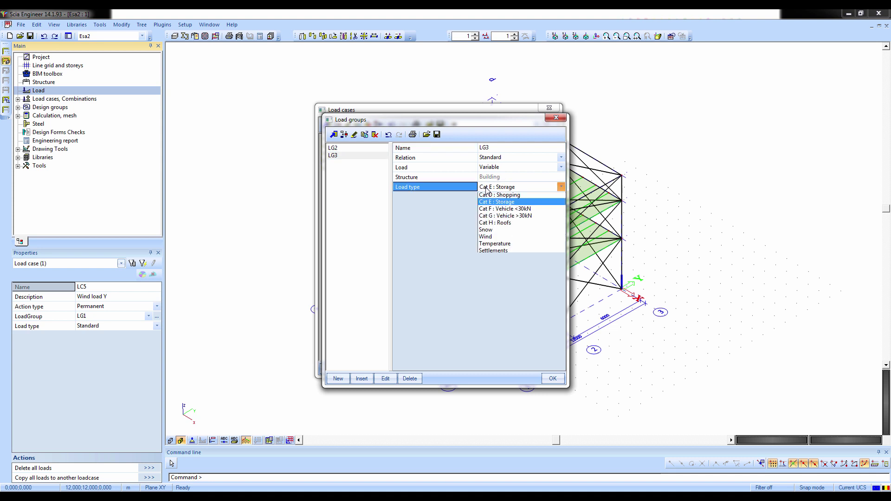
left_click(488, 259)
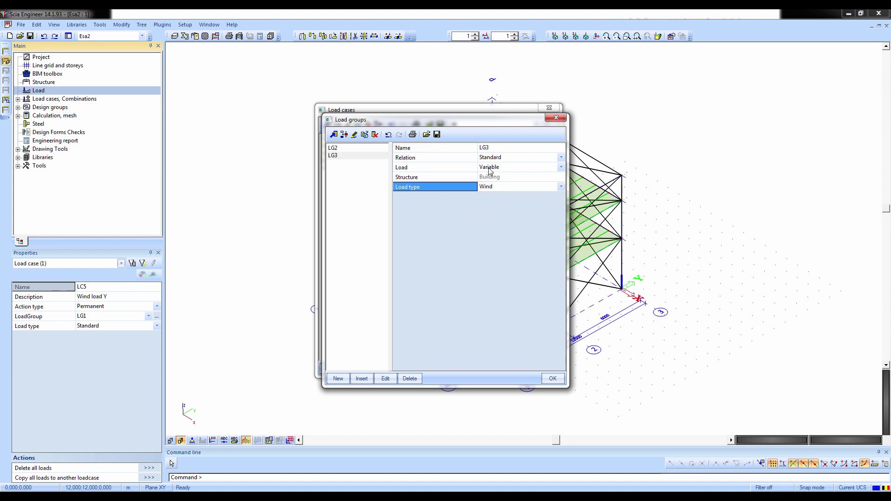
left_click(472, 161)
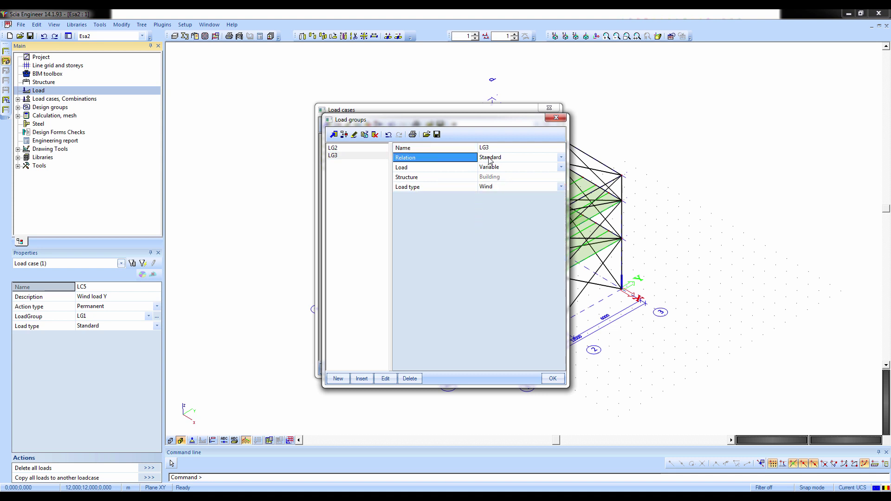
left_click(489, 161)
left_click(488, 175)
left_click(553, 378)
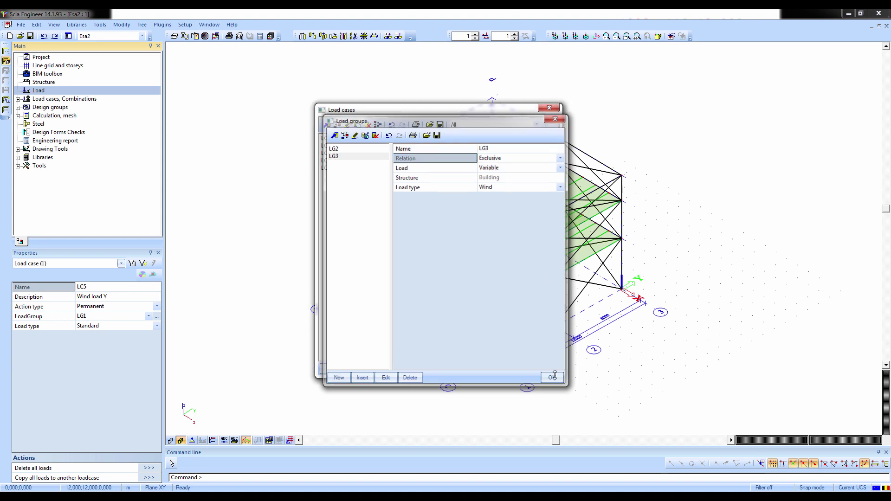
Set the Wind load Y load case's action type to Variable, assign load group LG3 and check the group's relation
left_click(351, 168)
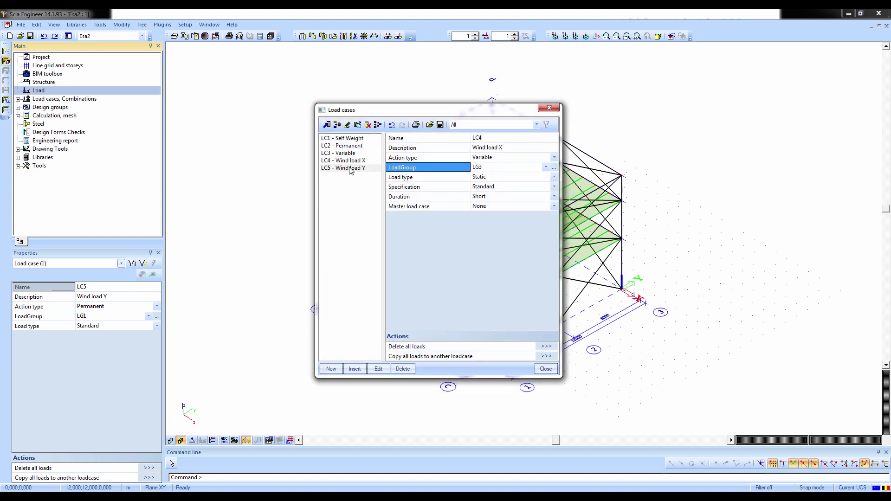
left_click(510, 160)
left_click(499, 177)
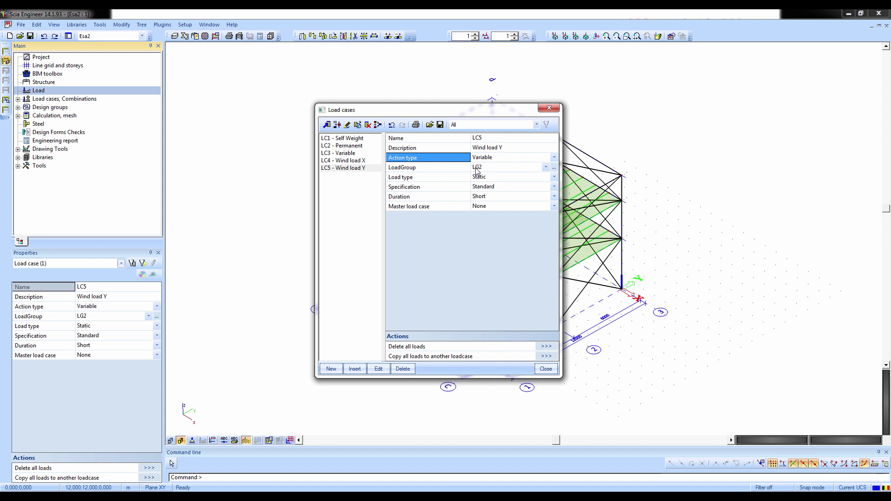
left_click(478, 171)
left_click(478, 186)
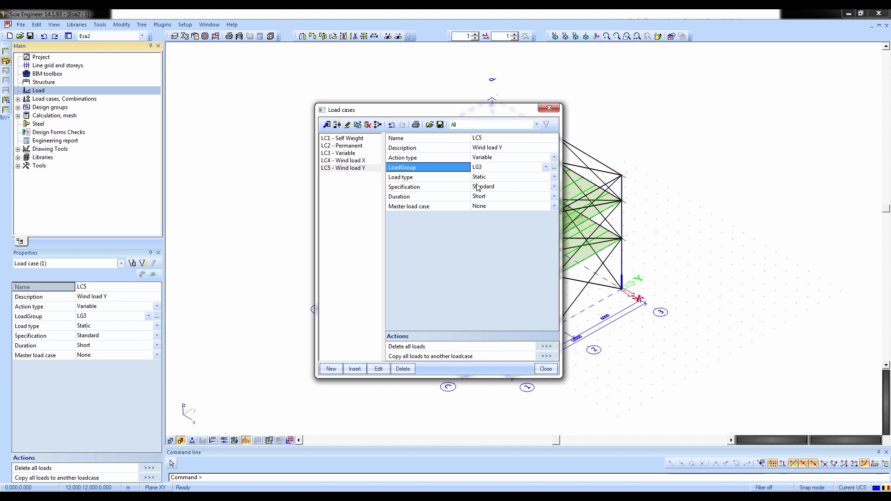
left_click(555, 168)
left_click(467, 158)
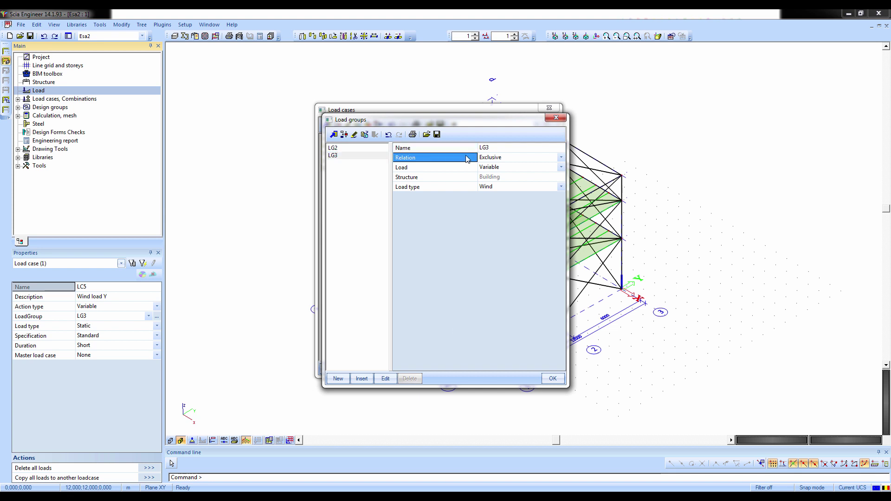
left_click(551, 380)
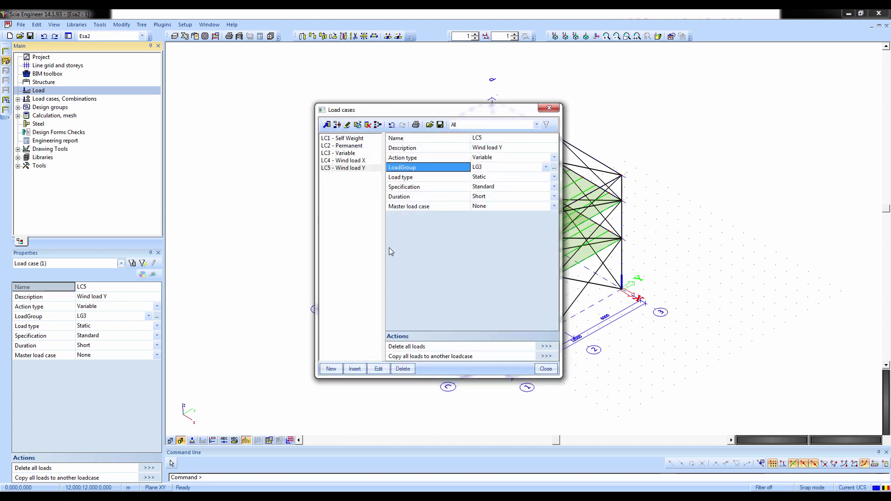
Close the load case manager, open the load input service and check the list of defined load cases
left_click(547, 369)
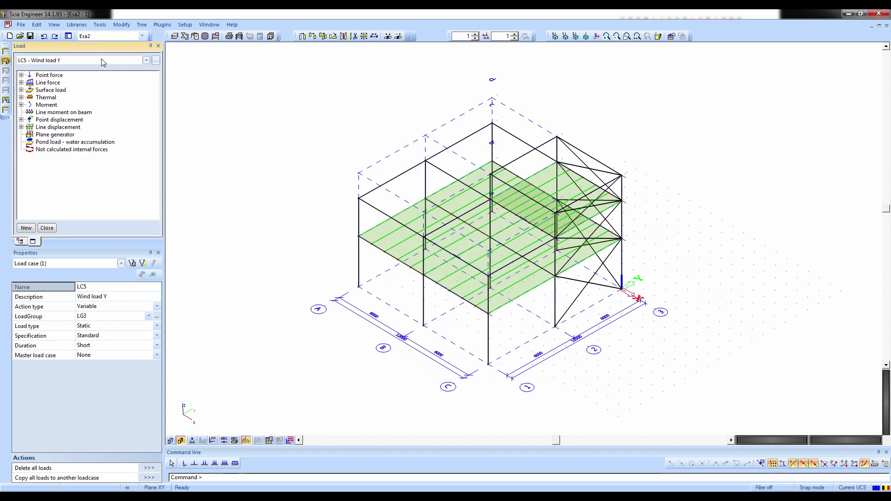
left_click(101, 58)
left_click(101, 58)
left_click(102, 58)
left_click(103, 61)
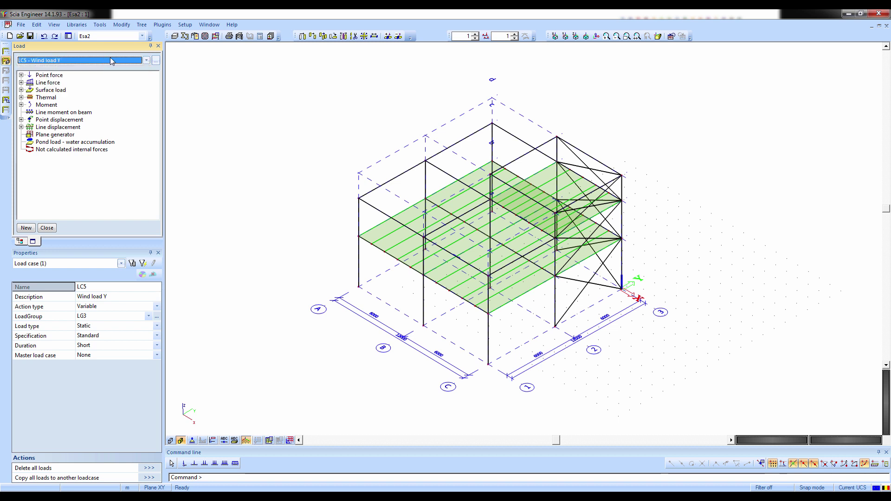
left_click(156, 61)
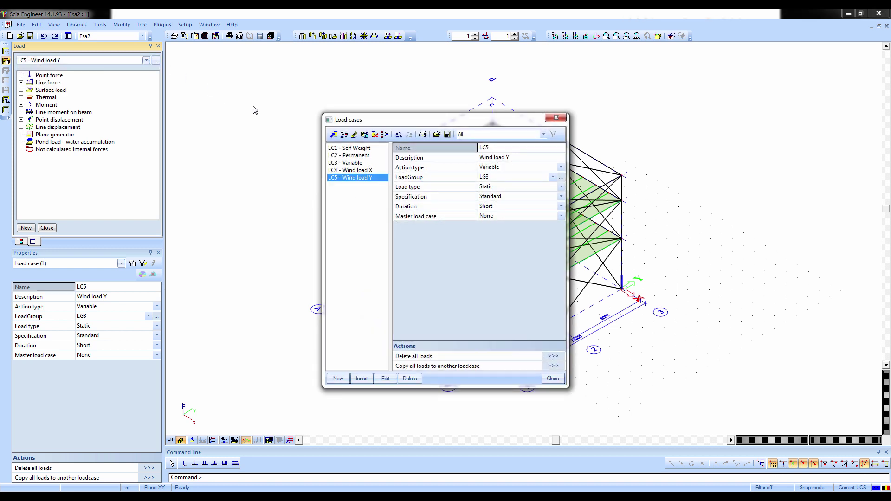
left_click(552, 120)
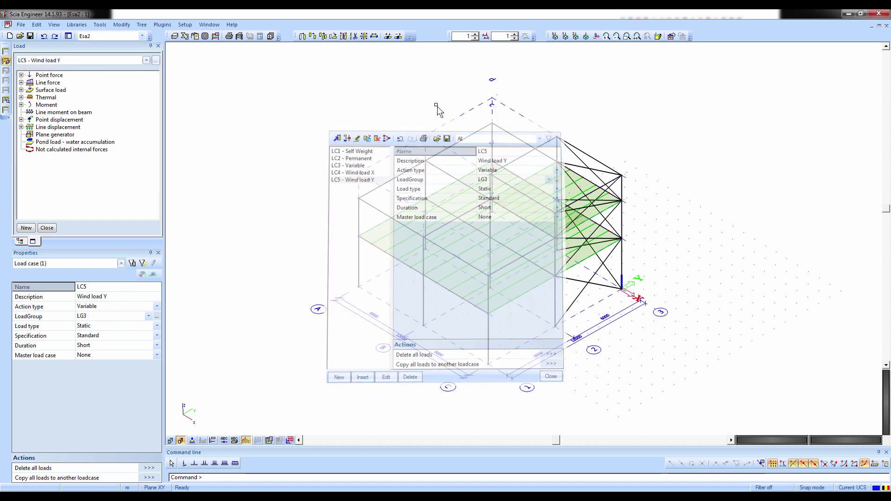
Make LC1 - Self Weight the active load case and examine which load types it allows
left_click(116, 61)
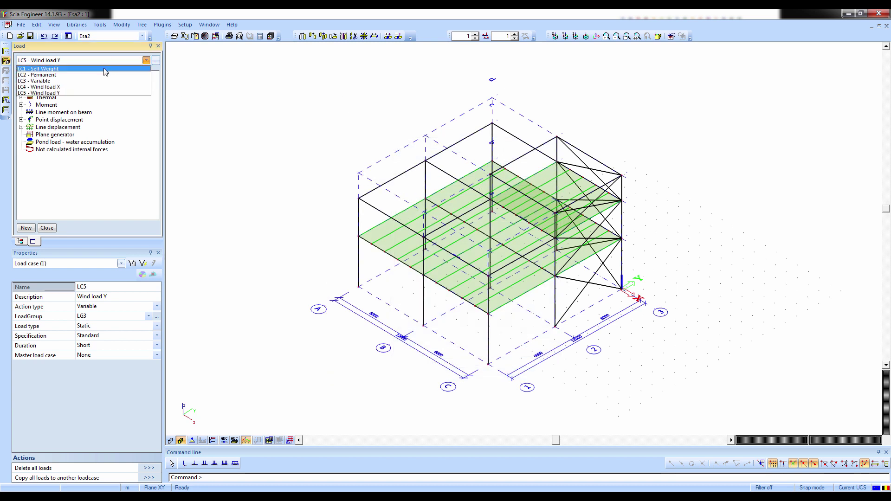
left_click(106, 69)
left_click(110, 60)
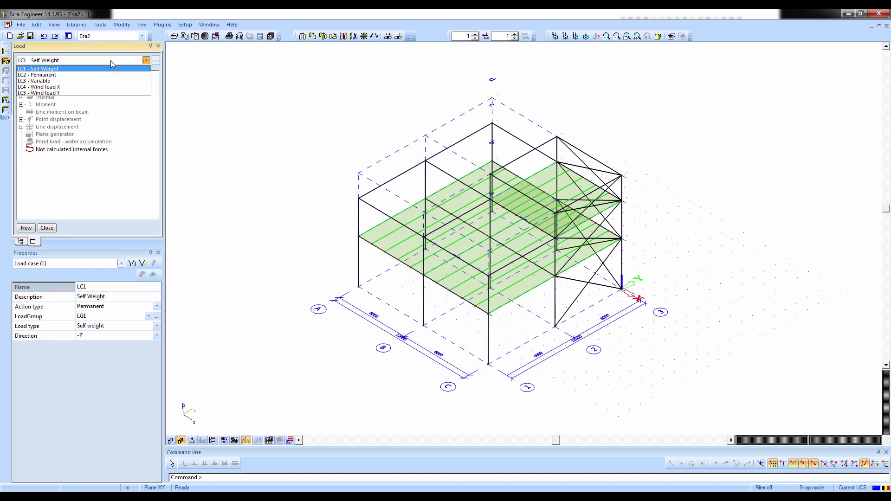
left_click(111, 60)
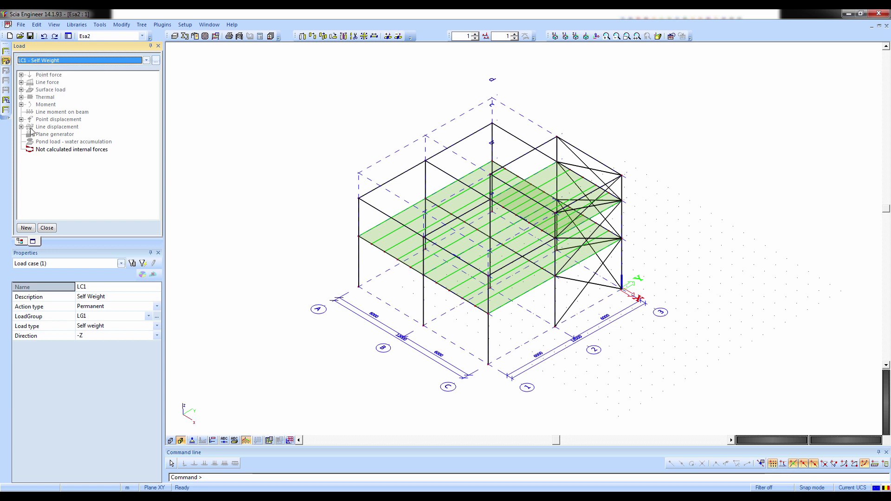
Activate LC2 - Permanent and start a surface load on 2D members with a value of -3.5 kN/m^2
left_click(55, 61)
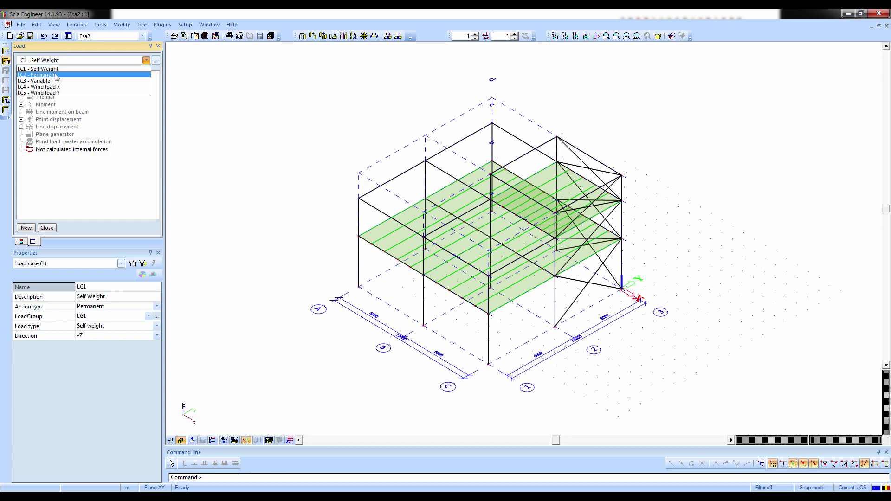
left_click(56, 76)
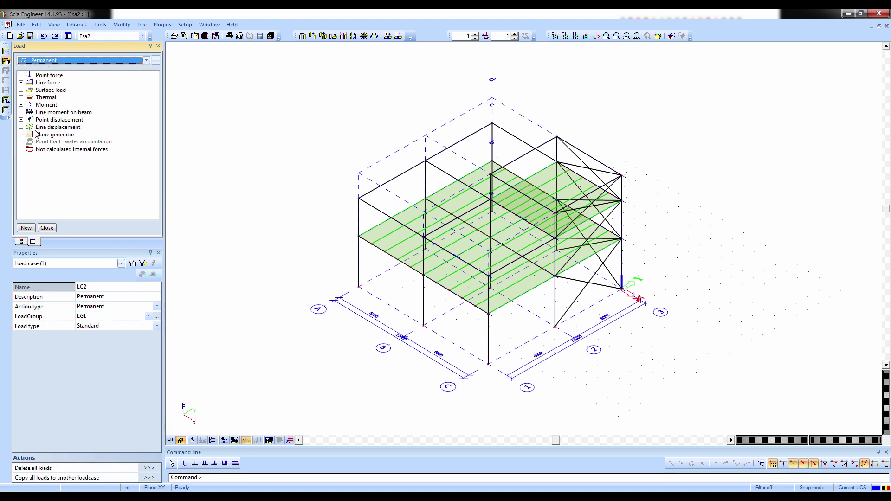
right_click_drag(299, 252, 337, 238, "ctrl")
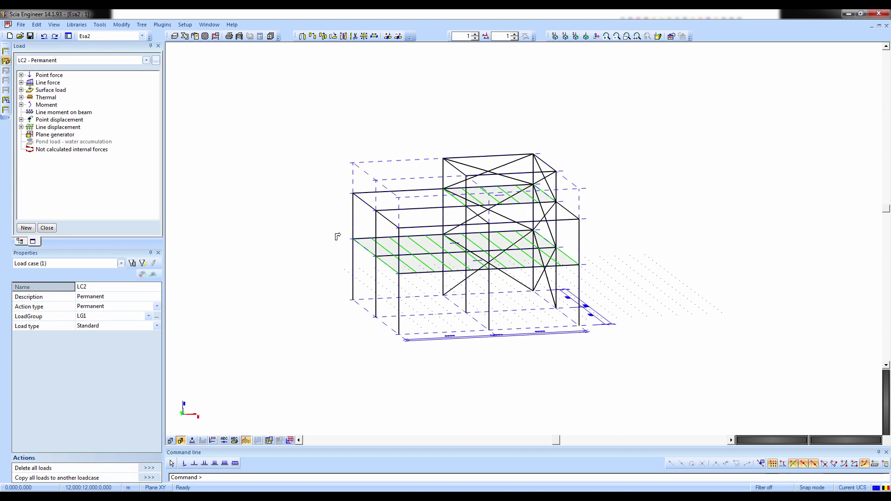
left_click(21, 90)
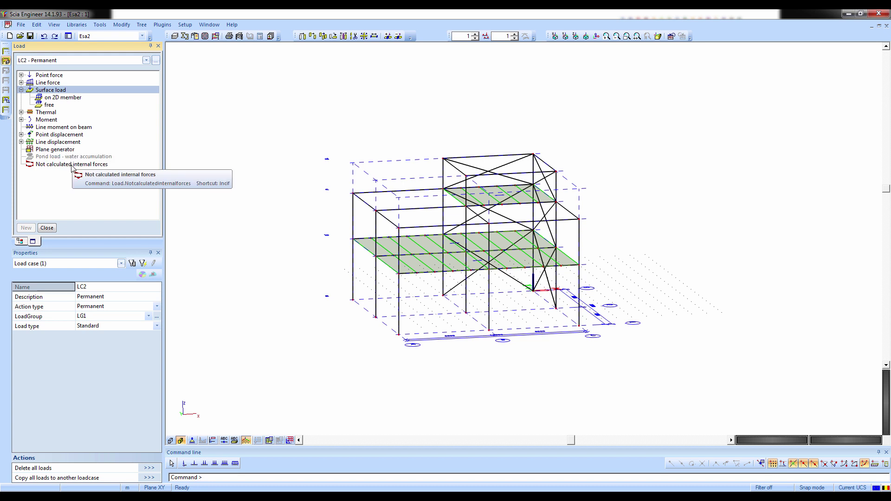
double_click(50, 97)
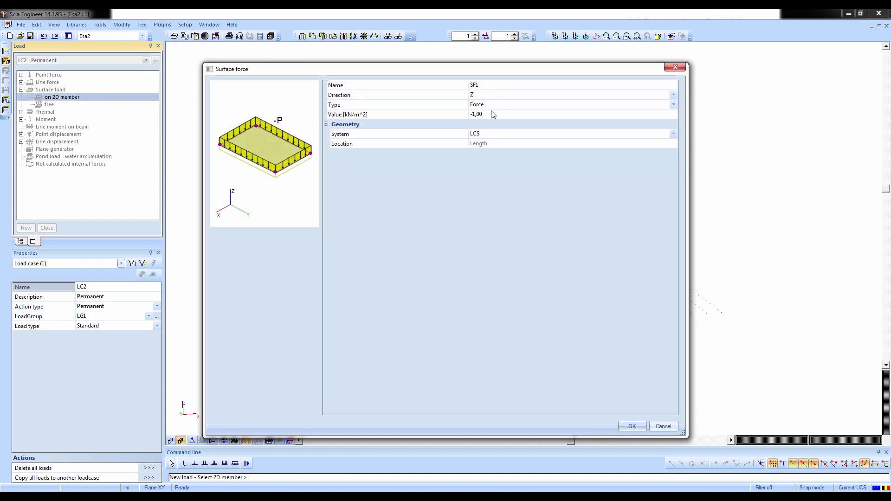
left_click(487, 116)
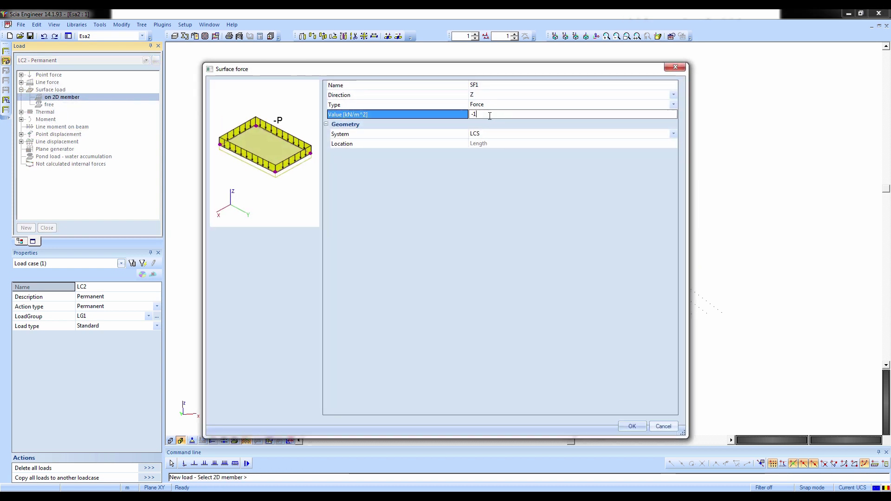
key("BackSpace")
type("3.5")
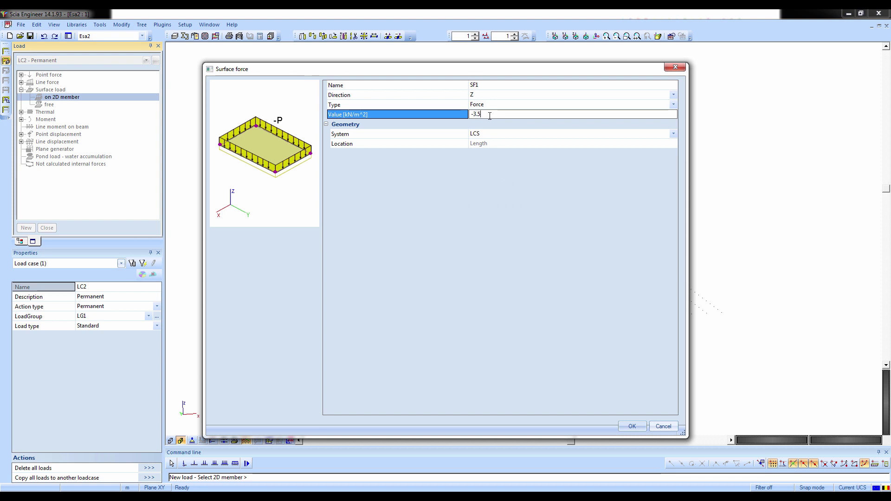
Check the surface force's direction and value, and set its coordinate system to GCS
left_click(444, 95)
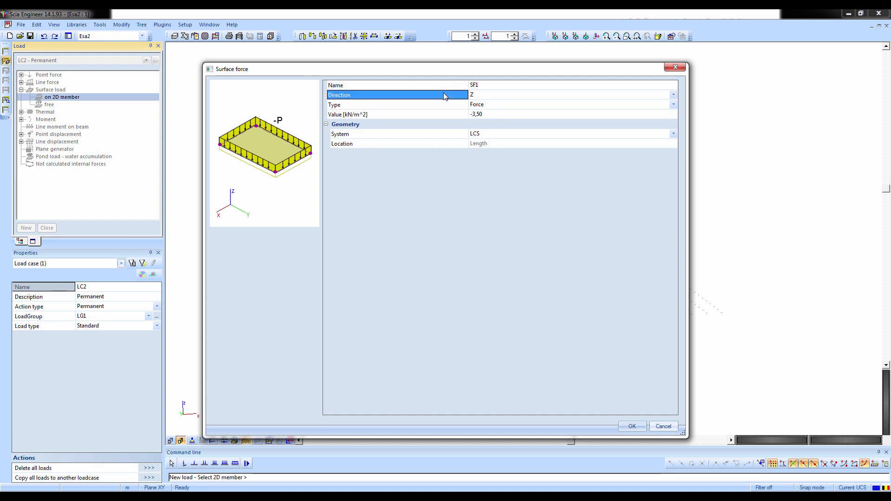
left_click(443, 117)
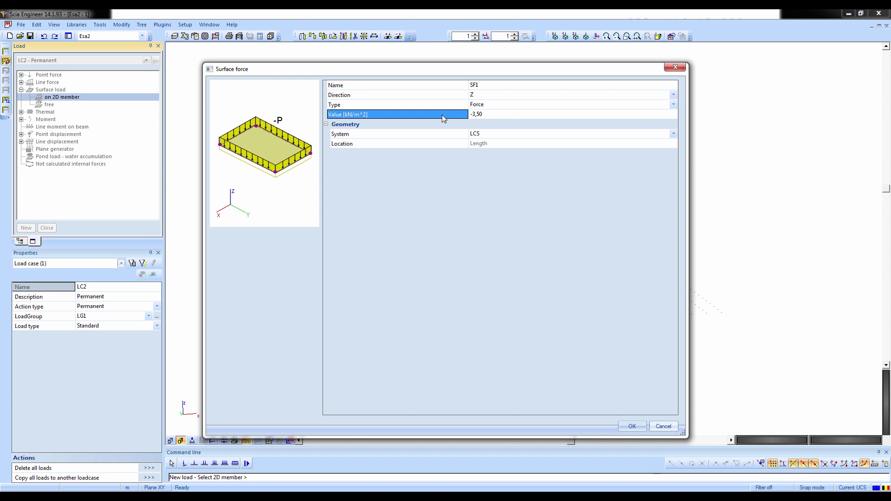
left_click(496, 137)
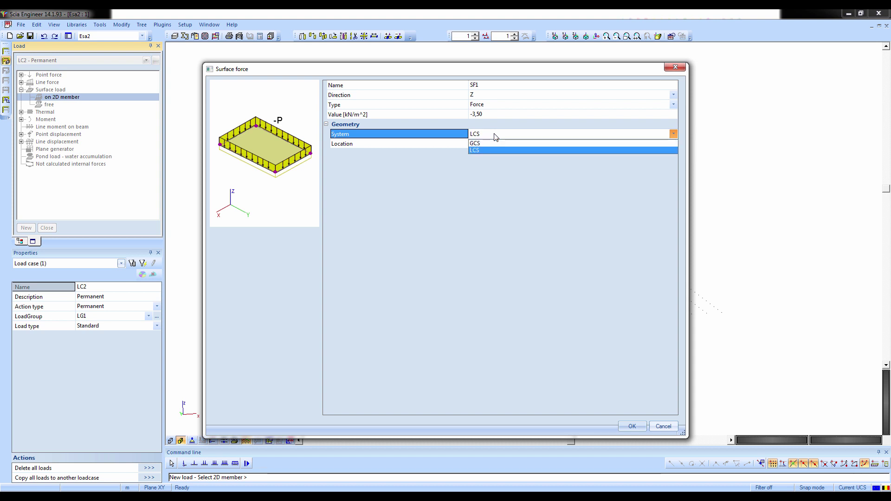
left_click(492, 145)
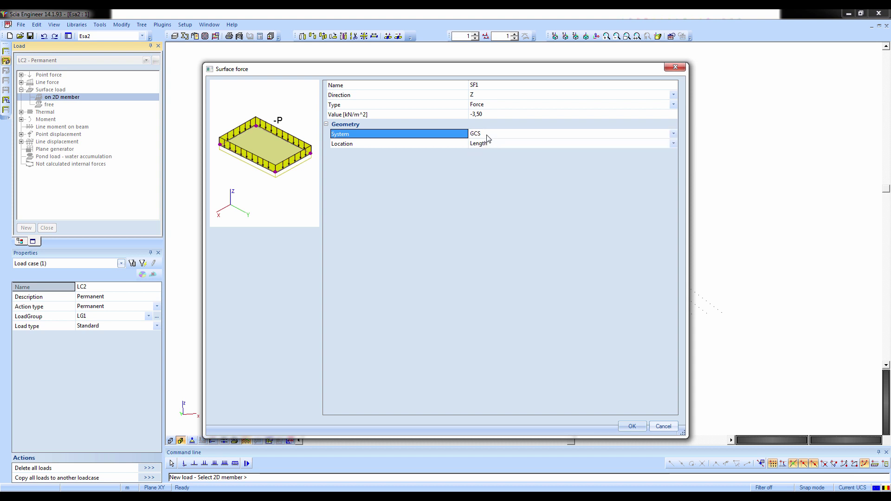
left_click(635, 425)
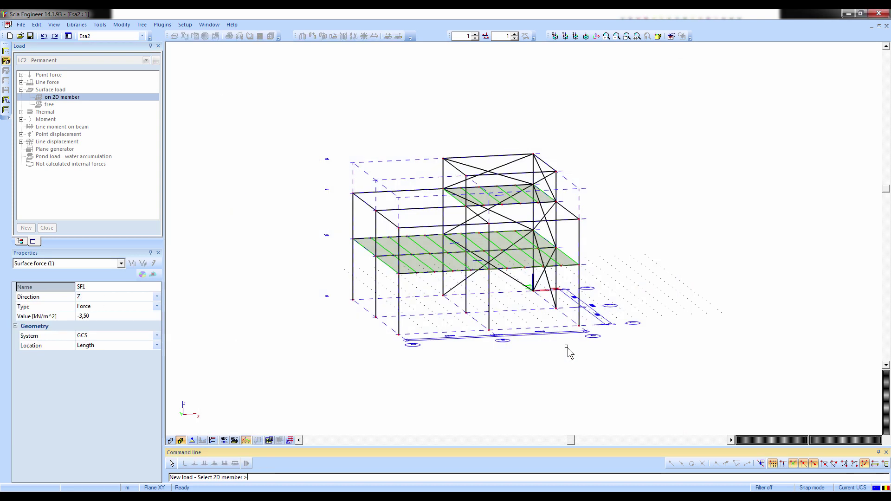
Apply the permanent surface force to all floor panels of the structure and inspect the placed loads
mouse_move(272, 108)
left_mouse_down()
mouse_move(722, 314)
mouse_move(751, 336)
left_mouse_up()
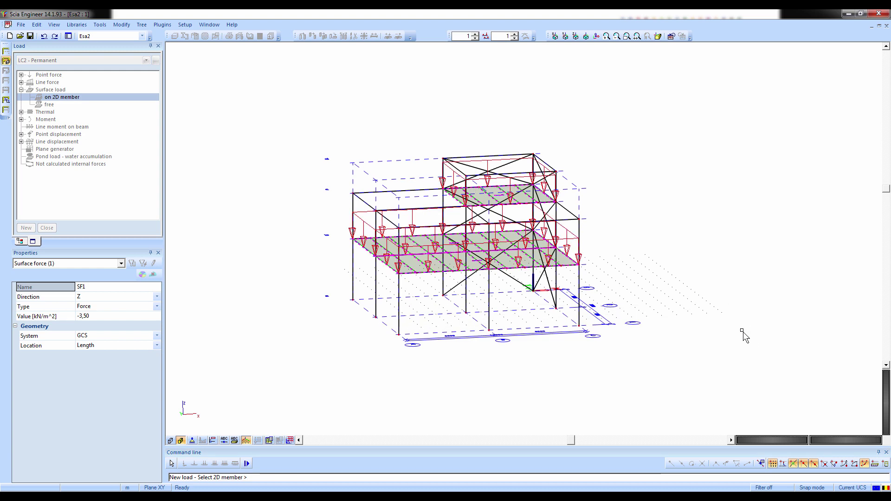
key("Escape")
key("Escape")
right_click_drag(612, 307, 584, 292, "ctrl")
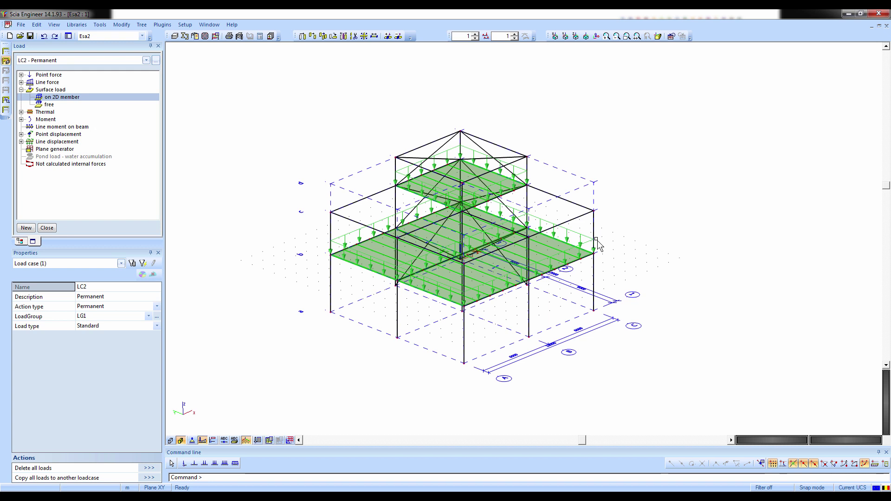
In LC3 - Variable, add a surface force of -2 kN/m^2 on all floor panels
left_click(118, 60)
left_click(108, 79)
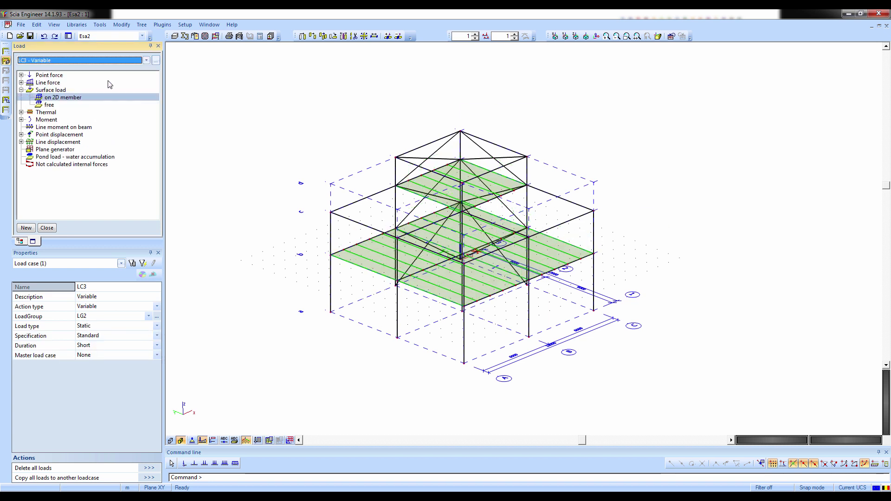
double_click(62, 98)
left_click(493, 115)
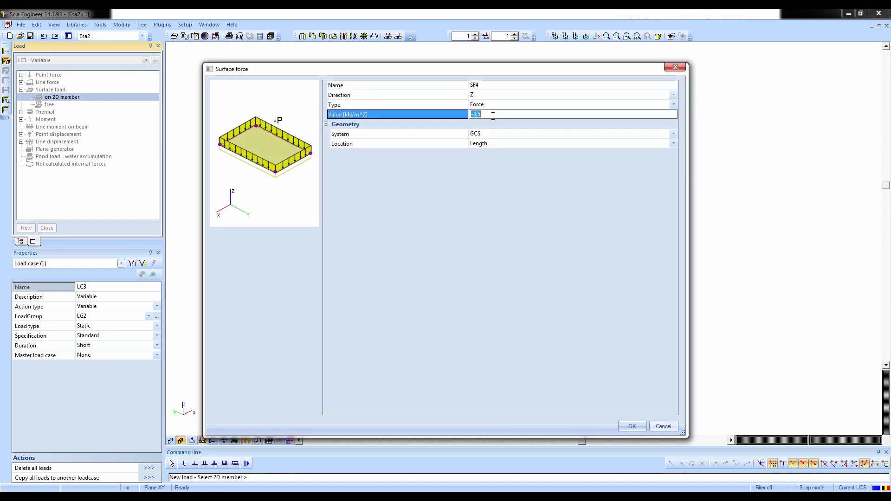
type("-2")
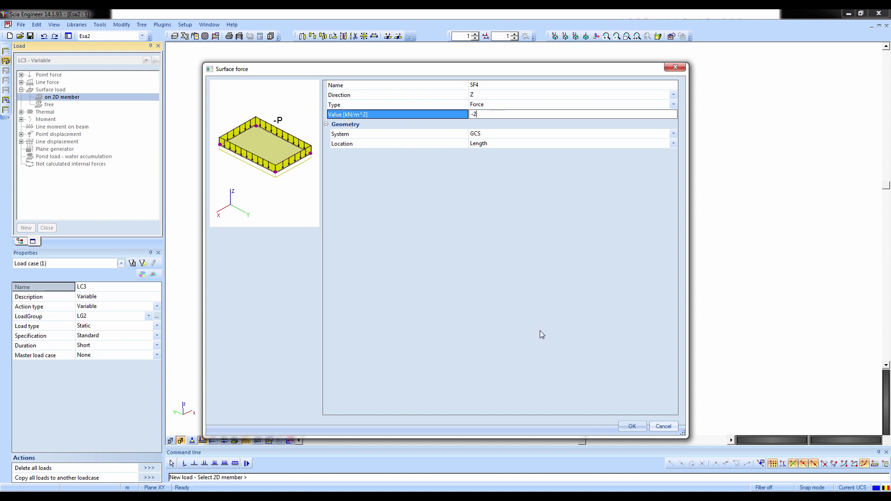
left_click(620, 426)
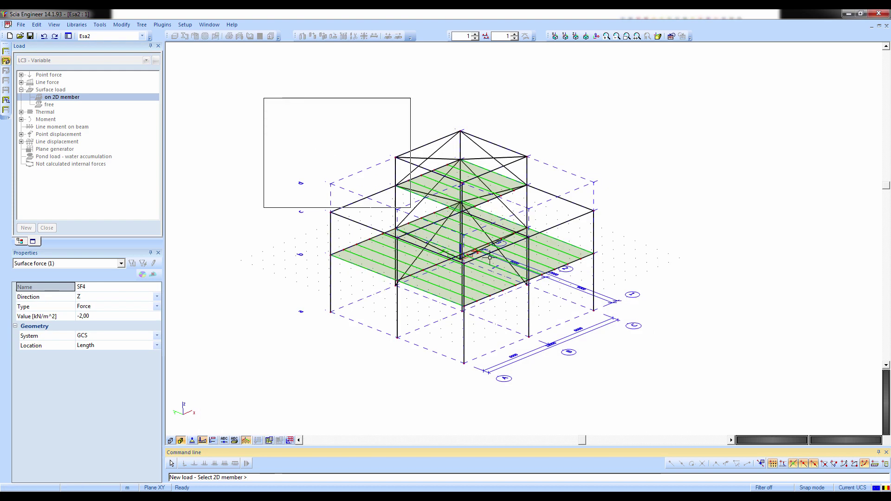
key("Escape")
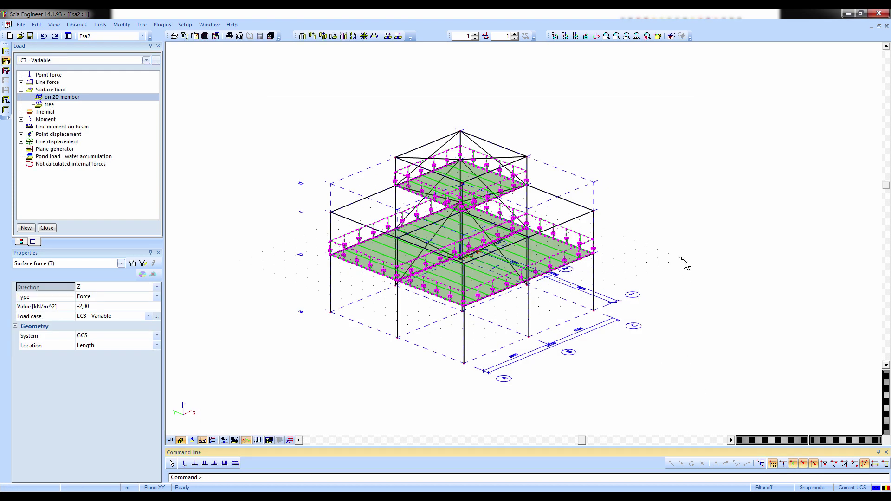
Make LC4 - Wind load X the active load case and start a new line force on beam
left_click(52, 60)
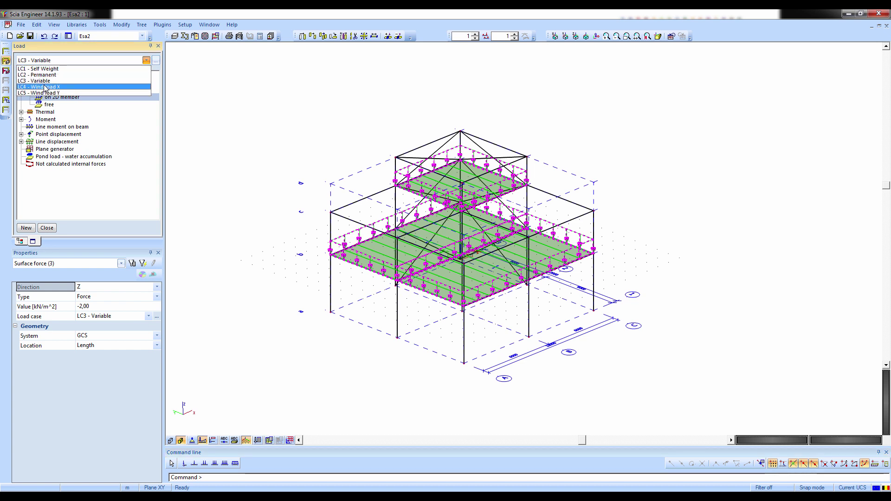
left_click(69, 86)
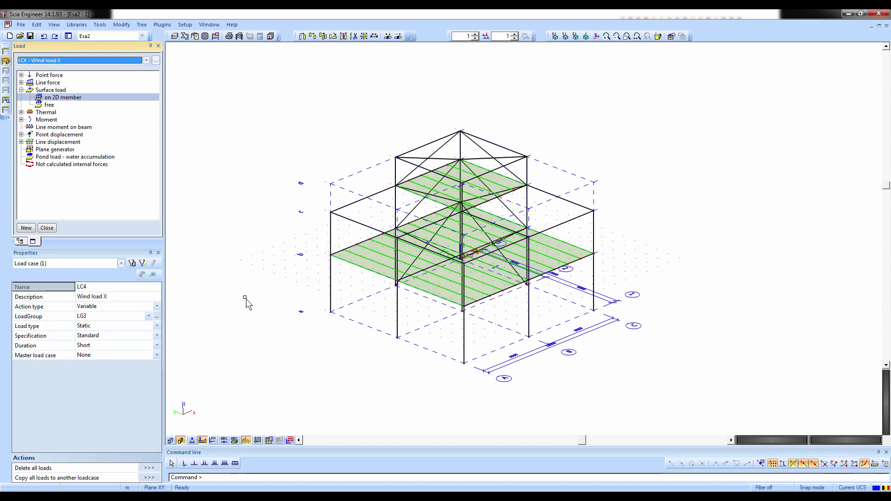
key("ctrl")
key("ctrl")
key("ctrl")
left_click(21, 82)
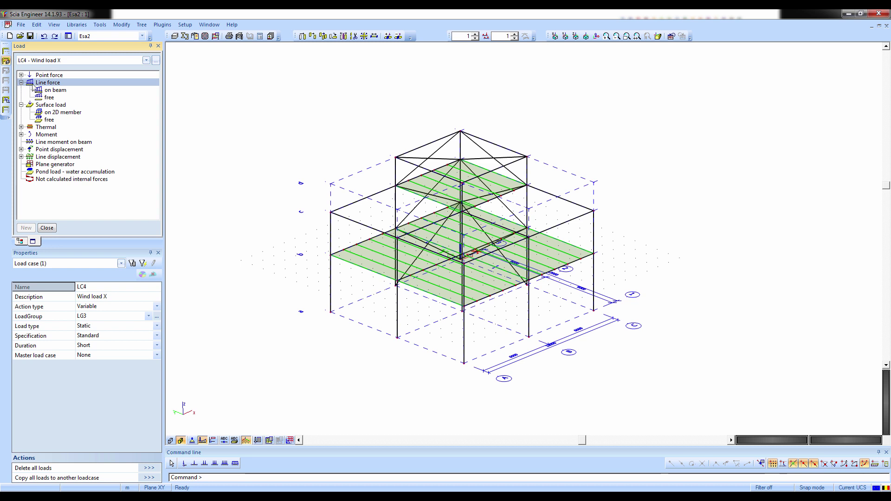
double_click(46, 92)
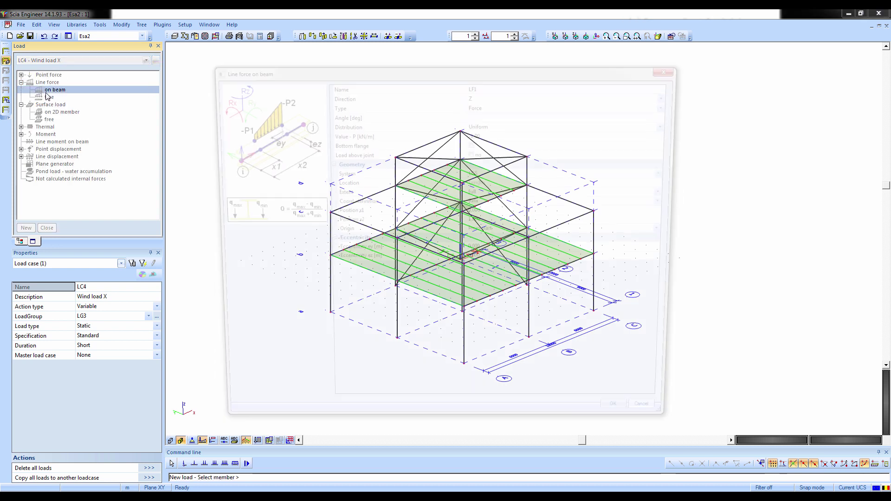
Define the line force in direction X with a value of 1.5 kN/m in the GCS system
left_click(486, 95)
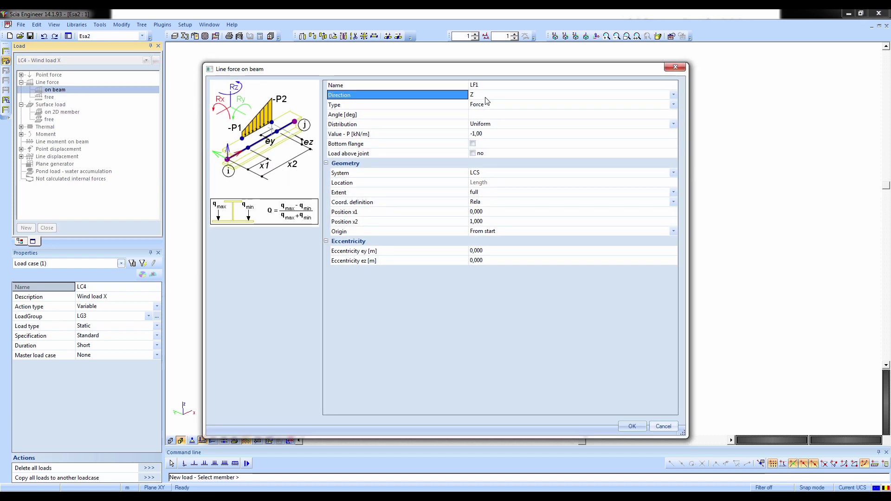
left_click(485, 103)
left_click(476, 137)
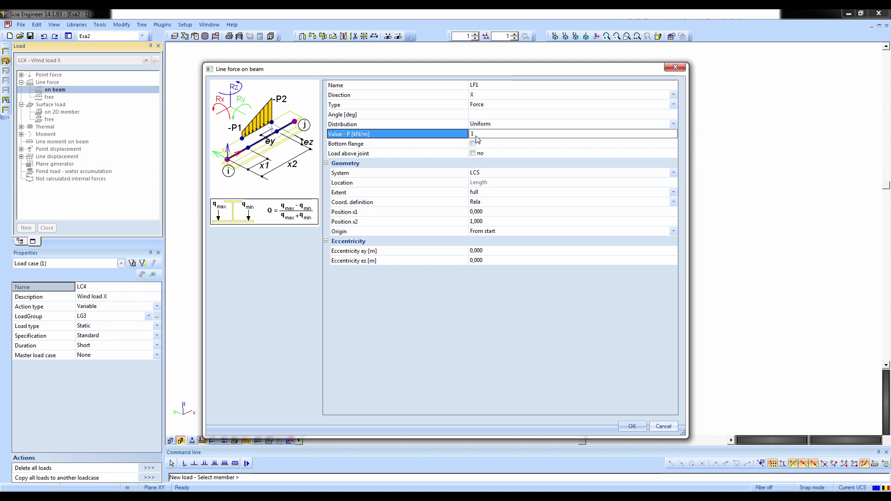
key("Return")
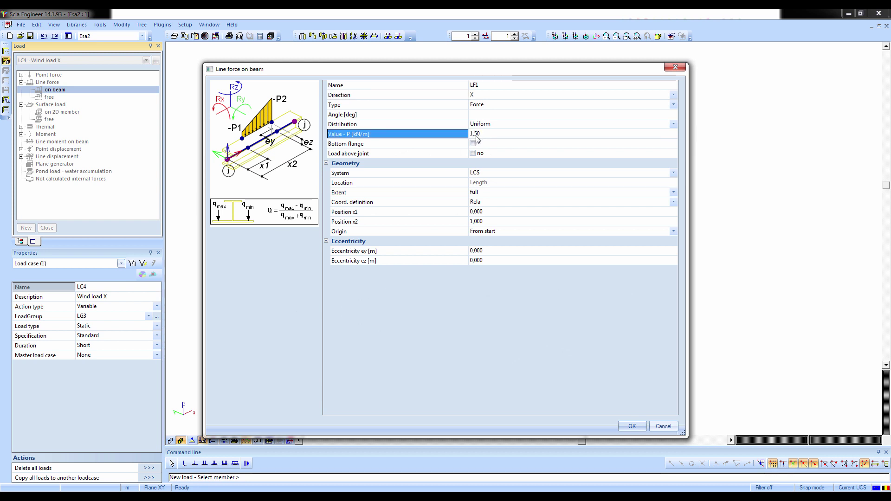
left_click(482, 173)
left_click(487, 173)
left_click(488, 183)
left_click(622, 427)
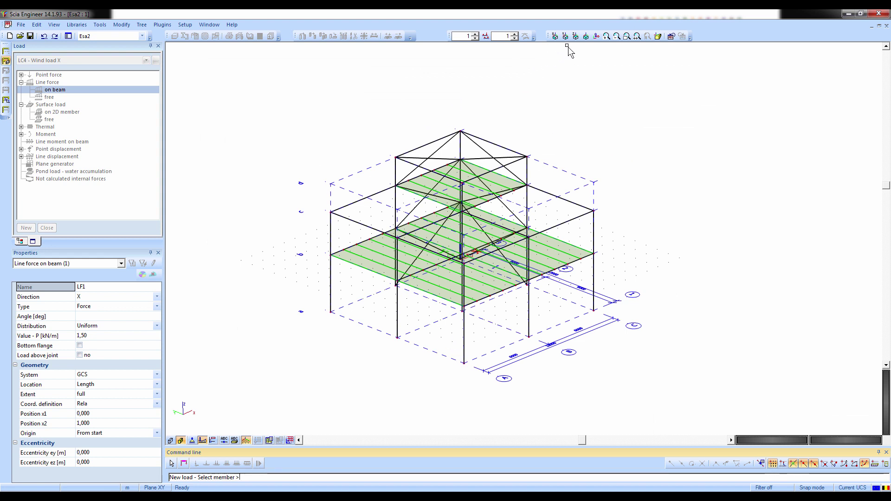
Place the X-direction line force on the columns along grid line A and finish the load input
left_click(576, 36)
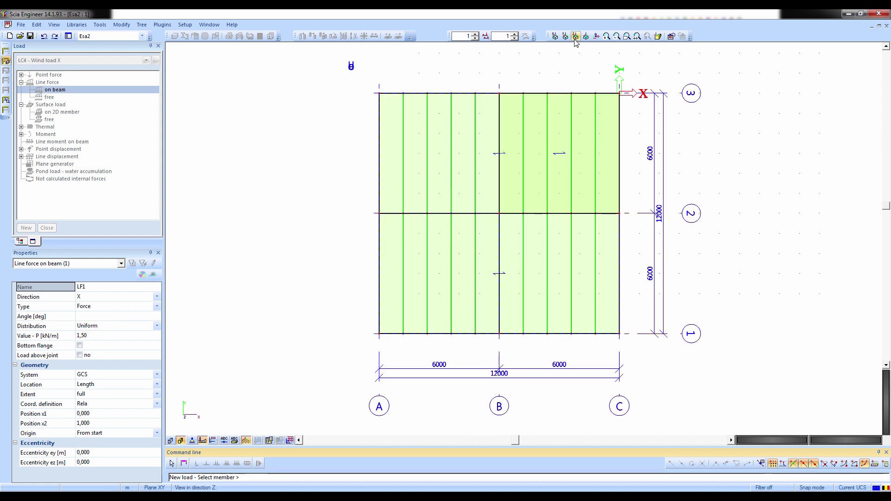
left_click_drag(389, 106, 389, 106)
left_click_drag(338, 179, 395, 235)
left_click_drag(347, 302, 391, 354)
right_click_drag(389, 352, 401, 315, "ctrl")
key("Escape")
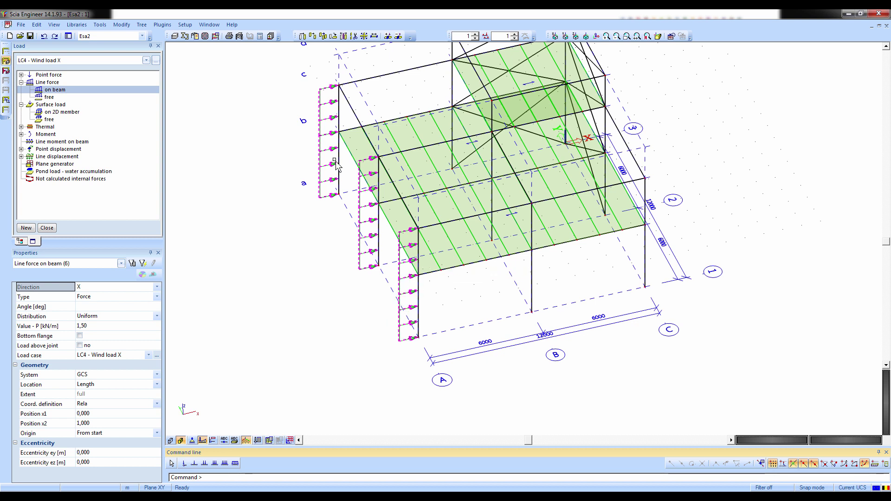
Switch the direction of the selected column line forces to Y and back to X
left_click(95, 287)
left_click(92, 304)
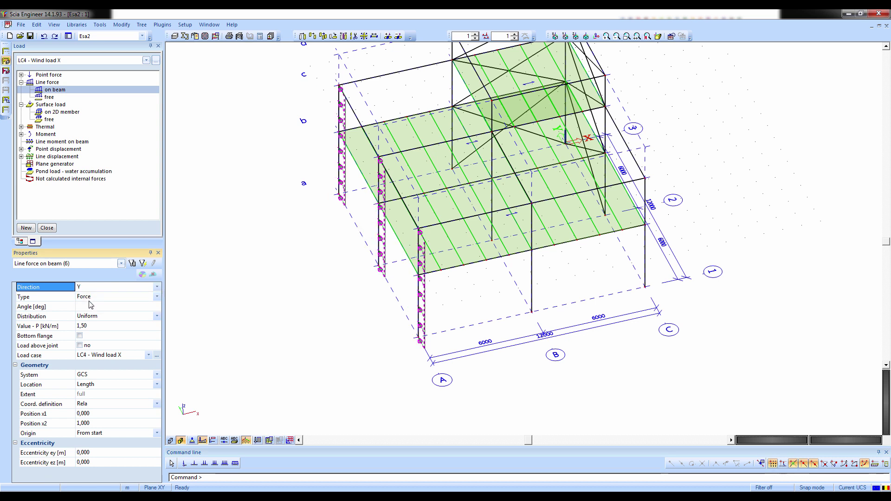
left_click(93, 288)
left_click(86, 298)
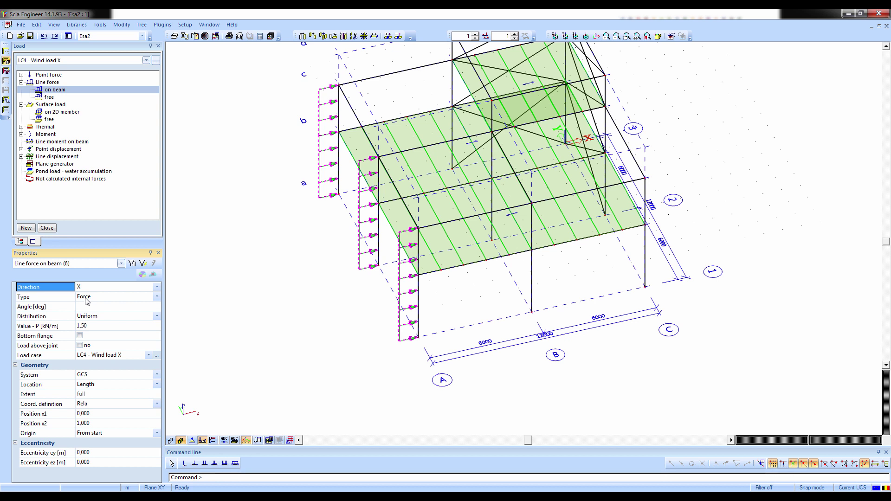
Make LC5 - Wind load Y active and define a line force on beam in direction Y, 1.5 kN/m, GCS system
left_click(97, 60)
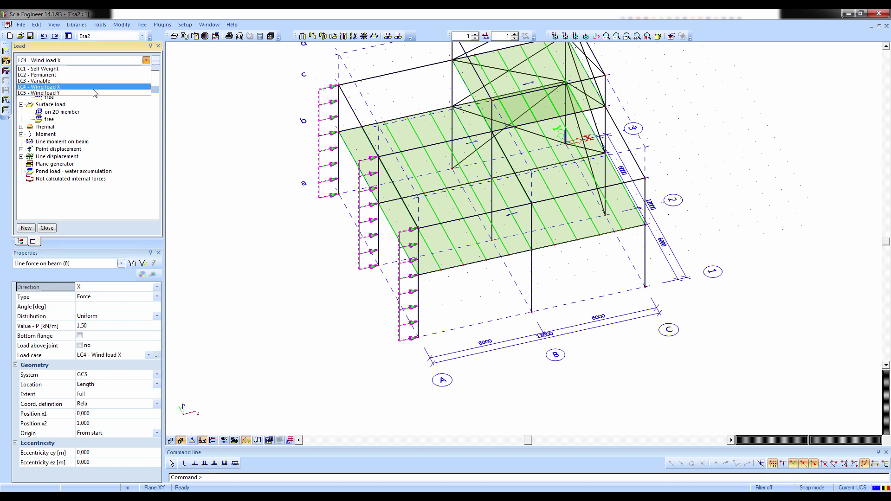
left_click(69, 91)
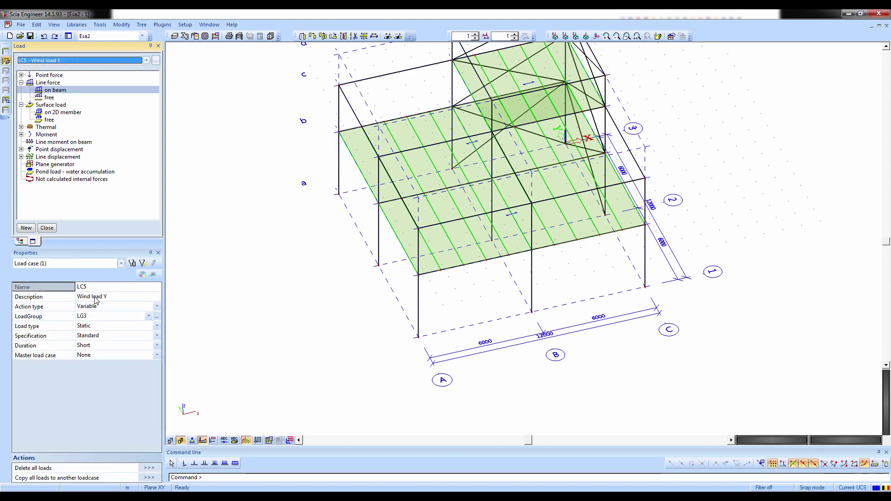
double_click(52, 90)
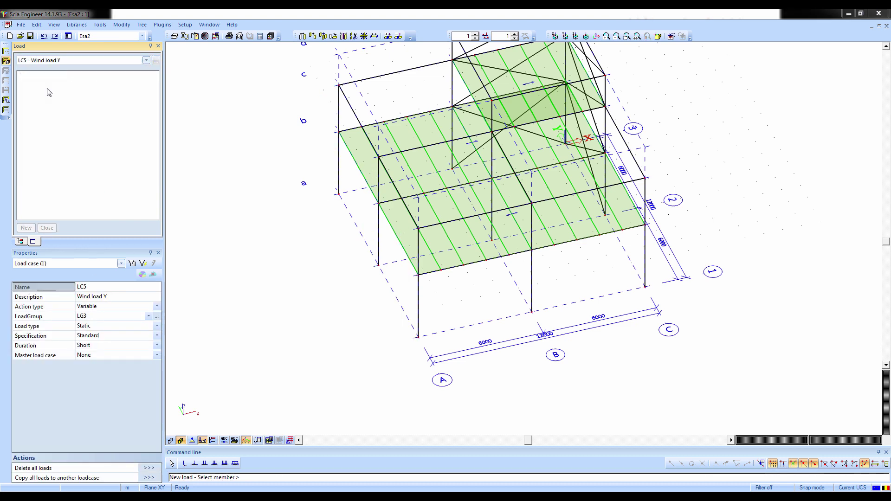
left_click(506, 96)
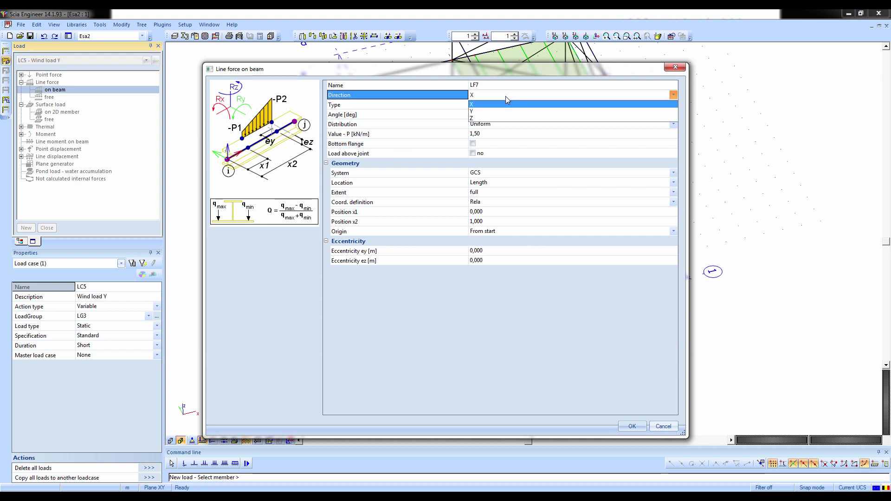
left_click(501, 114)
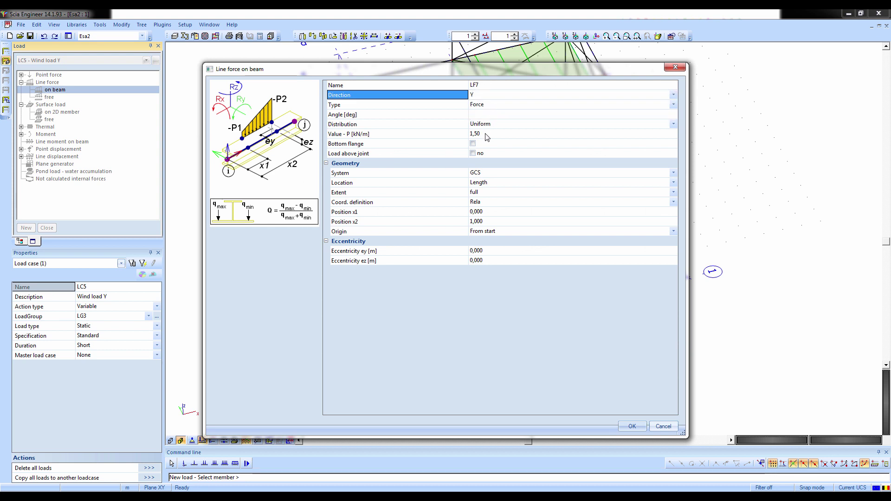
left_click(488, 133)
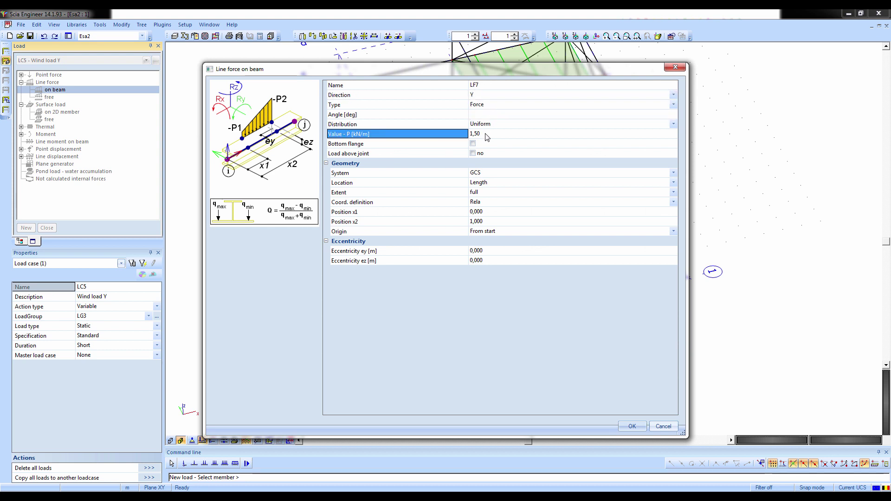
left_click(482, 175)
left_click(482, 182)
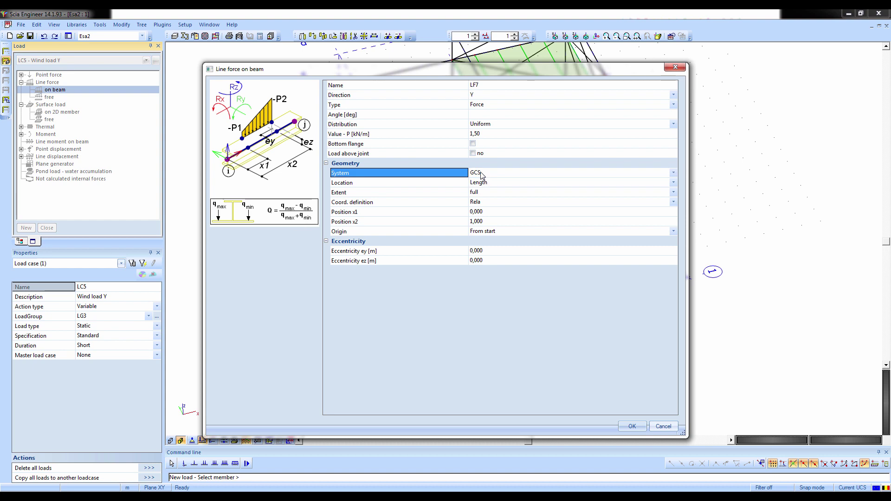
left_click(631, 426)
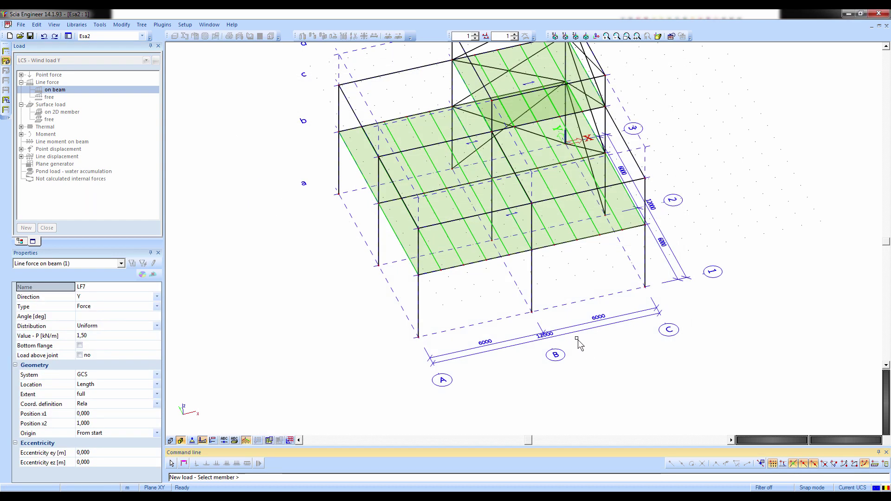
Apply the Y-direction line force to the columns along grid line 1 and close the load input
right_click_drag(487, 349, 471, 384, "ctrl")
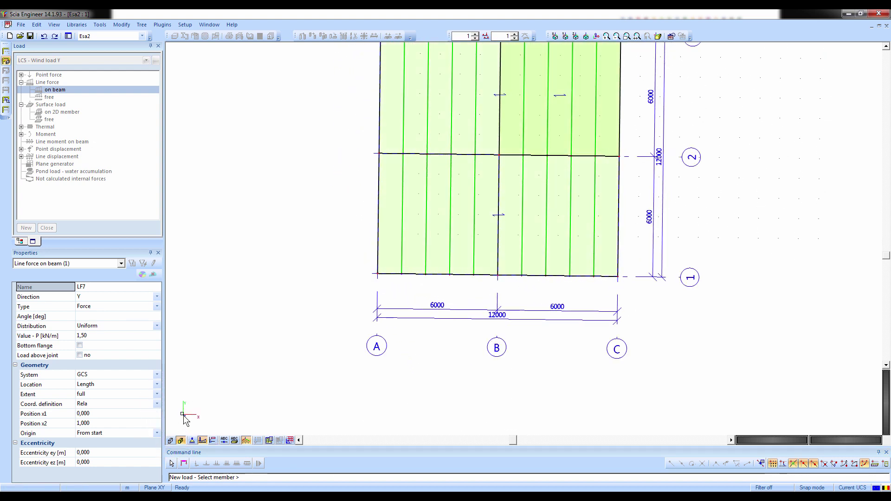
left_click(379, 280)
right_click_drag(612, 338, 573, 305, "ctrl")
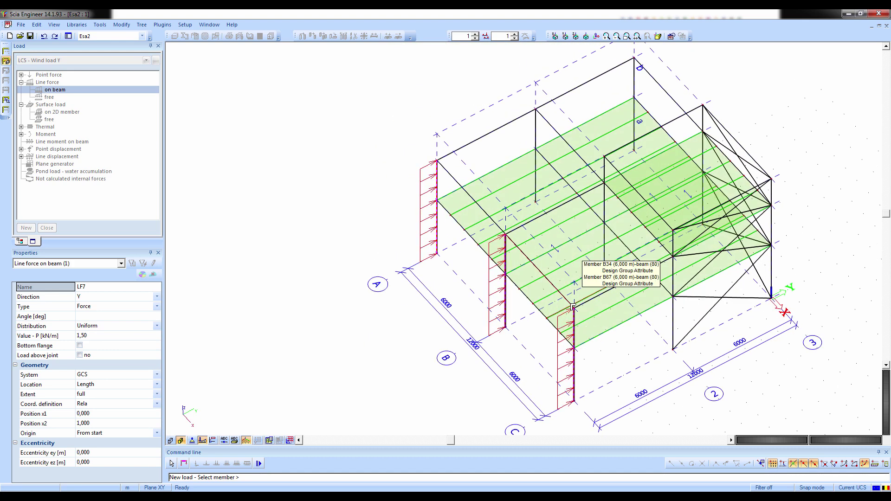
key("Escape")
key("Escape")
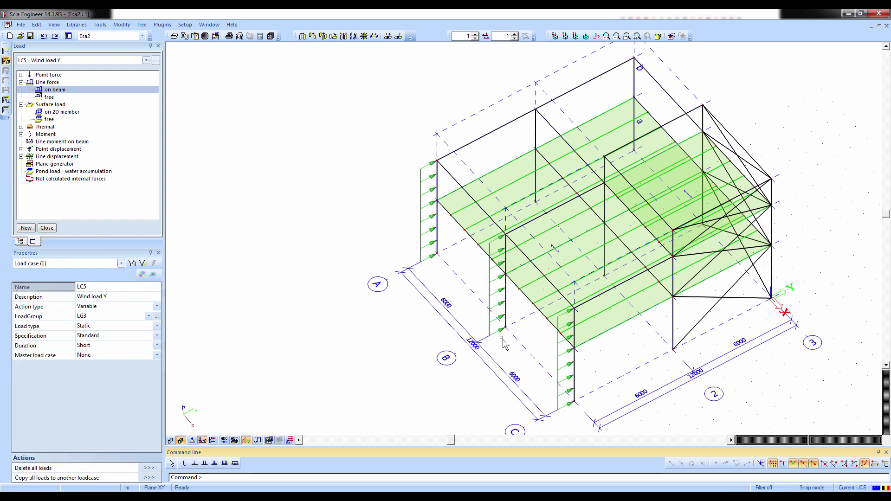
right_click_drag(490, 346, 263, 168, "ctrl")
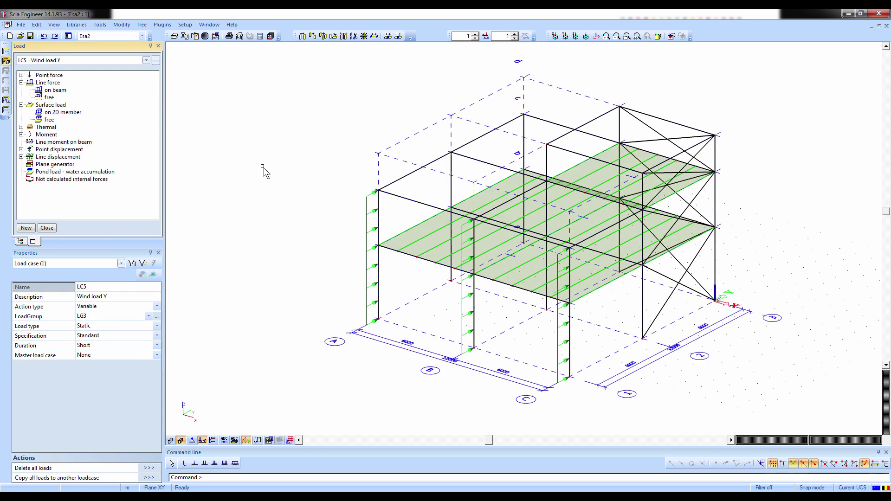
left_click(52, 227)
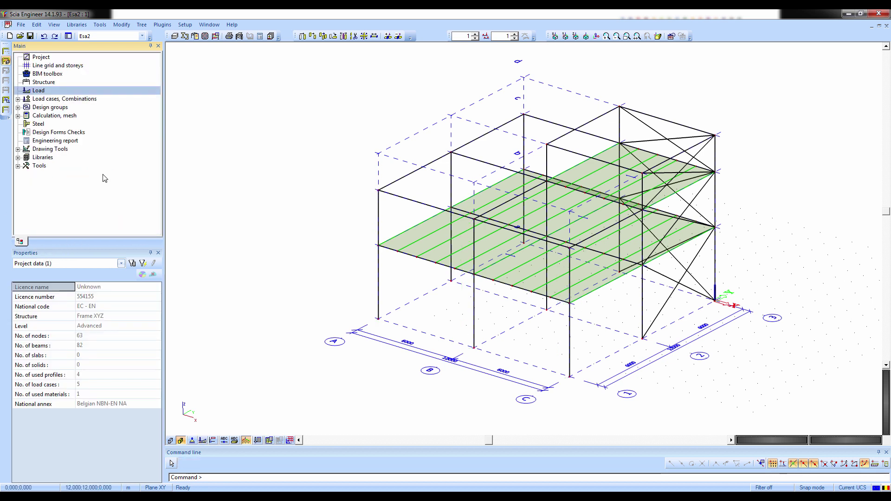
Create a load combination named ULS - set B of type EN-ULS (STR/GEO) Set B containing all load cases
left_click(19, 101)
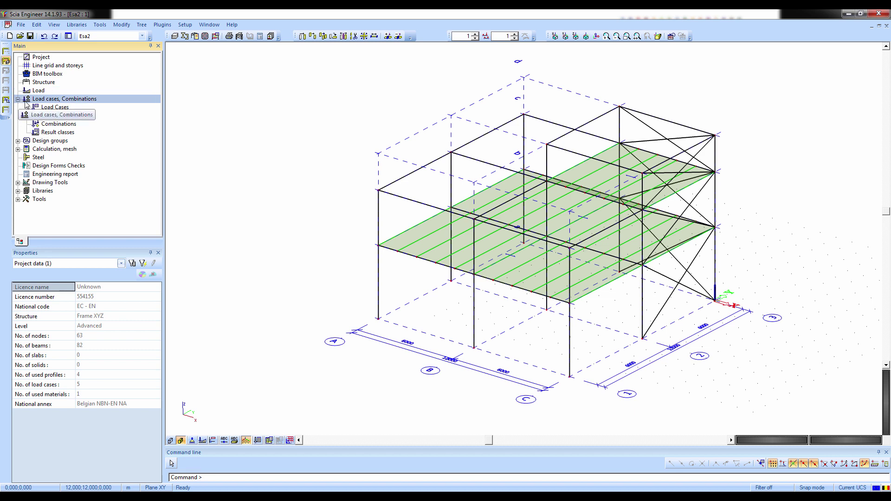
left_click(53, 108)
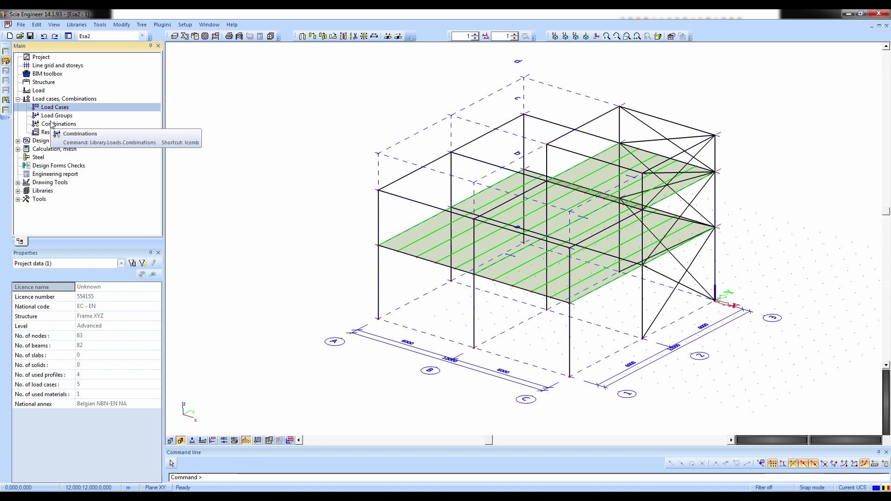
left_click(51, 124)
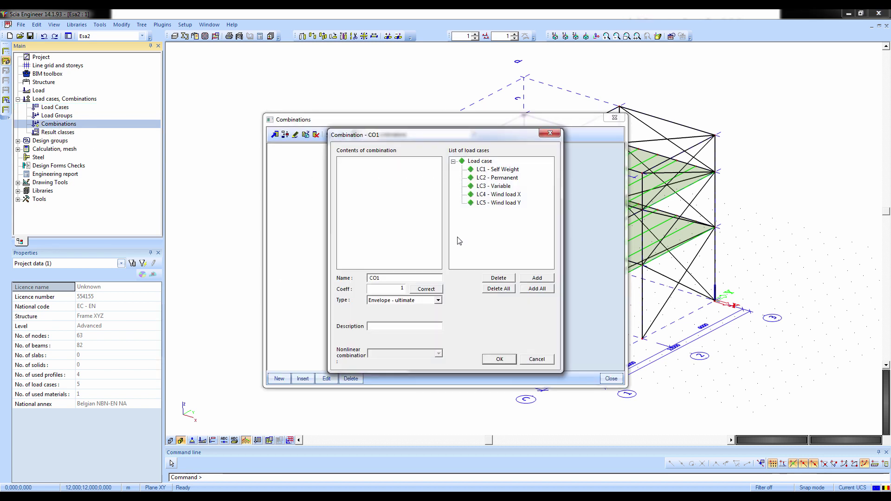
left_click(383, 300)
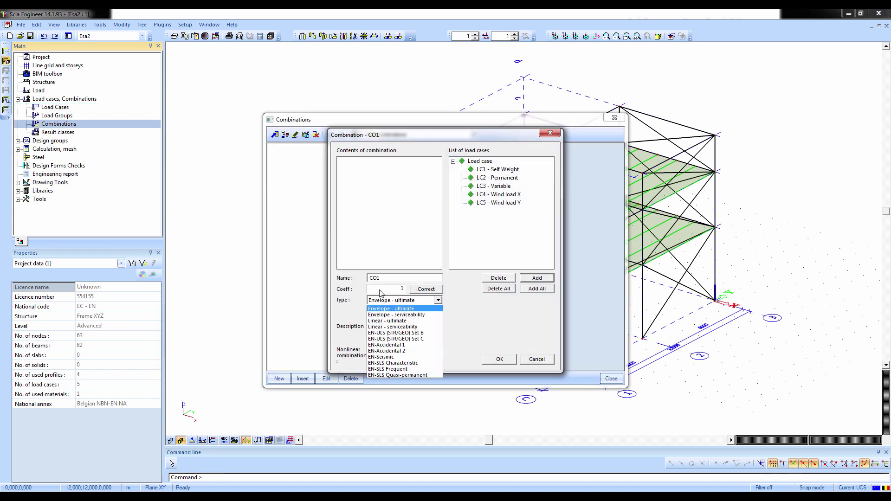
left_click(384, 334)
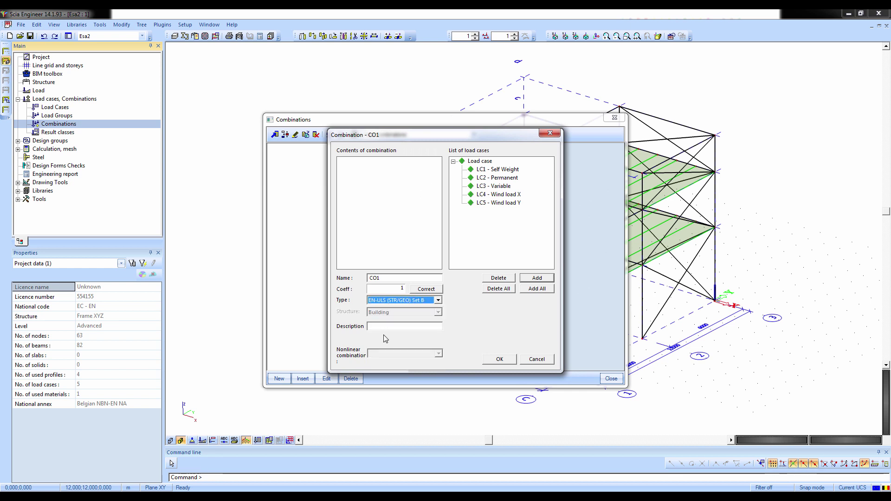
left_click(387, 279)
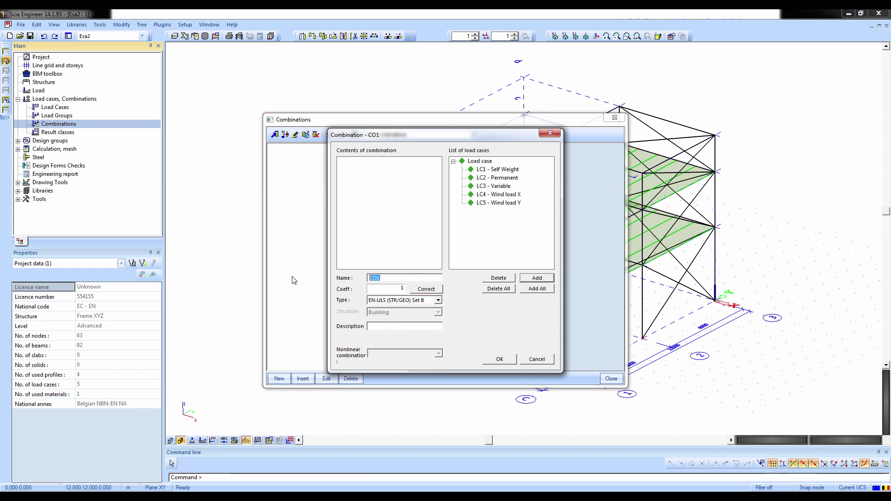
type("ULS - set B")
left_click(398, 299)
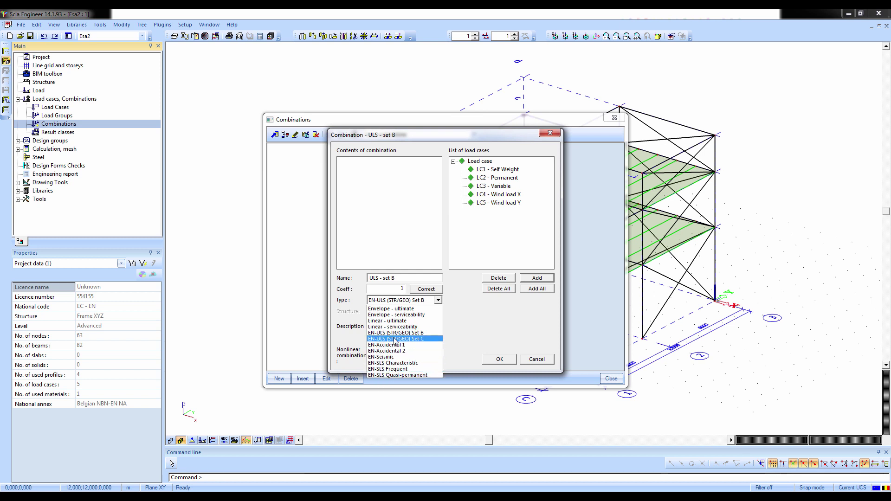
left_click(397, 333)
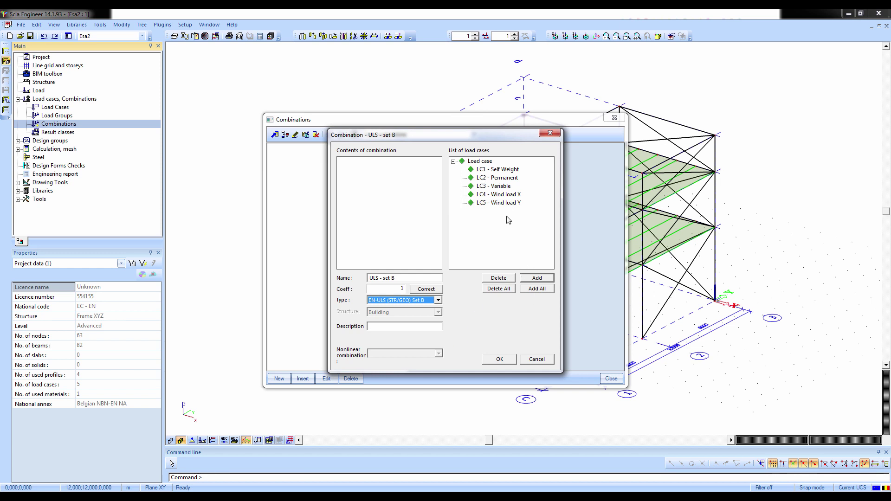
left_click_drag(518, 251, 469, 165)
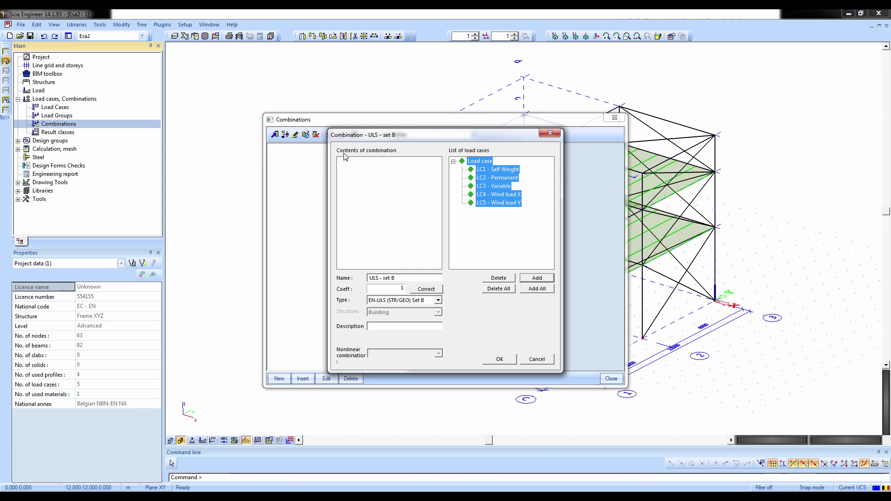
left_click(535, 289)
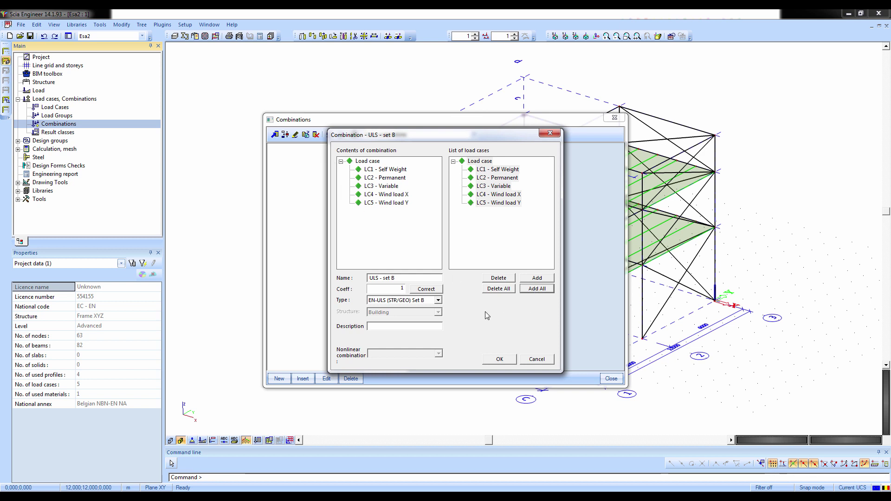
Remove LC4 - Wind load X from the combination's contents and add it back
left_click(398, 195)
left_click(490, 278)
left_click(497, 203)
left_click(497, 195)
left_click(537, 278)
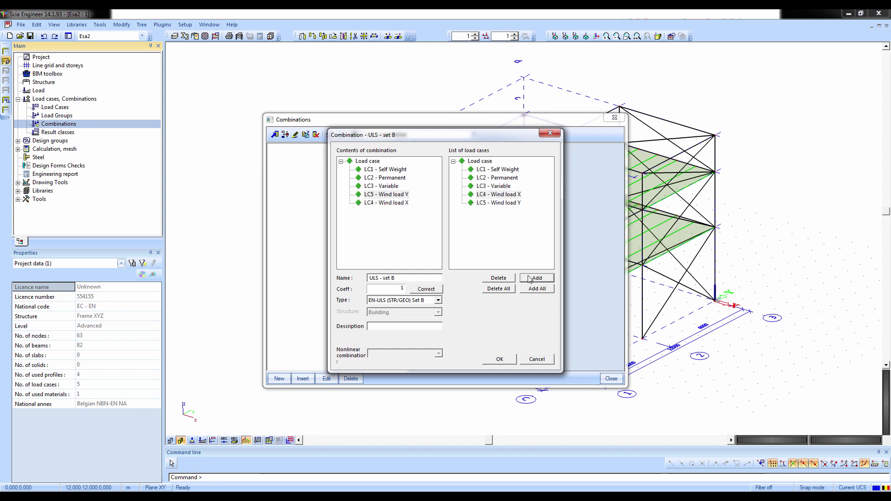
Accept the combination ULS - set B and explode it into linear combinations
left_click(503, 363)
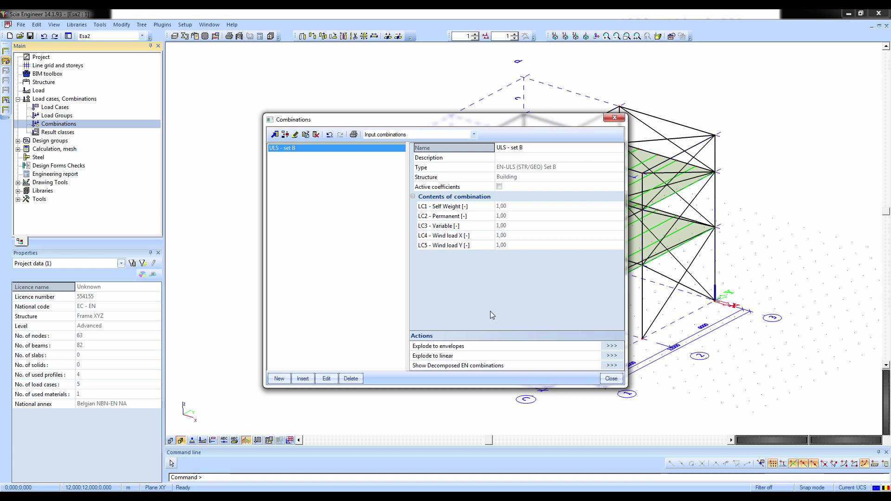
left_click(611, 356)
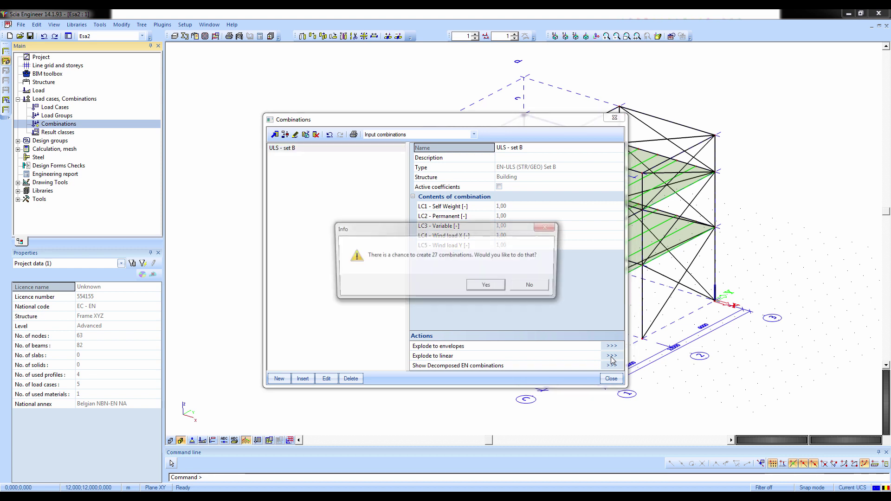
left_click(486, 288)
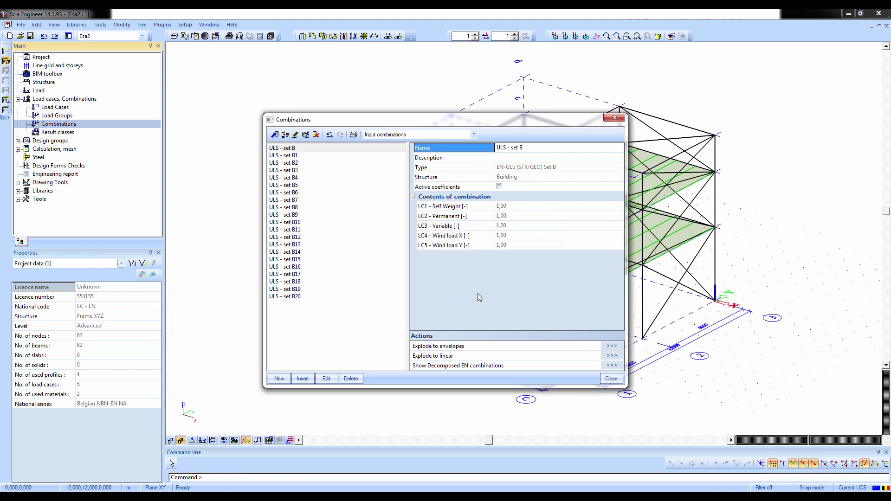
Examine the load cases and factors of the linear combinations ULS - set B1 to ULS - set B6
left_click(288, 156)
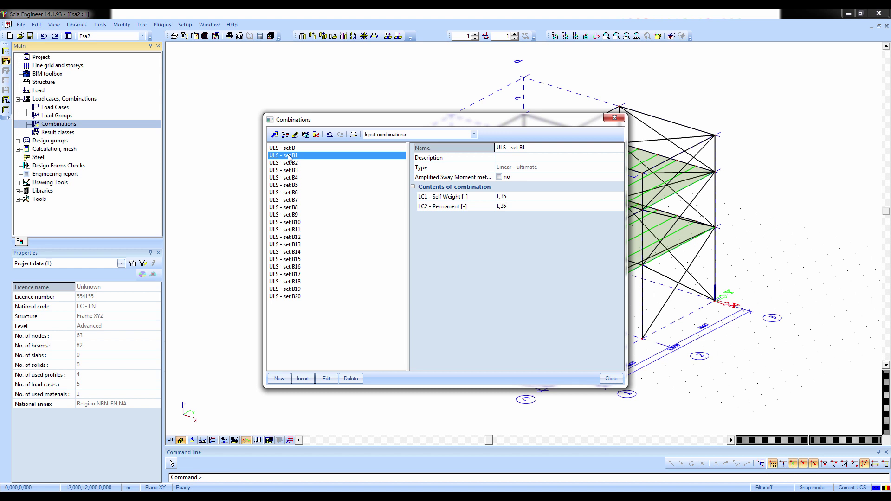
key("Down")
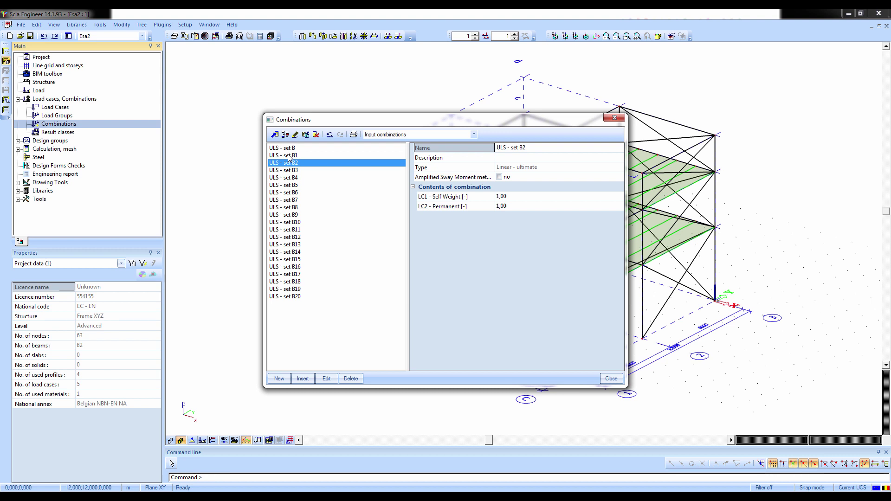
key("Down")
key("Down")
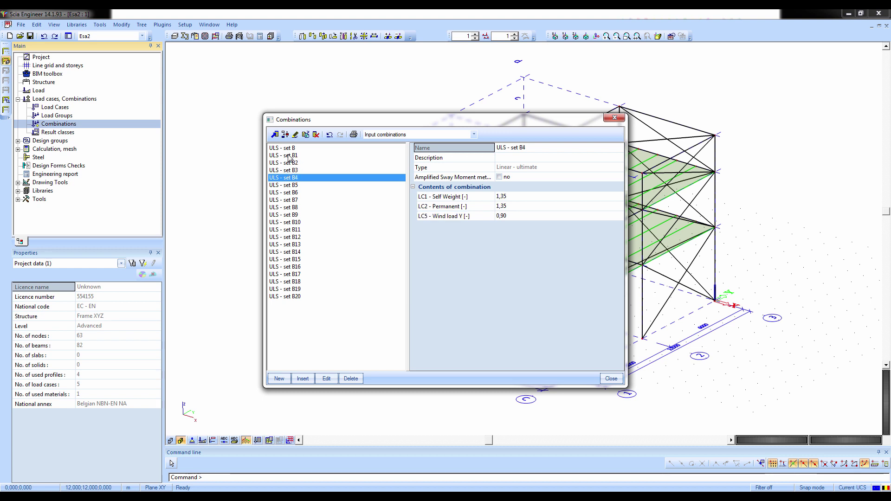
key("Down")
key("Down")
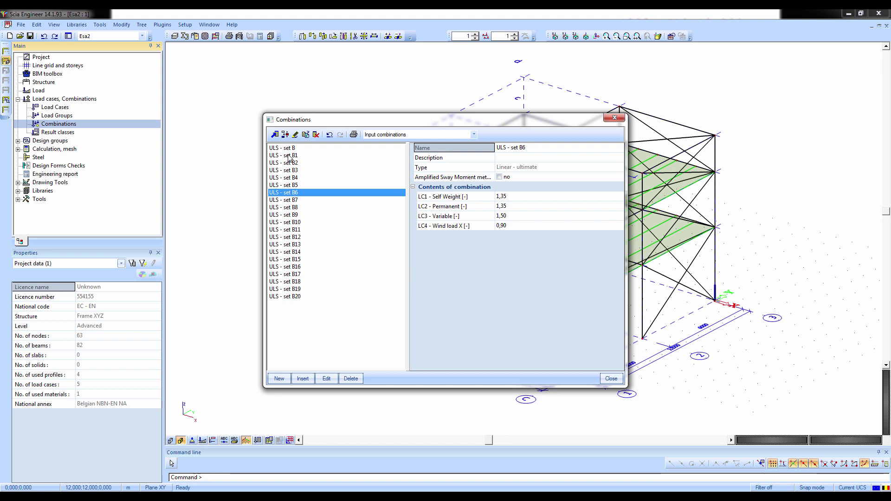
Examine the load cases and factors of the linear combinations from ULS - set B7 to ULS - set B14, returning to ULS - set B6
key("Down")
key("Down")
key("Down")
key("Down")
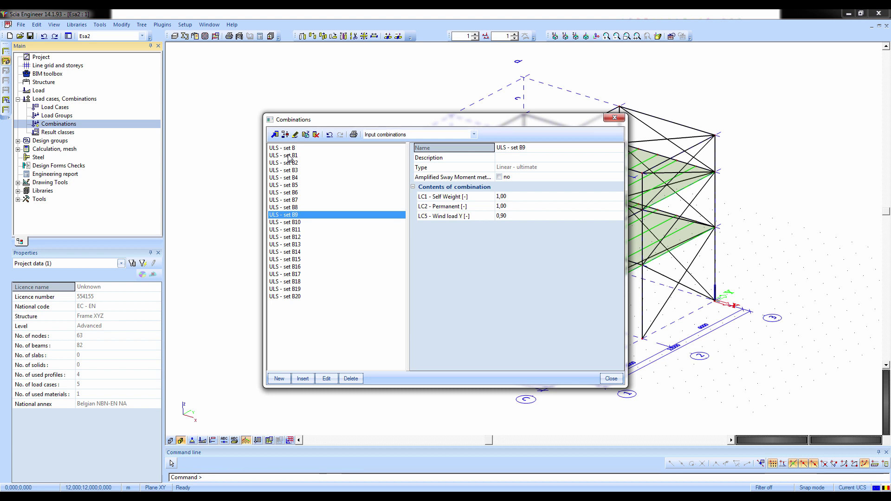
key("Down")
key("Down")
key("Down")
key("Down")
key("Down")
key("Down")
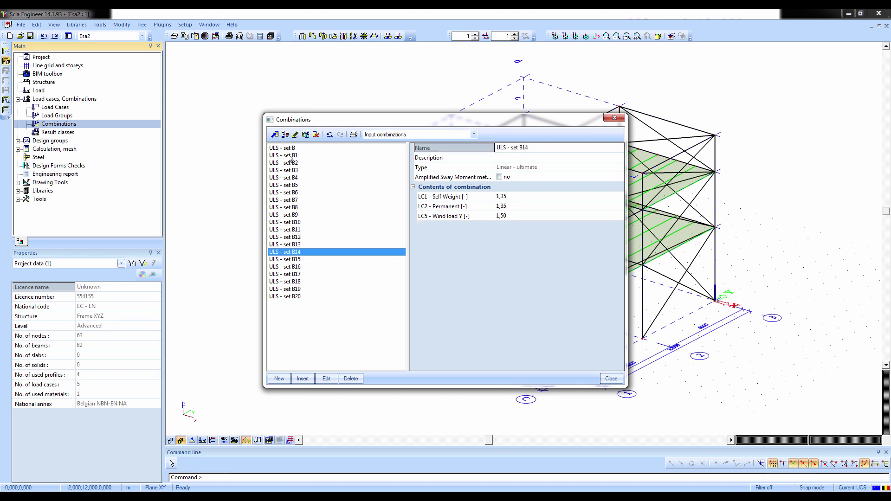
key("Down")
key("Up")
key("Up")
key("Up")
key("Up")
key("Up")
key("Up")
key("Up")
key("Up")
key("Up")
key("Up")
key("Up")
key("Up")
key("Up")
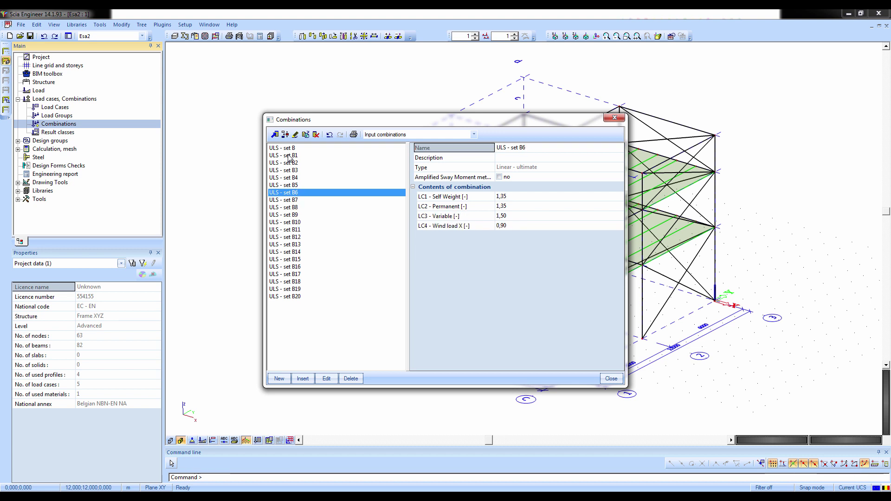
Delete the linear combinations ULS - set B1 to ULS - set B20, keeping only ULS - set B
left_click_drag(317, 308, 296, 149)
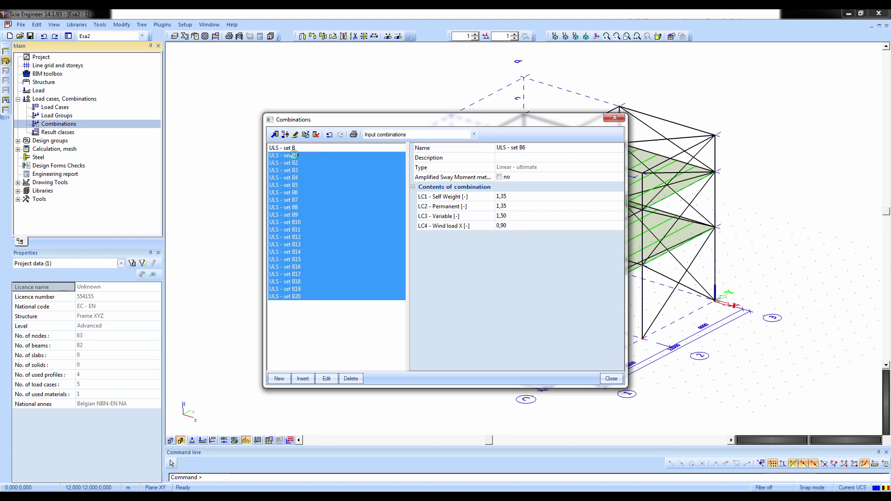
left_click(359, 380)
left_click(459, 285)
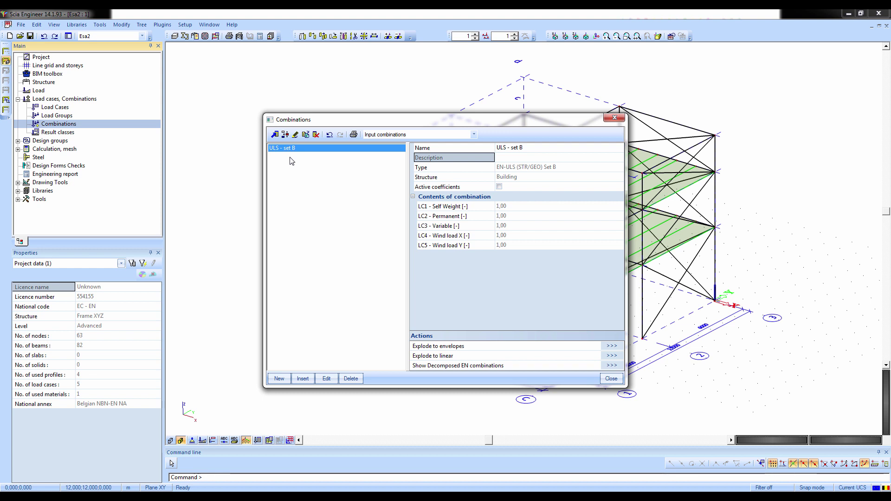
Create a load combination named SLS - Freq of type EN-SLS Frequent containing all five load cases
left_click(279, 380)
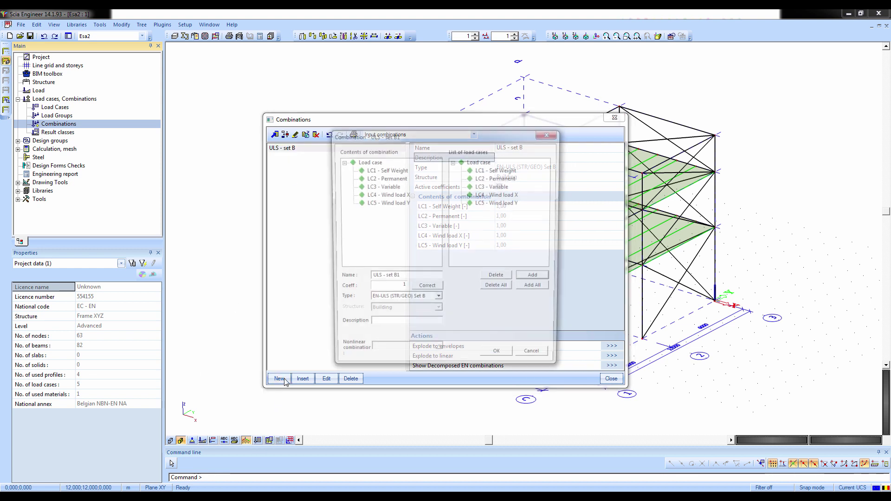
left_click(403, 300)
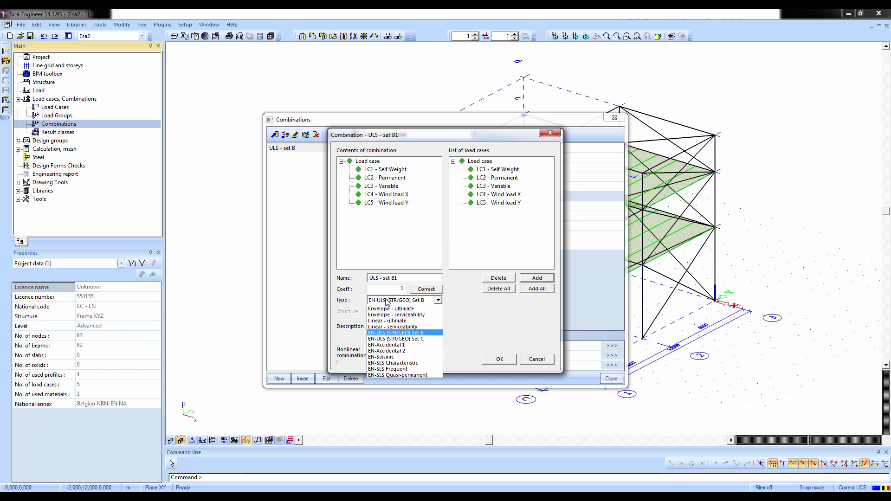
left_click(391, 369)
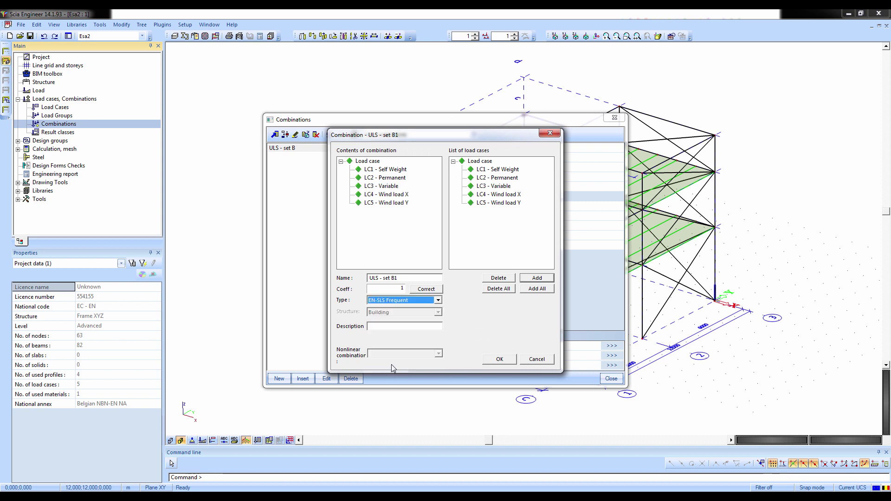
left_click(393, 278)
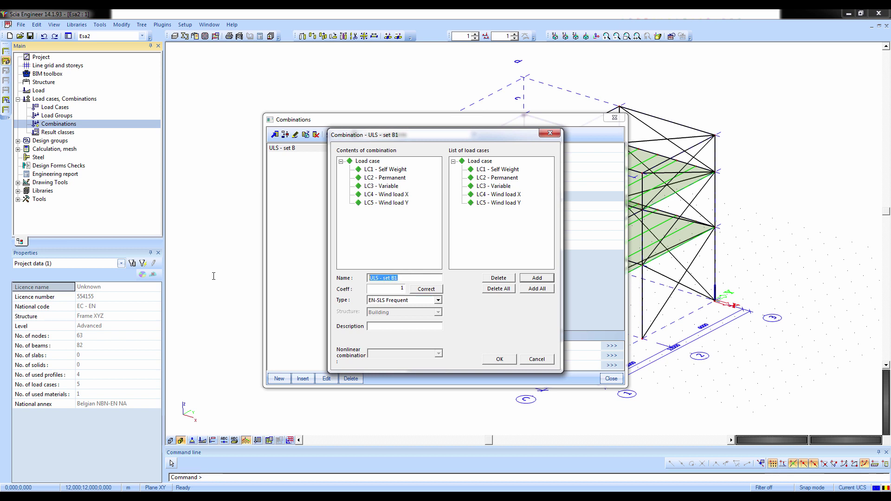
type("SLS")
left_click(500, 359)
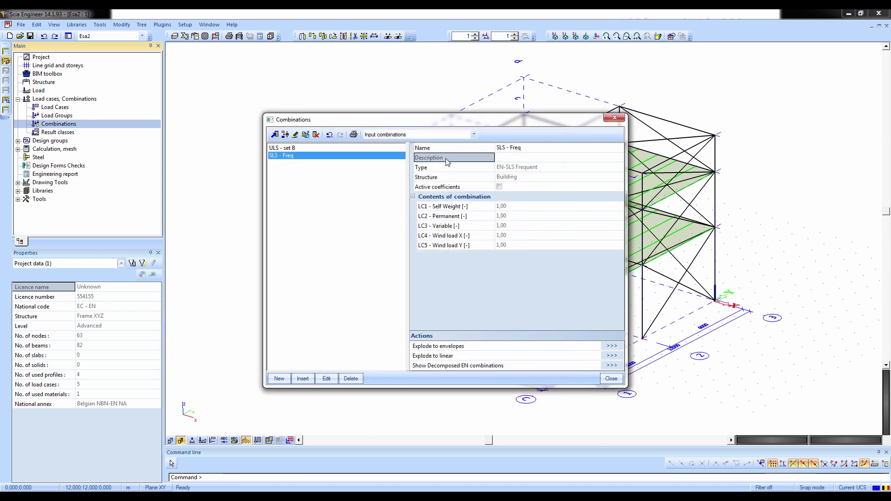
Explode SLS - Freq into linear combinations and examine the factors of SLS - Freq1 to SLS - Freq7
left_click(609, 356)
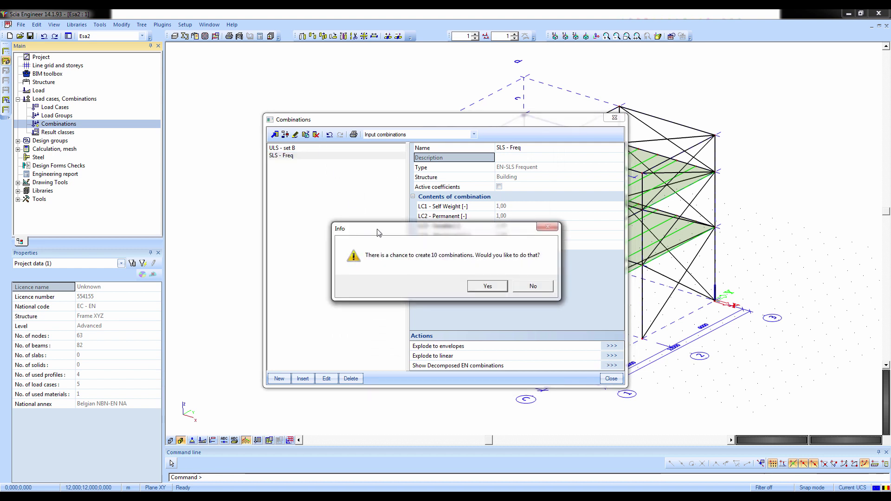
left_click(494, 287)
left_click(296, 162)
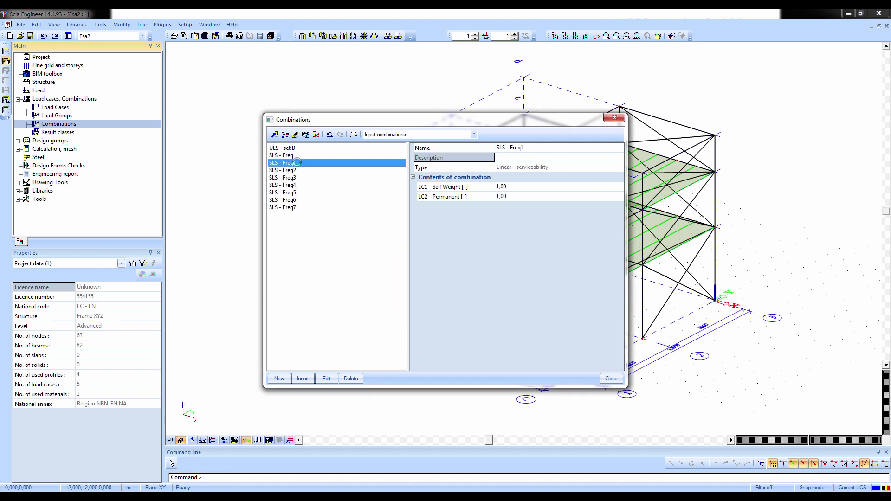
key("Down")
key("Down")
key("Down")
key("Down")
key("Down")
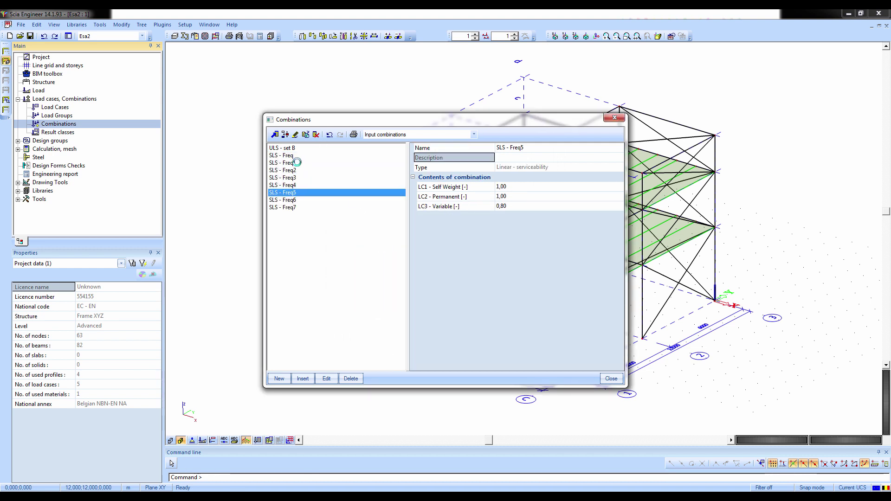
key("Down")
Delete the linear combinations SLS - Freq1 to SLS - Freq7 and close the combinations manager
left_click_drag(294, 221, 285, 167)
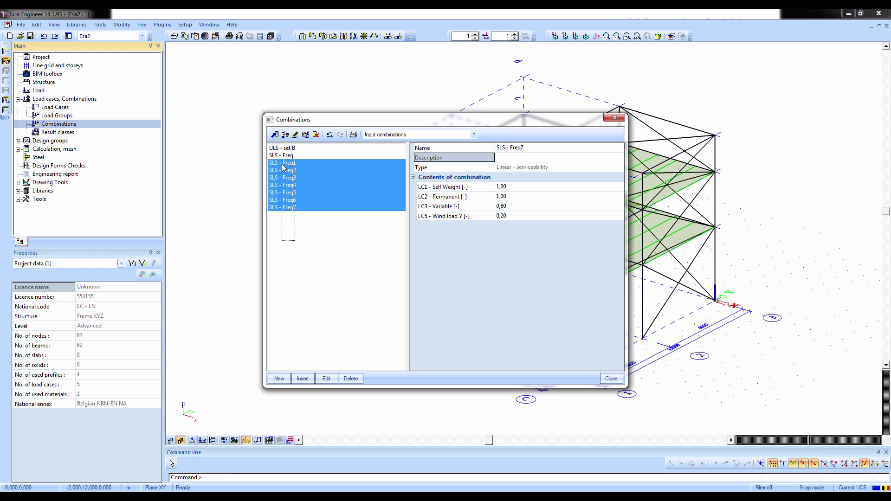
key("Delete")
key("Return")
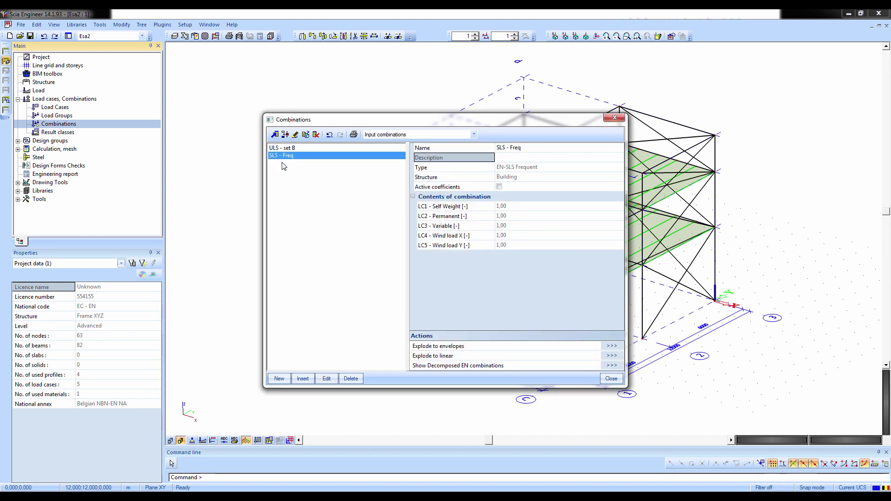
left_click(611, 379)
Run the linear calculation of the structure and accept its results
left_click(59, 149)
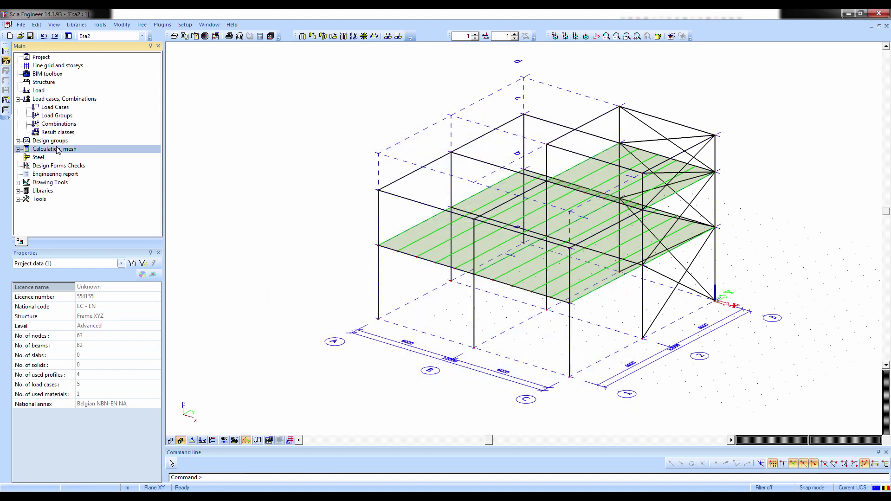
left_click(18, 149)
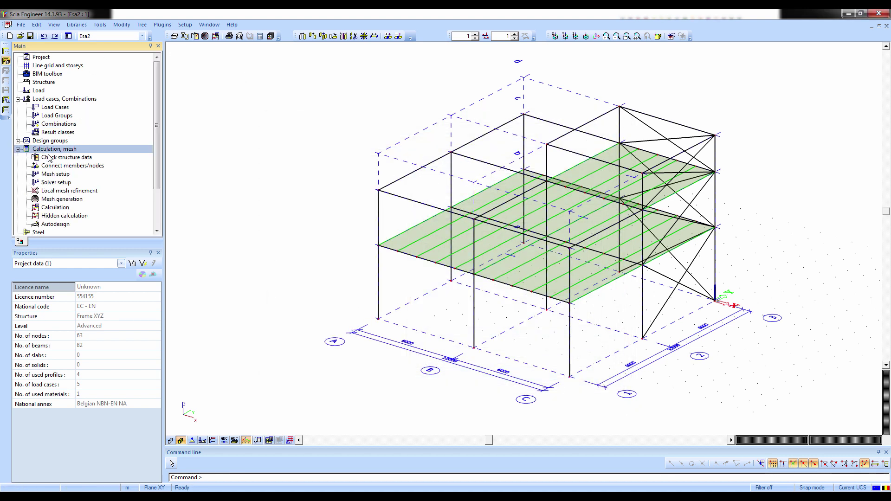
left_click(55, 207)
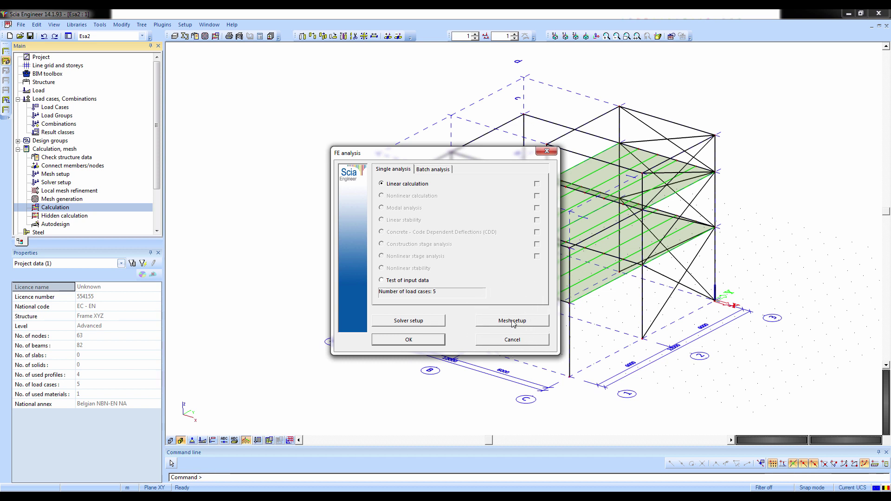
left_click(427, 343)
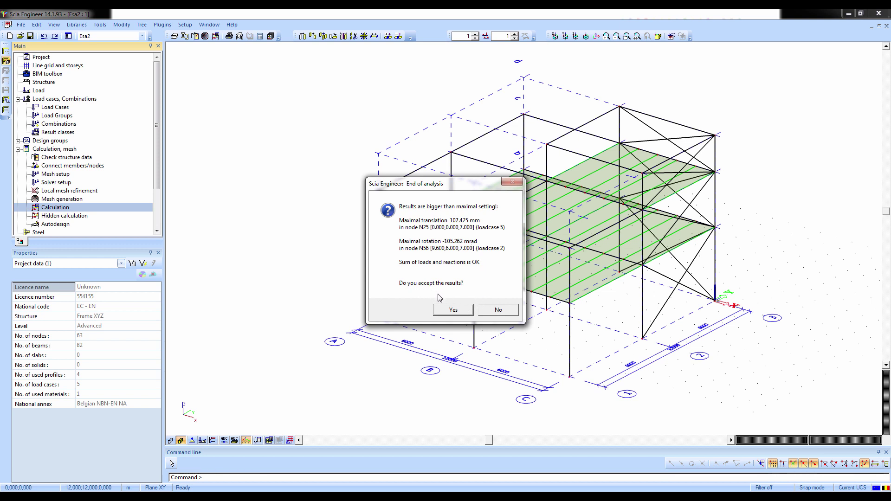
left_click(453, 310)
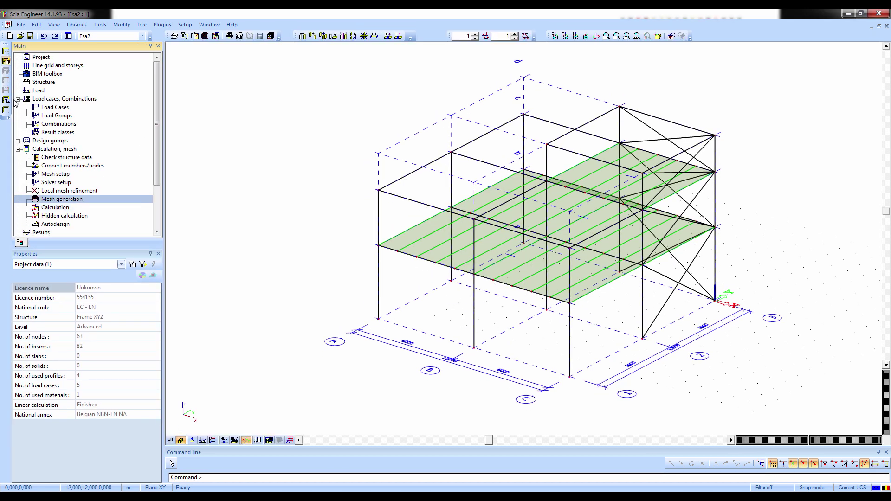
Display the displacement of nodes as a deformed mesh for all members under load case LC1 - Self Weight
left_click(18, 98)
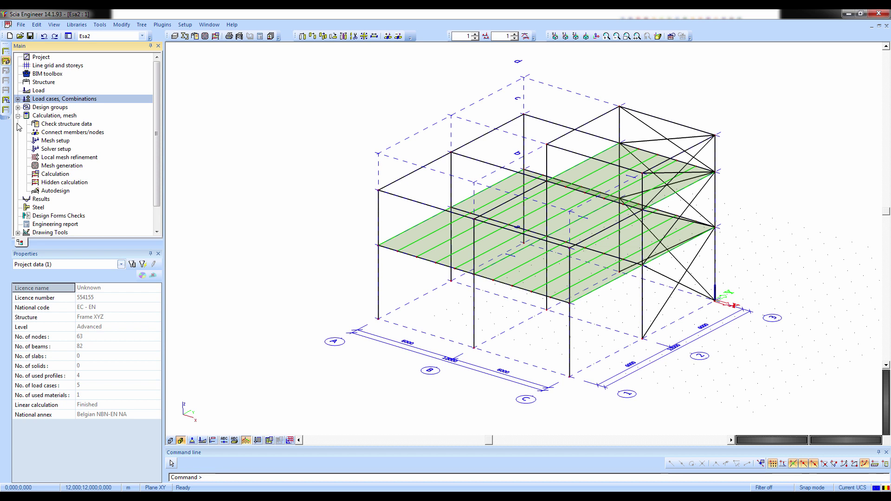
left_click(18, 116)
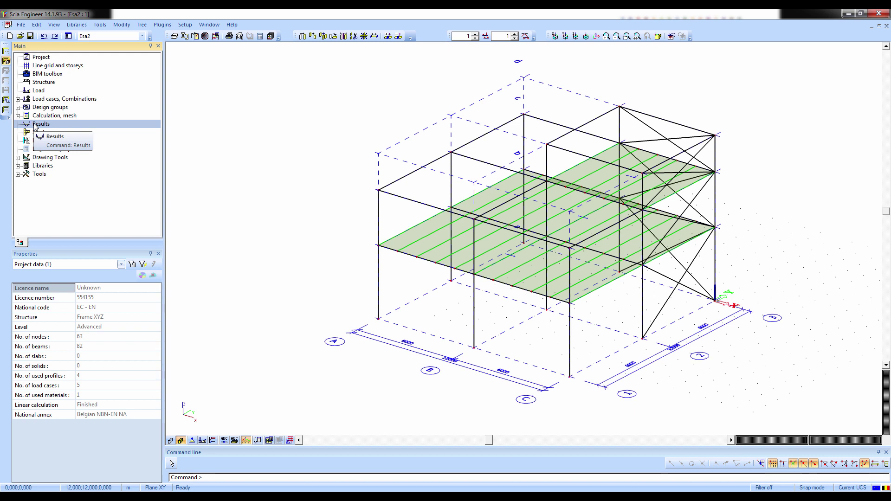
double_click(33, 124)
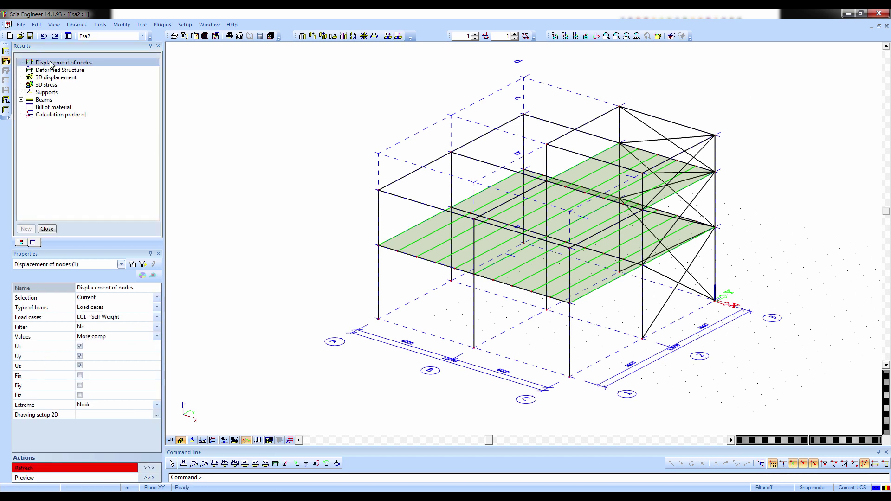
left_click(89, 338)
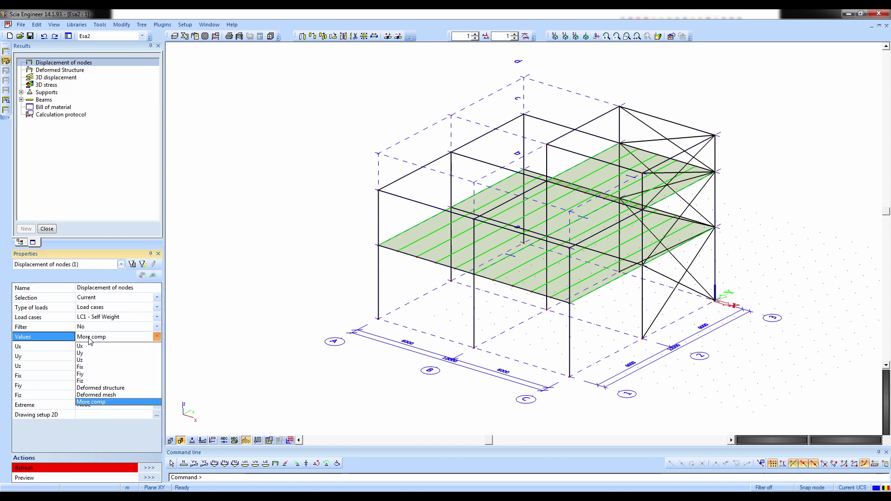
left_click(91, 395)
left_click(96, 299)
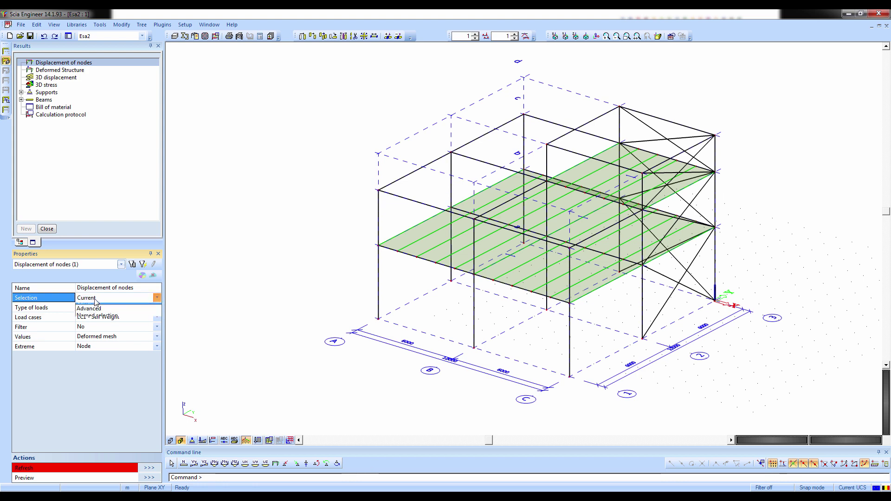
left_click(98, 307)
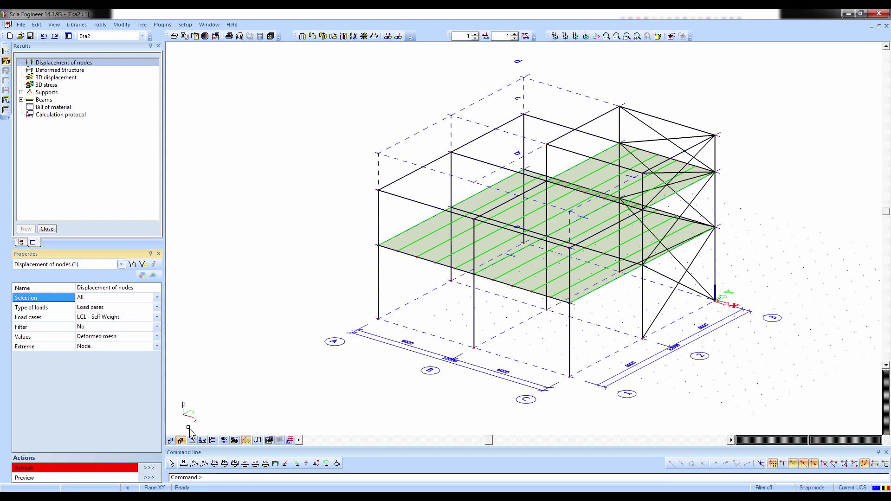
left_click(149, 468)
right_click_drag(303, 368, 300, 340, "ctrl")
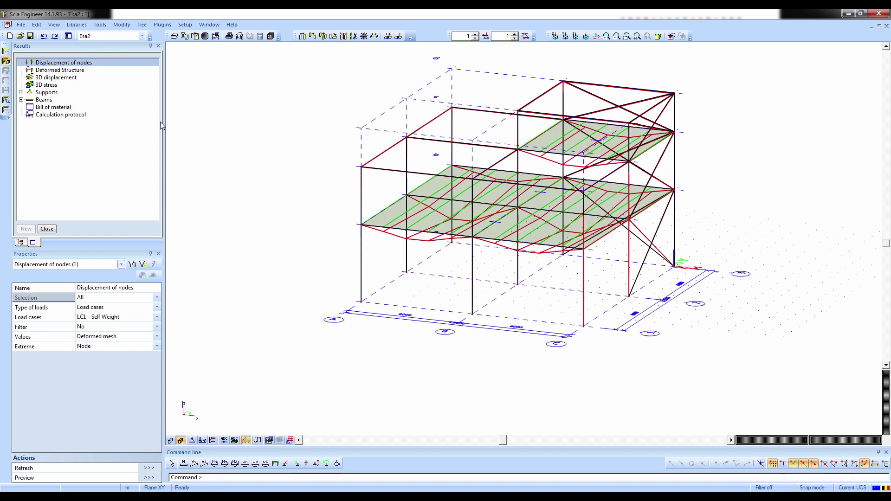
Display the 3D stress σ_x on all members for load case LC1 - Self Weight
key("Escape")
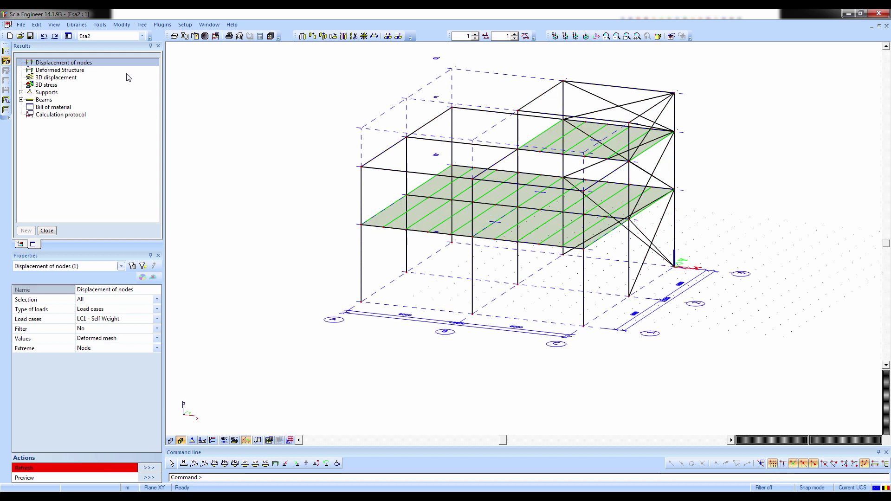
left_click(55, 84)
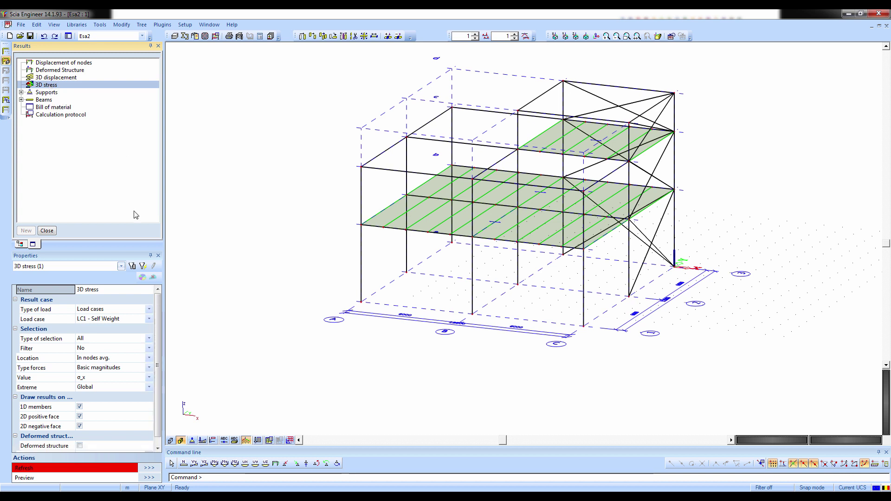
left_click(149, 468)
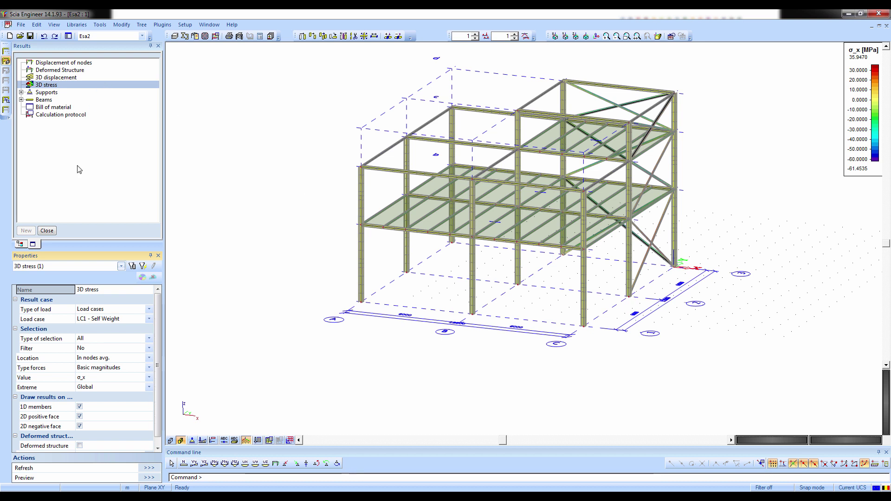
Switch the 3D stress results to combination ULS - set B and inspect σ_x closely at a floor beam-to-column joint
left_click(110, 310)
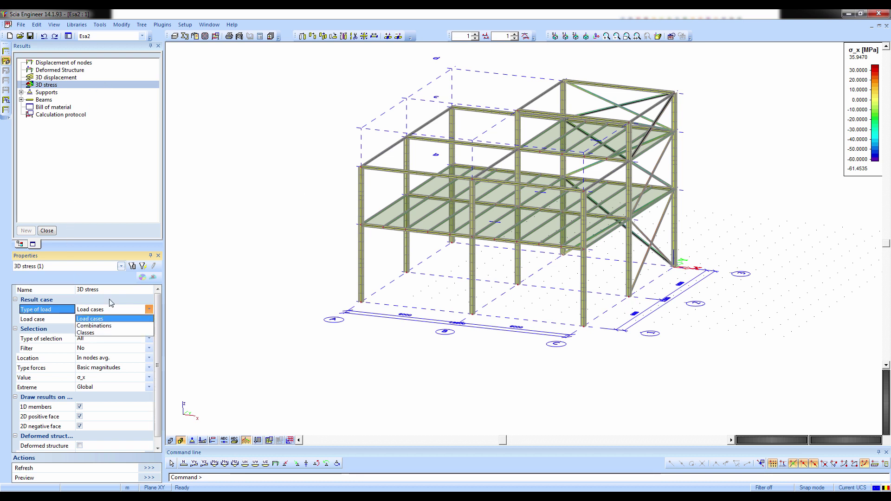
left_click(110, 317)
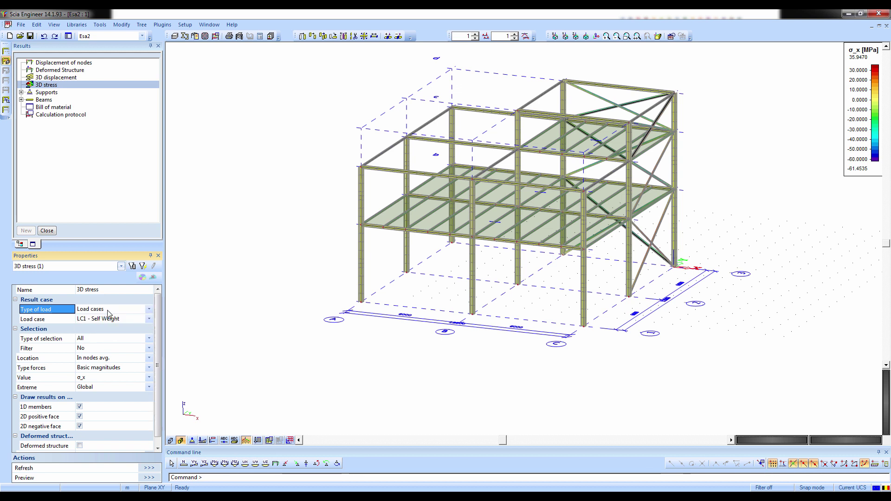
left_click(108, 310)
left_click(102, 325)
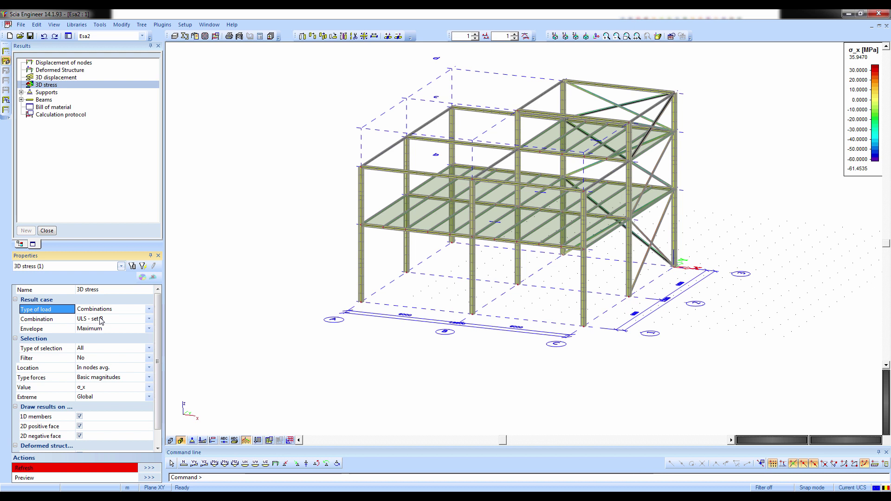
left_click(145, 468)
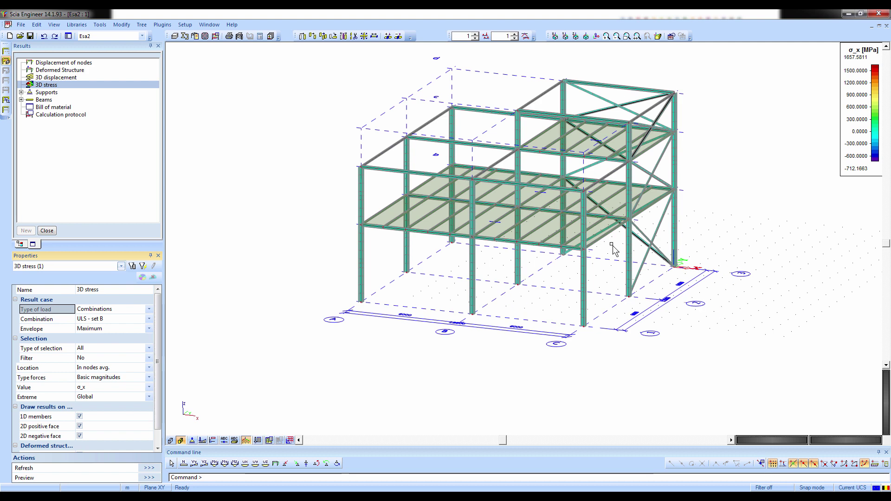
scroll(507, 206, "up", 5)
scroll(513, 210, "up", 2)
scroll(575, 215, "up", 3)
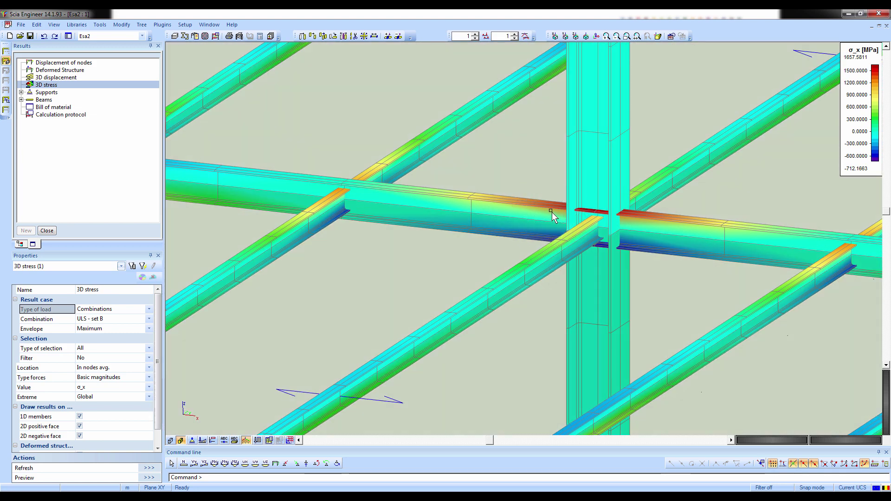
Display the vertical support reactions Rz at all supports for load case LC1 - Self Weight
scroll(552, 213, "down", 10)
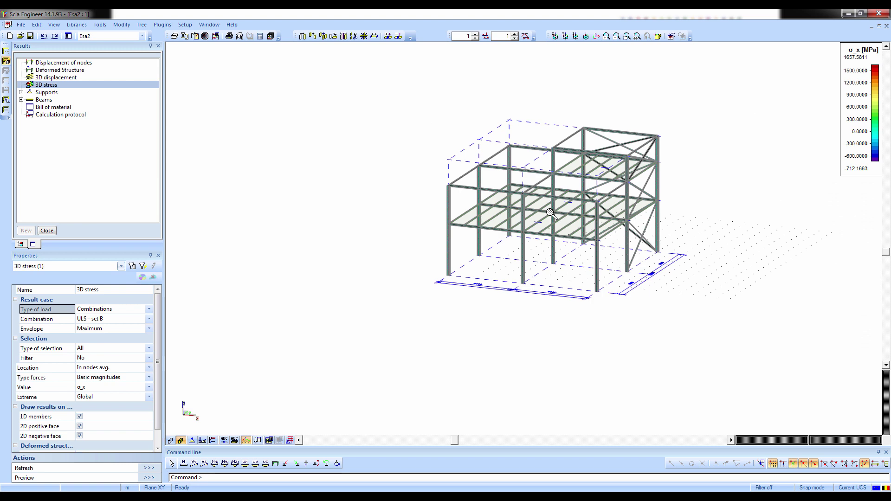
middle_click_drag(530, 223, 504, 239)
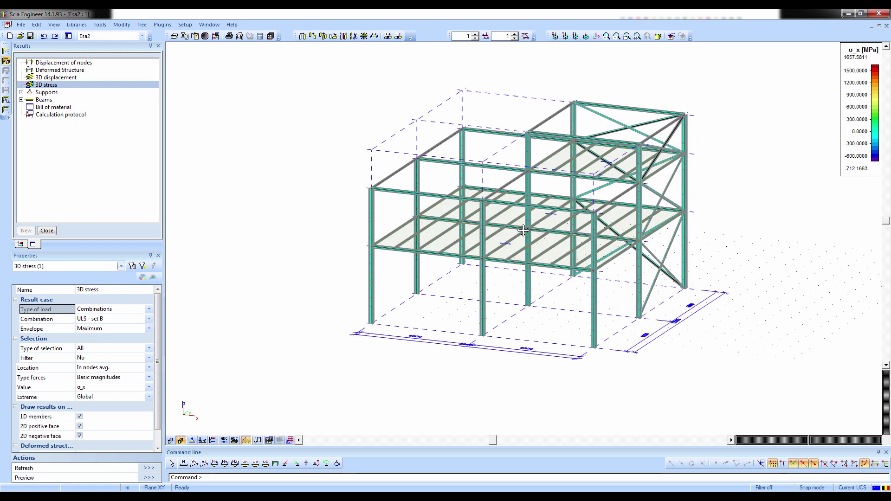
right_click_drag(482, 301, 471, 314, "ctrl")
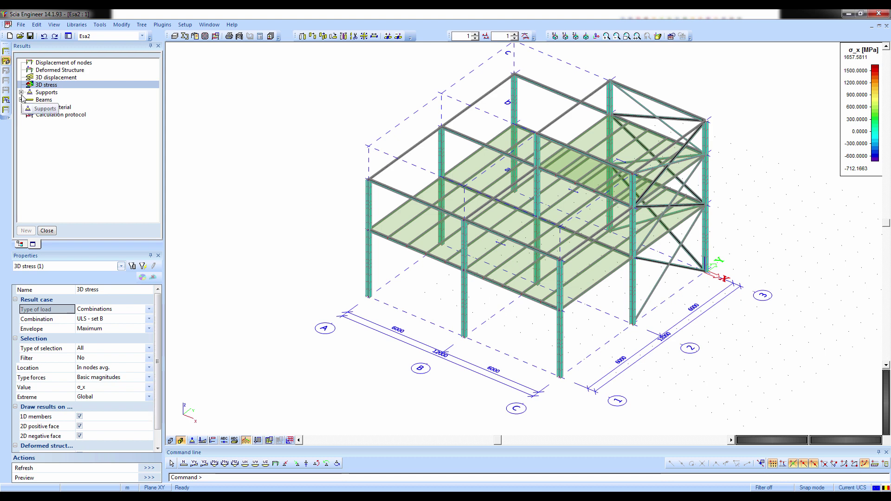
left_click(21, 93)
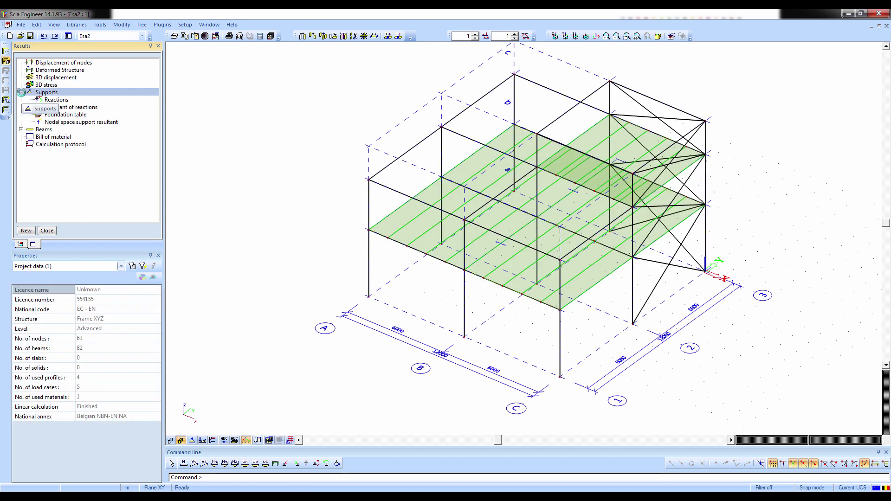
left_click(52, 100)
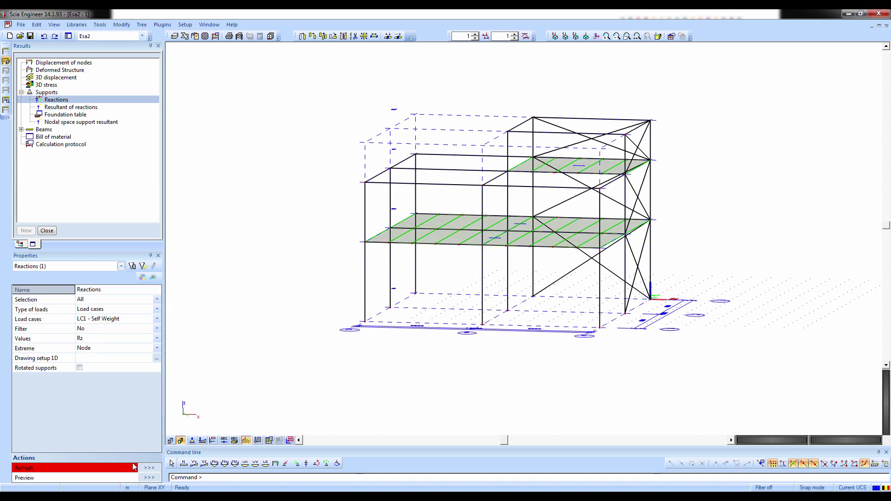
left_click(147, 469)
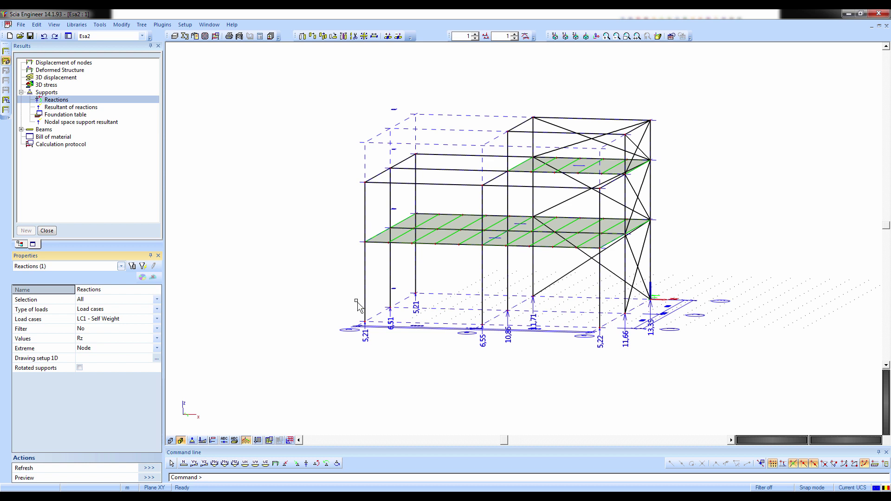
Switch the support reactions to combination ULS - set B and refresh the Rz results
left_click(104, 312)
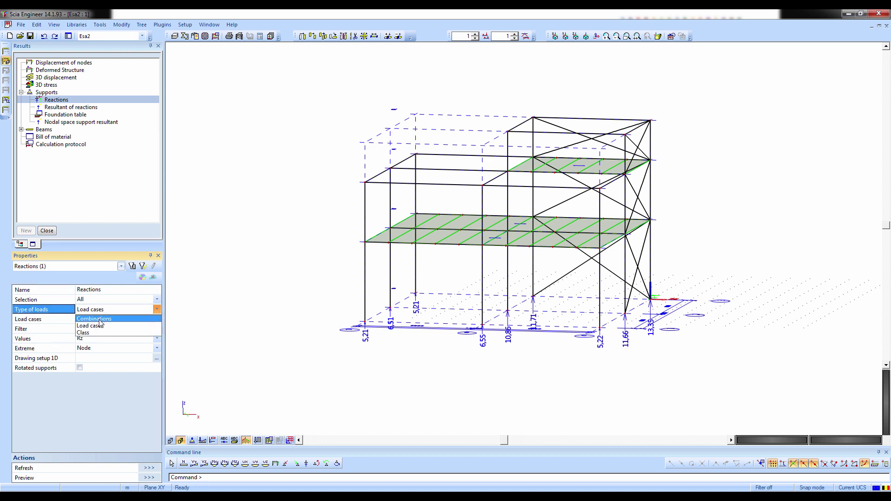
left_click(103, 325)
left_click(149, 468)
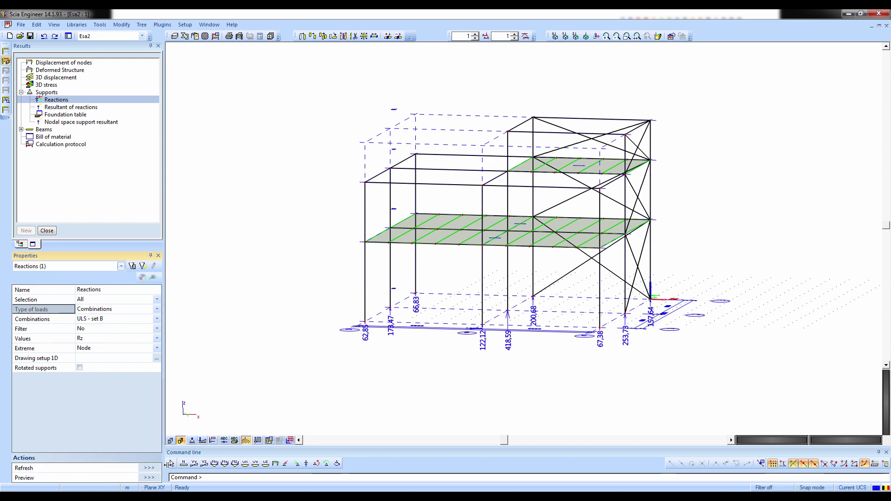
mouse_move(425, 416)
right_mouse_down("ctrl")
mouse_move(414, 417)
mouse_move(422, 418)
right_mouse_up("ctrl")
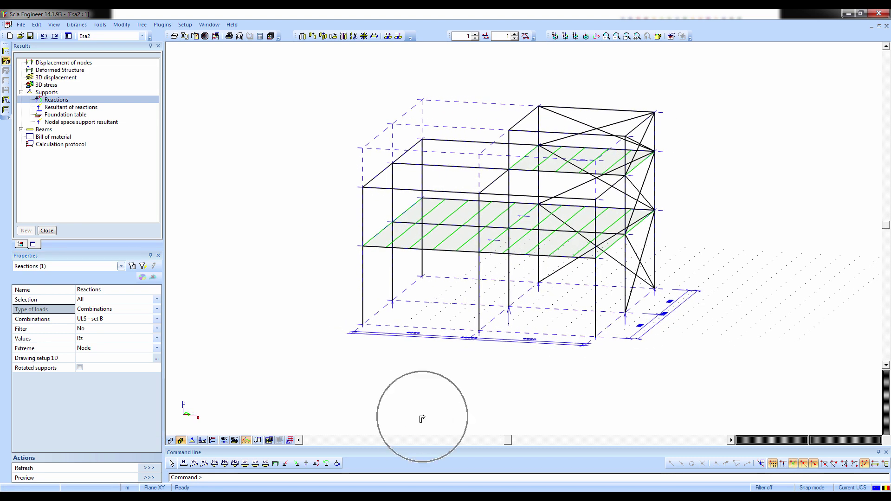
Set the reaction labels to show units with a 0 deg text angle, and redraw the results
left_click(157, 358)
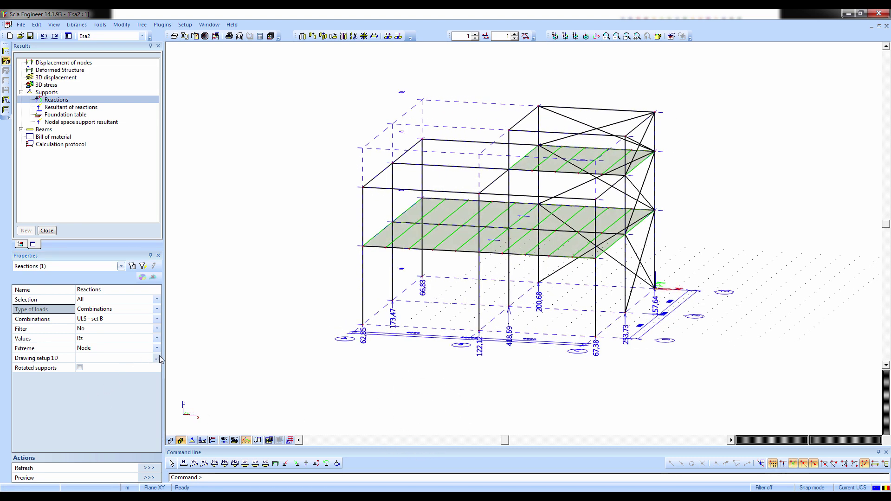
left_click(455, 238)
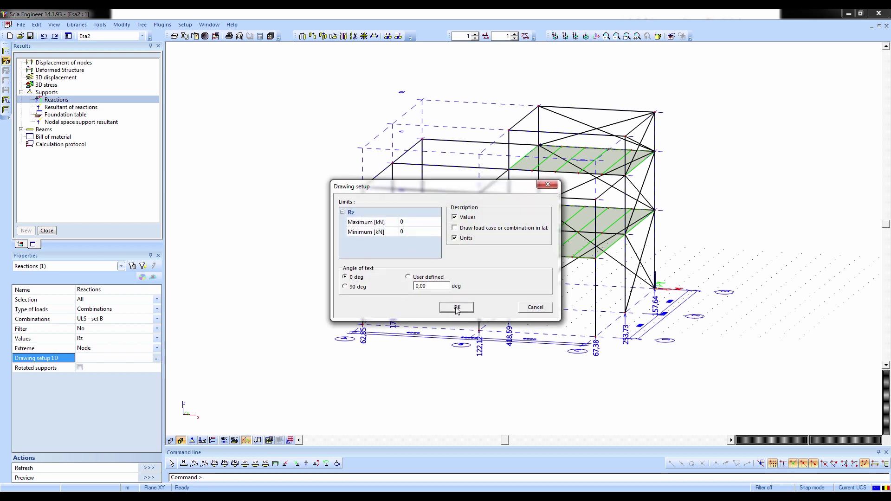
left_click(457, 308)
left_click(142, 469)
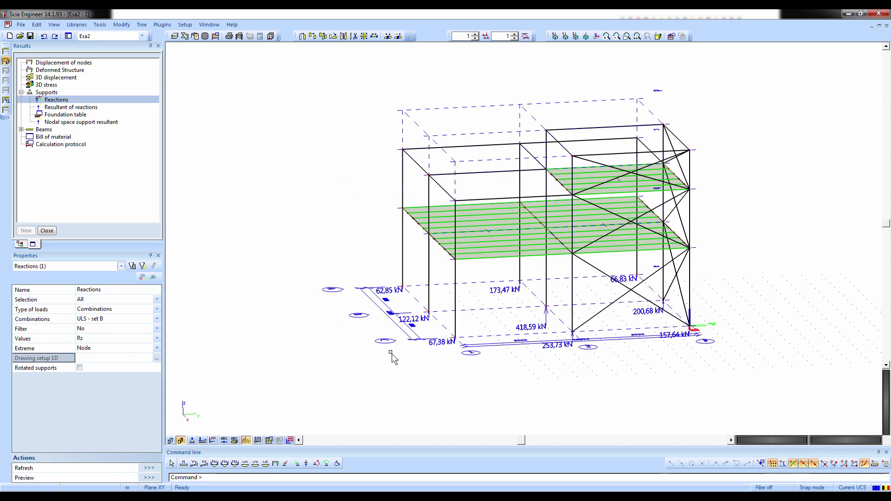
Hide the 3D line grid so that only the structure and its reactions are drawn
left_click(290, 440)
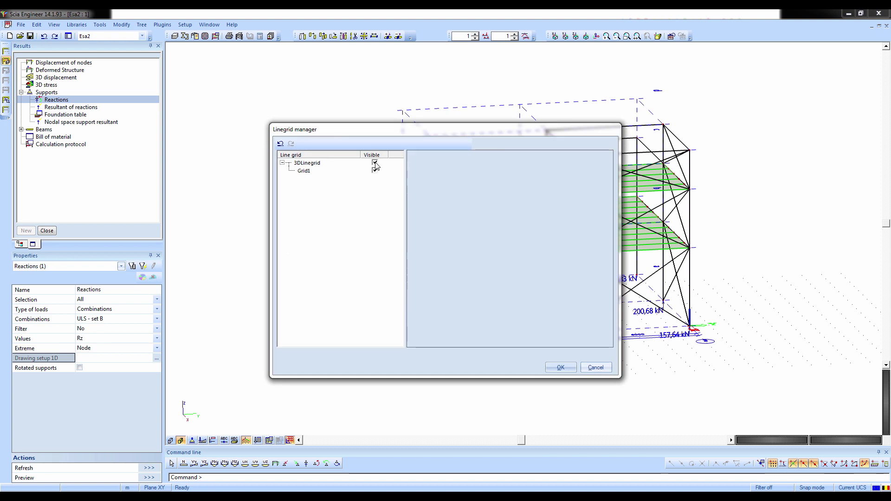
left_click(375, 163)
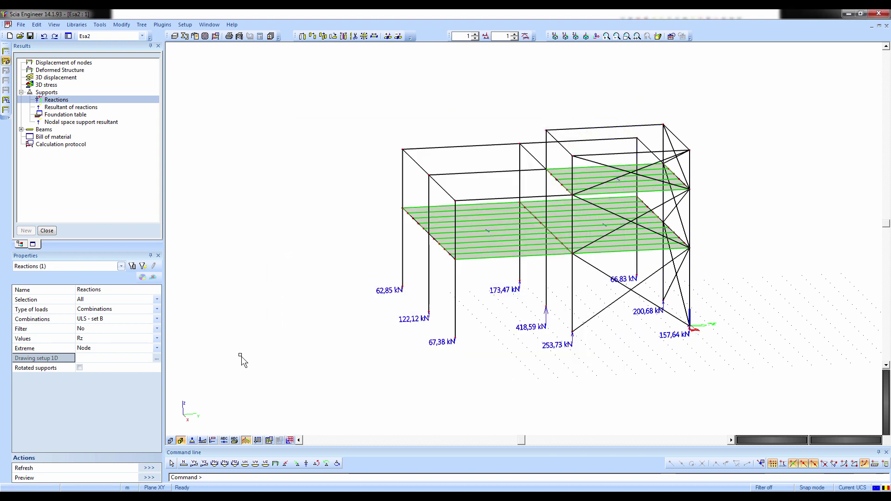
middle_click_drag(312, 365, 310, 326)
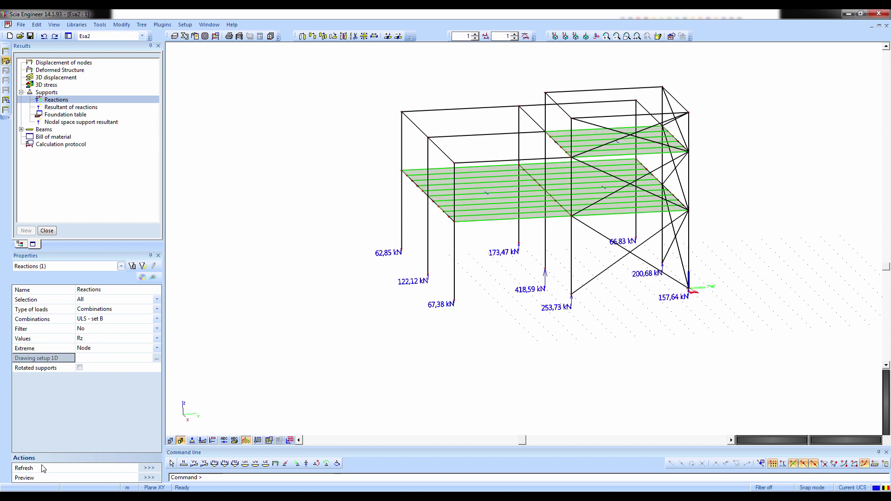
Preview the reactions table for combination ULS - set B and read the force components per support
left_click(149, 479)
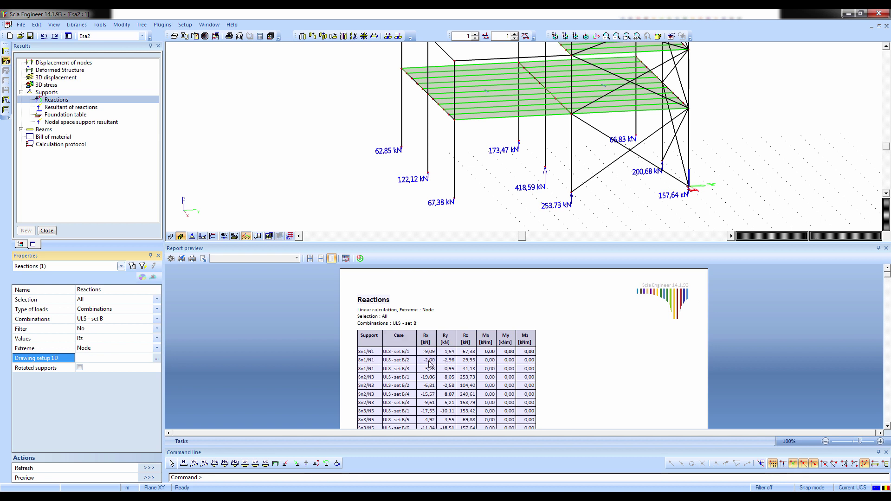
left_click(429, 384)
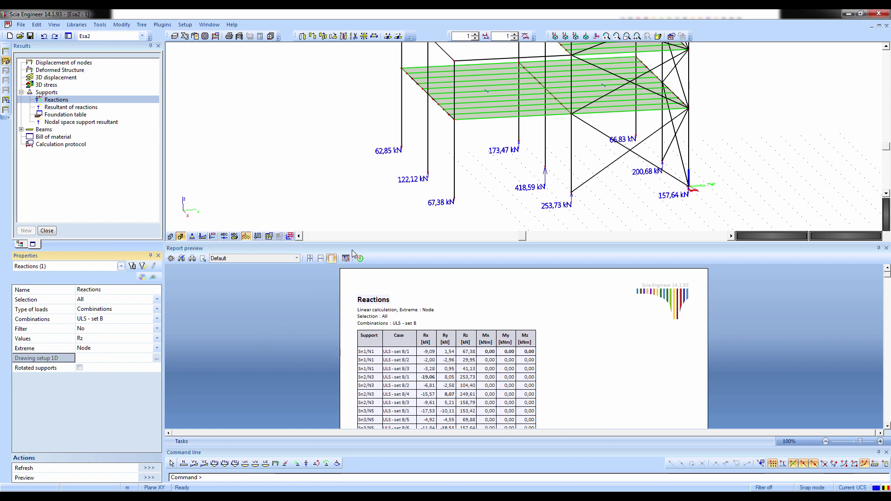
Display the internal force My on all beams for combination ULS - set B with global extremes
left_click(21, 130)
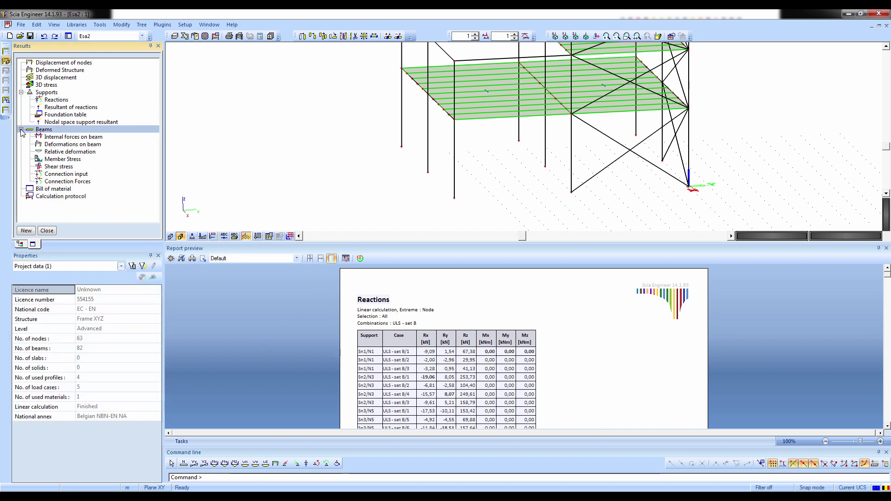
left_click(69, 137)
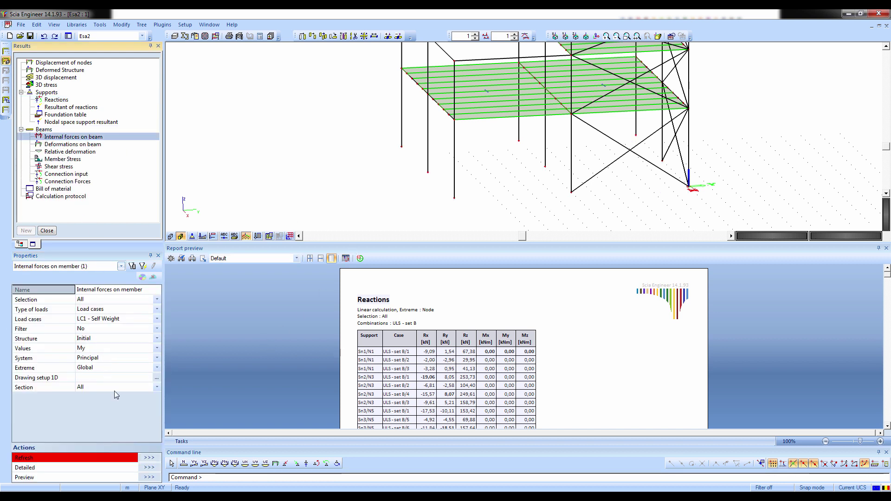
left_click(112, 310)
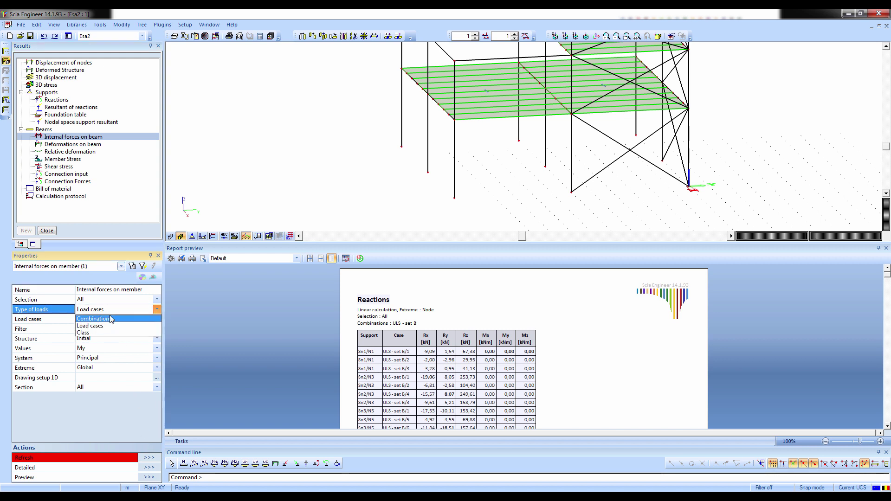
left_click(112, 320)
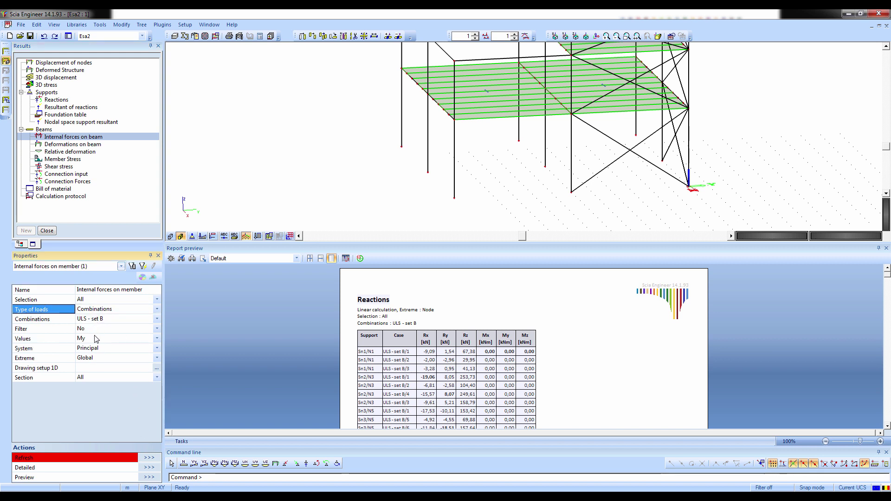
left_click(153, 458)
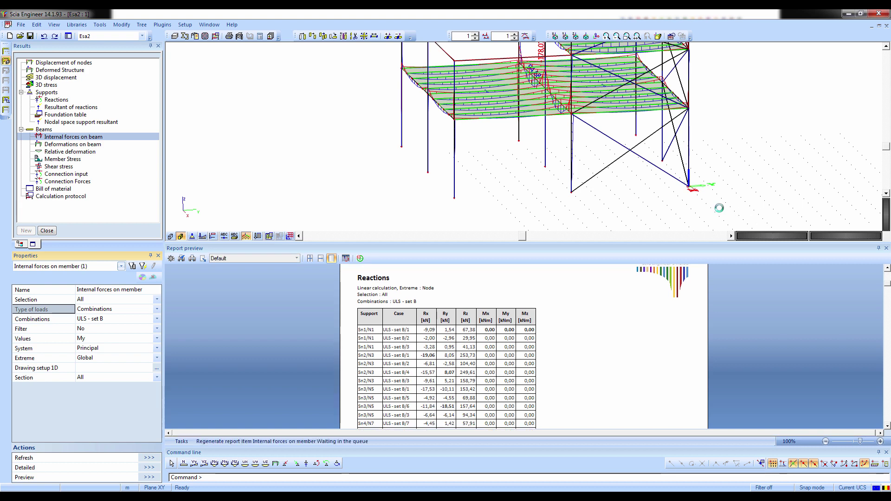
middle_click_drag(571, 203, 587, 226)
right_click_drag(589, 228, 606, 215, "ctrl")
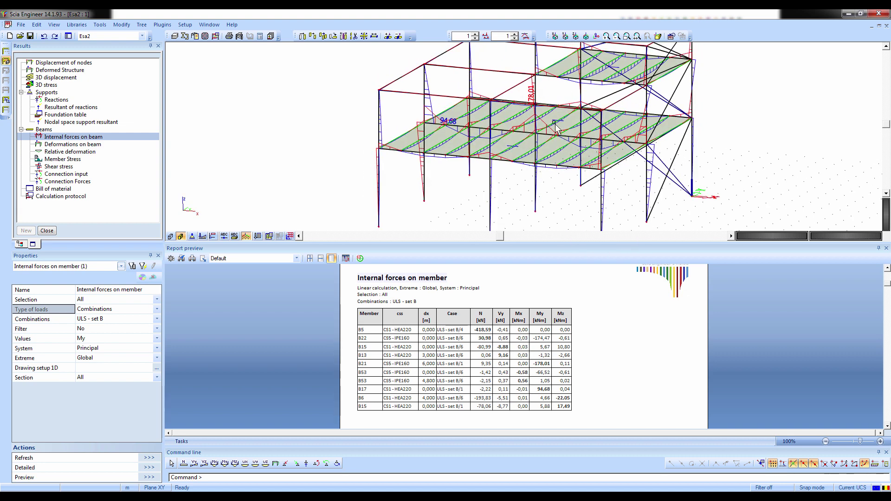
right_click_drag(540, 135, 533, 108, "ctrl")
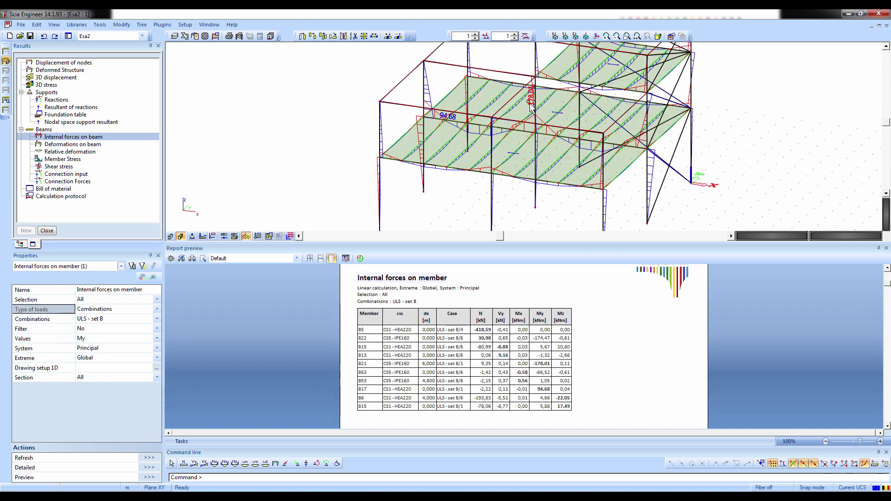
Examine the table of global extreme internal forces on members, and close the report preview
left_click(70, 358)
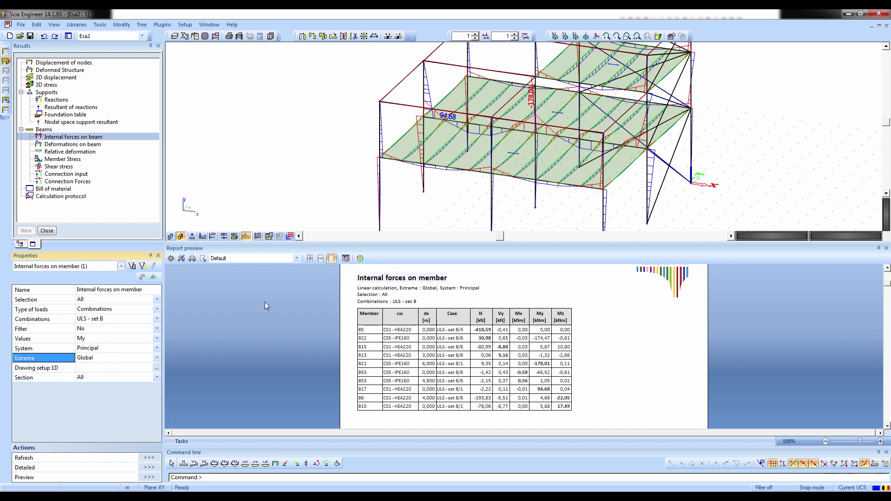
left_click(484, 332)
left_click(886, 249)
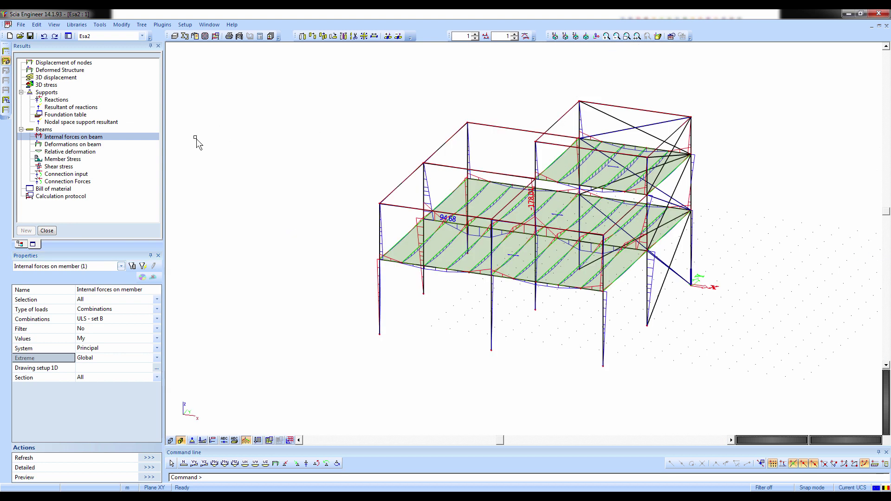
Leave the results and open the EC 3 ULS check for the steel beams
left_click(47, 231)
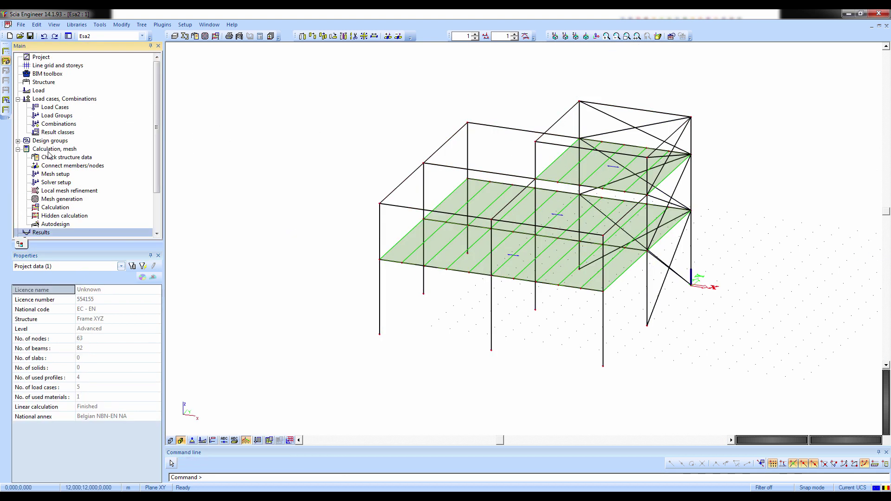
left_click(18, 99)
left_click(18, 116)
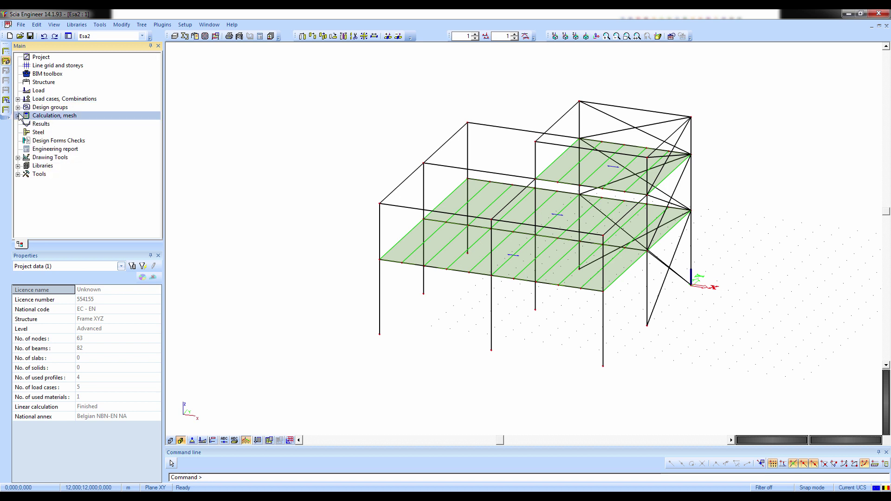
left_click(27, 134)
double_click(28, 133)
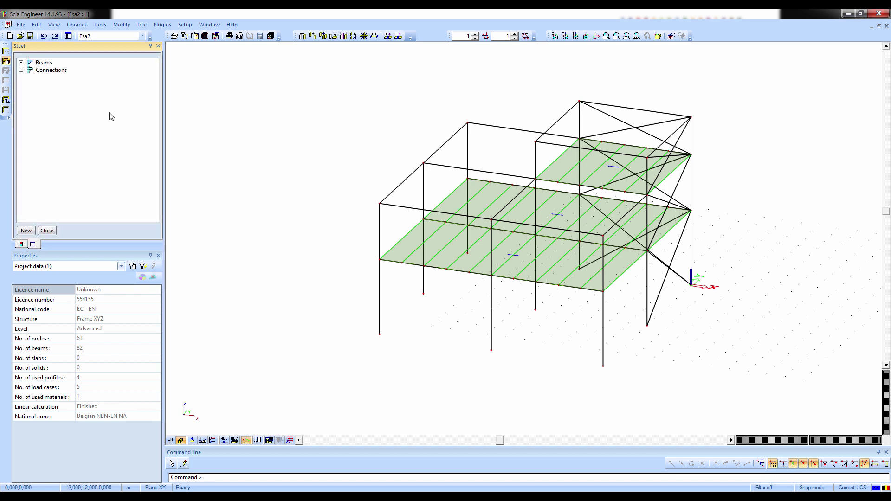
left_click(21, 62)
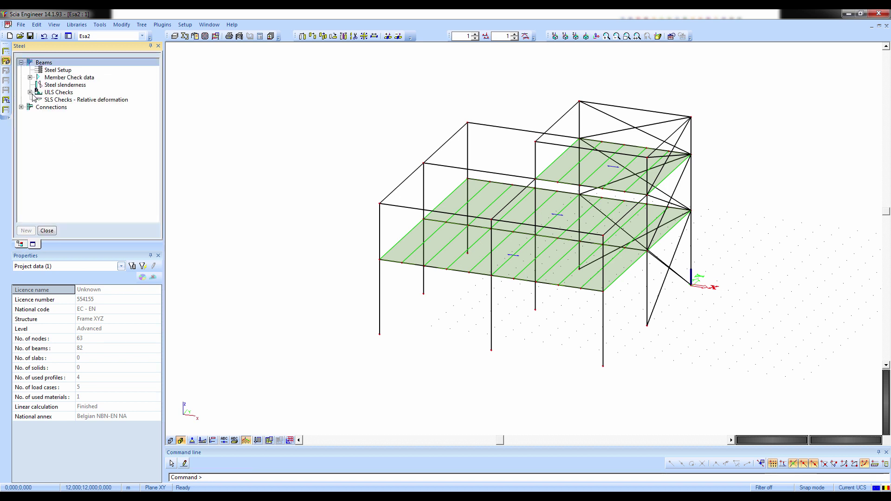
double_click(38, 93)
left_click(61, 100)
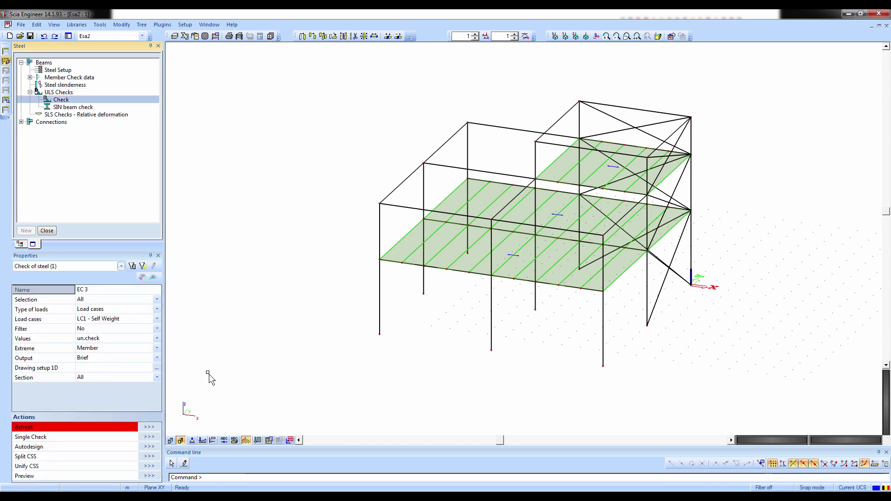
Run the EC 3 unity check on all members for combination ULS - set B and inspect the utilisation across the frame
left_click(129, 309)
left_click(119, 319)
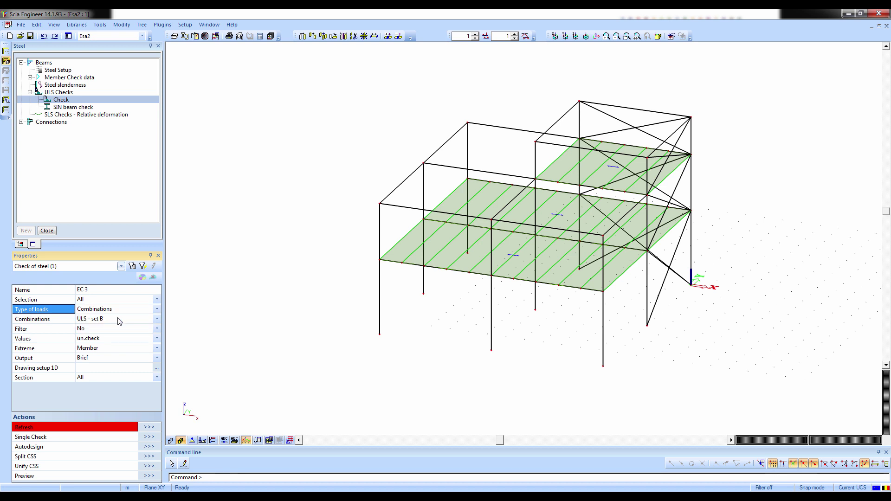
left_click(148, 427)
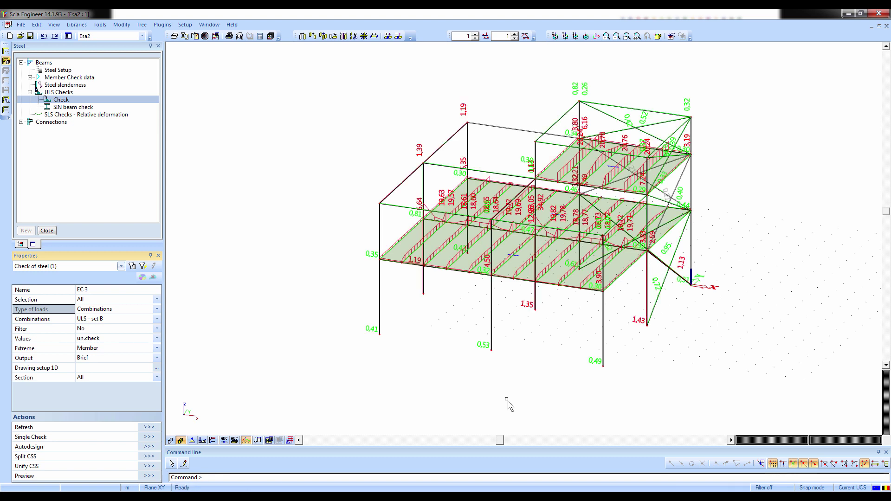
right_click_drag(507, 398, 480, 399, "ctrl")
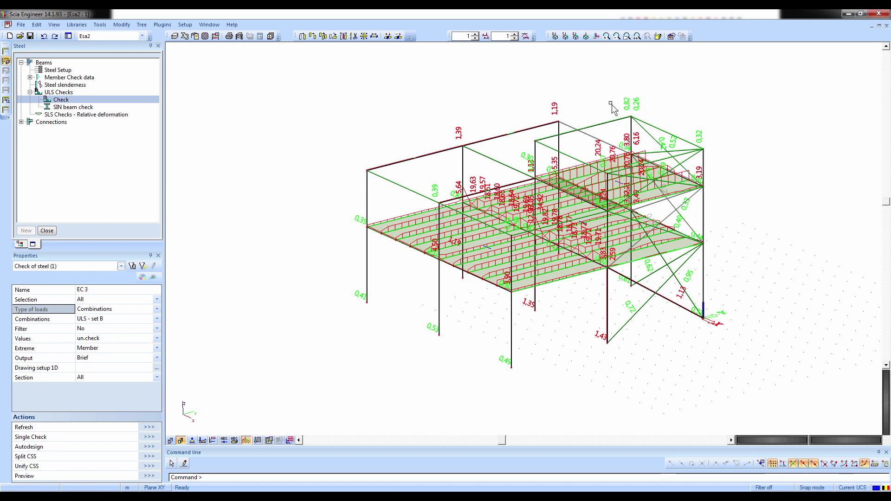
right_click_drag(417, 223, 465, 214, "ctrl")
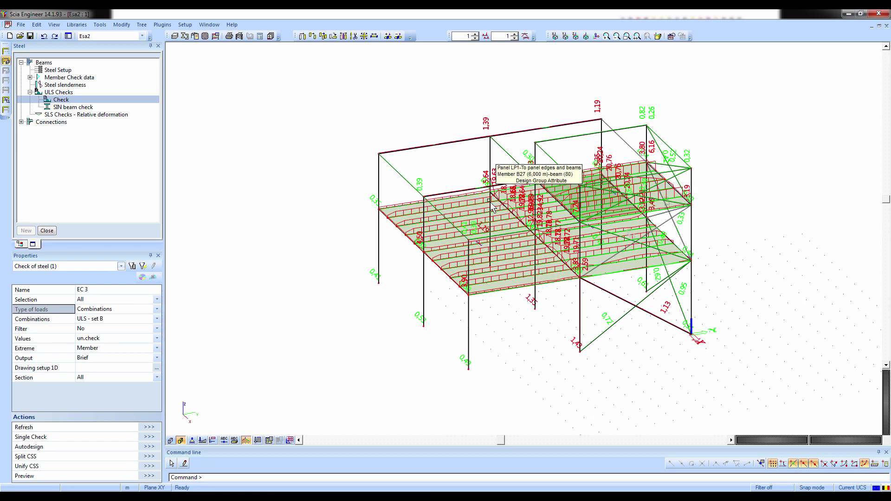
Set the EC 3 check's extreme to Global and display the governing unity check on the frame
scroll(496, 201, "up", 3)
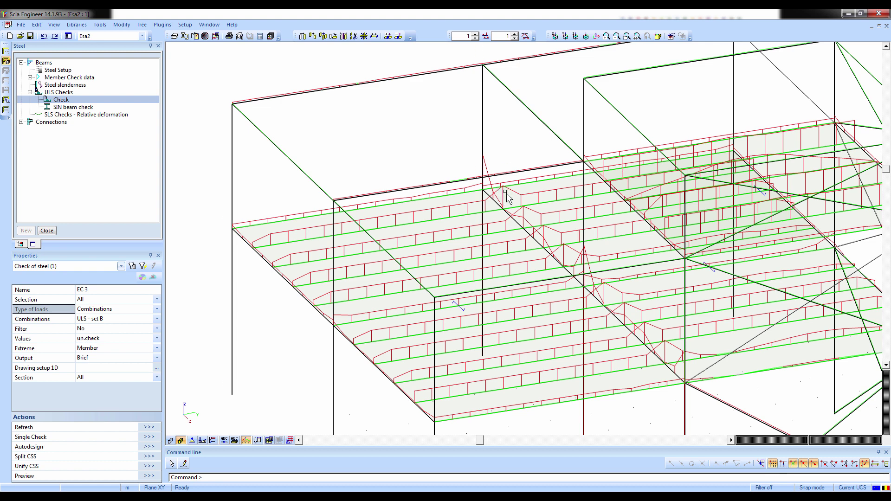
left_click_drag(464, 154, 511, 179)
scroll(420, 190, "down", 5)
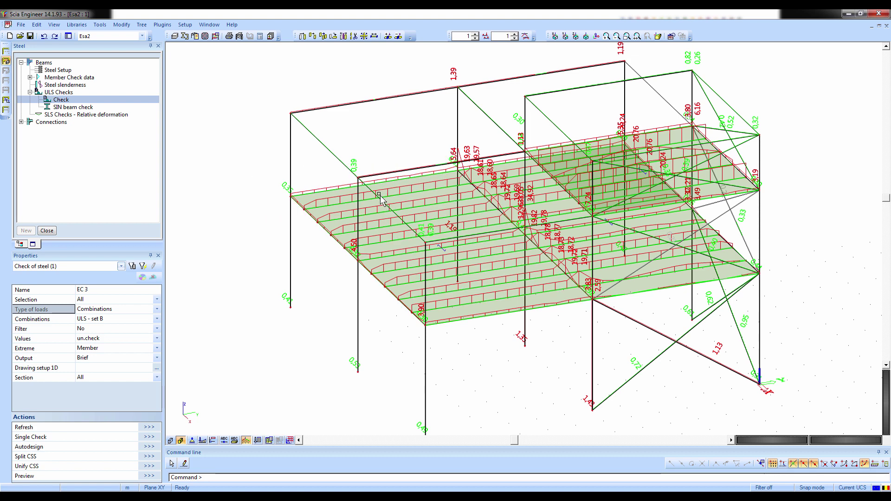
left_click(109, 359)
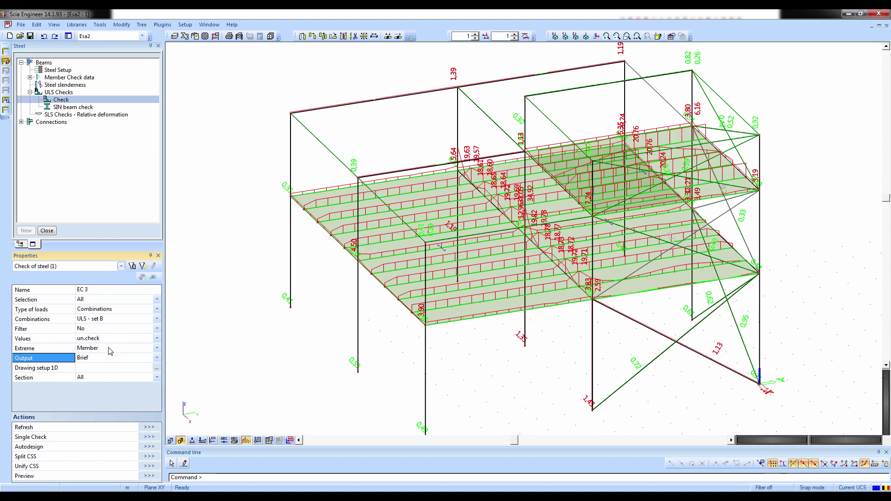
left_click(110, 351)
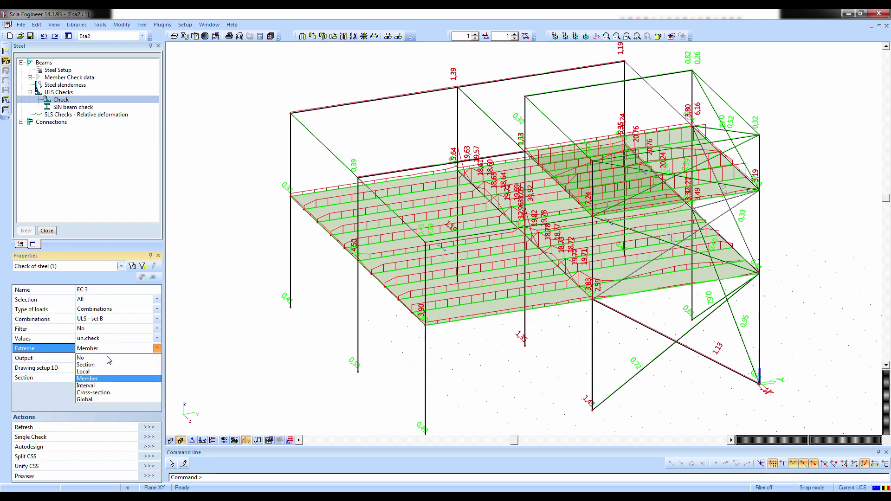
left_click(99, 399)
right_click_drag(253, 402, 358, 342, "ctrl")
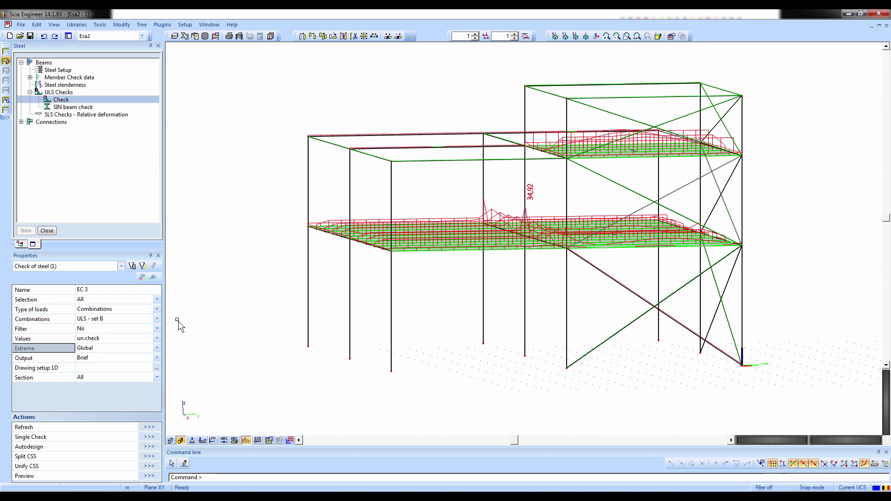
Keep the check output at Brief and preview its results table
left_click(83, 358)
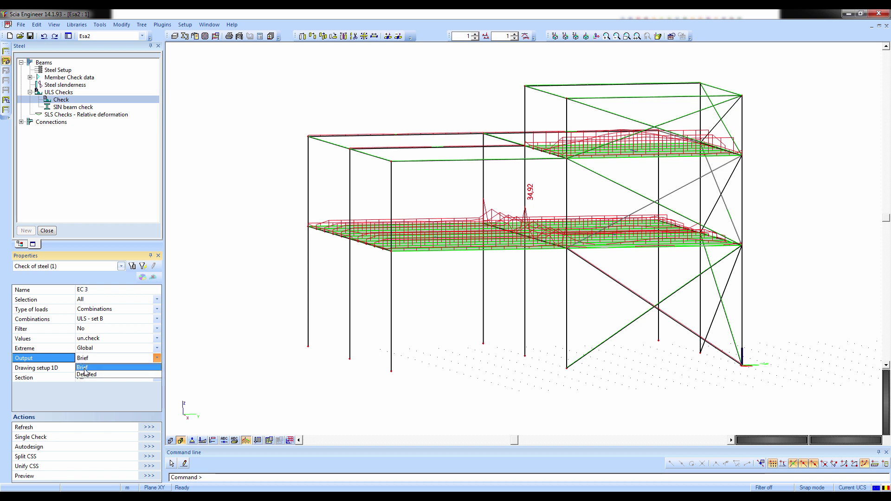
left_click(84, 368)
left_click(154, 476)
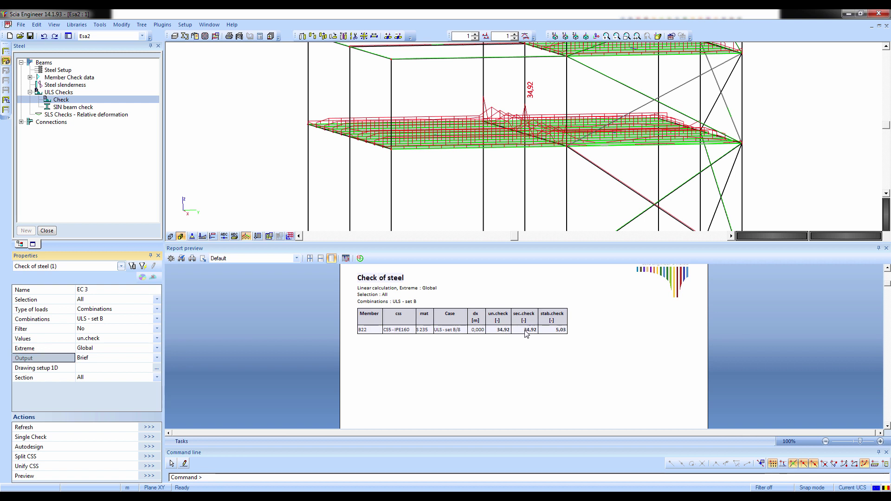
Refresh the check table with extremes per member, and return it to global extremes
left_click(101, 349)
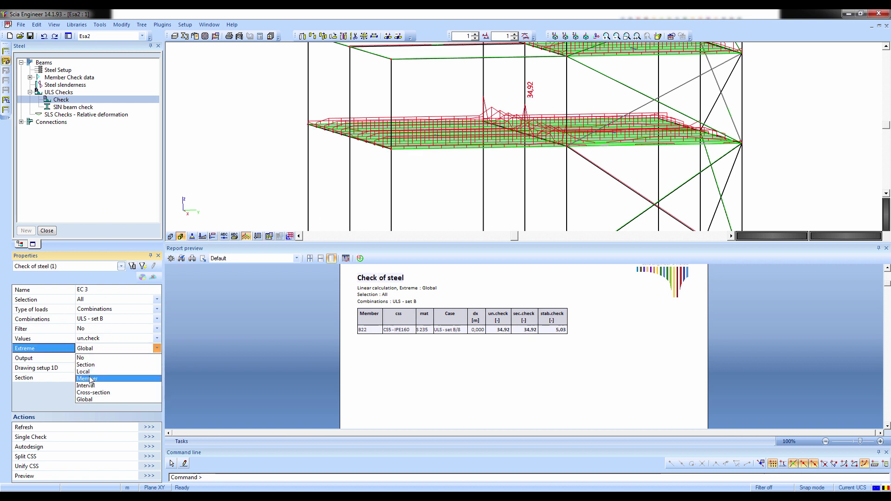
left_click(92, 378)
left_click(150, 427)
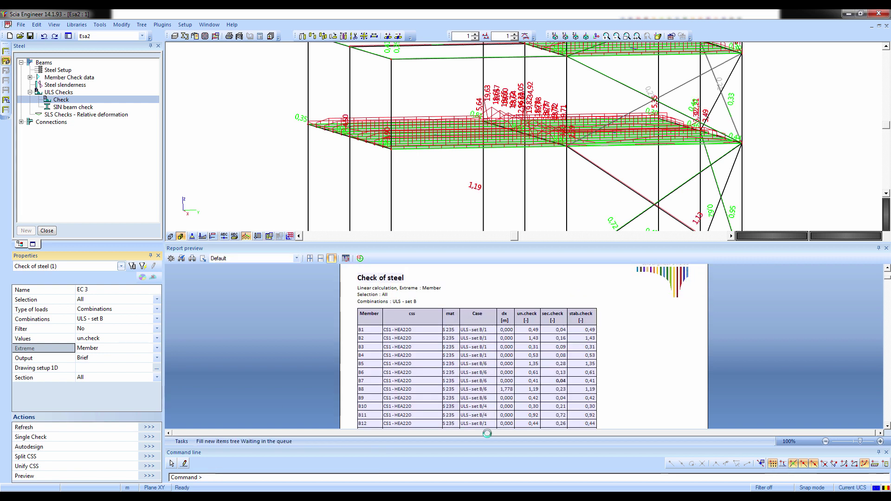
left_click(99, 349)
left_click(85, 399)
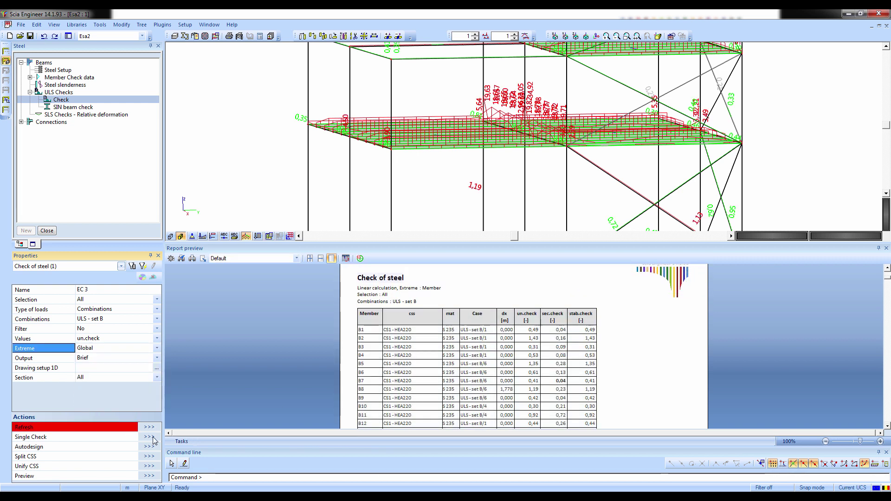
left_click(150, 428)
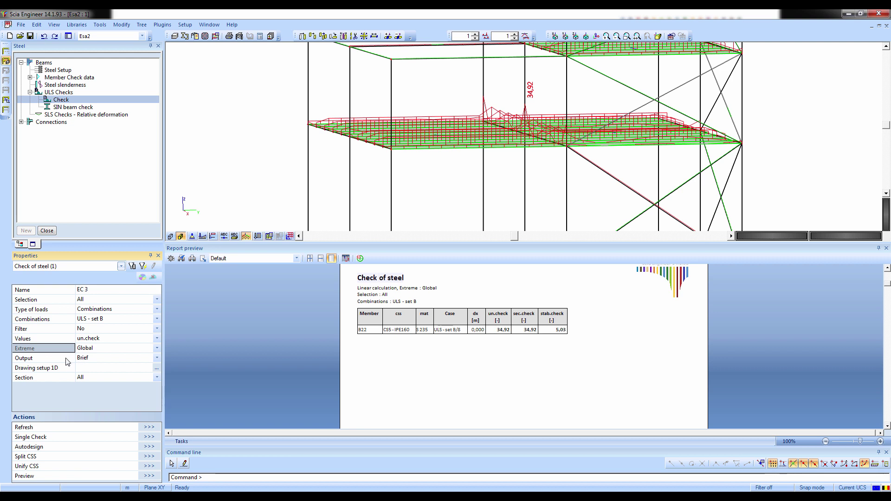
Set the check output to Detailed, refresh the results and enlarge the report preview
left_click(88, 361)
left_click(88, 361)
left_click(87, 376)
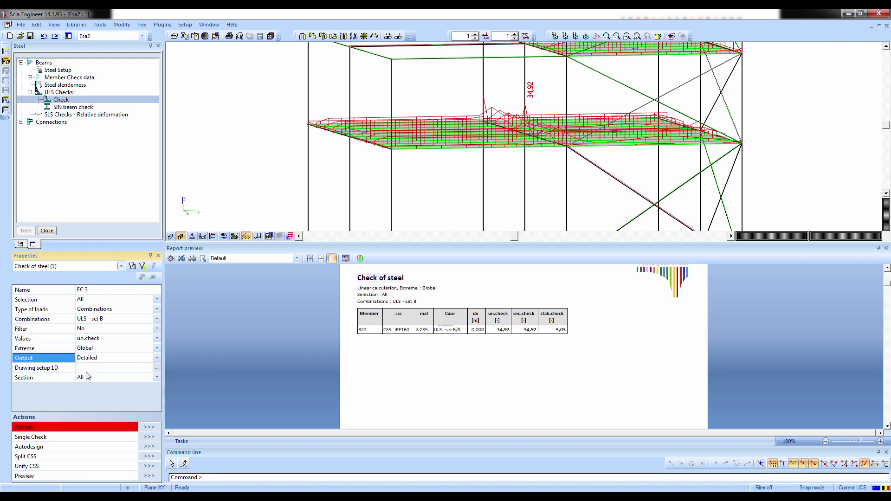
left_click(150, 430)
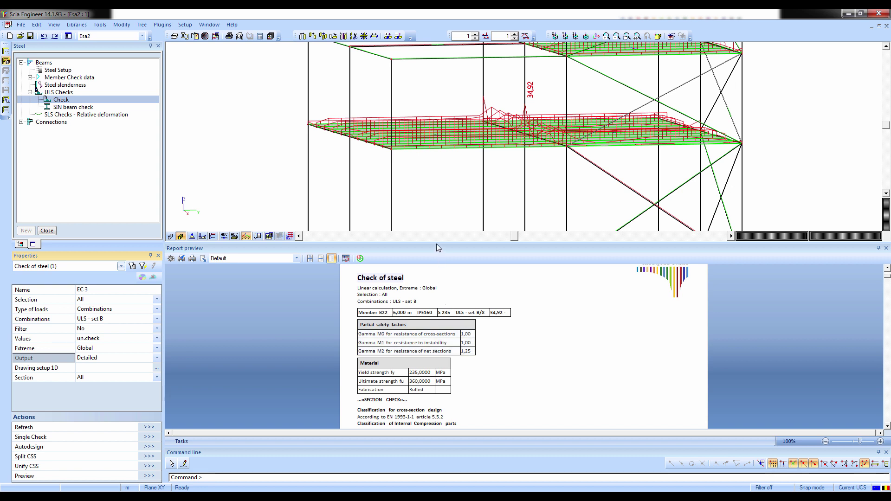
left_click_drag(436, 245, 436, 130)
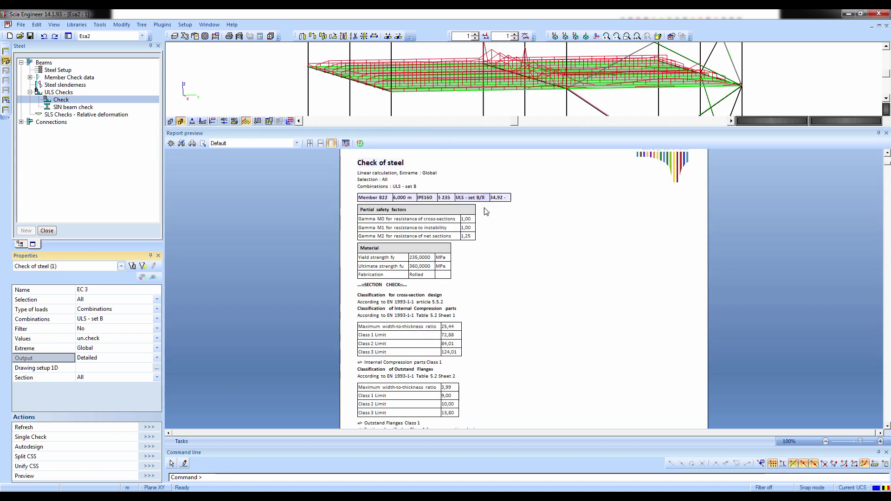
Examine the detailed section and stability checks of member B22, and close the report preview
left_click(497, 200)
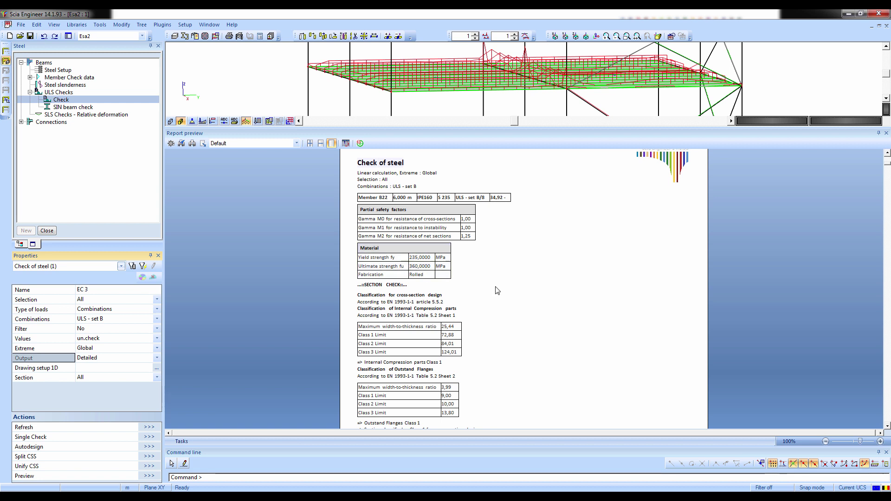
scroll(478, 251, "down", 3)
scroll(478, 251, "up", 1)
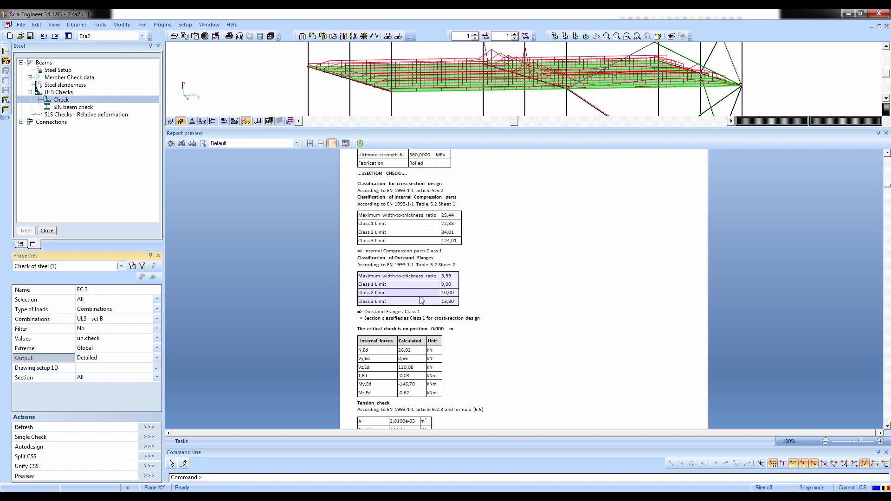
scroll(420, 301, "down", 3)
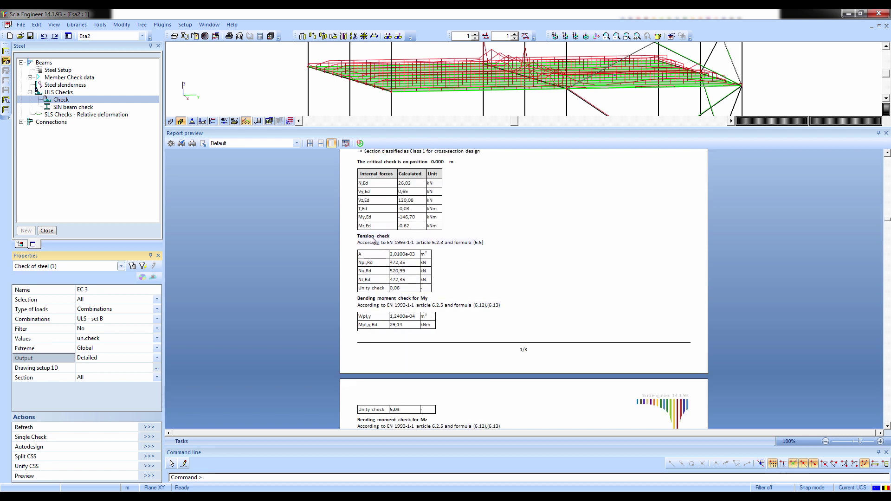
scroll(375, 304, "down", 3)
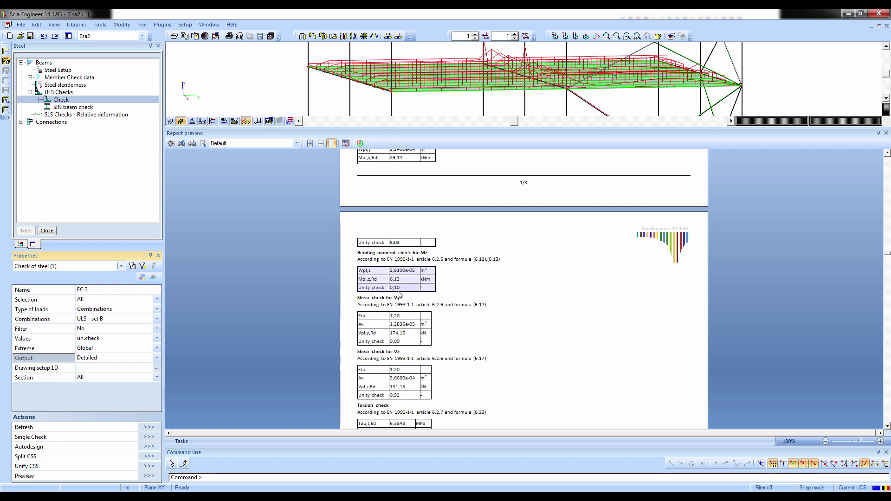
scroll(399, 294, "down", 3)
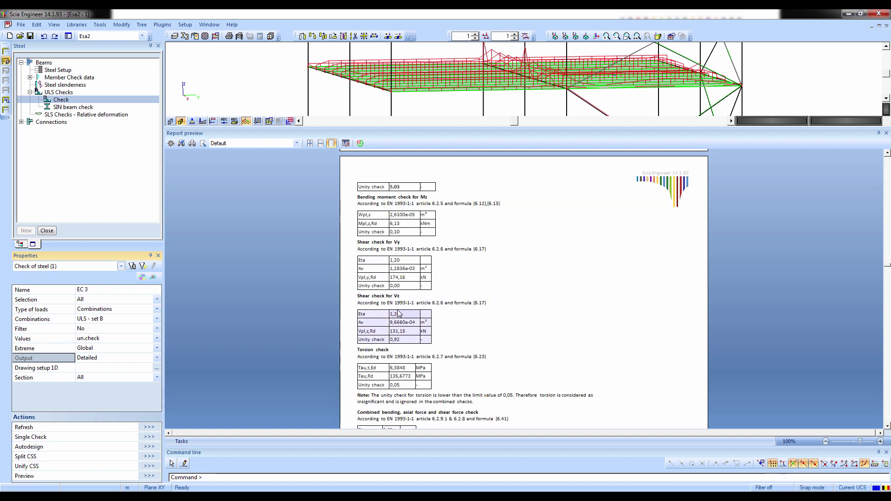
scroll(400, 314, "down", 3)
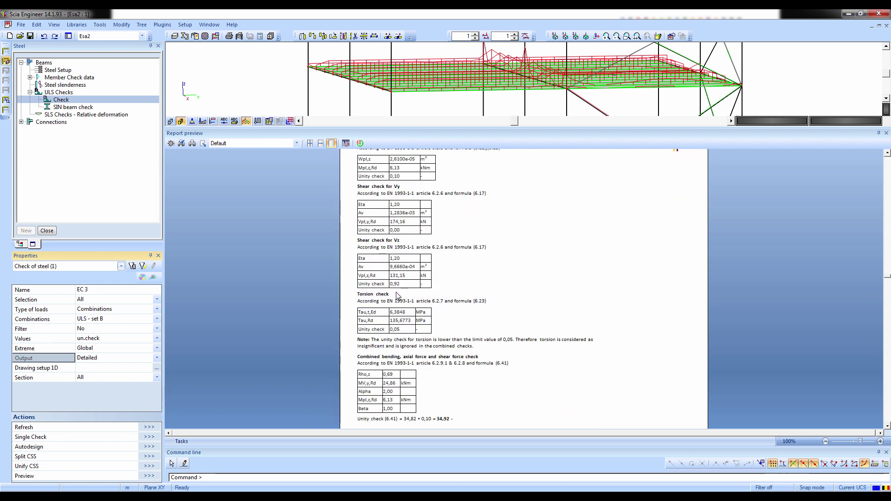
scroll(399, 297, "down", 6)
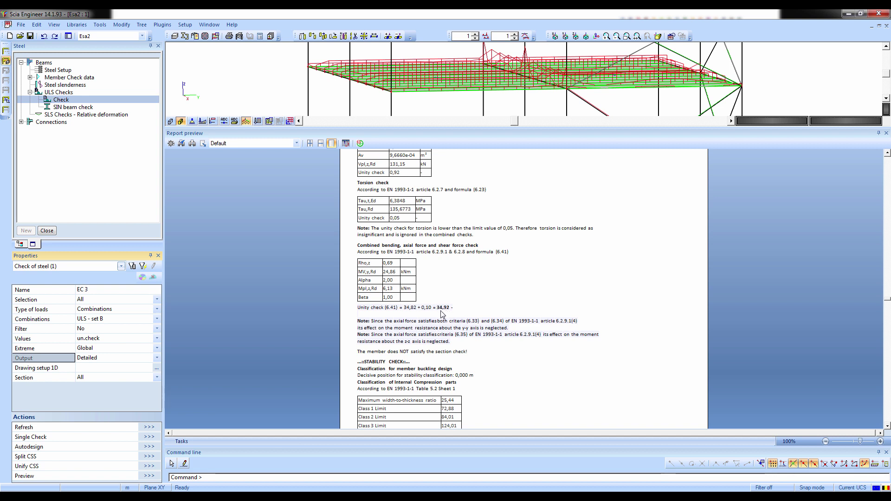
scroll(449, 314, "down", 10)
scroll(433, 323, "down", 3)
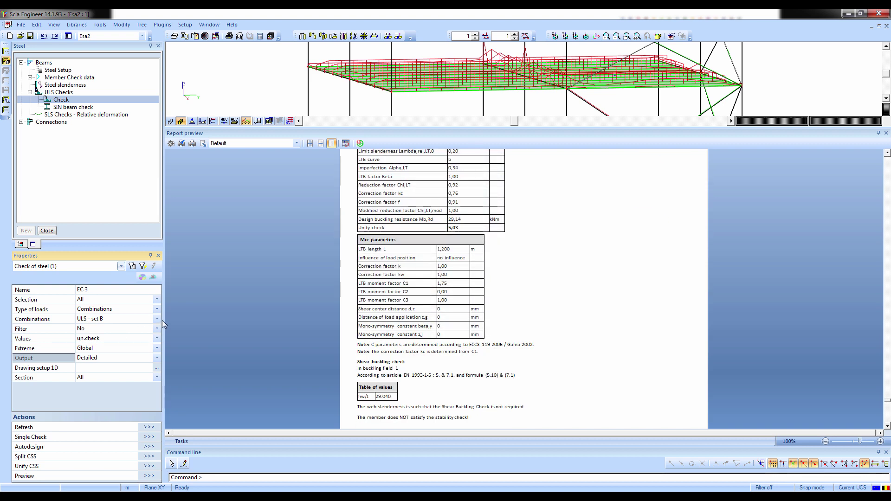
left_click(886, 133)
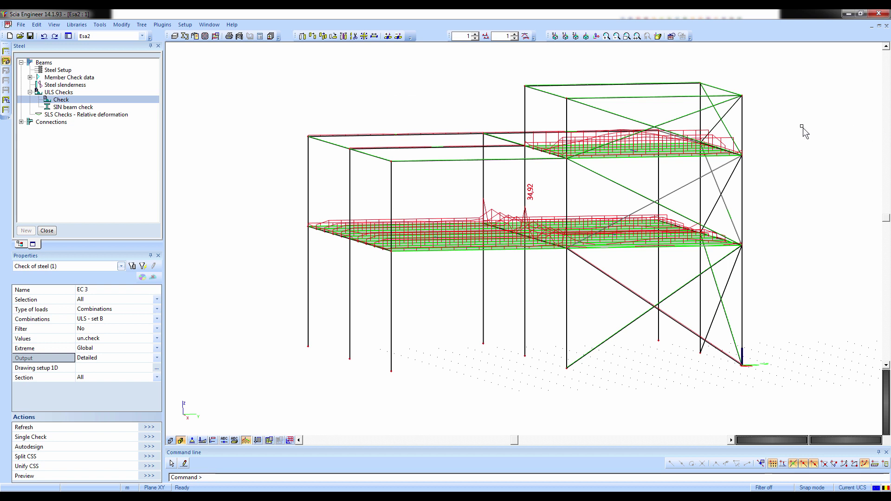
Filter the steel check by cross-section CS5 - IPE160 and refresh the results
left_click(75, 330)
left_click(84, 331)
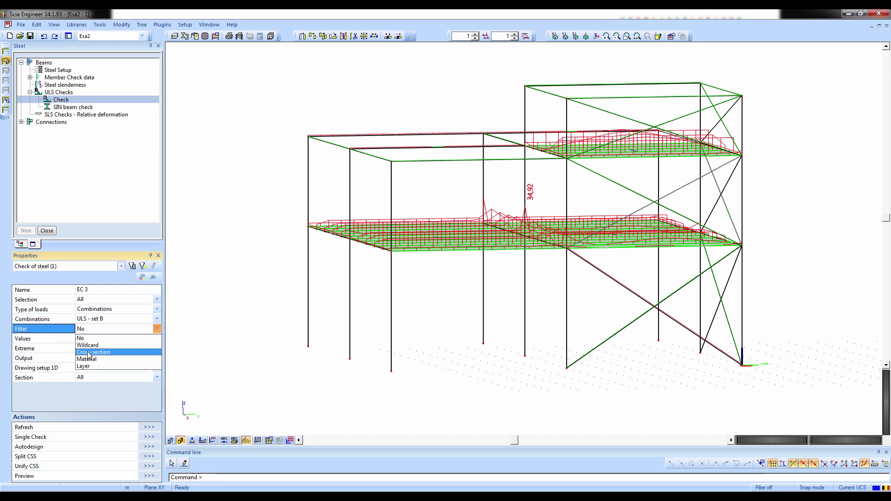
left_click(87, 349)
left_click(88, 341)
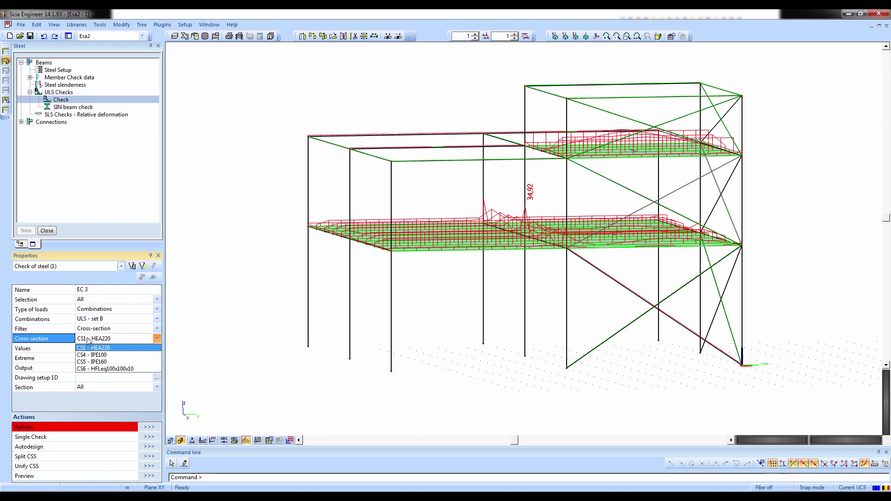
left_click(93, 368)
left_click(149, 427)
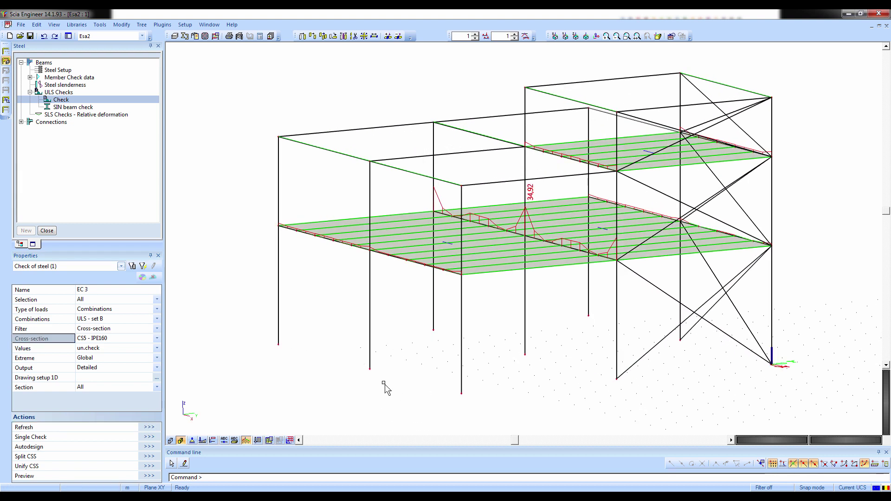
Autodesign cross-section CS5 by searching for the optimal profile, accept IPE330 and refresh the check
left_click(149, 447)
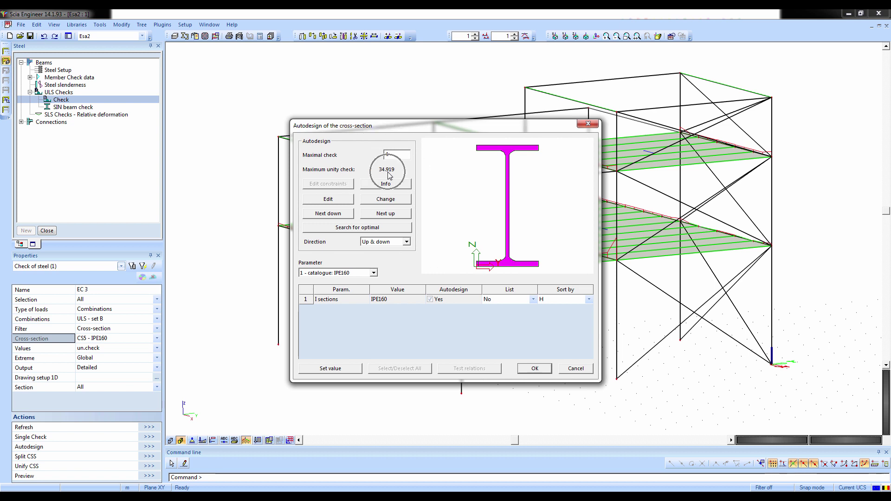
left_click(350, 227)
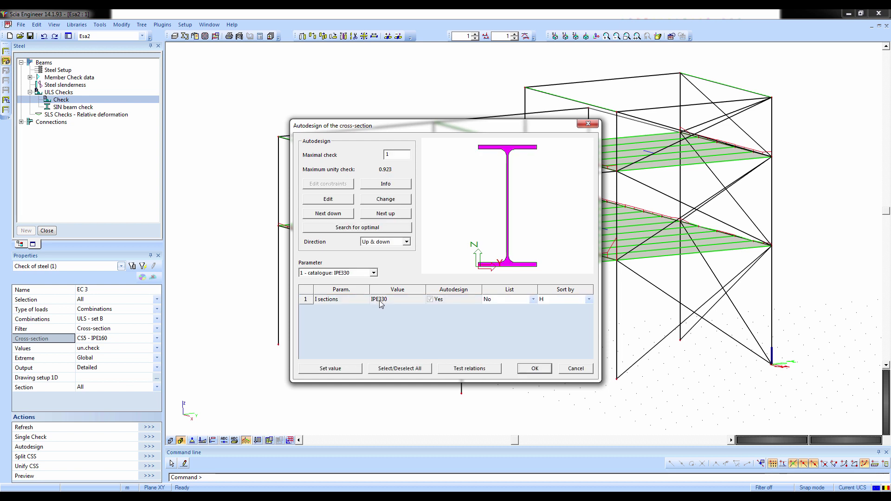
left_click(535, 368)
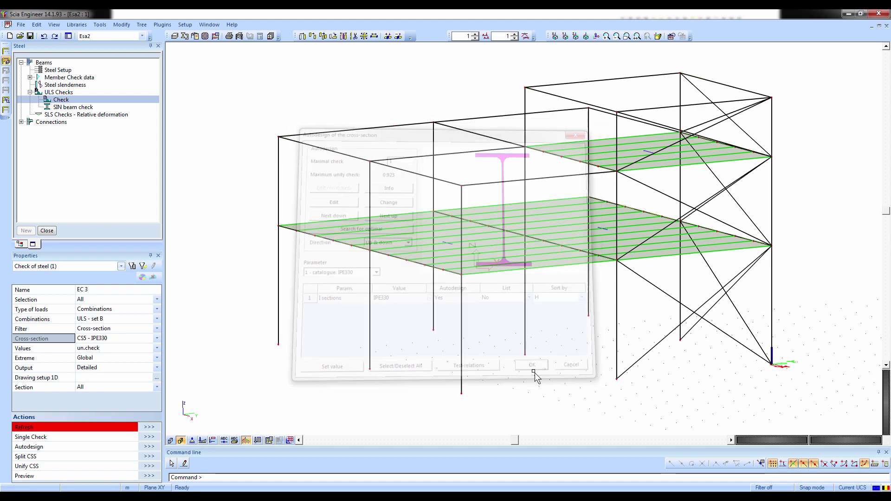
left_click(156, 427)
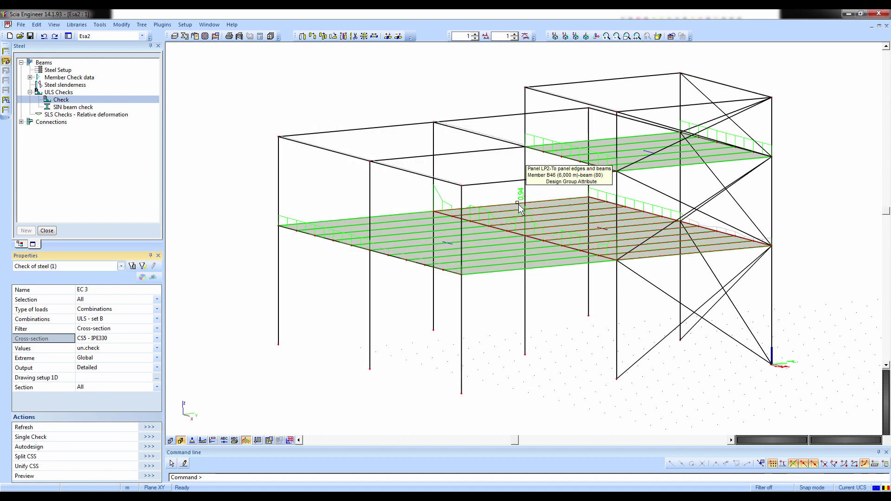
Rerun the linear calculation with the updated cross-section and accept the analysis results
left_click(215, 36)
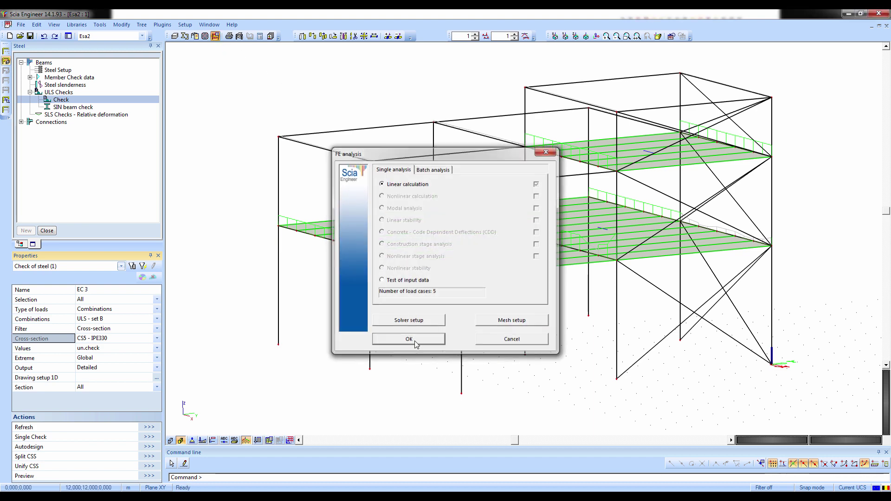
left_click(409, 339)
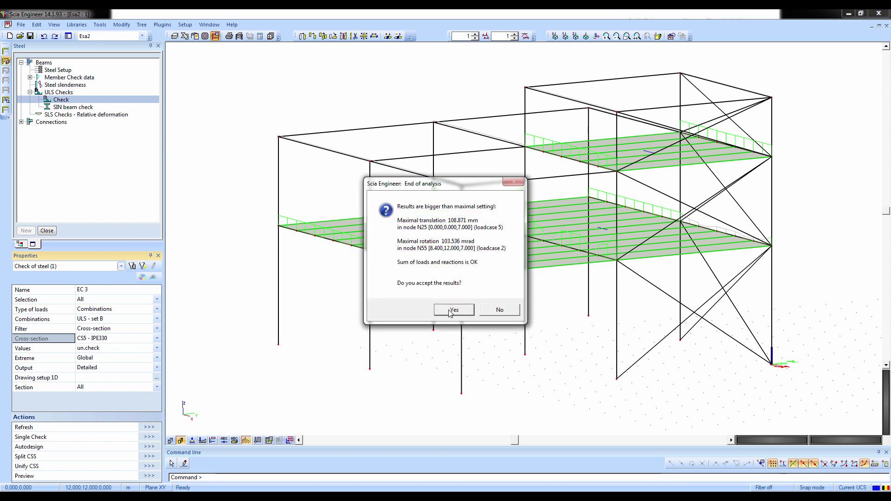
left_click(454, 310)
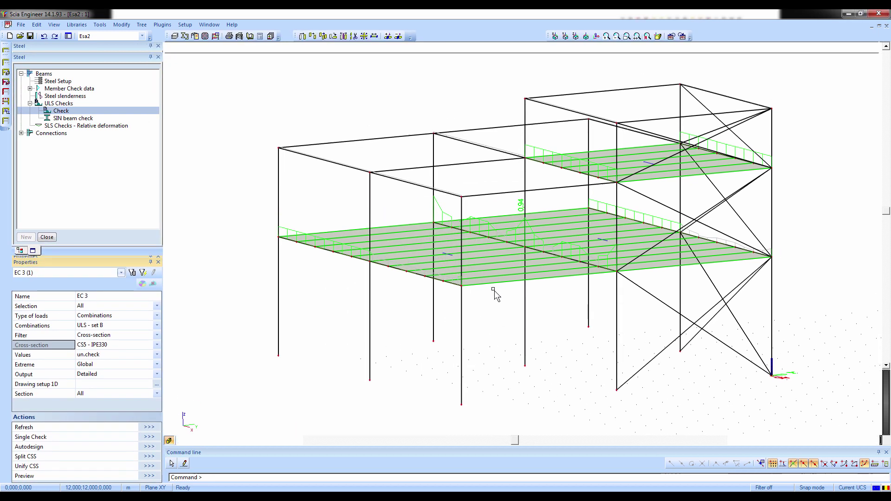
Set the steel check's filter to No and refresh the unity check on all members
left_click(93, 330)
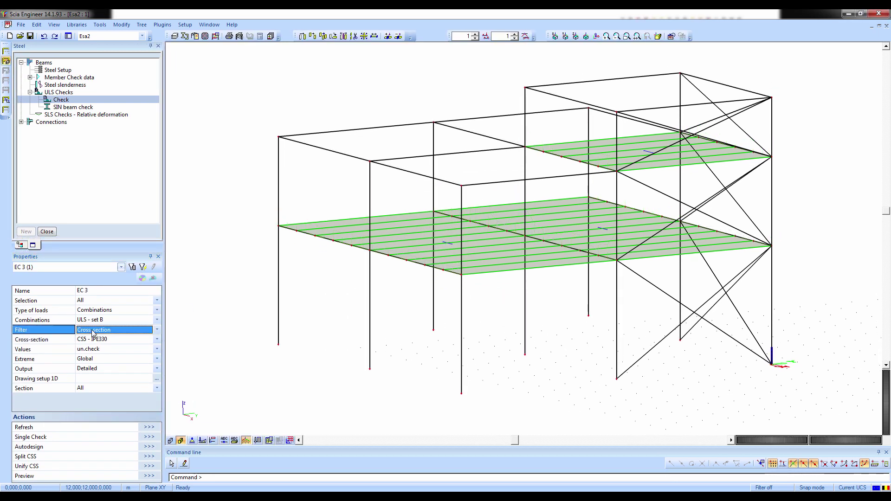
scroll(93, 330, "up", 1)
left_click(141, 427)
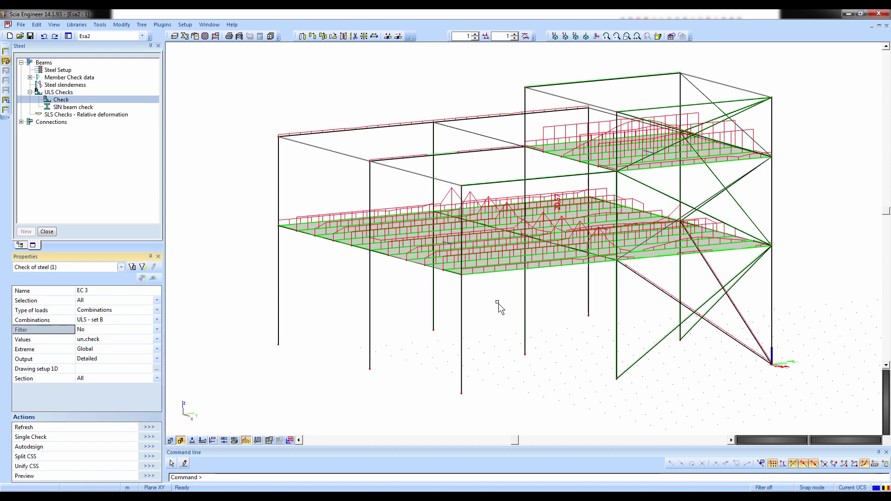
Open the preview of the detailed steel check and examine the cross-section classification and internal forces
mouse_move(482, 358)
right_mouse_down("ctrl")
mouse_move(464, 360)
mouse_move(478, 360)
right_mouse_up("ctrl")
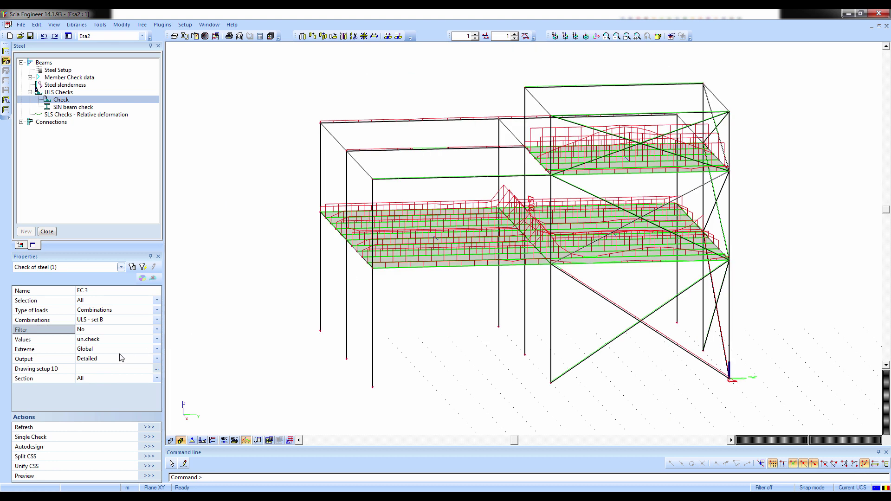
left_click(149, 476)
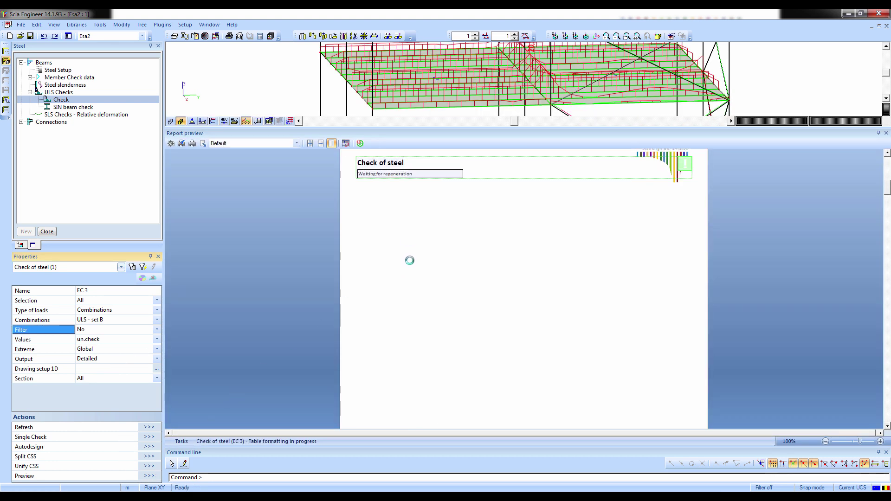
left_click(503, 238)
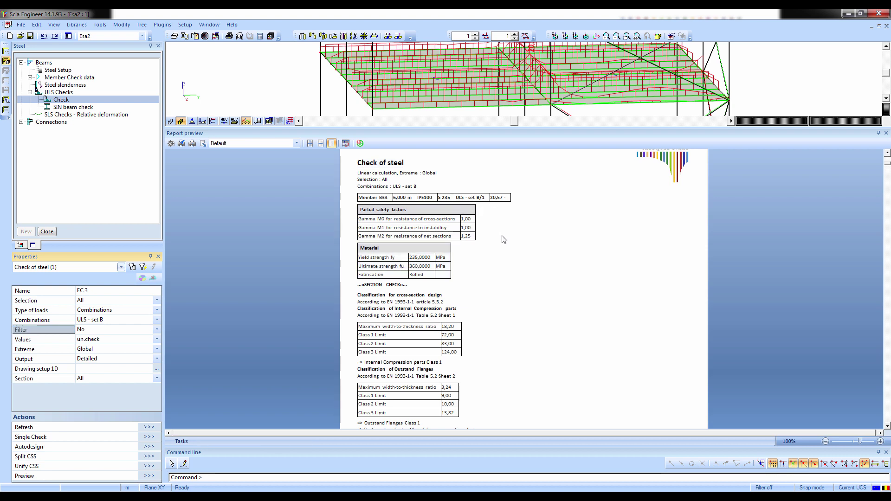
scroll(504, 242, "down", 5)
scroll(504, 242, "up", 2)
scroll(506, 246, "up", 3)
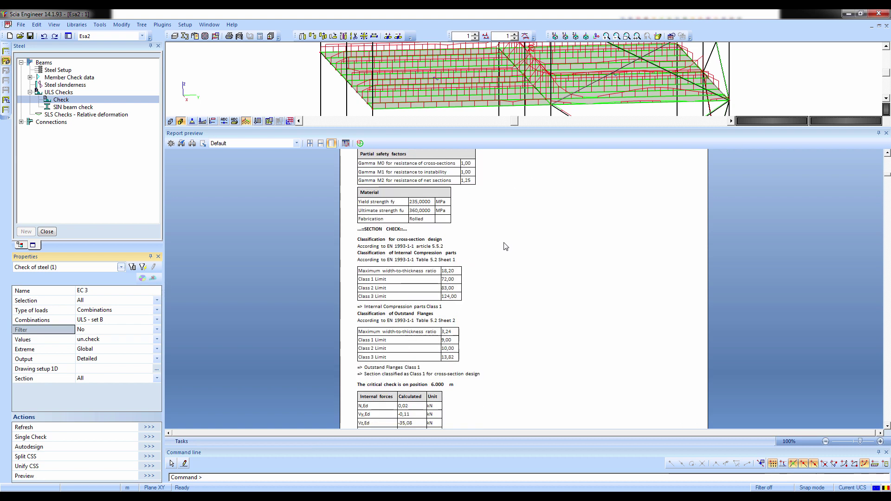
scroll(505, 247, "down", 2)
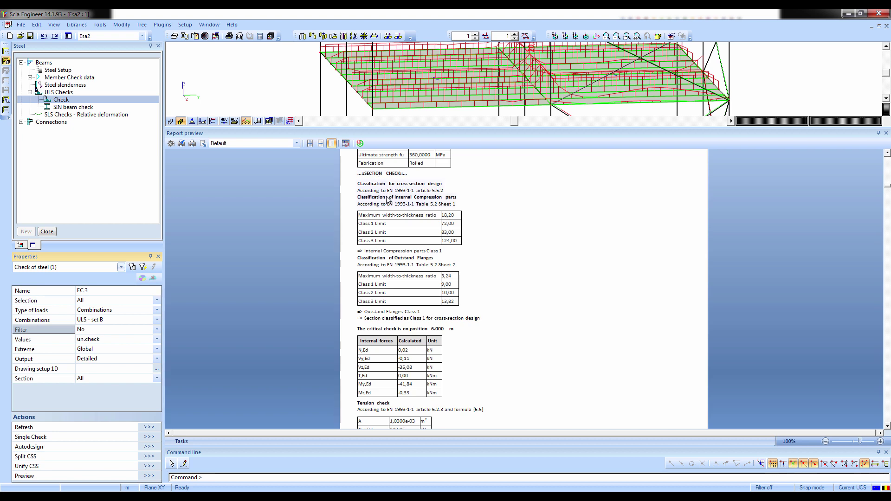
scroll(381, 232, "down", 4)
scroll(380, 235, "up", 2)
scroll(383, 246, "up", 2)
scroll(389, 269, "down", 2)
scroll(397, 283, "down", 4)
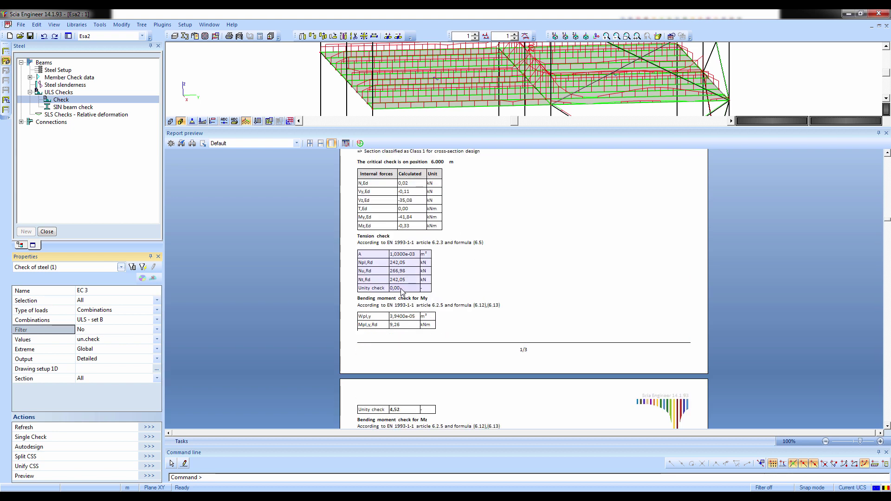
Read the report's remaining section and stability unity checks, including lateral torsional buckling, and close the preview
scroll(402, 293, "down", 17)
scroll(377, 269, "down", 2)
scroll(377, 269, "down", 6)
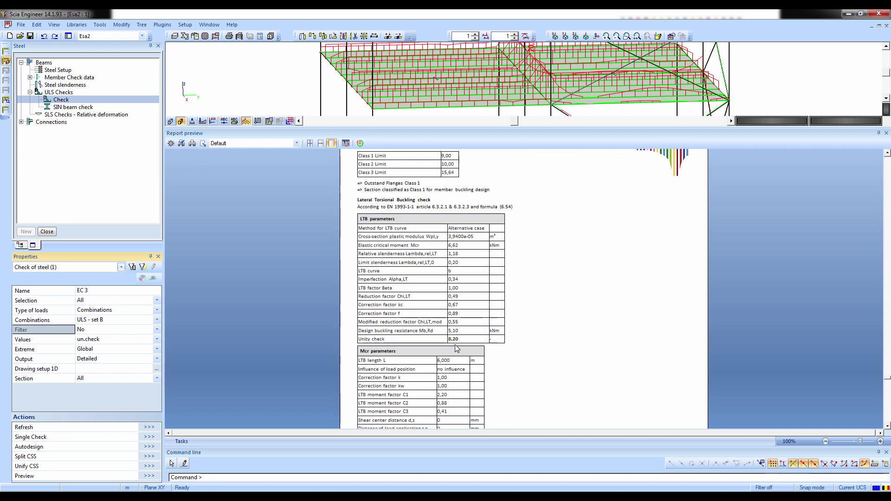
scroll(457, 348, "down", 4)
scroll(458, 348, "down", 2)
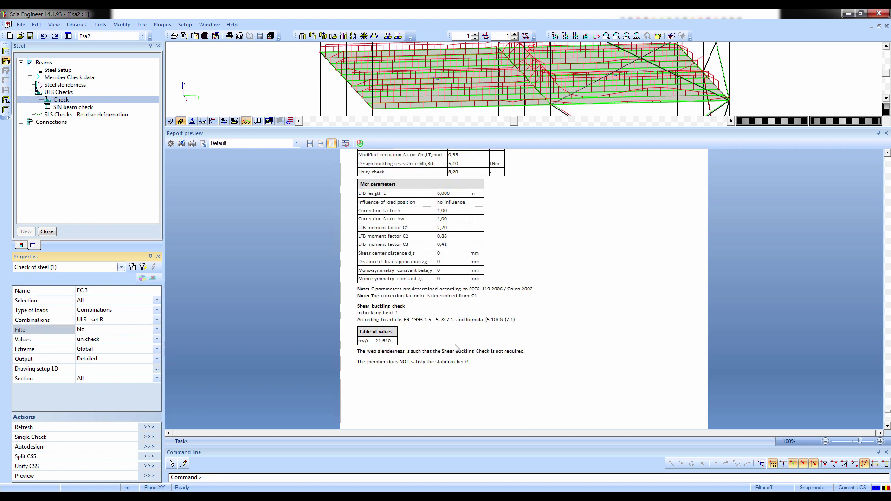
scroll(454, 300, "up", 10)
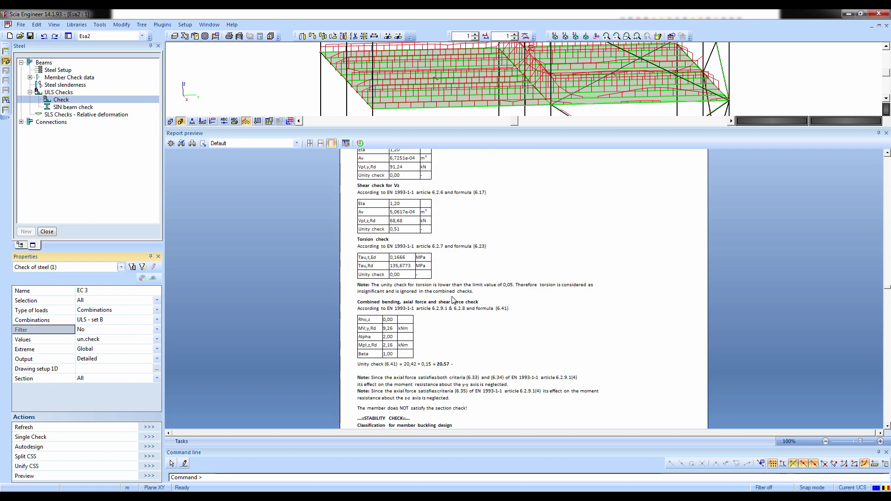
left_click(443, 370)
left_click(887, 133)
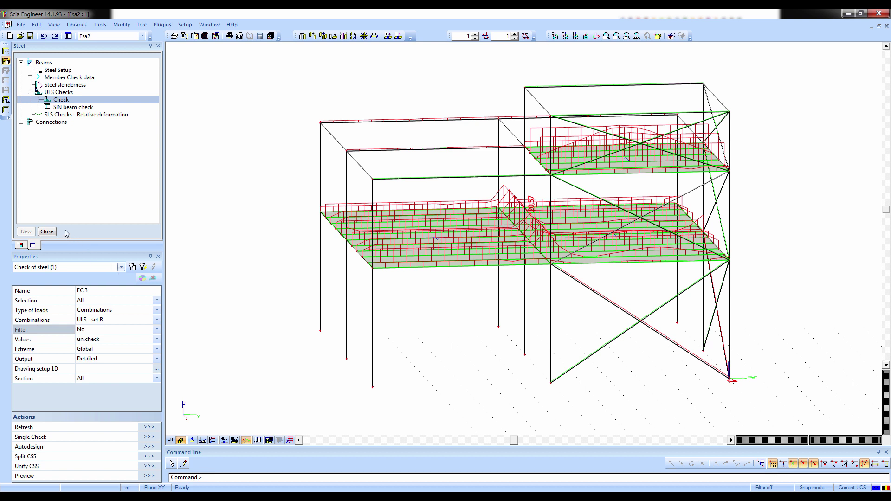
Leave the steel checks and create an overall steel autodesign with cross-sections CS1 to CS5, leaving out CS6
left_click(50, 233)
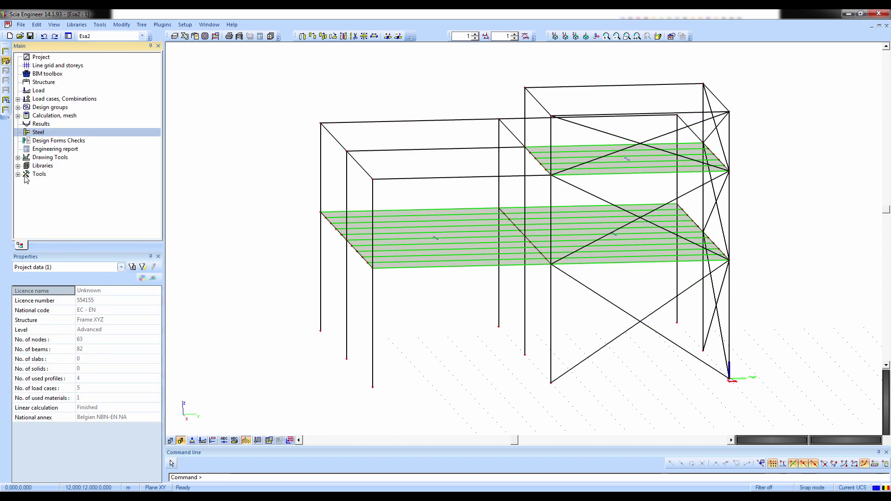
left_click(17, 116)
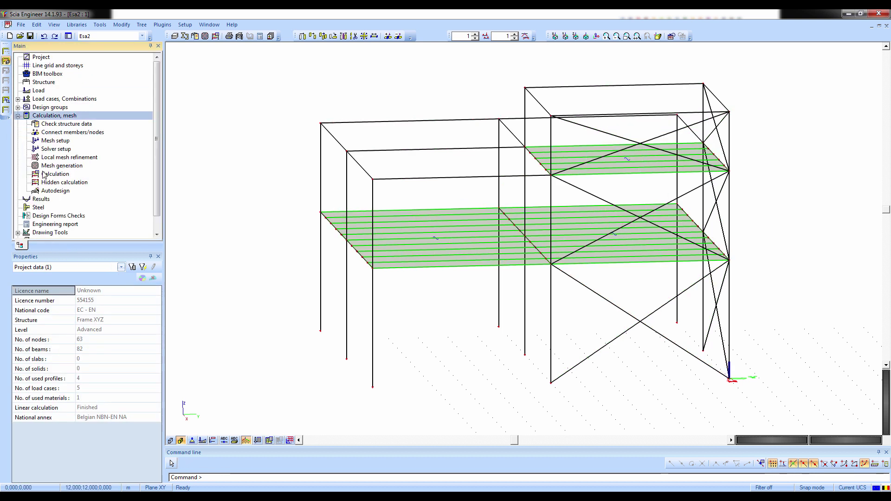
left_click(46, 191)
double_click(392, 179)
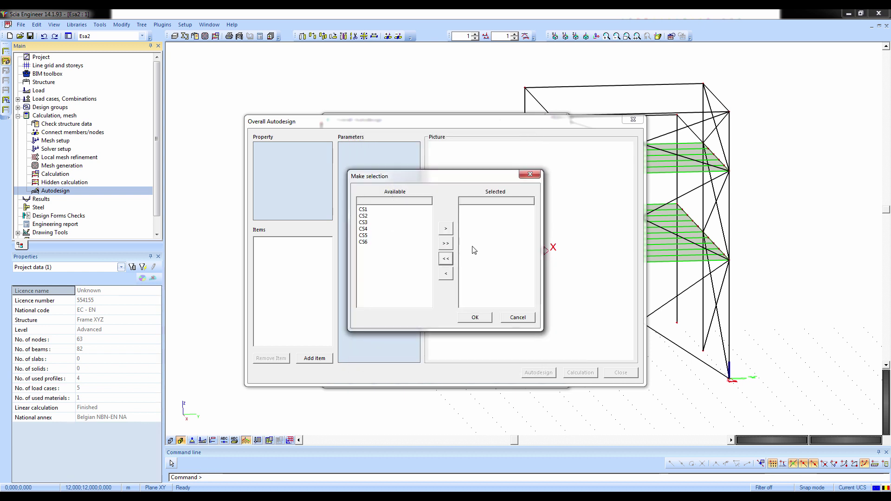
left_click(446, 244)
left_click(469, 244)
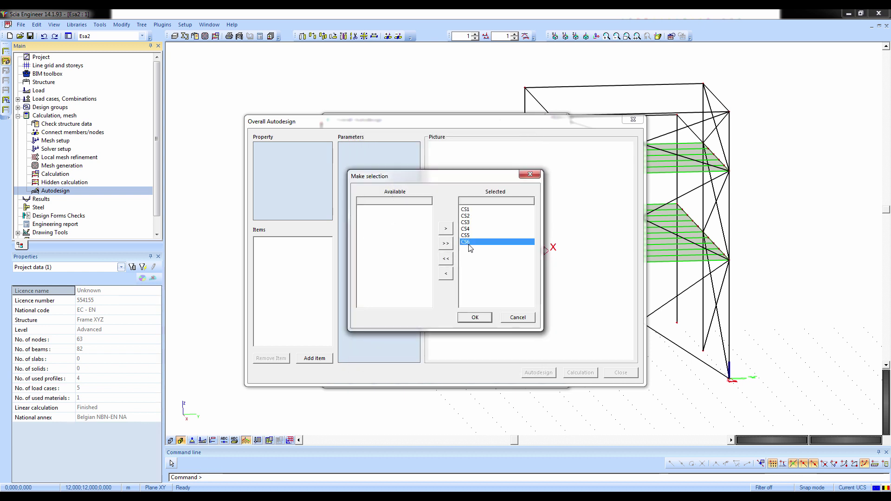
left_click(446, 274)
left_click(476, 317)
Set the autodesign's type of loads to Combinations with ULS - set B and close its settings
left_click(307, 157)
left_click(306, 158)
left_click(309, 168)
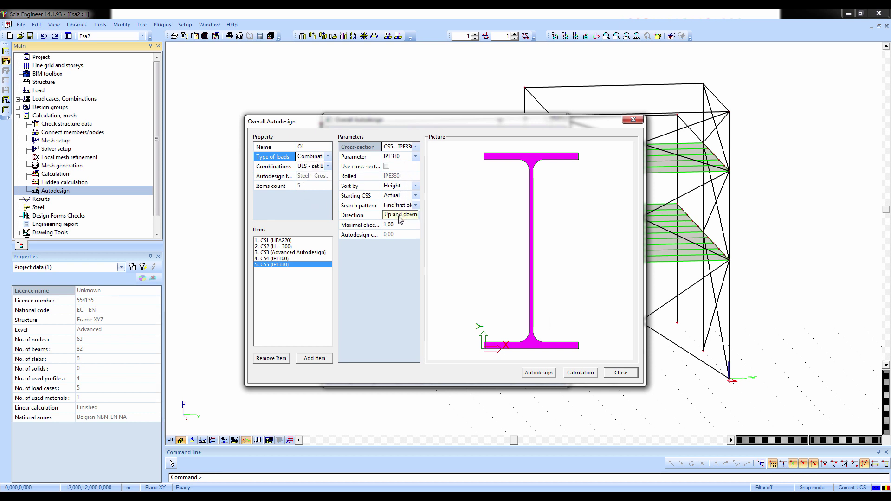
left_click(360, 225)
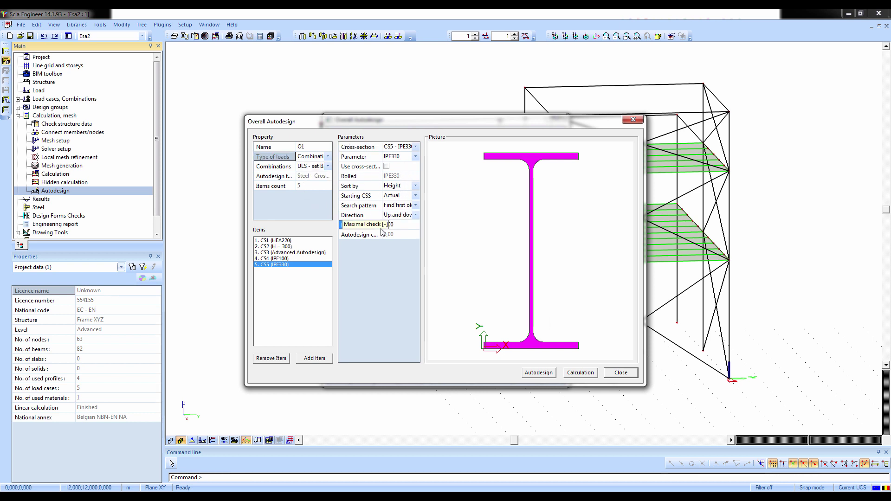
left_click(617, 374)
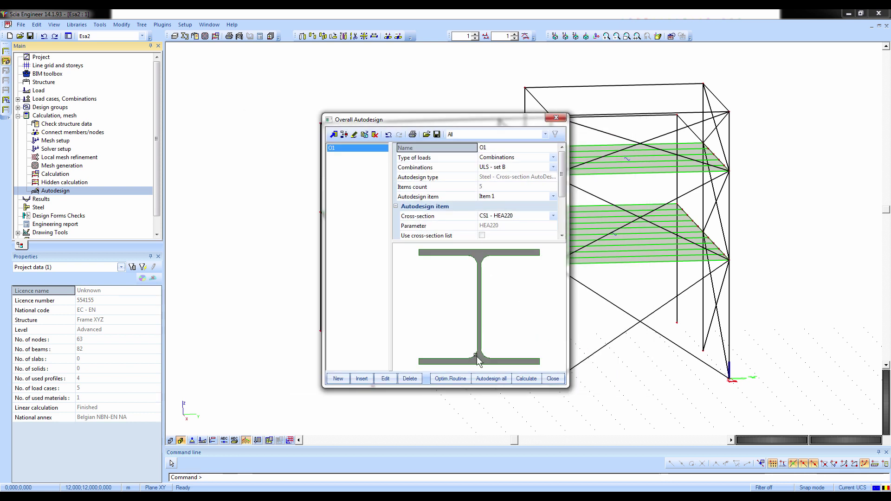
Run the automatic optimisation routine on autodesign O1, limited to 5 iterations
left_click(450, 378)
double_click(414, 277)
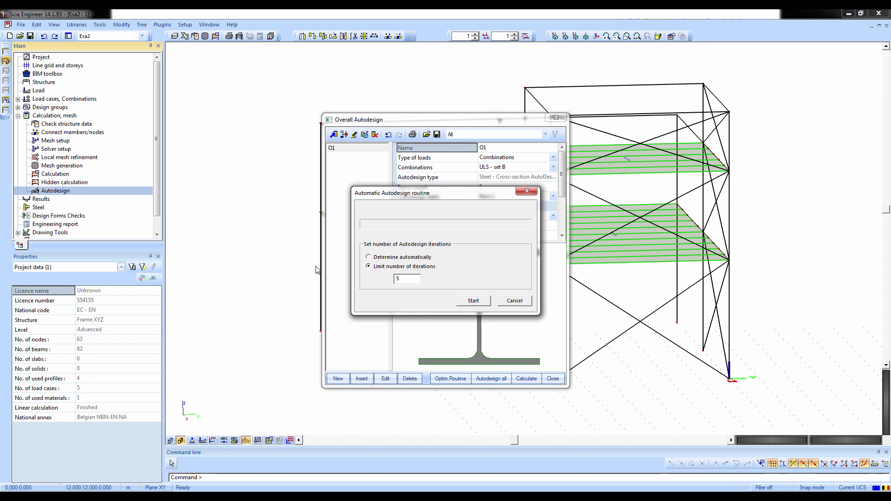
left_click(473, 301)
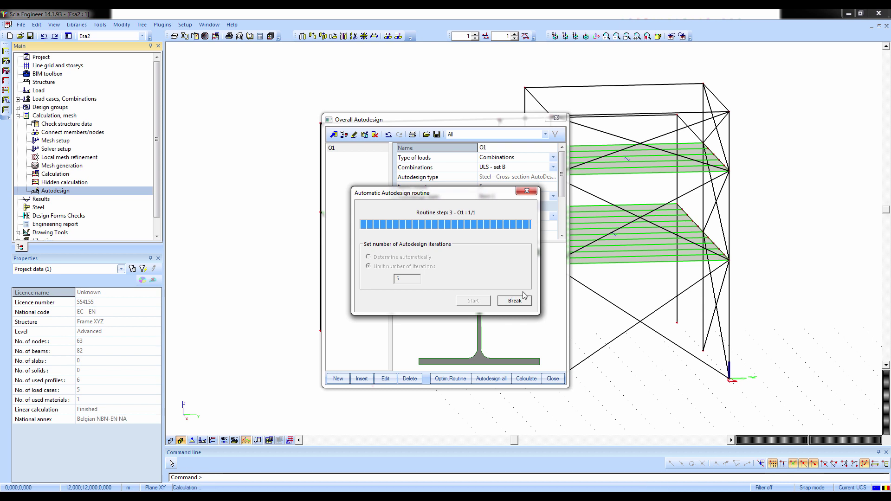
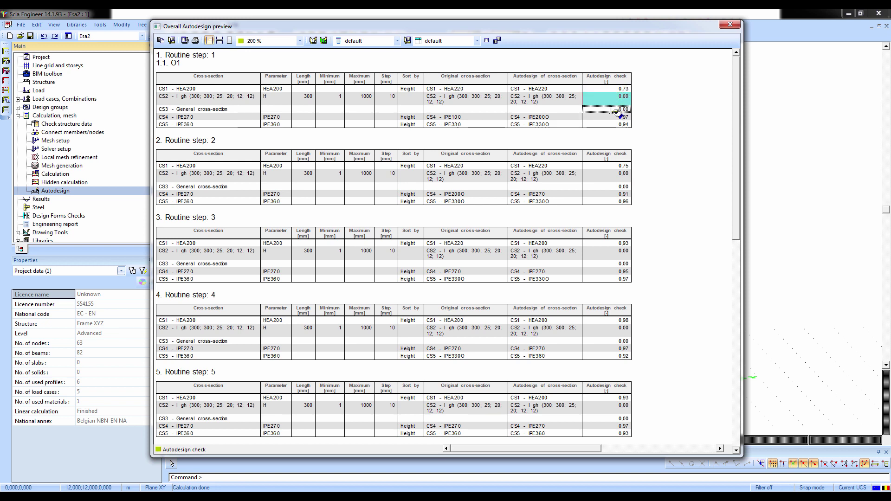
Review the autodesigned cross-sections and checks in each routine step, and close the preview and the autodesign manager
scroll(736, 144, "down", 1)
left_click_drag(738, 144, 738, 193)
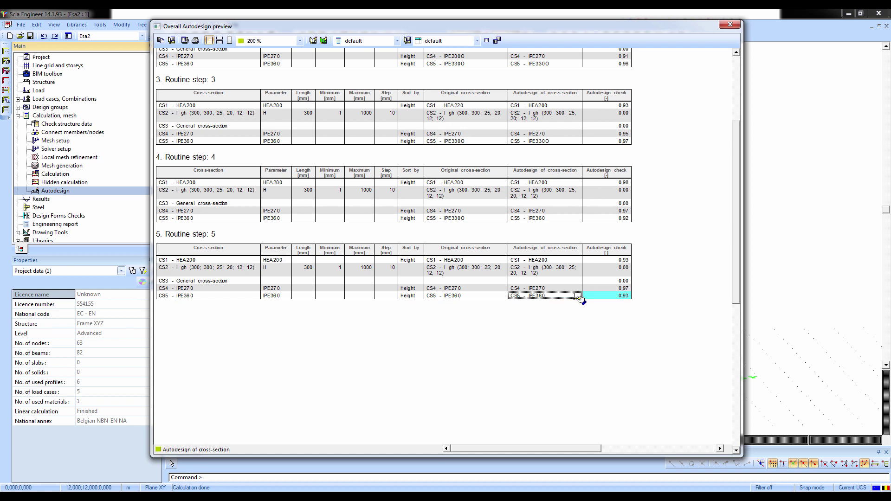
left_click(735, 26)
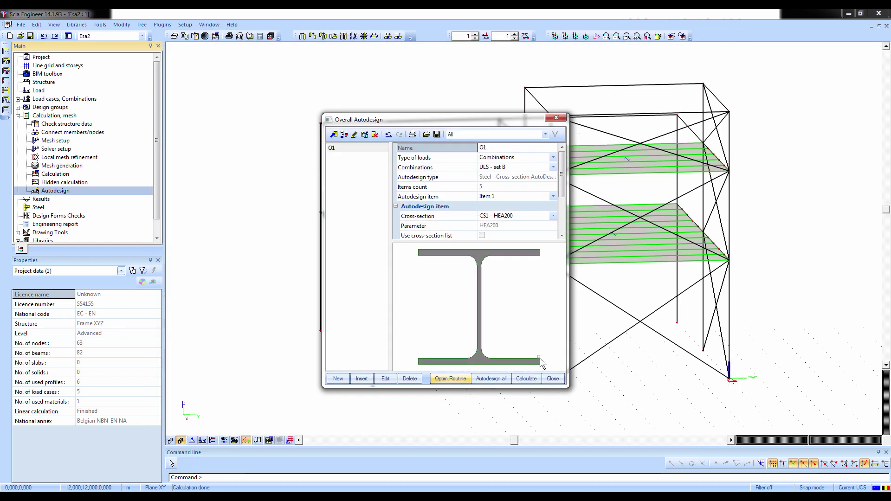
left_click(553, 379)
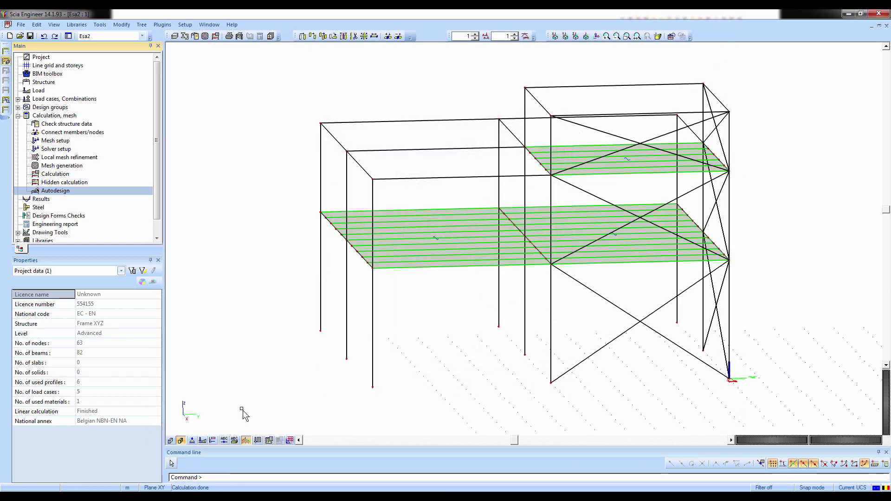
Display the member surfaces and inspect the optimised profiles throughout the structure
left_click(172, 441)
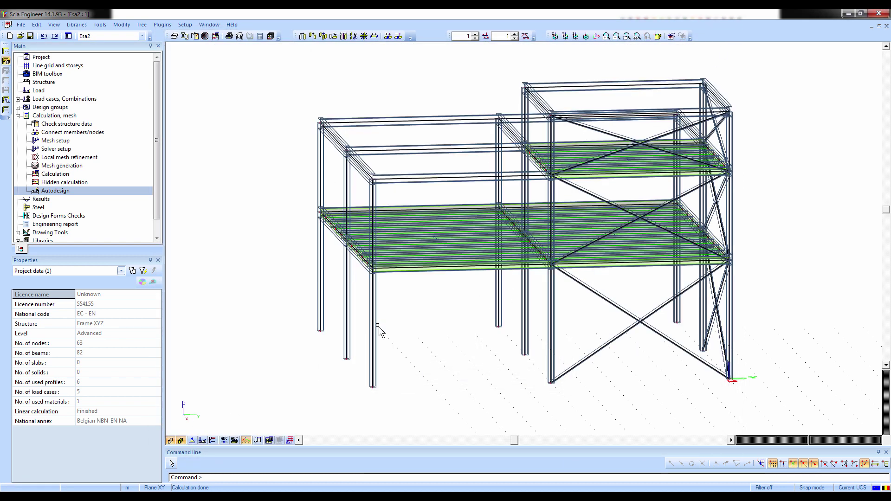
scroll(413, 298, "up", 5)
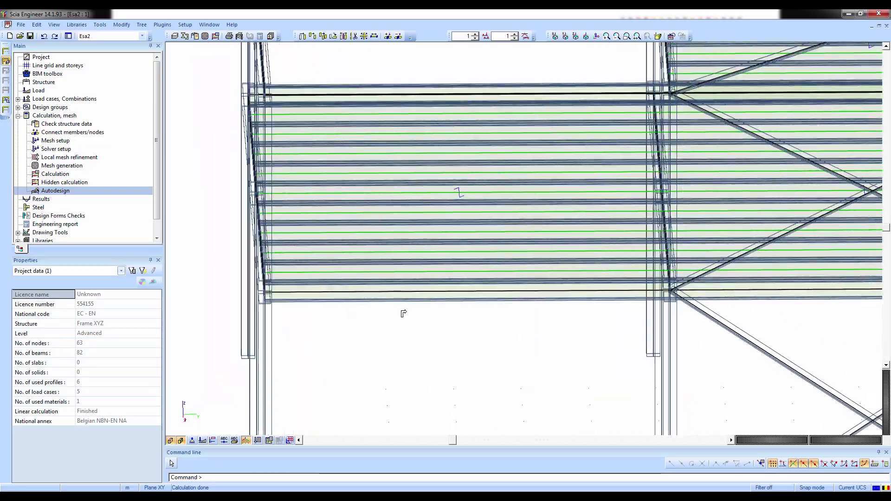
mouse_move(404, 314)
right_mouse_down("ctrl")
mouse_move(390, 306)
mouse_move(427, 335)
mouse_move(415, 314)
right_mouse_up("ctrl")
scroll(398, 318, "down", 2)
scroll(414, 315, "down", 4)
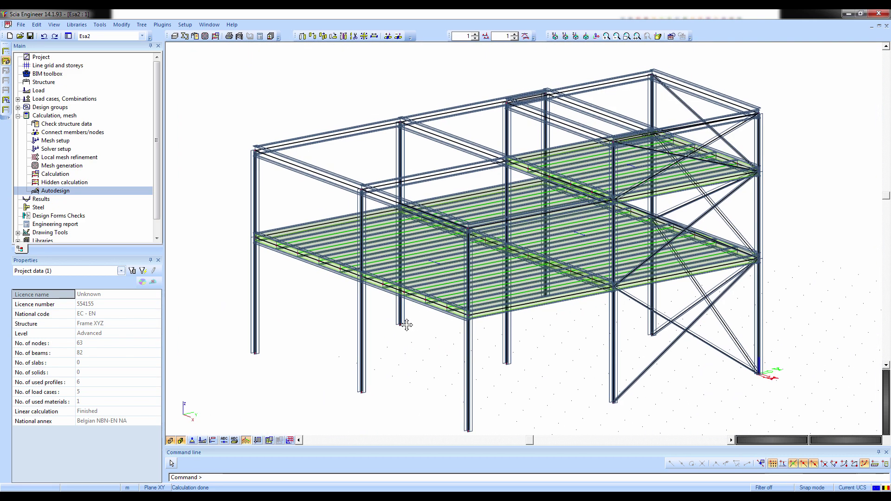
Run the ULS steel check on one lower-floor beam only, with Selection set to Current, and refresh the results
left_click(38, 208)
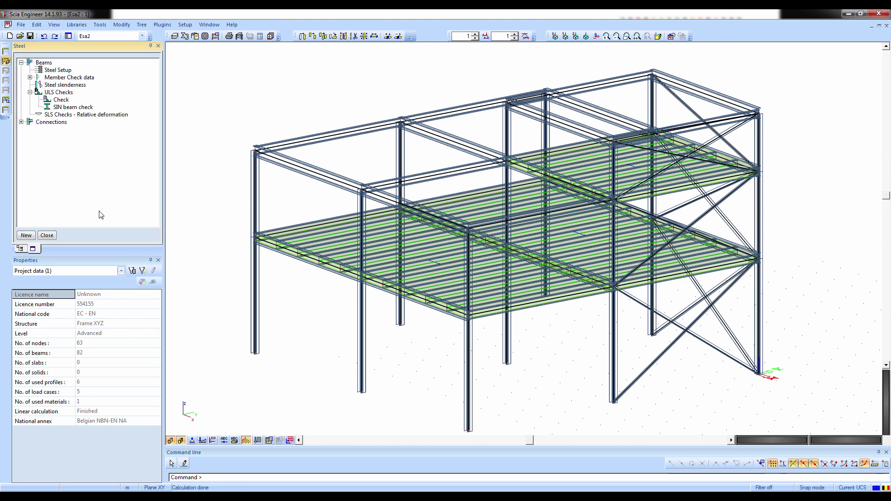
left_click(51, 101)
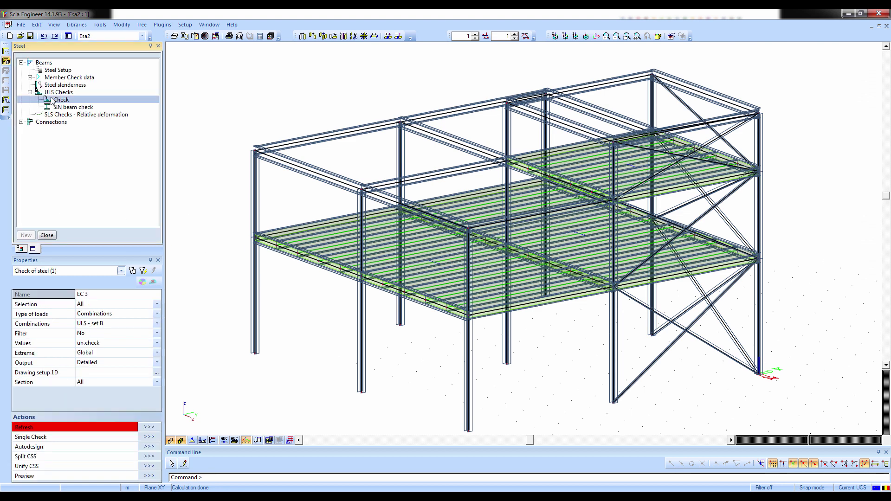
left_click(416, 251)
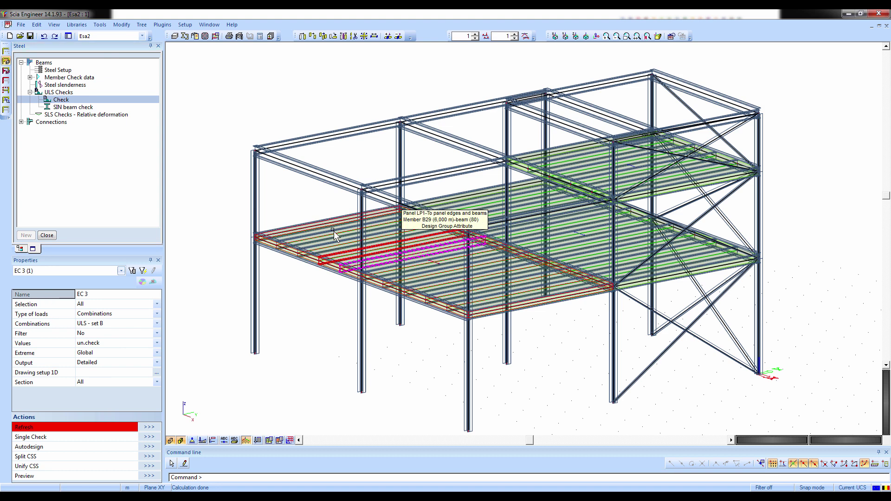
left_click(95, 304)
left_click(95, 320)
left_click(151, 428)
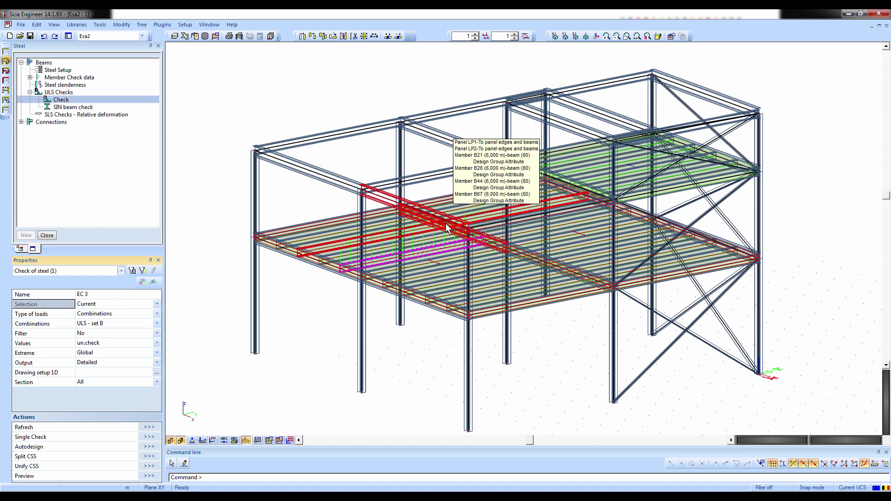
Preview the selected beam's detailed check report, examine its section and stability checks, and close the preview
scroll(450, 213, "up", 3)
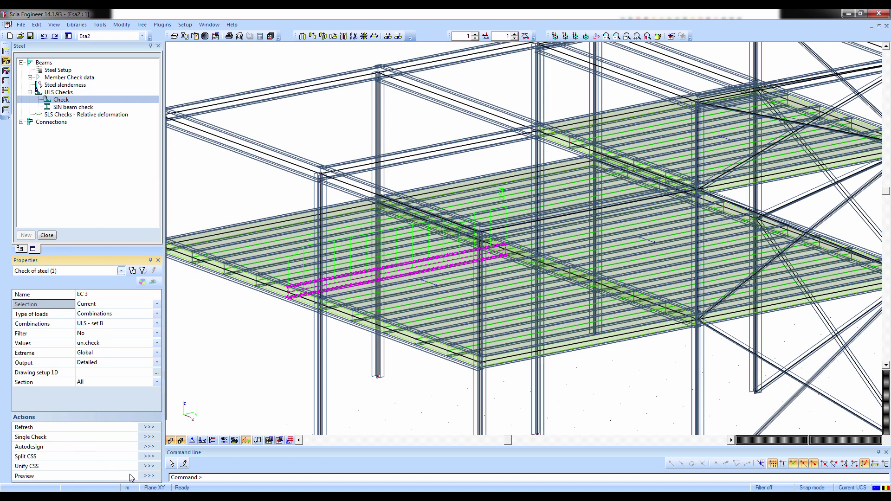
left_click(149, 476)
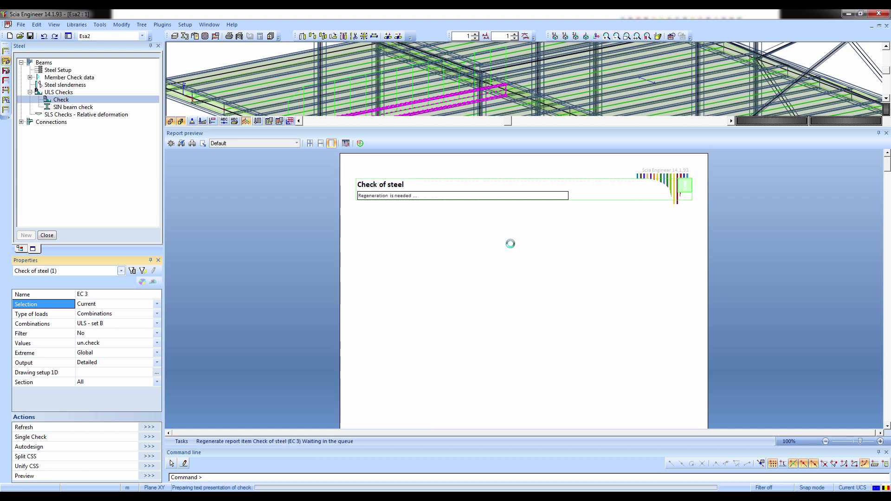
scroll(492, 288, "down", 6)
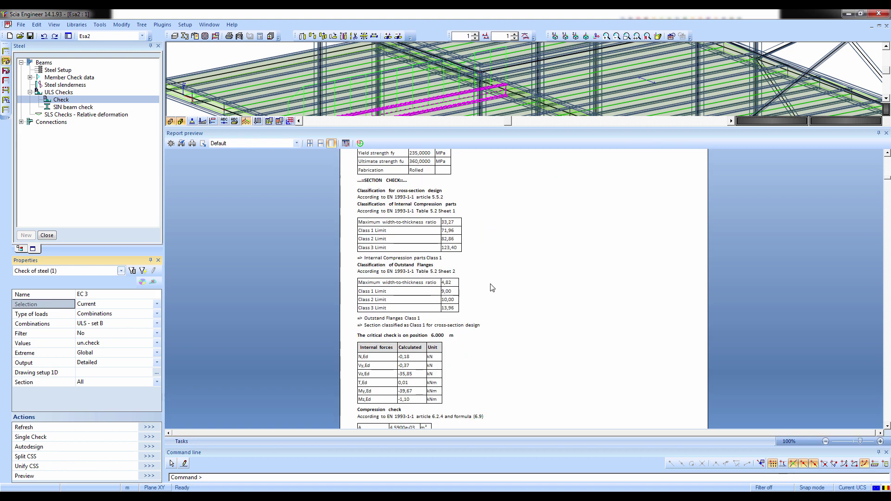
scroll(492, 288, "down", 10)
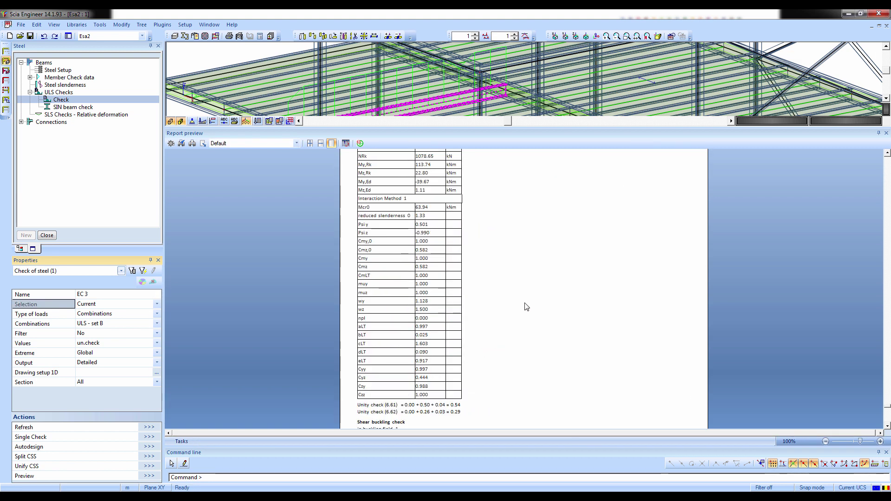
left_click(887, 133)
scroll(443, 303, "down", 5)
left_click(443, 301)
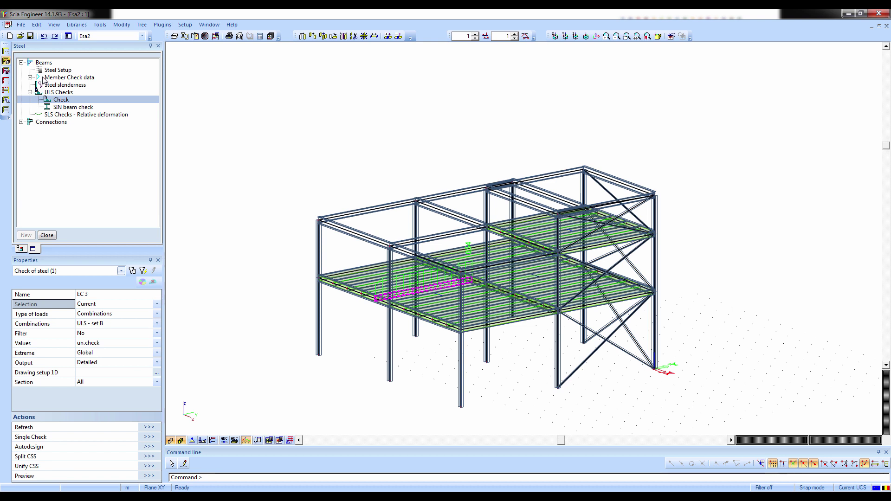
Open the member check data for LTB restraints and select all secondary beams of the lower floor in both bays
double_click(32, 78)
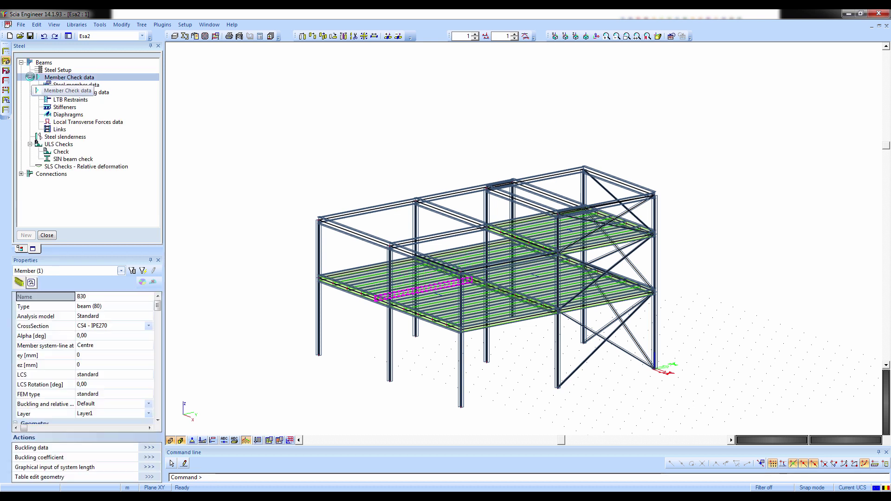
left_click(78, 102)
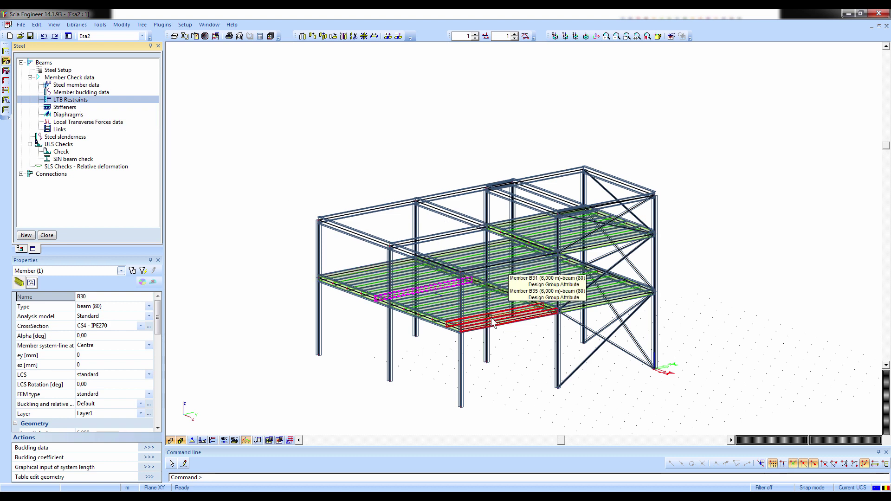
mouse_move(469, 332)
right_mouse_down("ctrl")
mouse_move(509, 319)
mouse_move(471, 330)
right_mouse_up("ctrl")
left_click_drag(449, 250, 448, 251)
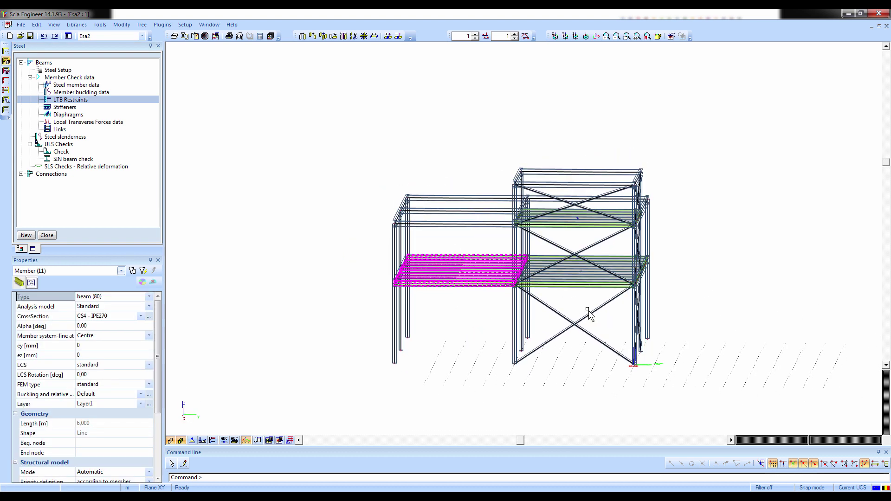
right_click_drag(587, 304, 576, 282, "ctrl")
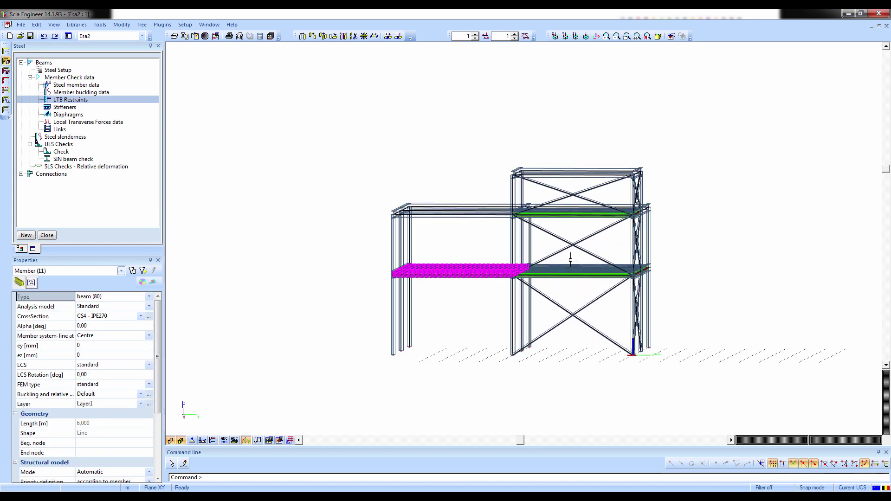
left_click_drag(571, 260, 618, 279)
right_click_drag(617, 279, 580, 290, "ctrl")
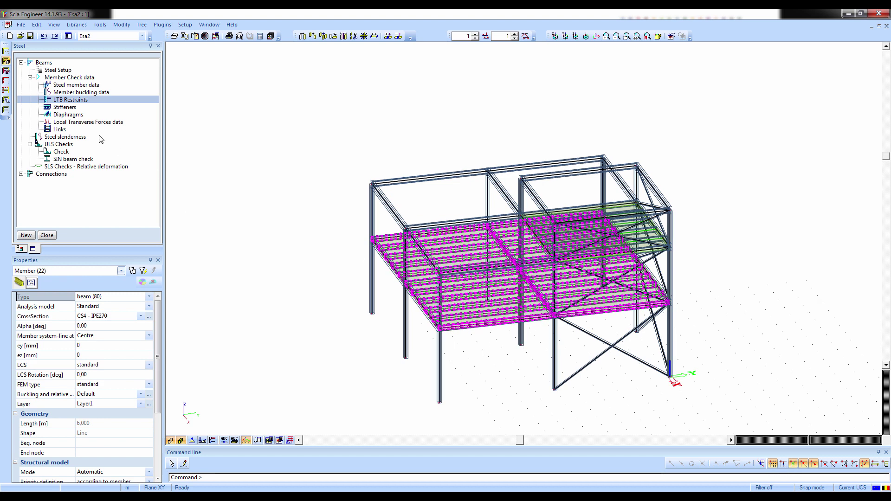
Add LTB restraints to the selected lower-floor beams at position +z, with relative position x 0.5 and one repetition
double_click(72, 100)
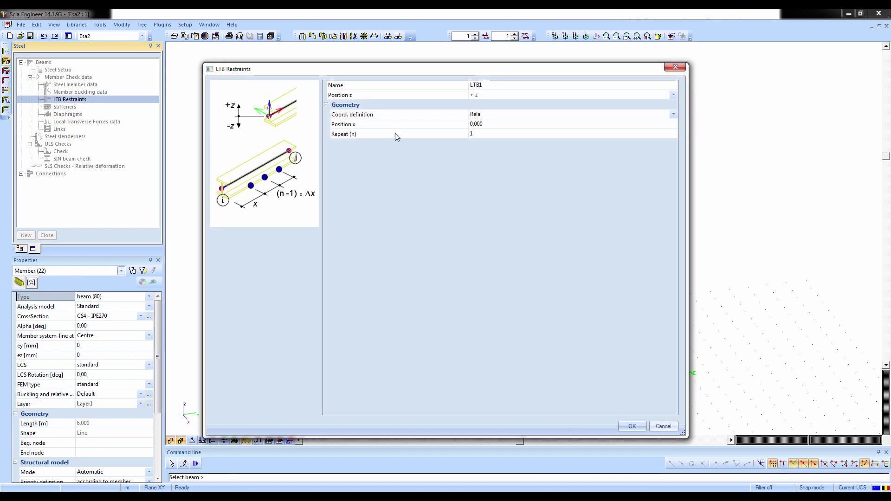
left_click(487, 95)
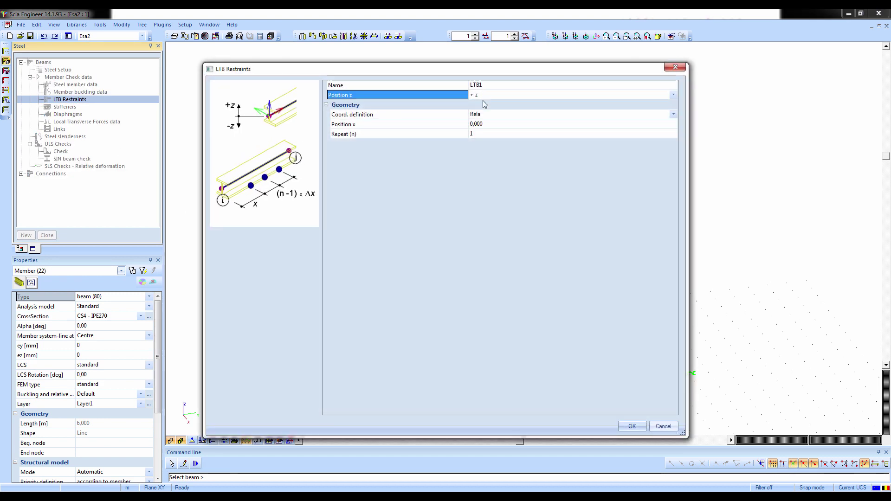
left_click(484, 125)
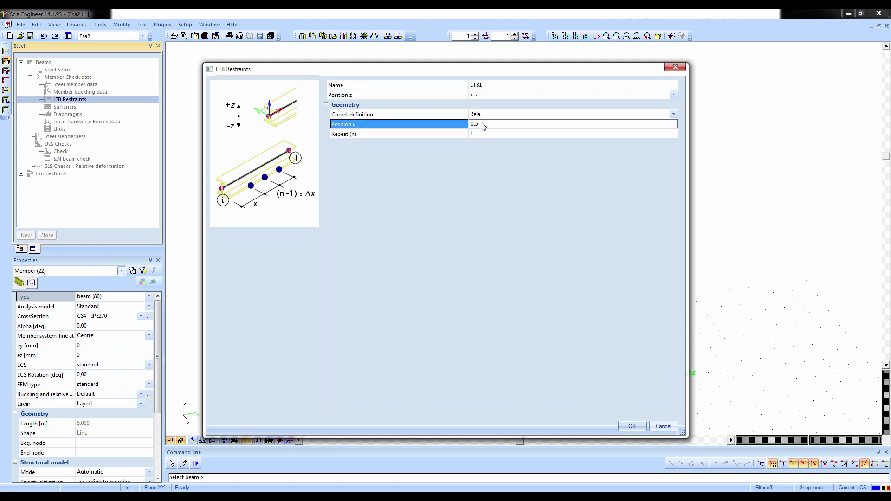
key("Return")
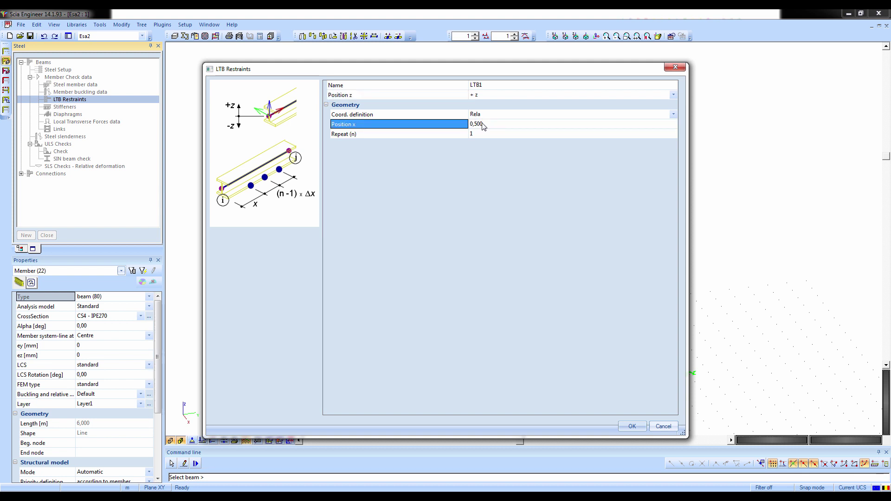
left_click(633, 426)
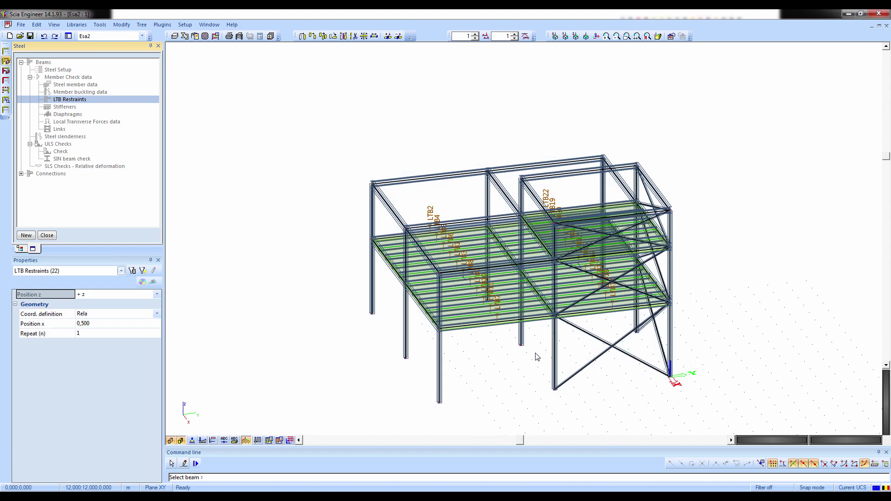
Run the ULS steel check on all members filtered by cross-section CS4 - IPE270 and refresh the results
left_click(61, 152)
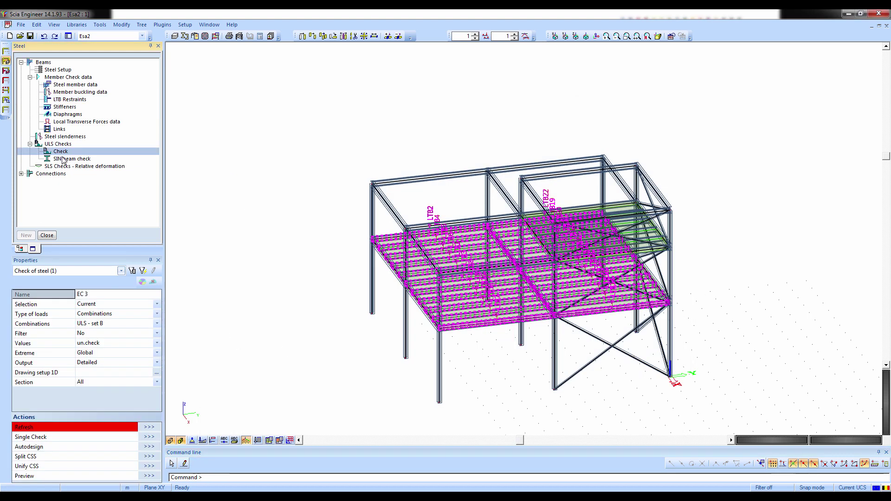
left_click(96, 334)
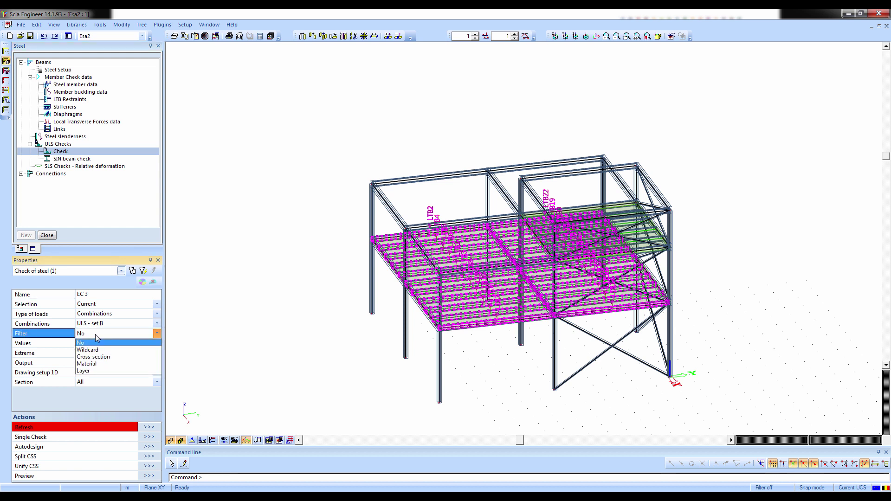
left_click(90, 358)
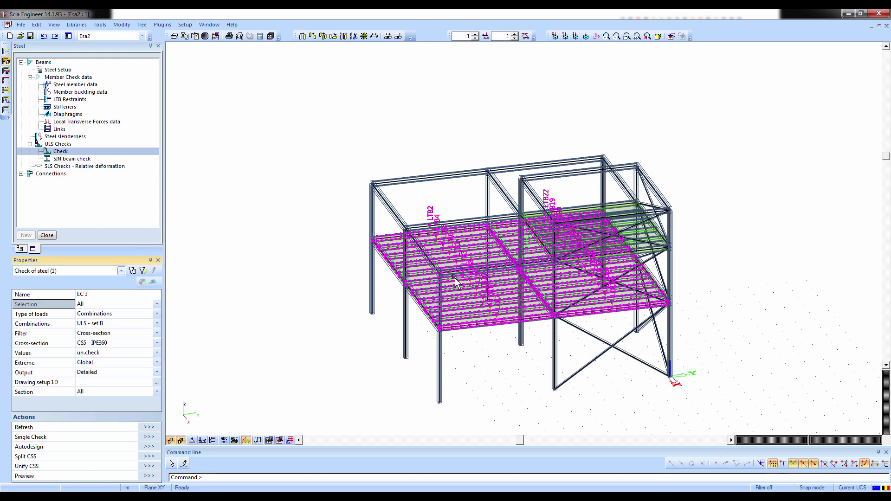
left_click(95, 342)
left_click(95, 343)
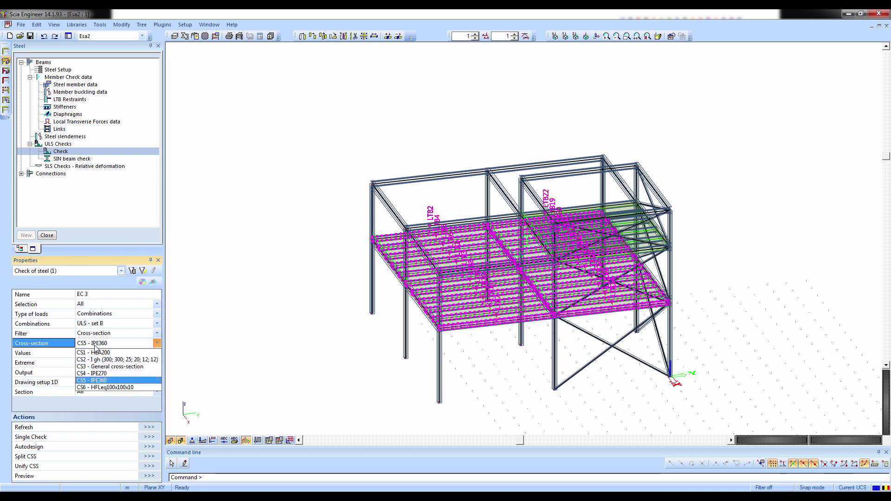
left_click(96, 373)
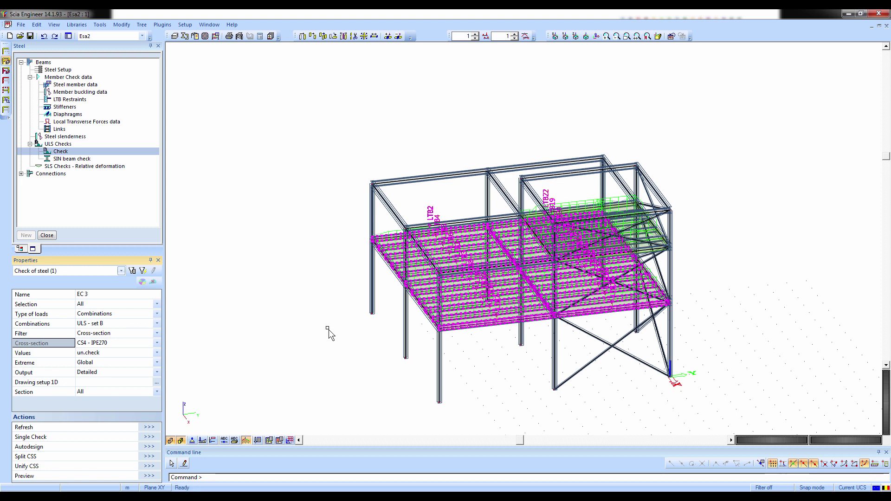
Add LTB restraints to the upper-floor secondary beams at position +z and relative position x 0.5
mouse_move(319, 334)
right_mouse_down("ctrl")
mouse_move(309, 319)
mouse_move(303, 332)
right_mouse_up("ctrl")
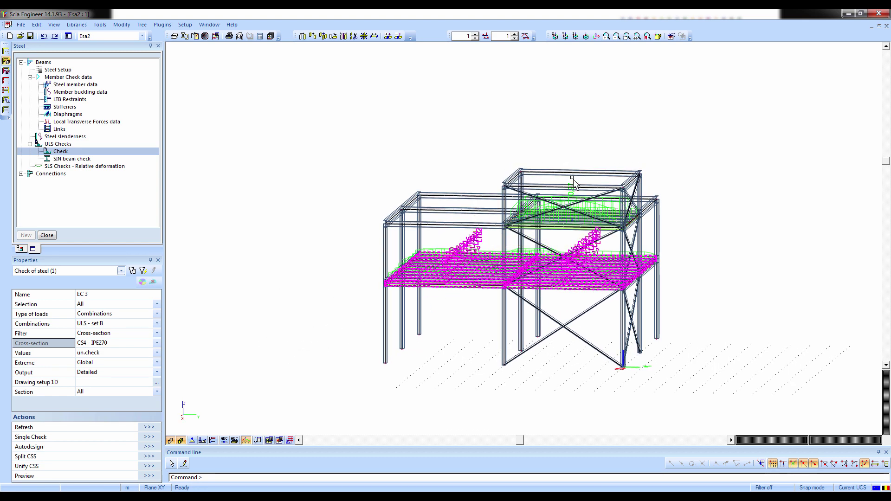
scroll(572, 179, "up", 2)
right_click_drag(571, 214, 462, 241, "ctrl")
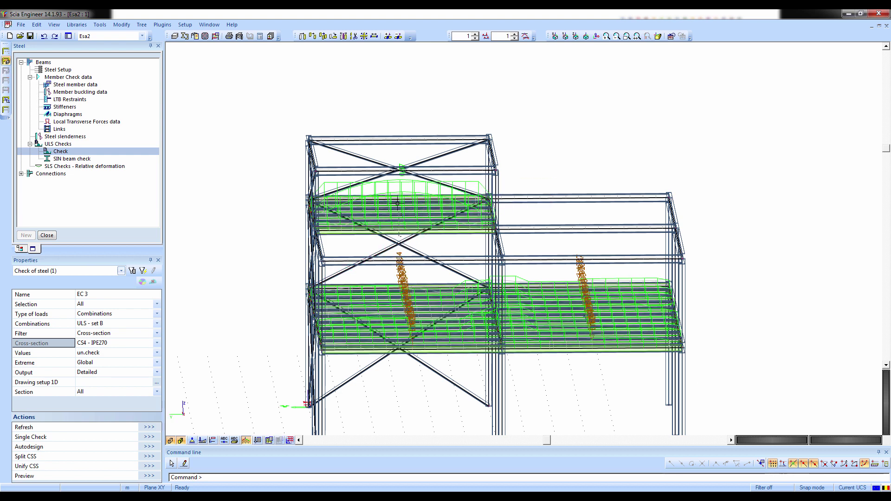
left_click(396, 186)
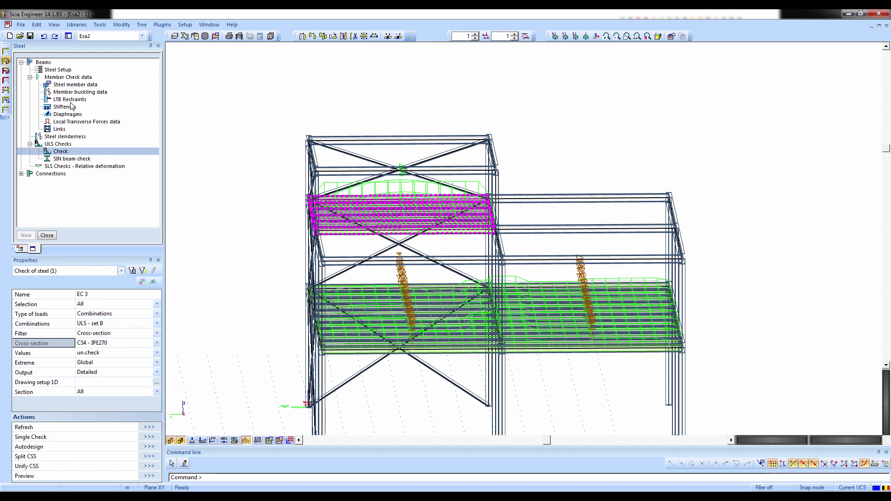
double_click(69, 100)
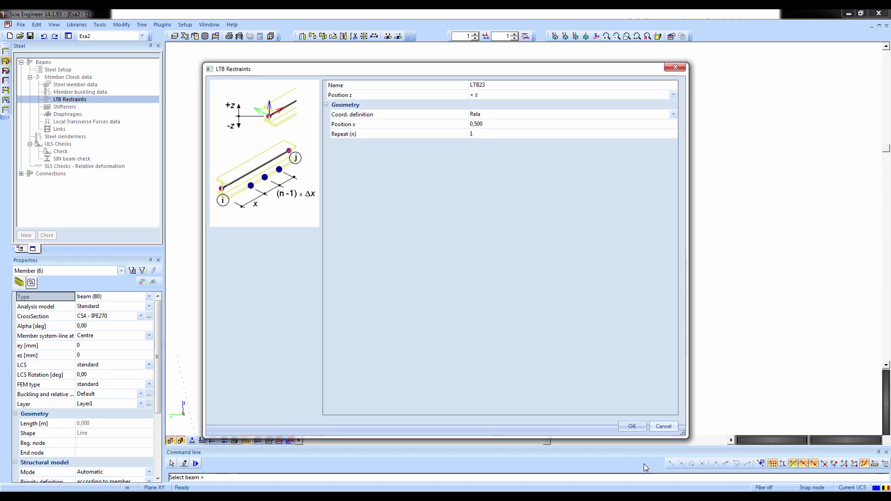
left_click(632, 427)
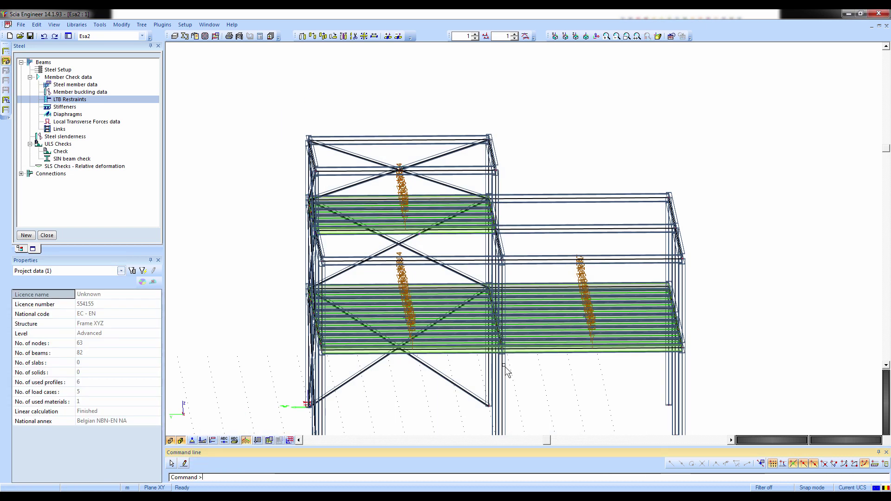
Turn off the display of steel data in the view parameters for all members to hide the LTB restraints
right_click_drag(492, 367, 522, 303, "shift")
right_click_drag(495, 342, 491, 332, "ctrl")
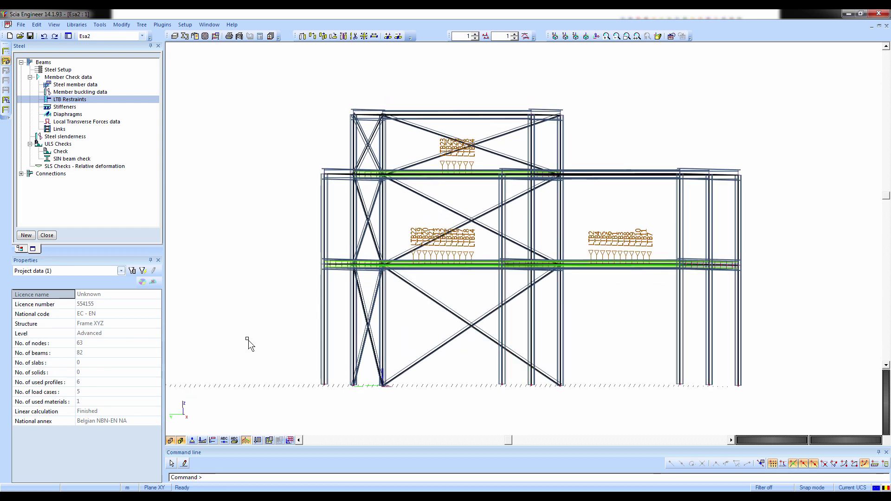
right_click(792, 121)
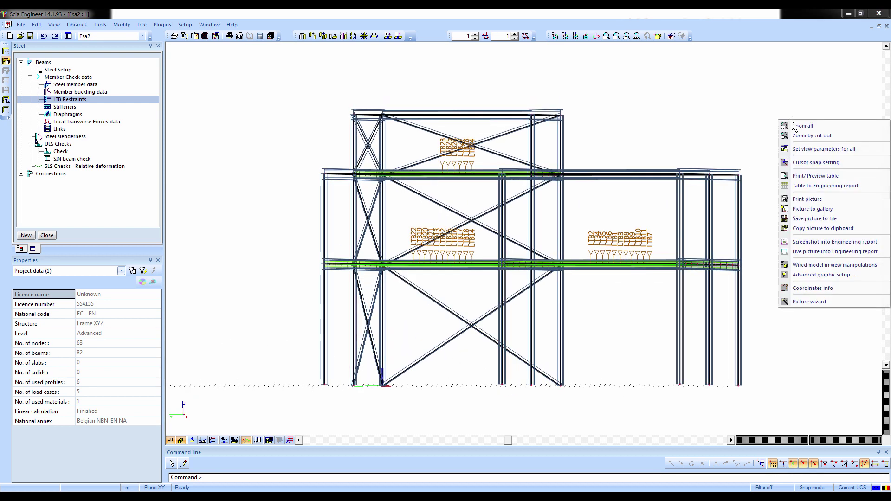
left_click(803, 147)
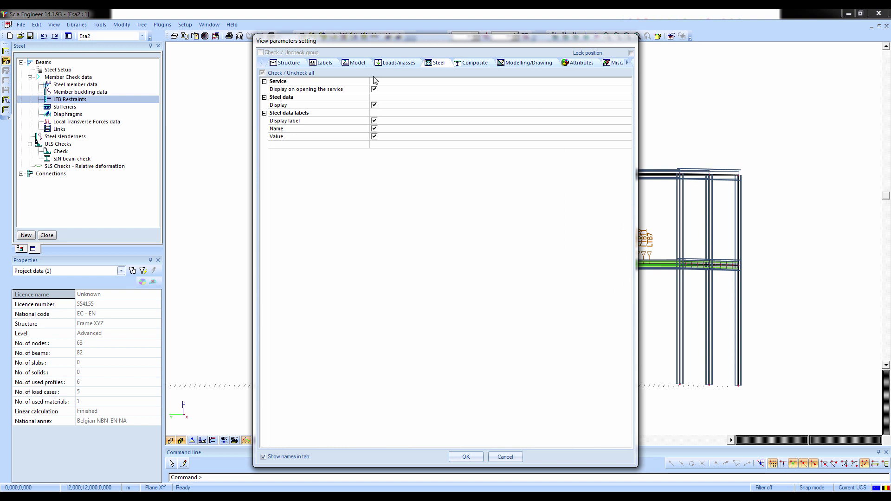
left_click(374, 105)
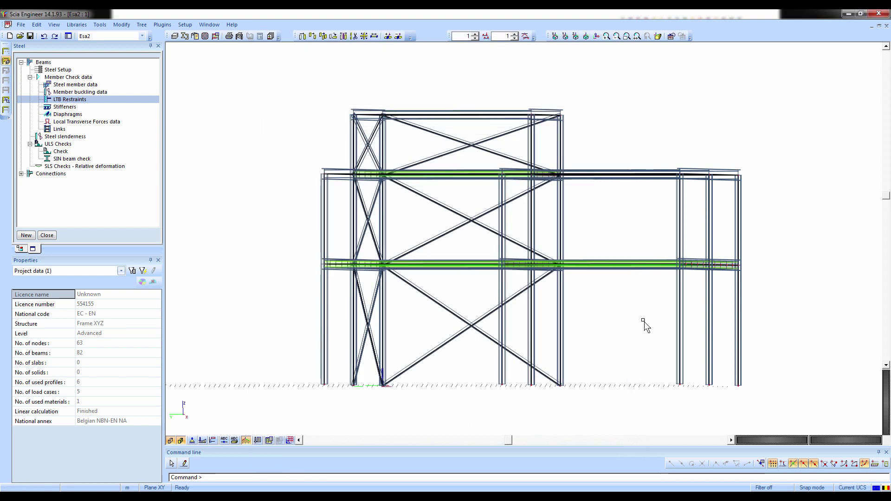
Rerun the ULS check for the CS4 - IPE270 beams with the LTB restraints and examine the highest unity check
left_click(56, 151)
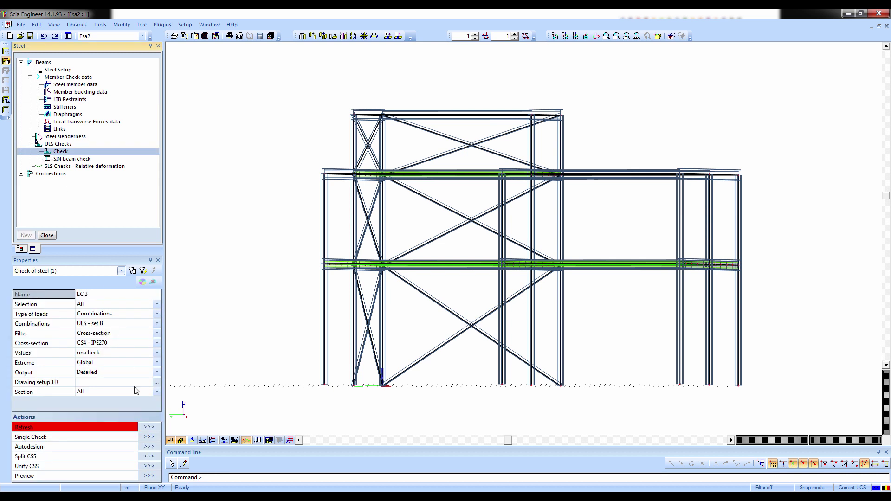
left_click(149, 437)
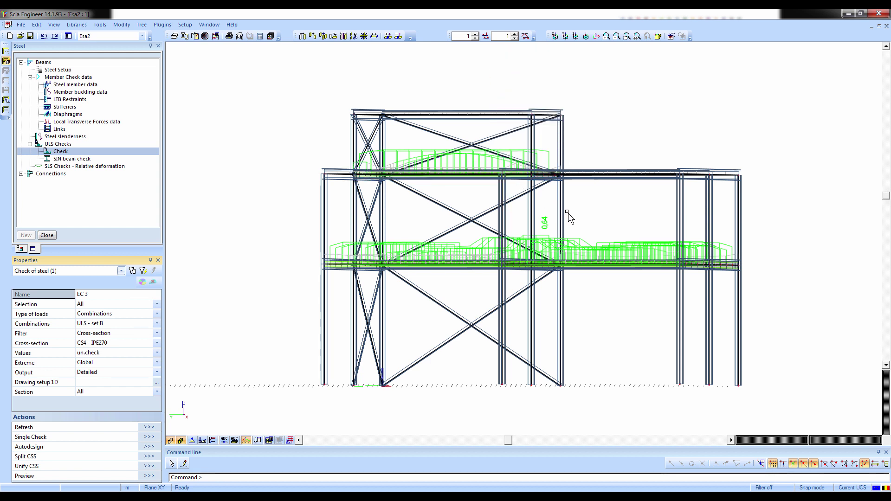
mouse_move(549, 231)
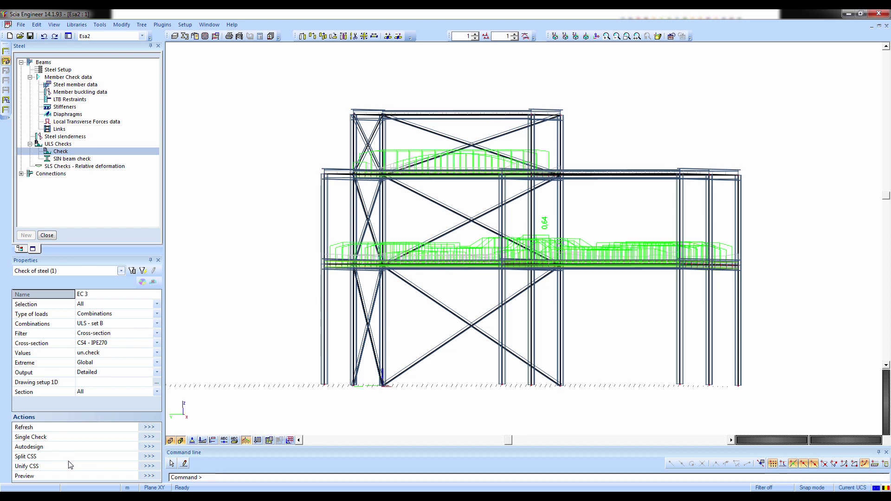
Autodesign the CS4 cross-section by searching for the optimal profile at maximal check 1, accept IPE240, and refresh the check
left_click(147, 447)
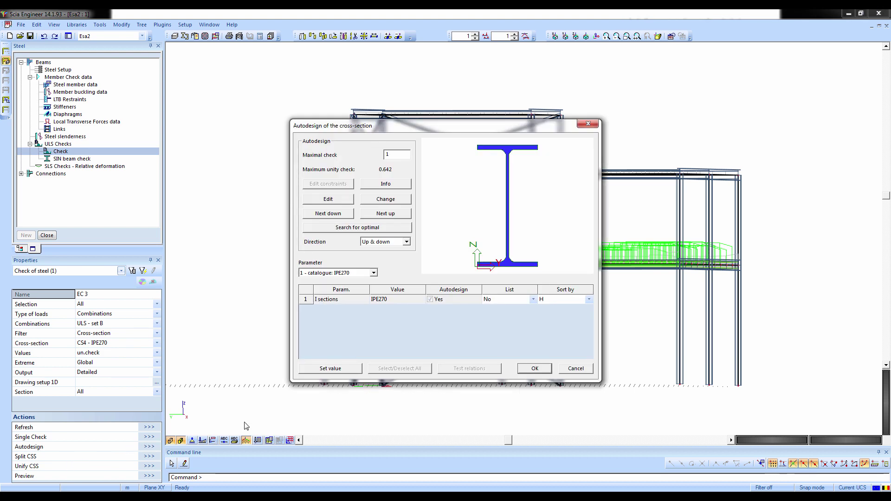
left_click(362, 228)
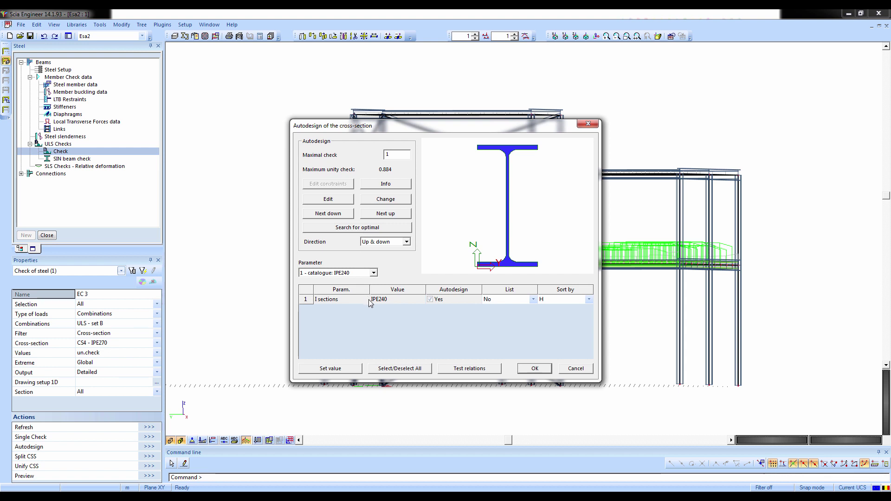
left_click(534, 369)
left_click(158, 426)
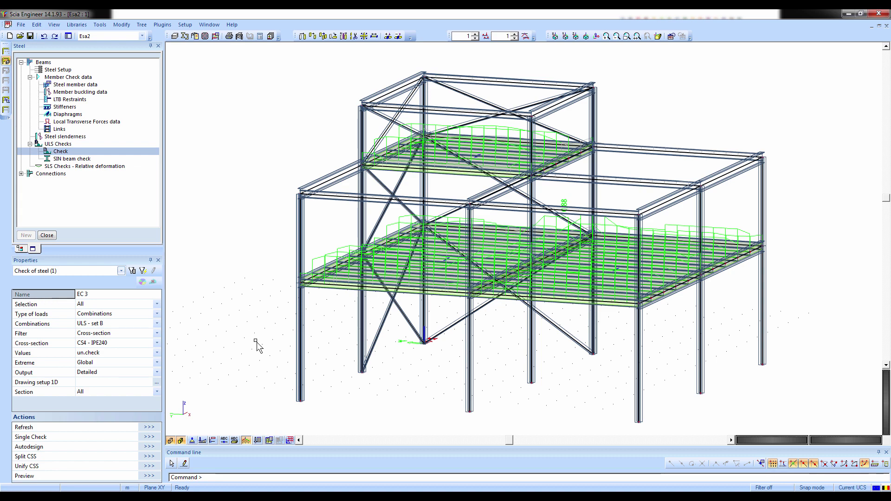
right_click_drag(258, 342, 271, 314, "ctrl")
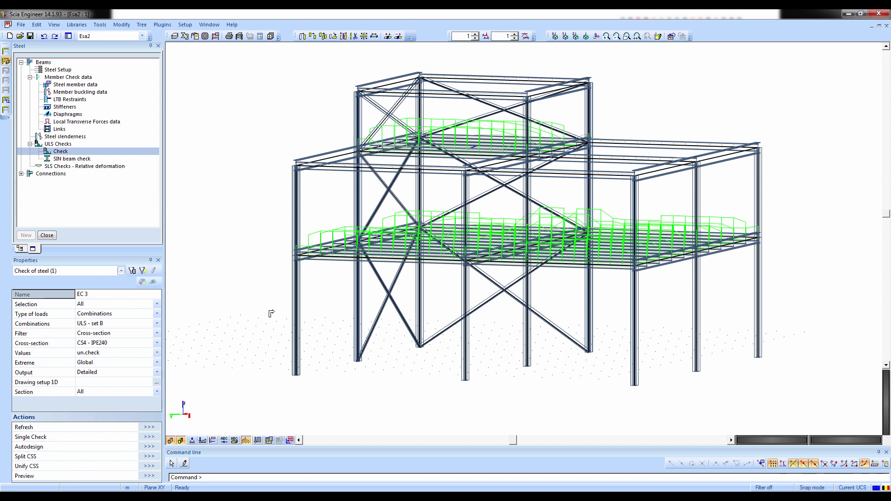
Switch from the beam checks to connections and start a bolted/welded strong-axis frame connection, viewing the frame's column-beam joints
left_click(21, 62)
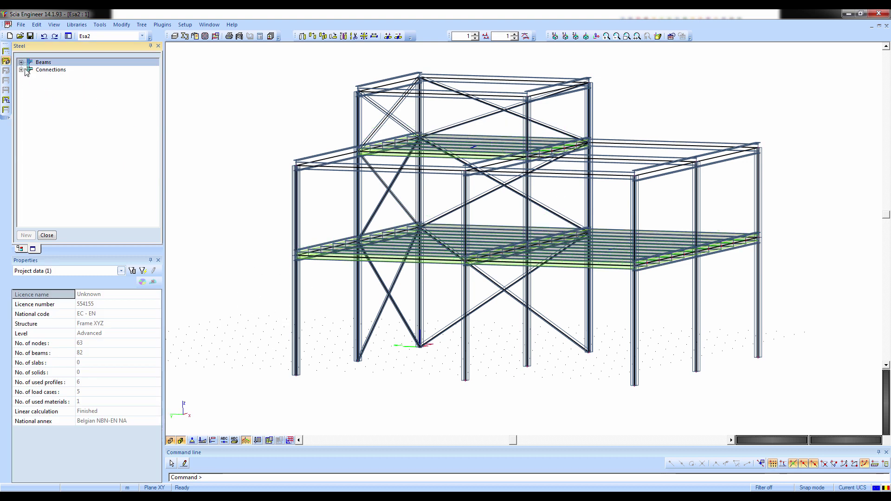
double_click(30, 69)
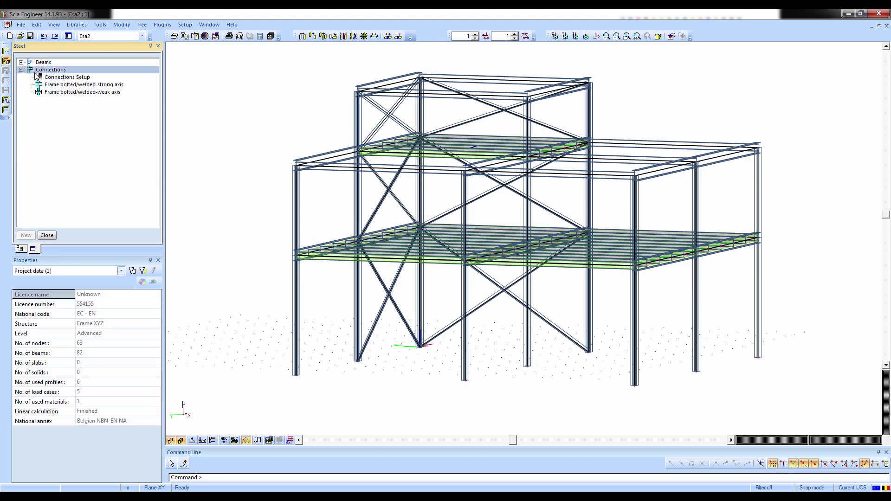
double_click(58, 85)
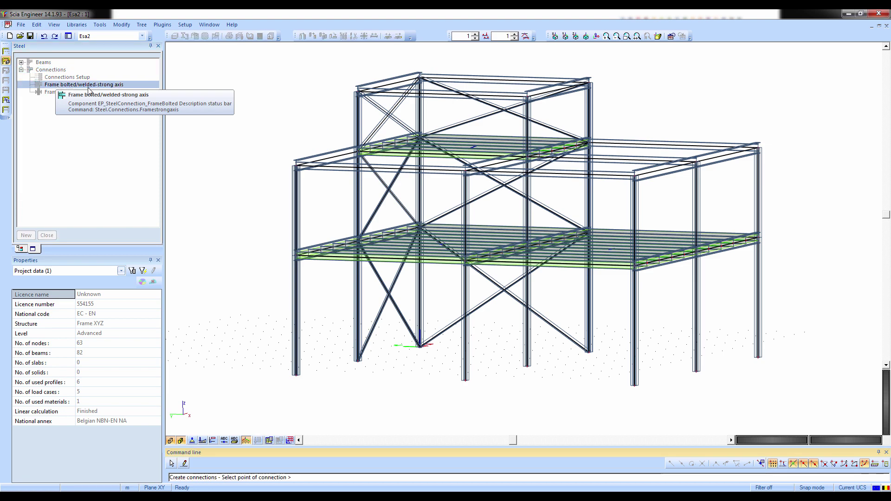
right_click_drag(465, 290, 440, 297, "ctrl")
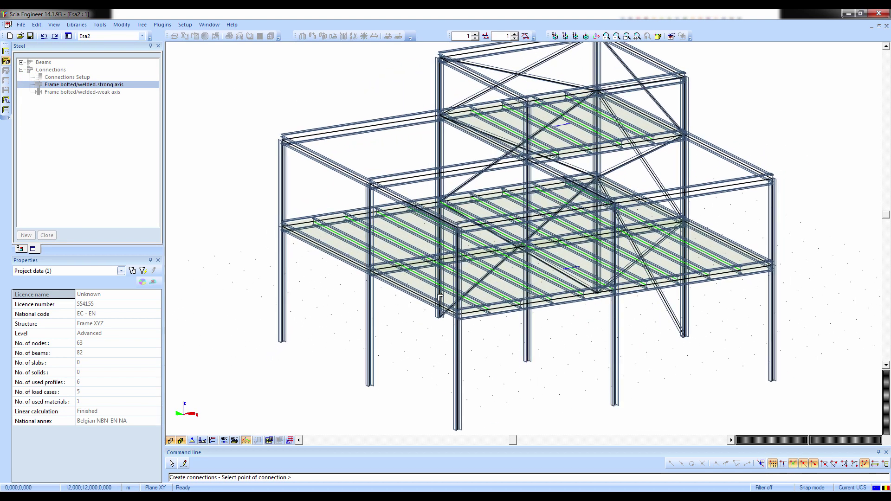
Render the member surfaces around the beam-to-column joint and switch the view to the structural model with beams trimmed at the columns
scroll(687, 221, "up", 6)
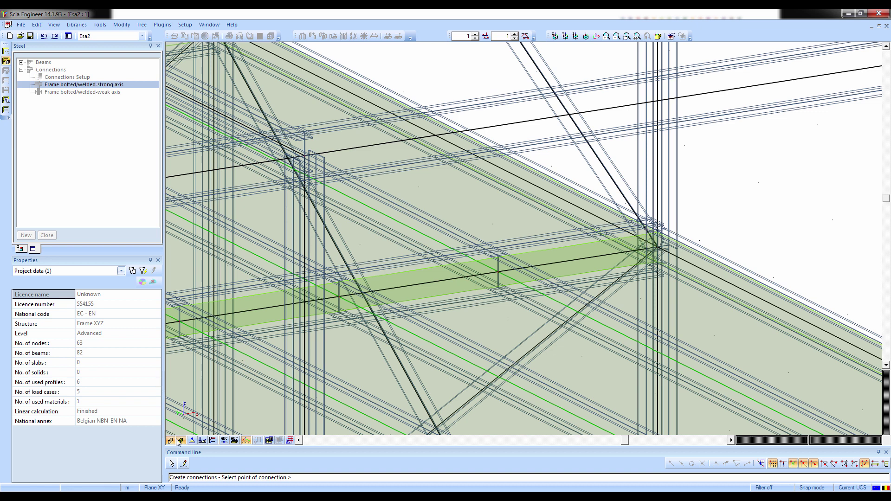
left_click(180, 441)
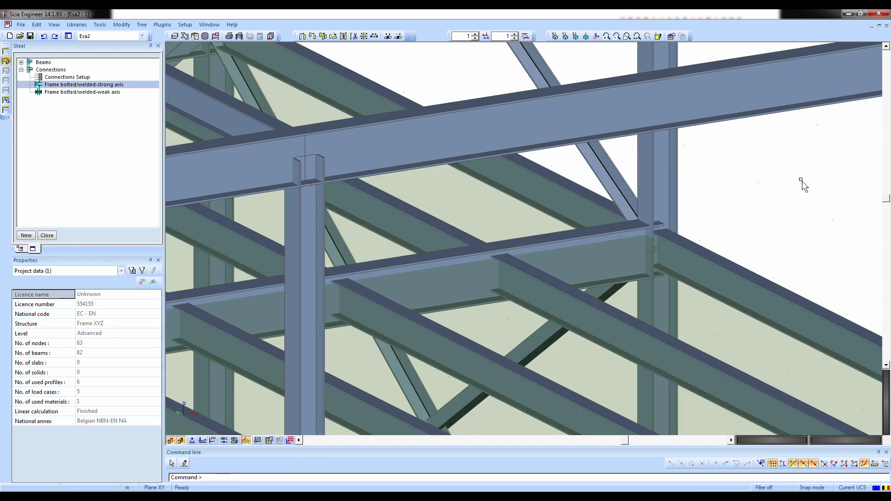
left_click(55, 24)
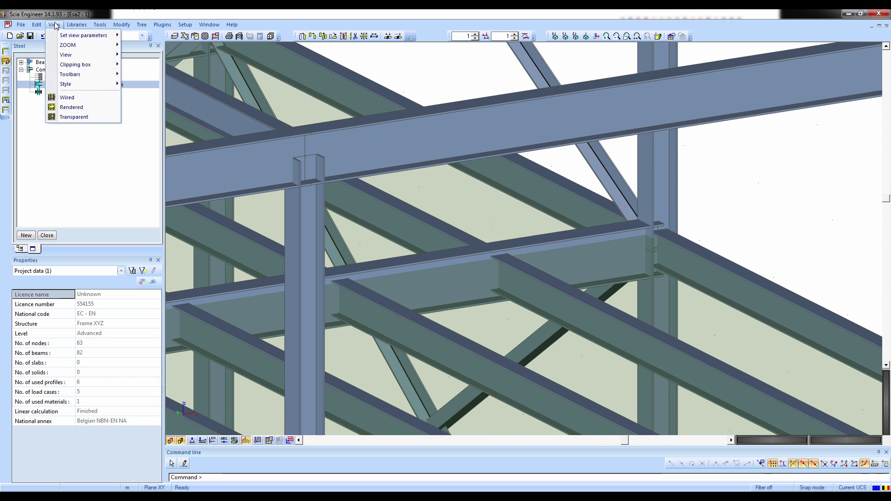
mouse_move(93, 36)
left_click(186, 65)
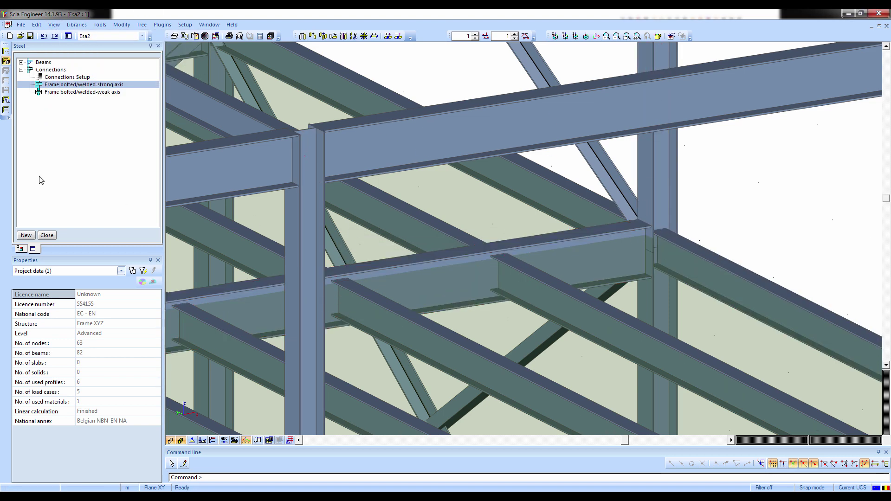
Create a strong-axis frame bolted/welded connection at node N4 between the column and beam B22, excluding the two diagonals and the perpendicular beam
double_click(53, 87)
left_click_drag(751, 298, 750, 291)
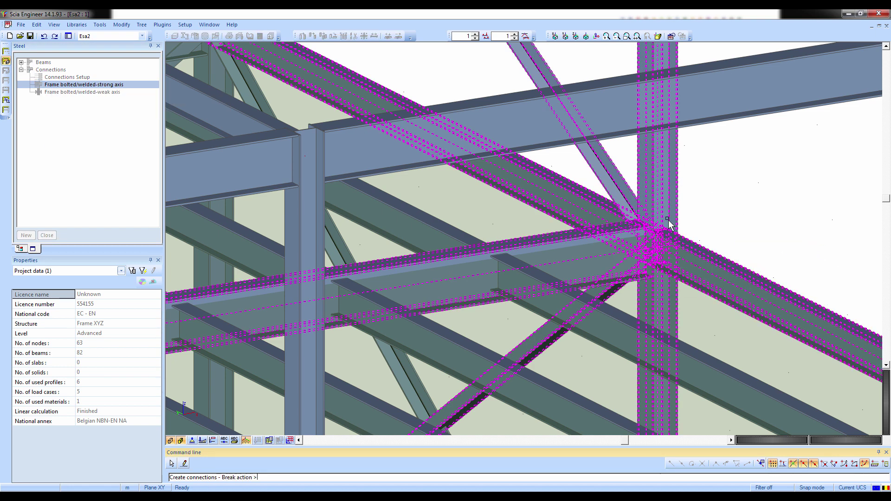
left_click(584, 195, "ctrl")
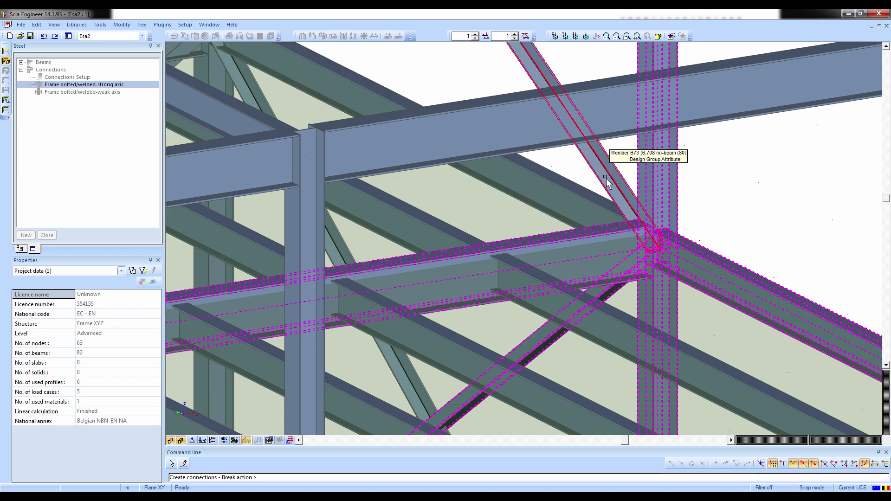
left_click(612, 177, "ctrl")
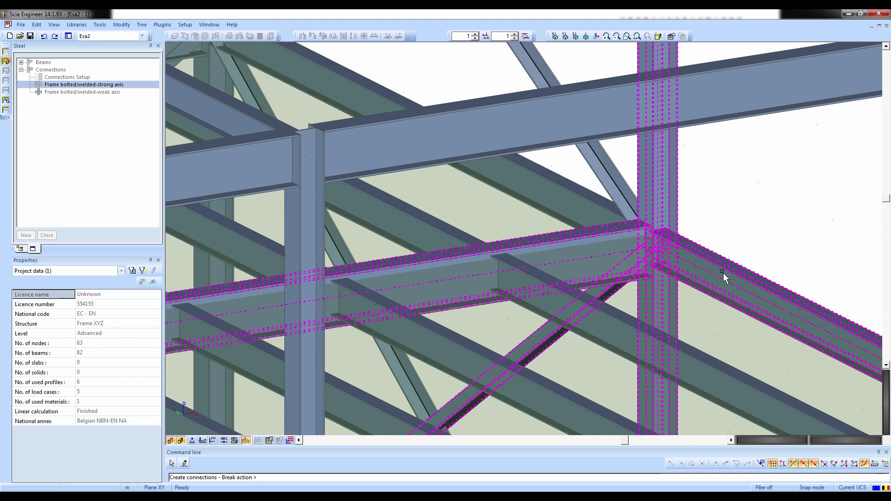
left_click(725, 277, "ctrl")
left_click(605, 303, "ctrl")
key("Escape")
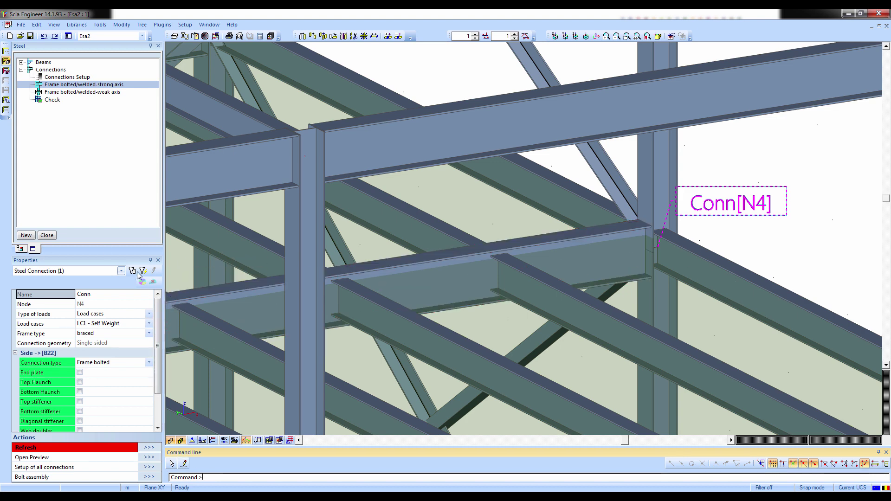
Set the connection's type of loads to Combinations, using ULS - set B
scroll(153, 325, "down", 5)
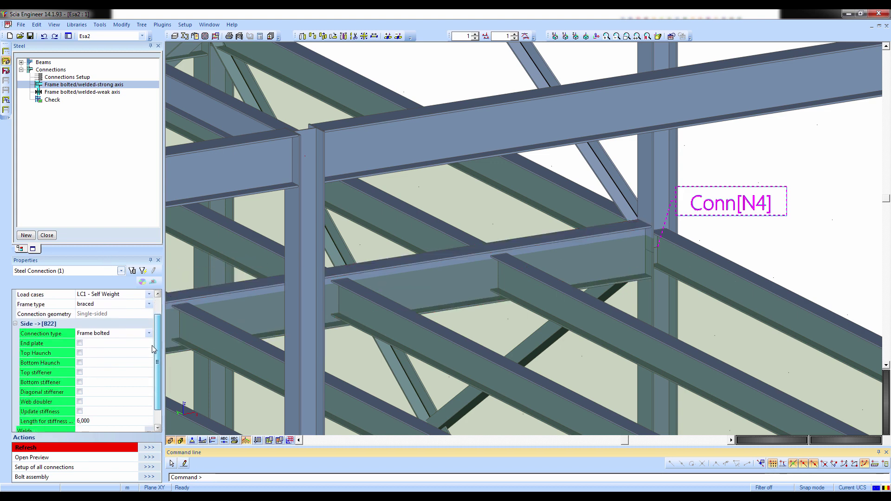
scroll(154, 320, "up", 5)
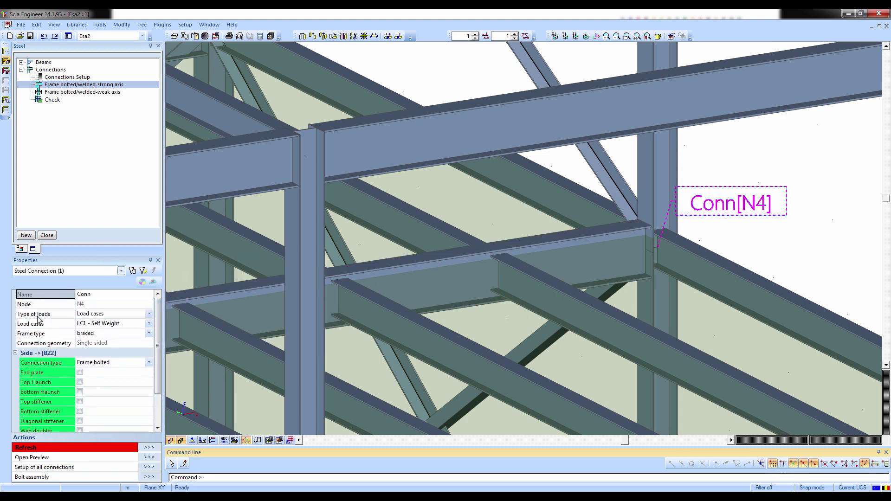
left_click(65, 318)
left_click(87, 317)
left_click(88, 326)
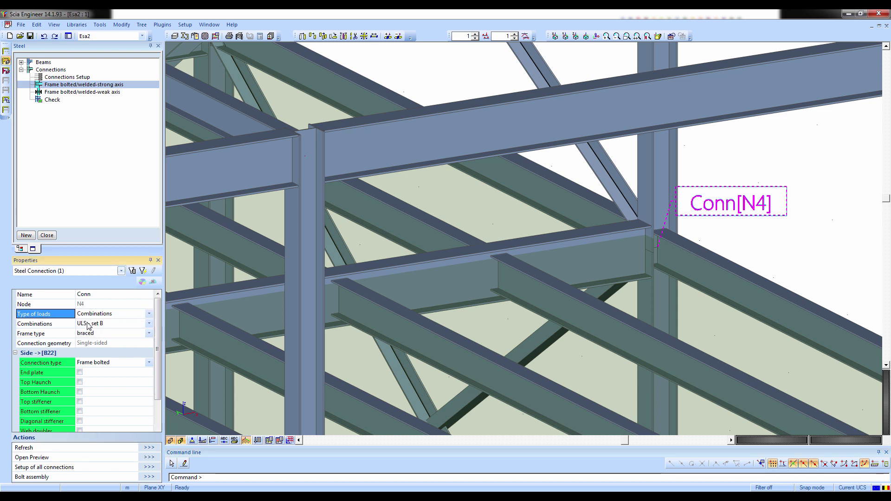
Keep the connection type as Frame bolted and add an end plate to the B22 side
left_click(55, 364)
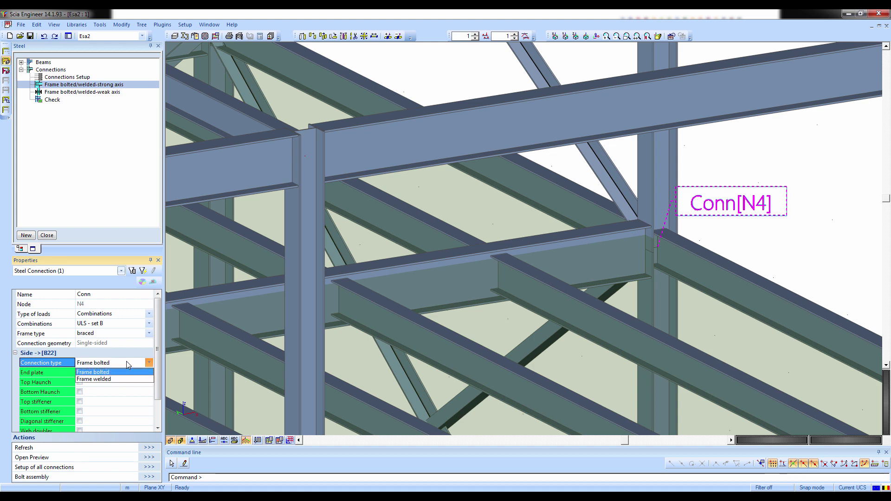
scroll(158, 363, "down", 1)
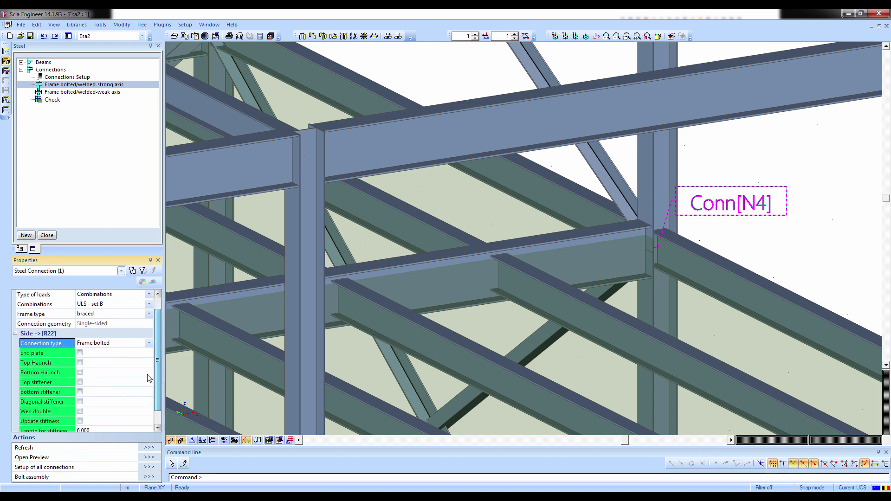
left_click(80, 353)
scroll(650, 253, "up", 3)
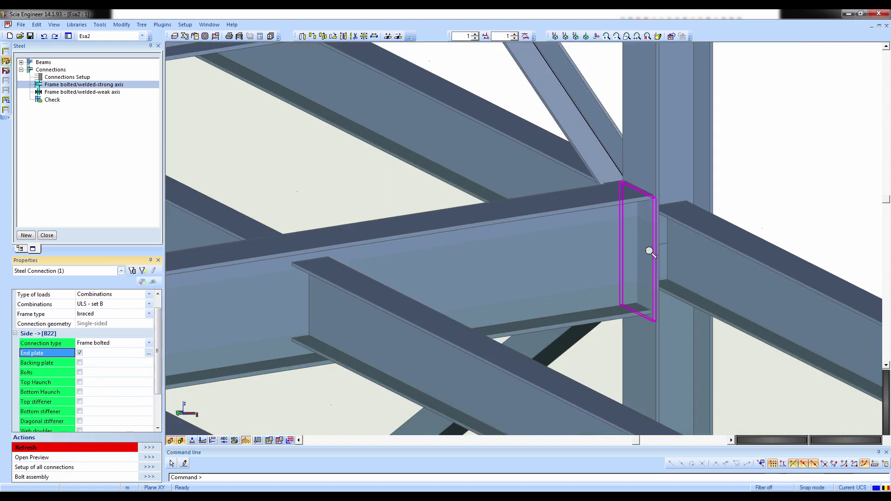
scroll(818, 210, "down", 2)
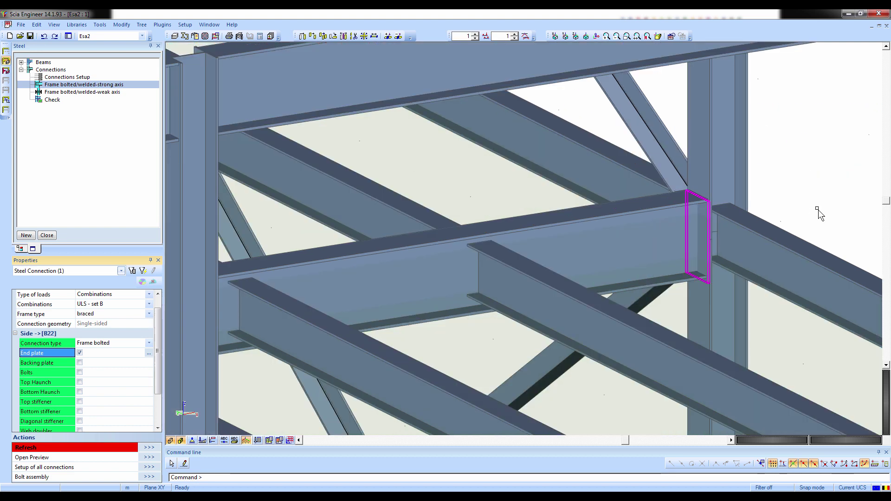
middle_click_drag(813, 210, 738, 202)
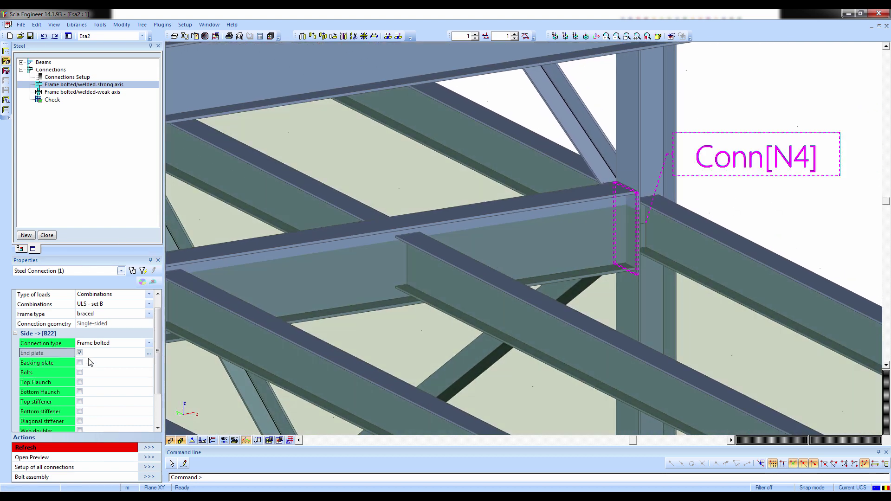
Add bolts to the connection and choose the M24 - 10.9 bolt assembly
left_click(79, 372)
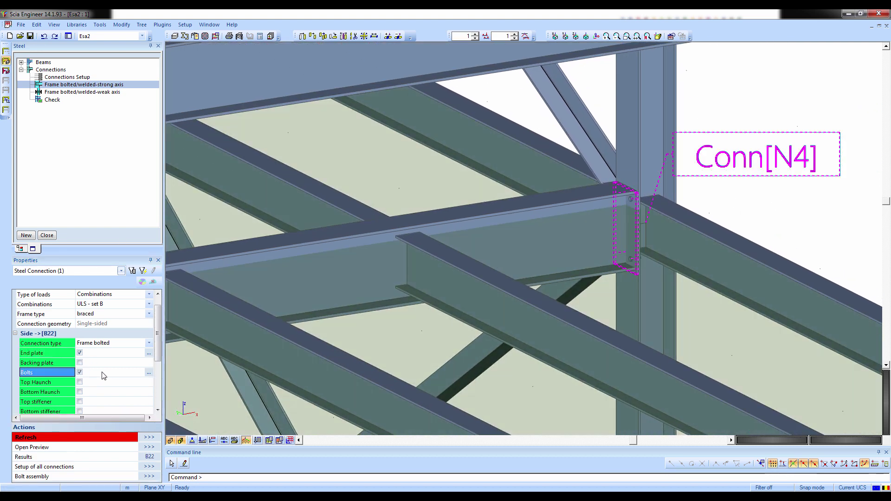
left_click(148, 373)
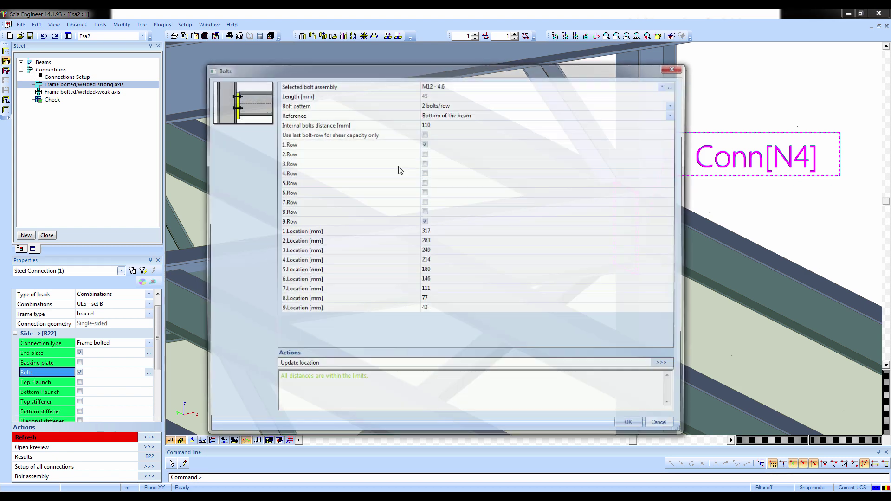
left_click(435, 88)
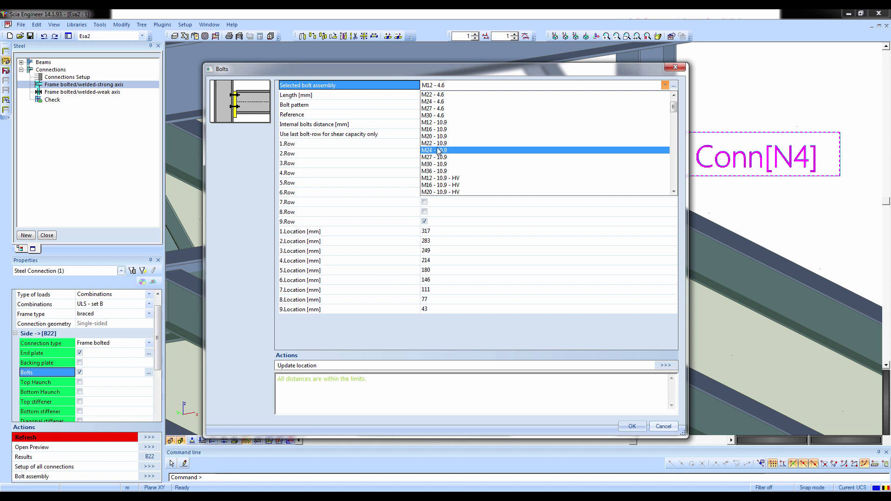
left_click(440, 150)
left_click(480, 285)
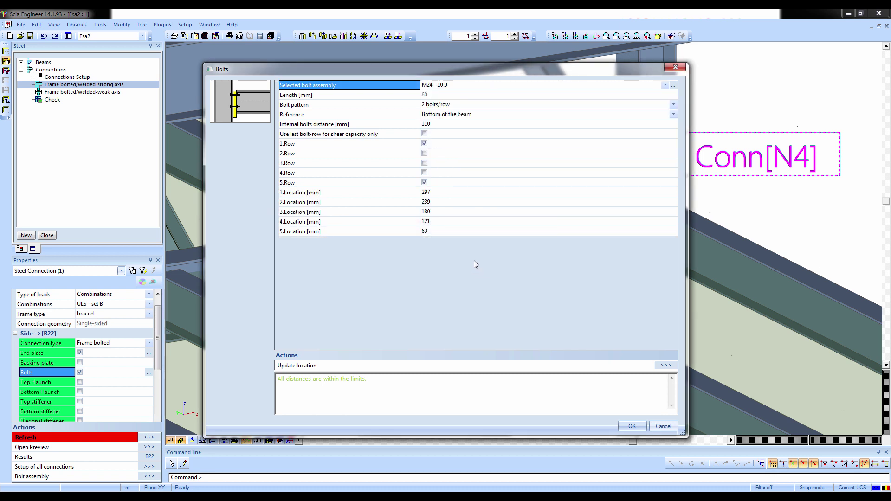
Set the location of the fifth bolt row to 50 mm and check it against the distance limits
left_click_drag(406, 147, 398, 183)
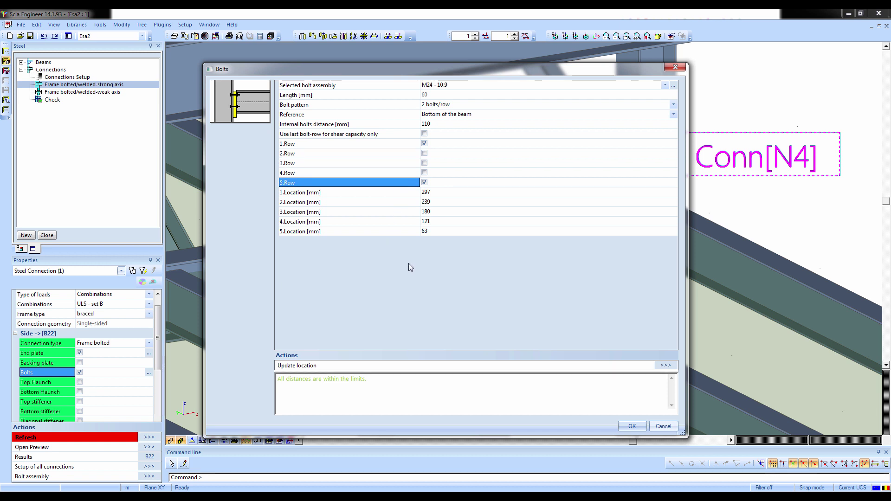
left_click(431, 231)
type("50")
key("Return")
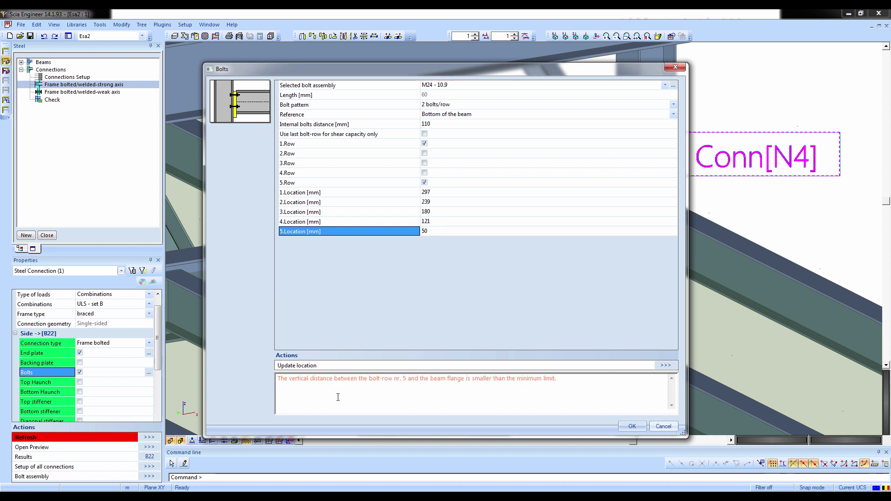
left_click_drag(280, 379, 403, 379)
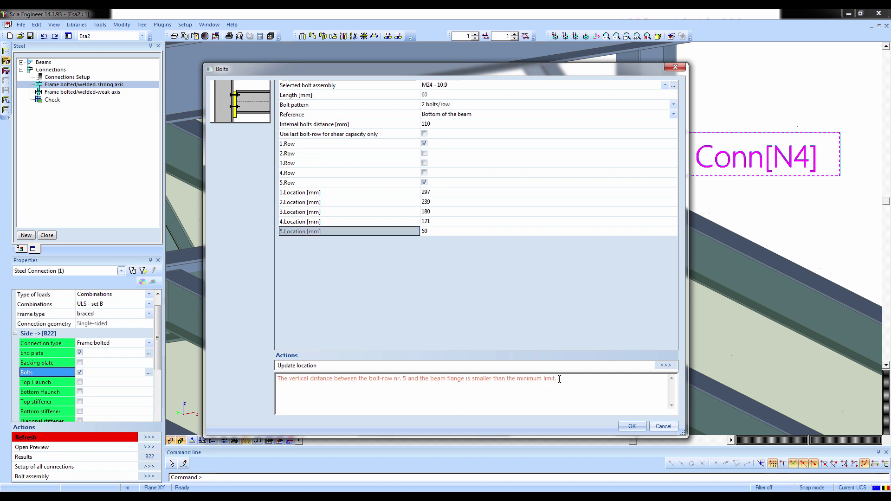
left_click_drag(549, 378, 496, 377)
Update the bolt locations automatically and accept the bolt settings
left_click(634, 429)
left_click(666, 366)
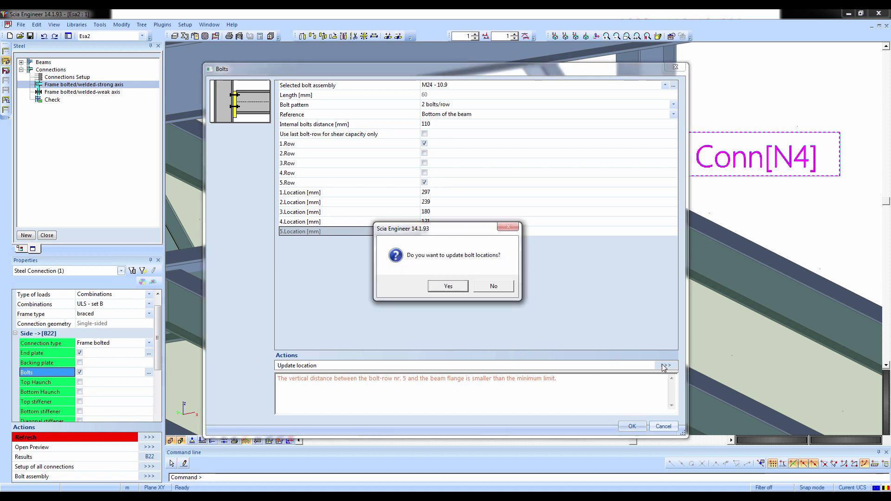
left_click(449, 286)
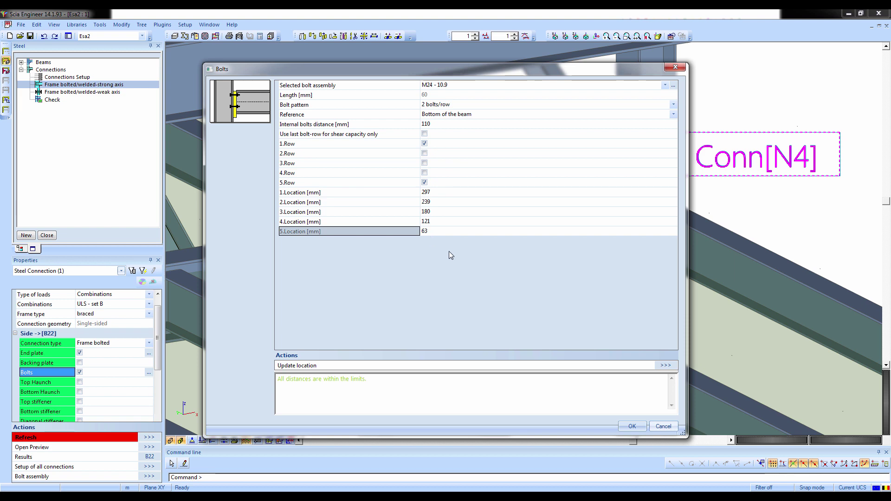
left_click(637, 427)
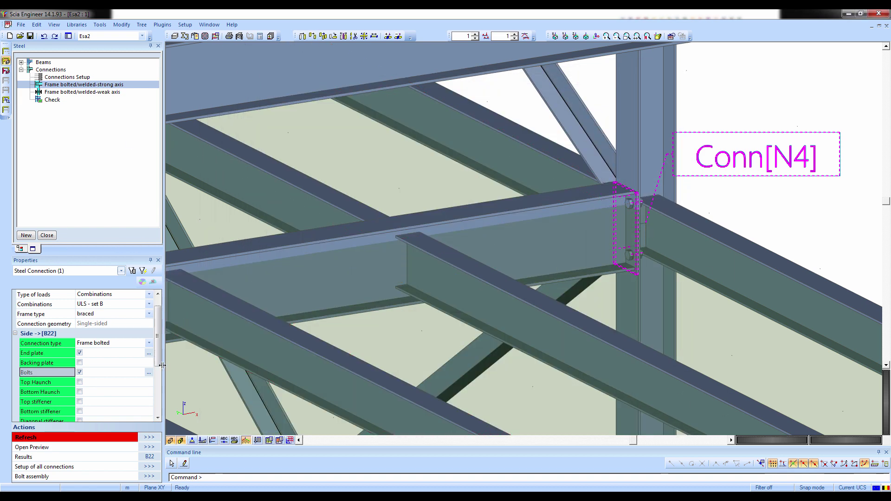
Refresh the connection and examine the B22 results, including the M/MRd unity check, the limit part and the limit part in compression
left_click(148, 438)
left_click(149, 457)
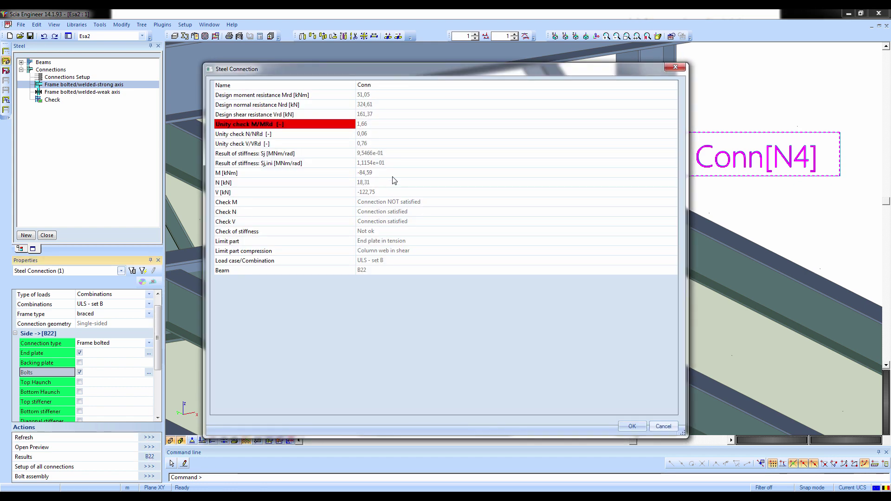
left_click(351, 126)
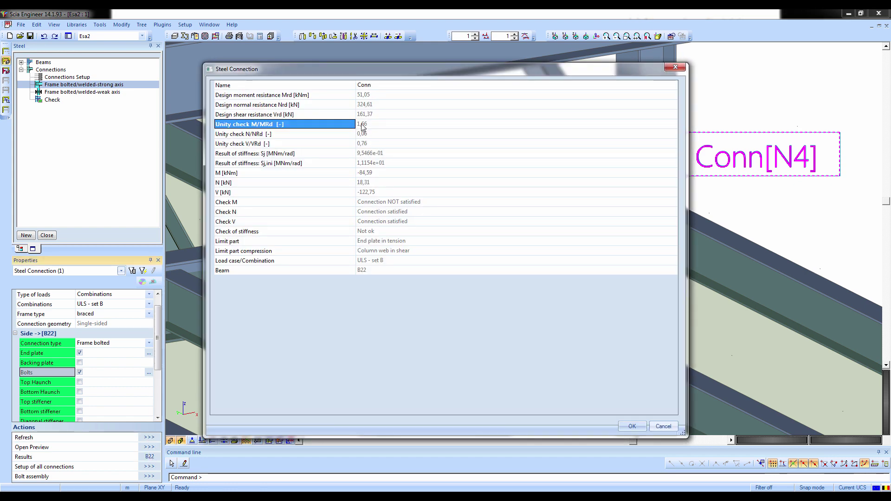
left_click(308, 243)
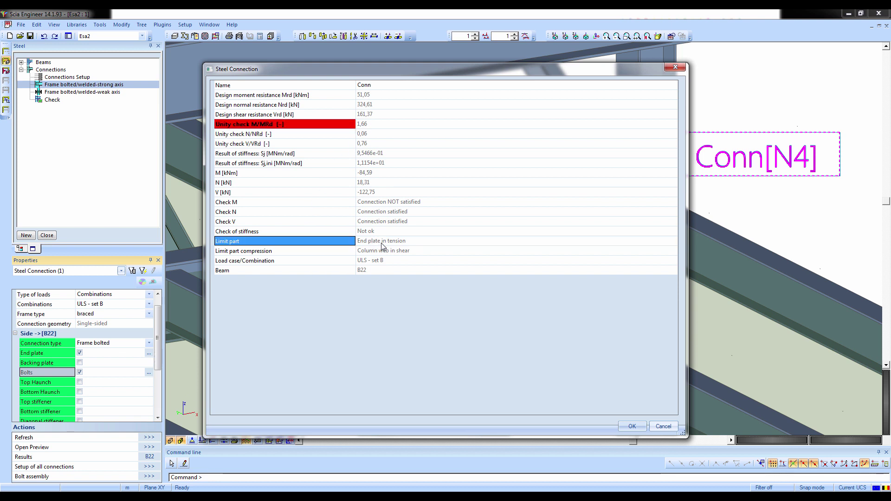
left_click_drag(536, 74, 381, 81)
left_click(631, 206)
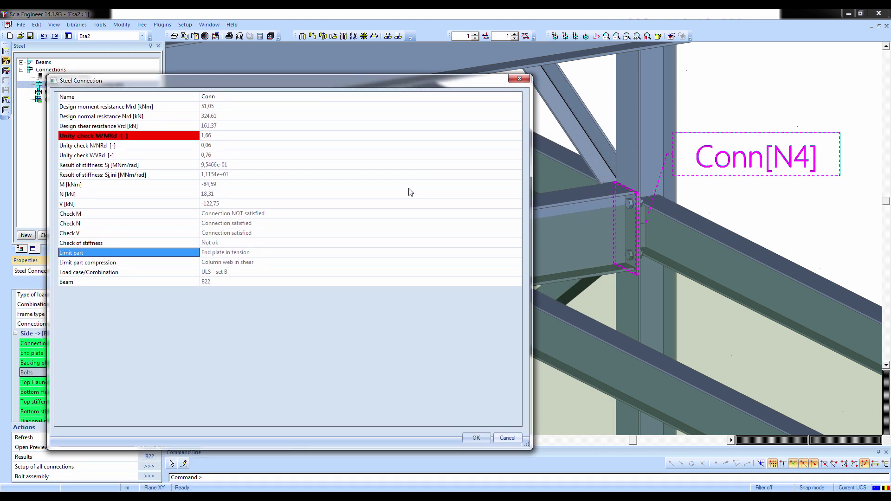
left_click(245, 263)
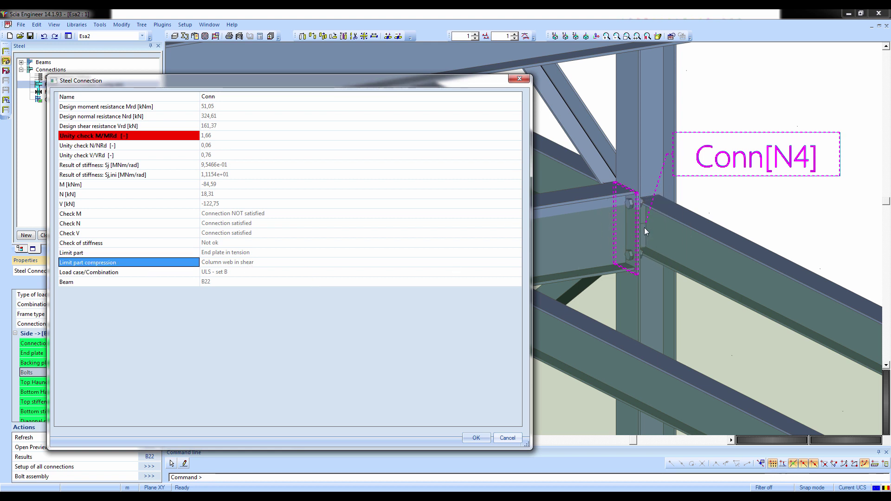
left_click(480, 439)
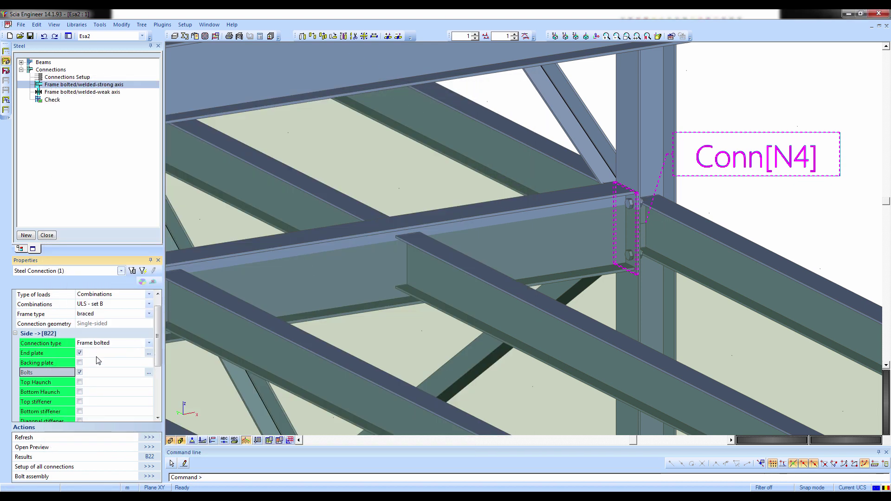
Add a bottom haunch to the B22 side of the connection
left_click(57, 384)
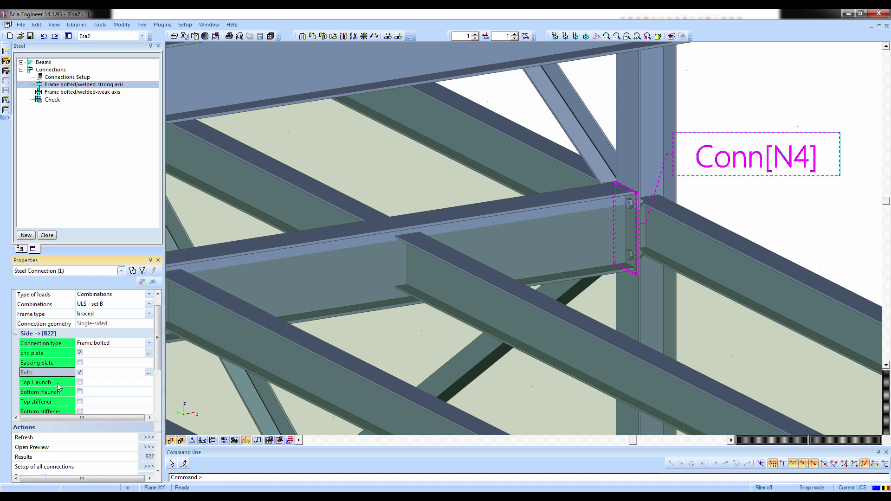
left_click(74, 392)
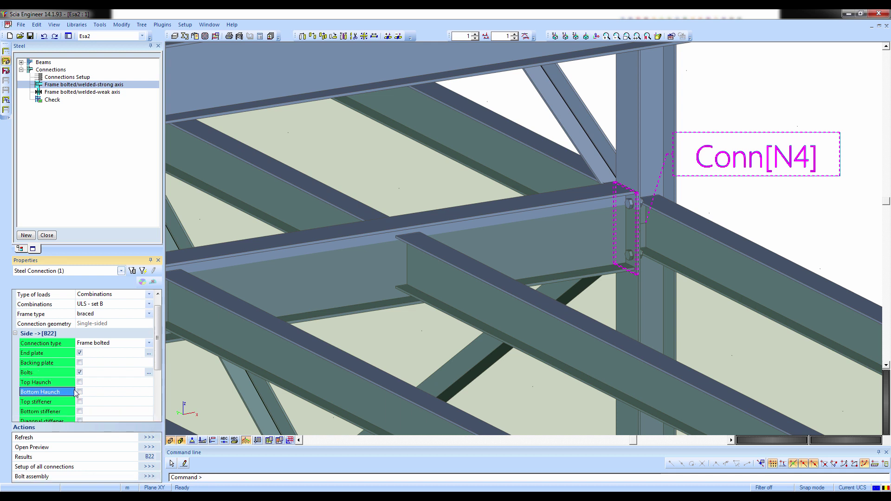
left_click(80, 393)
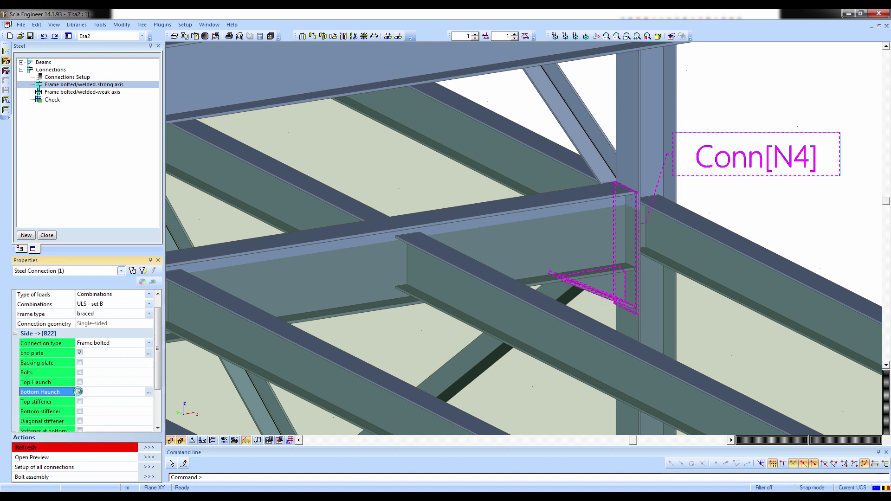
Review the bottom haunch settings of the B22 side, including the Height x length input type, and accept them
left_click(148, 392)
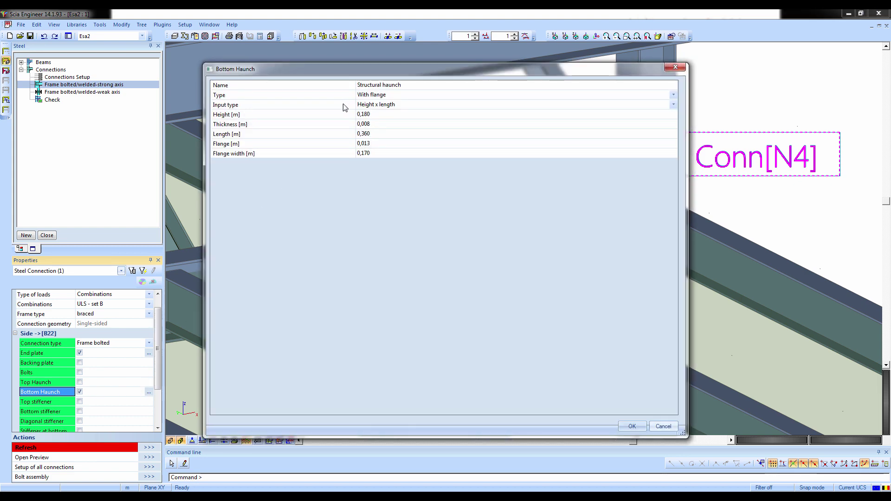
left_click(371, 105)
left_click(377, 106)
left_click(378, 106)
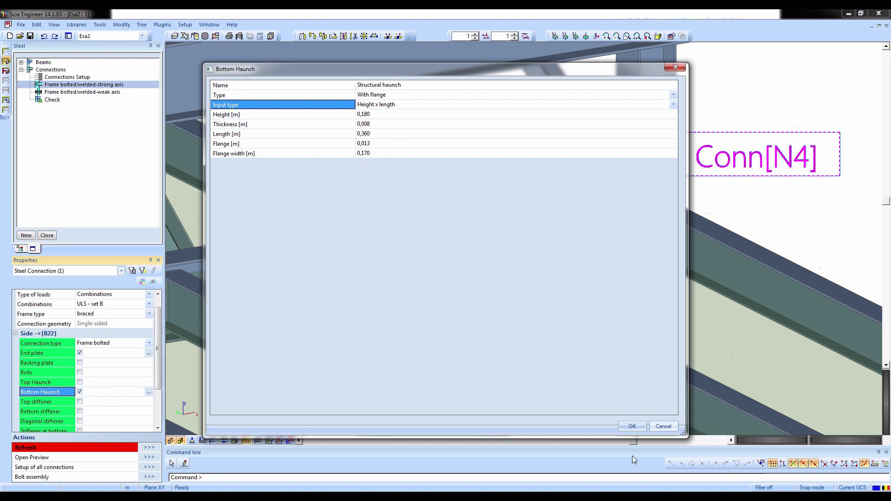
left_click(632, 426)
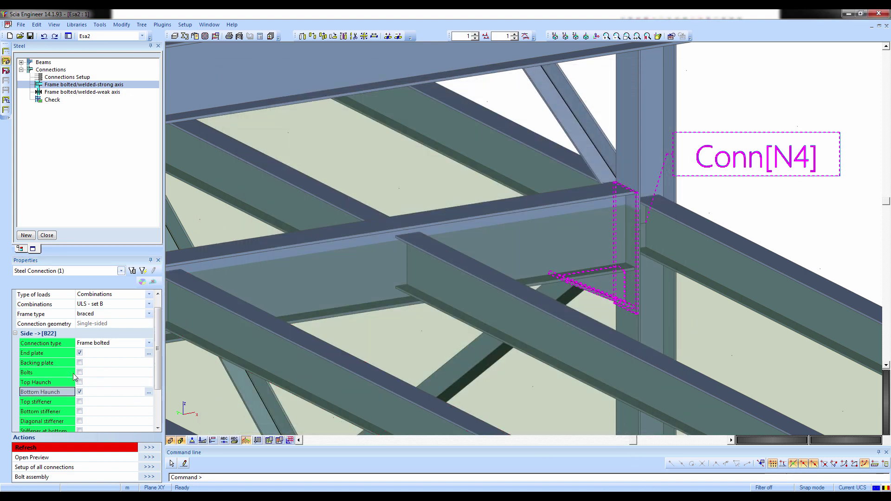
Add bolts to the B22 side with the M24 - 8.8 bolt assembly and refresh the connection
left_click(79, 372)
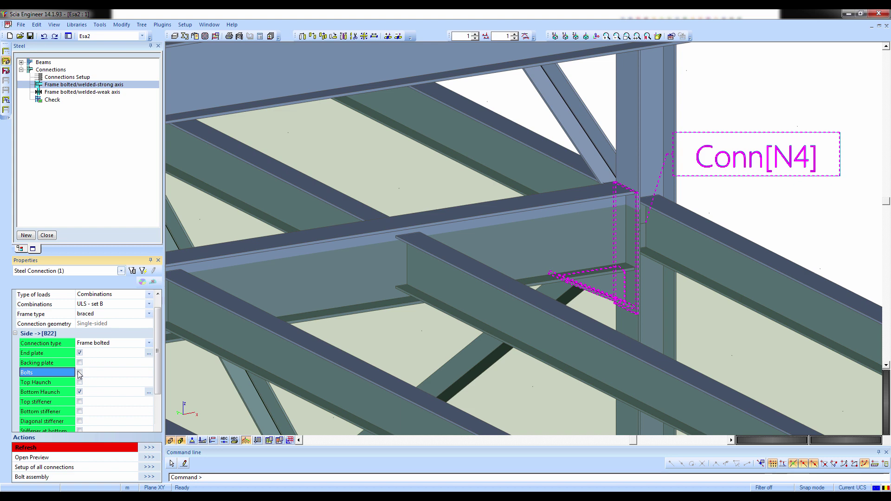
left_click(80, 373)
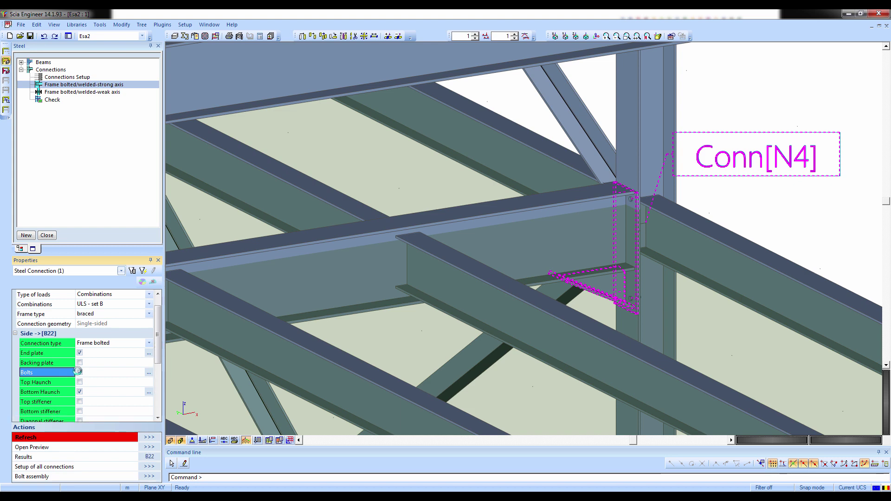
left_click(148, 373)
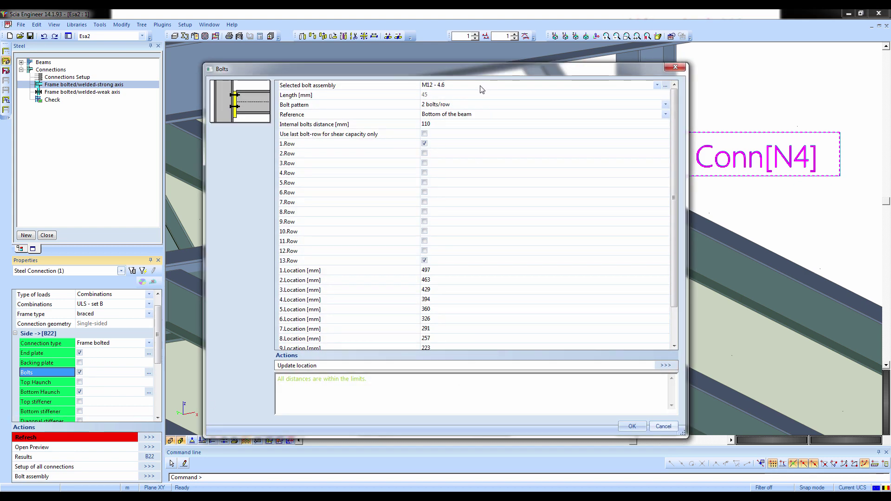
left_click(480, 86)
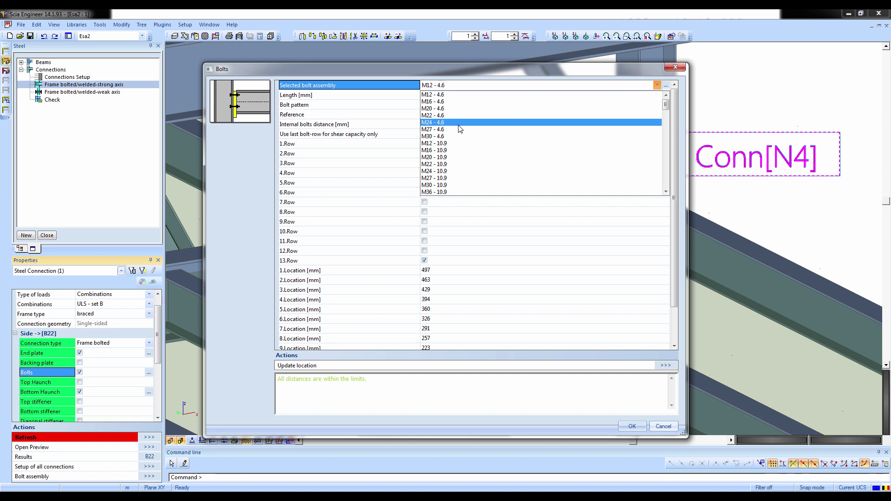
scroll(458, 134, "down", 5)
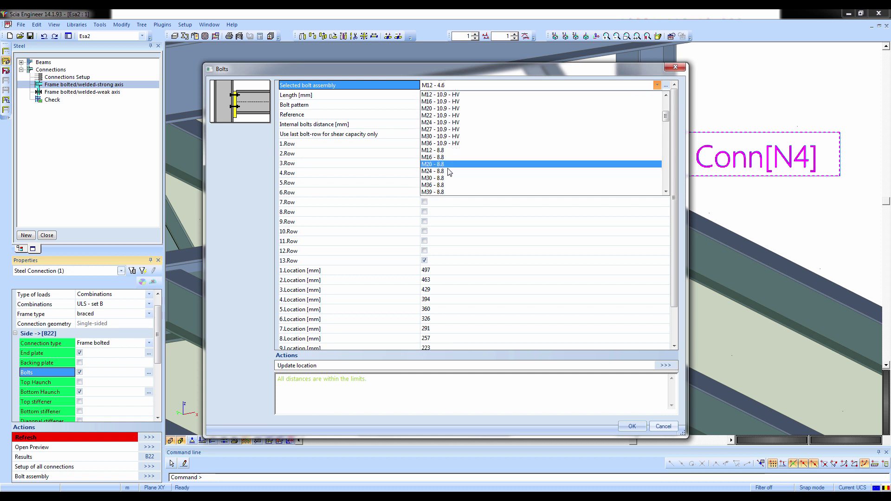
left_click(449, 172)
left_click(481, 287)
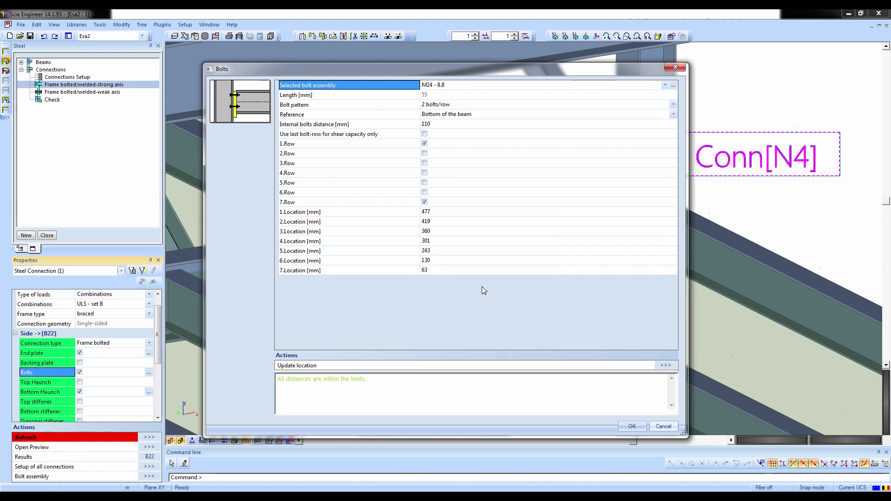
left_click(632, 426)
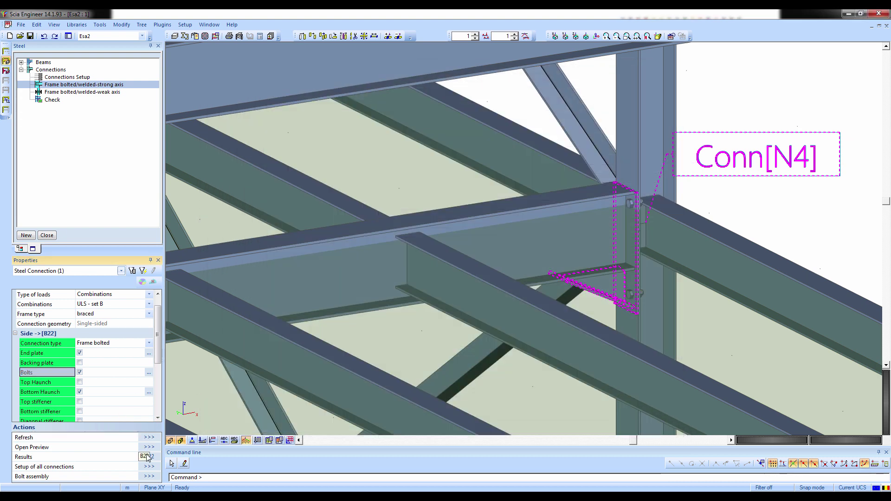
Examine the M/MRd unity check and the limit part in the B22 results
left_click(149, 457)
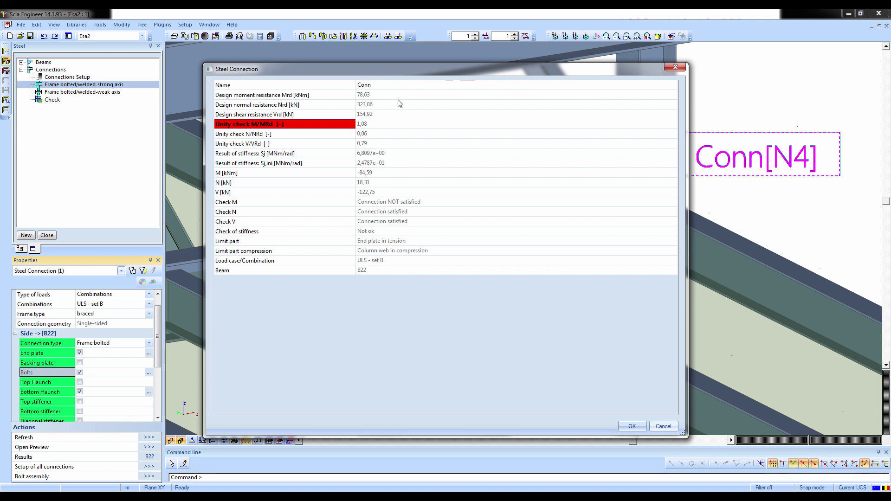
left_click(323, 128)
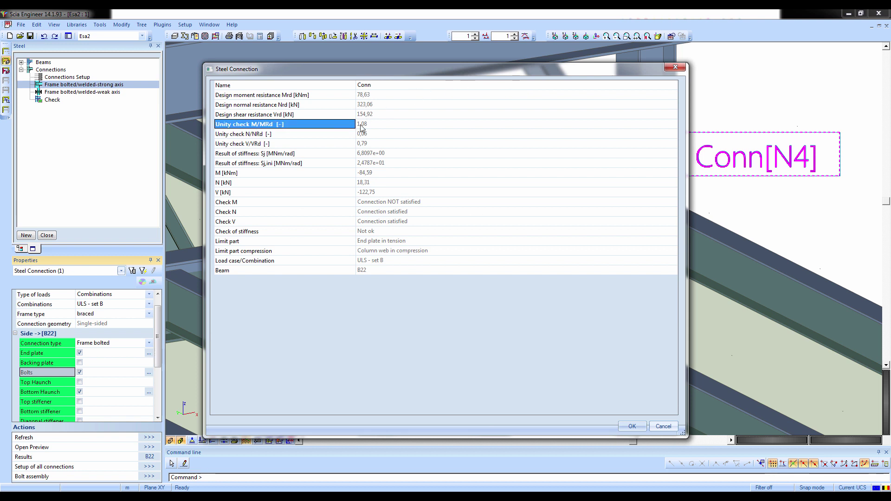
left_click(341, 242)
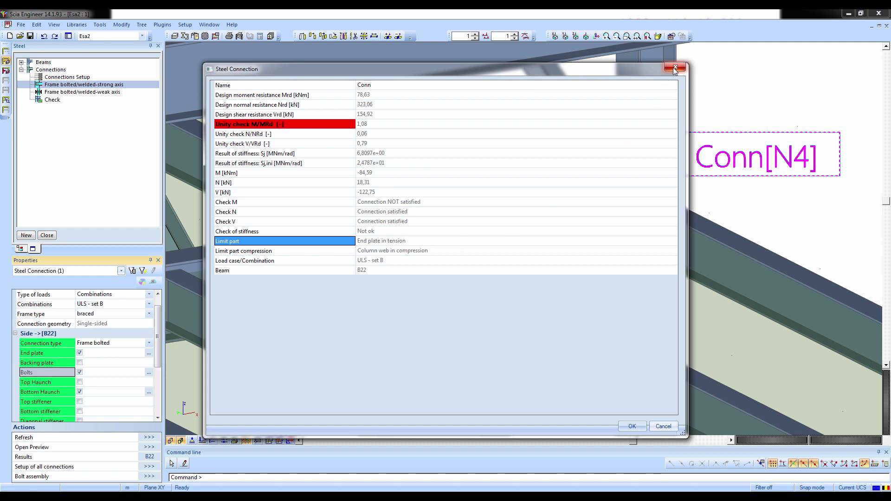
left_click(632, 426)
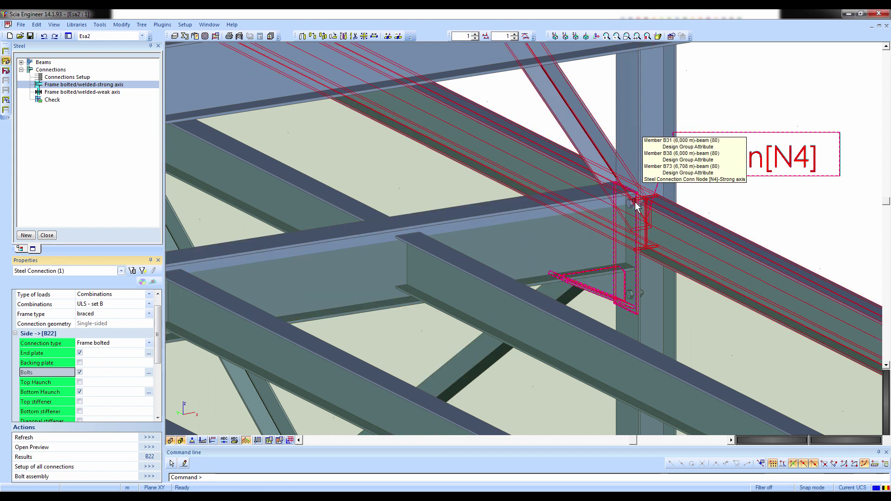
key("ctrl")
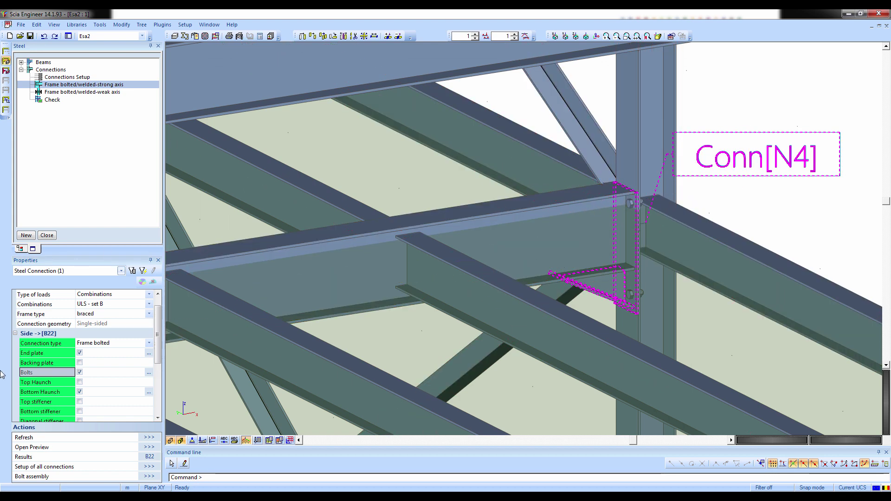
Enable the second bolt row on the B22 side and refresh the connection
left_click(148, 373)
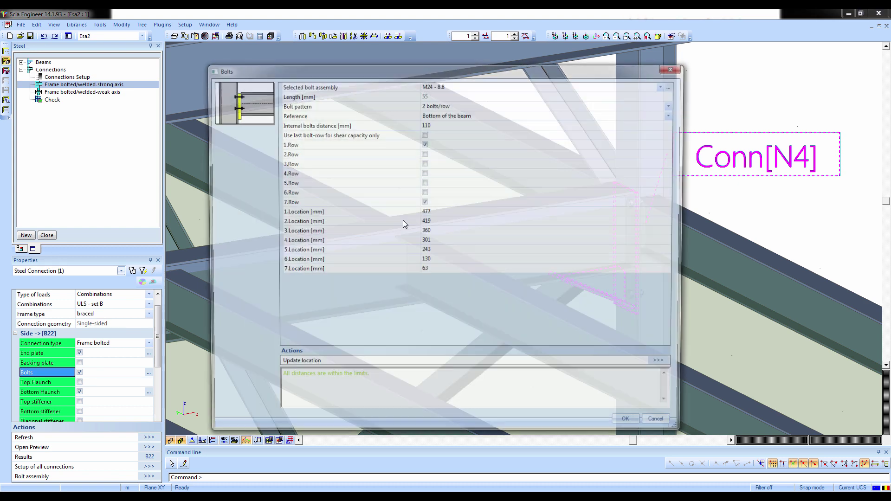
left_click(425, 154)
left_click(632, 426)
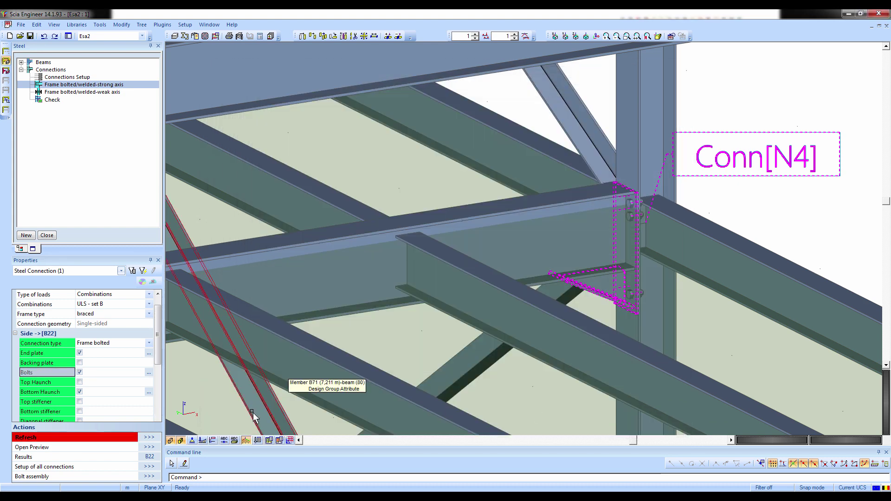
left_click(149, 437)
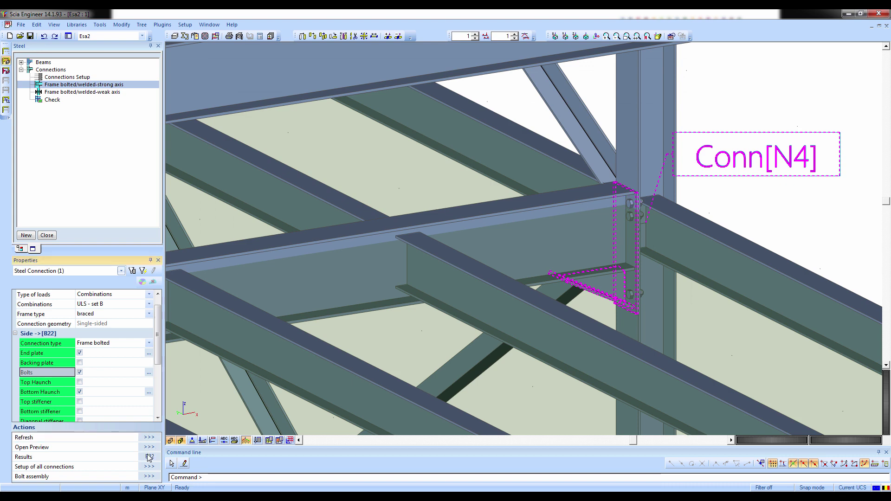
Recheck the B22 results with the extra bolt row, looking at the M/MRd unity check and limit part
left_click(149, 457)
left_click(366, 125)
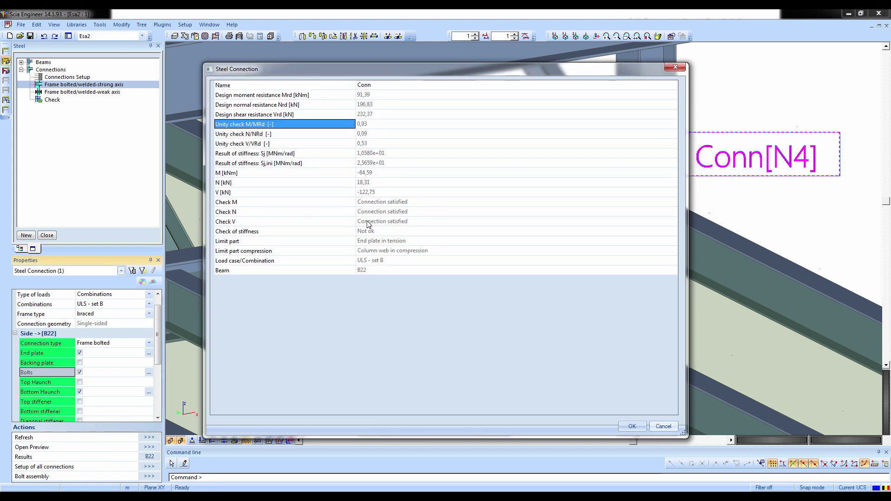
left_click(352, 241)
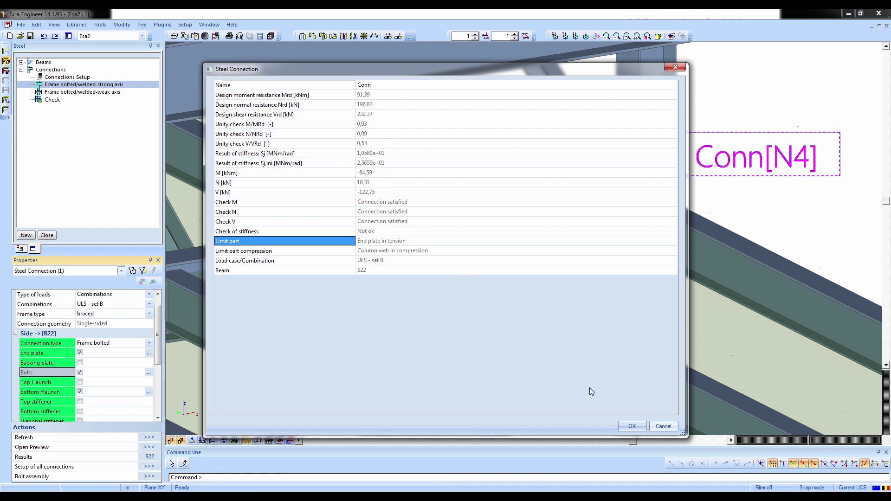
left_click(633, 427)
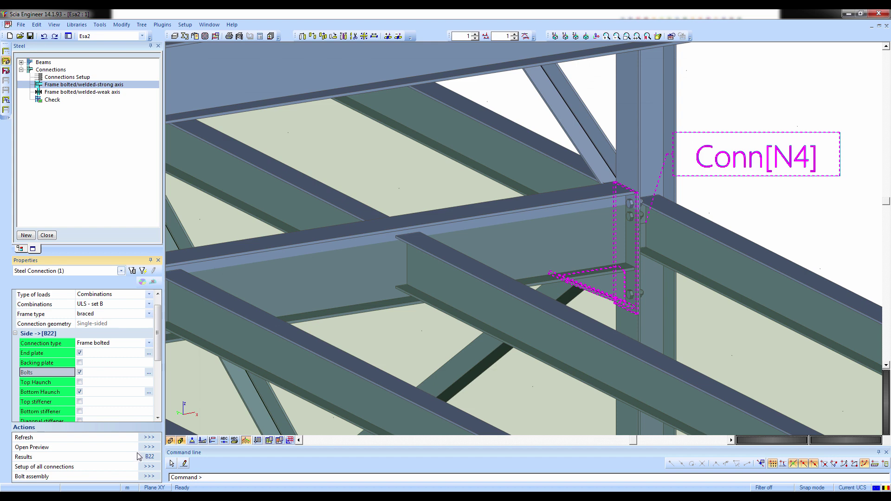
Preview the Steel Connection report and read through its bolt-row forces, design resistances, stiffness data and moment rotation diagram, then close the preview
left_click(147, 447)
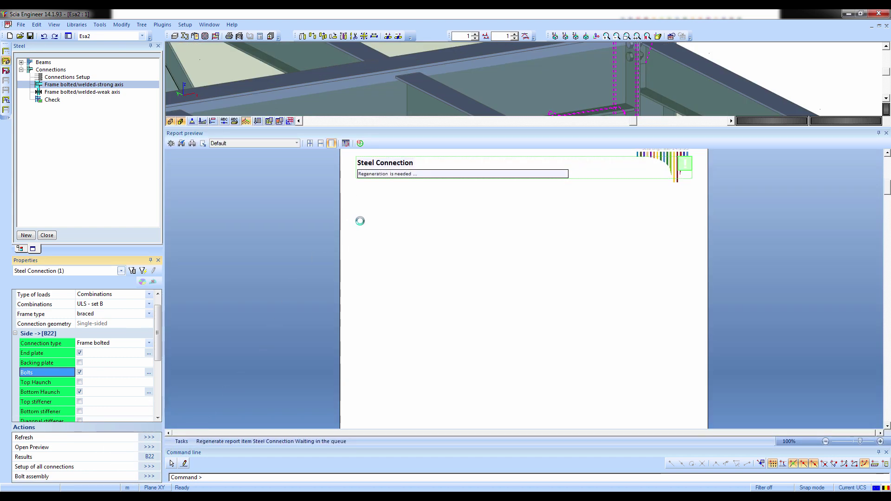
left_click(627, 274)
scroll(629, 275, "down", 3)
scroll(629, 276, "down", 6)
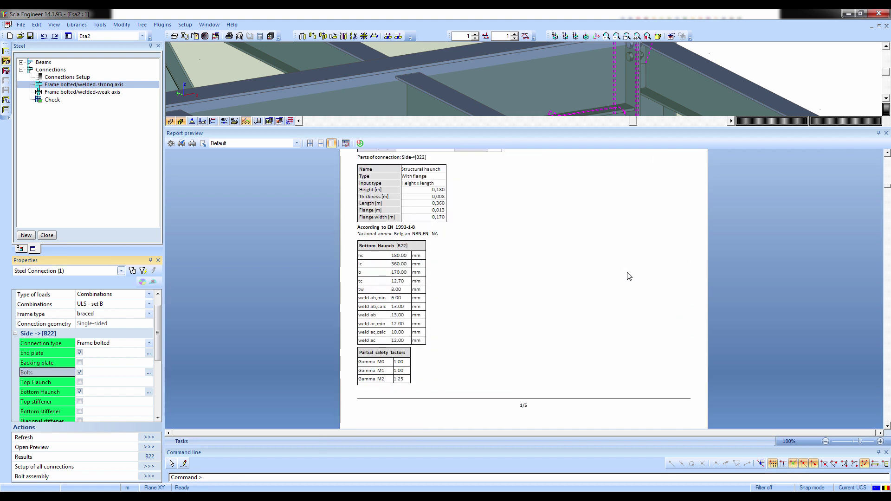
scroll(587, 262, "up", 9)
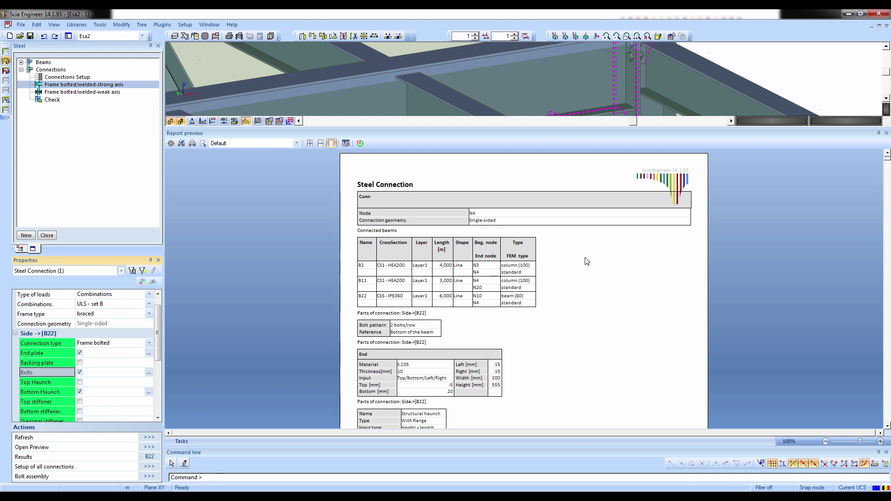
scroll(586, 261, "down", 15)
scroll(500, 247, "up", 3)
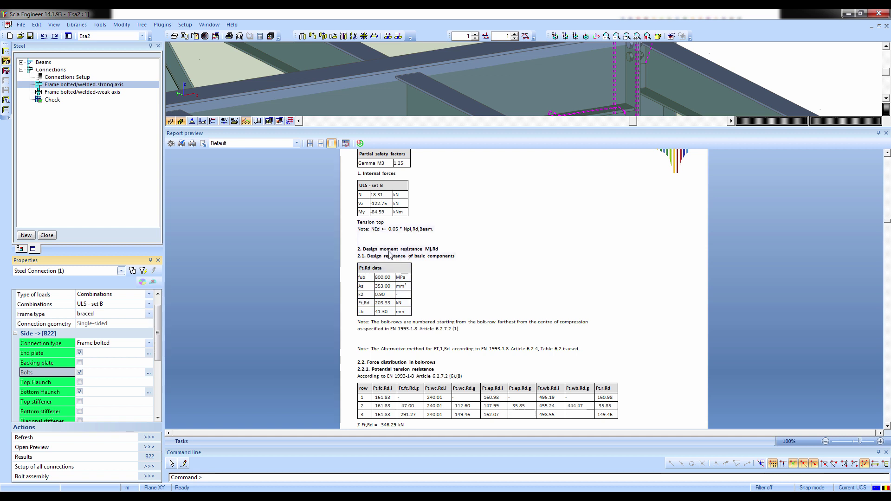
scroll(502, 273, "down", 3)
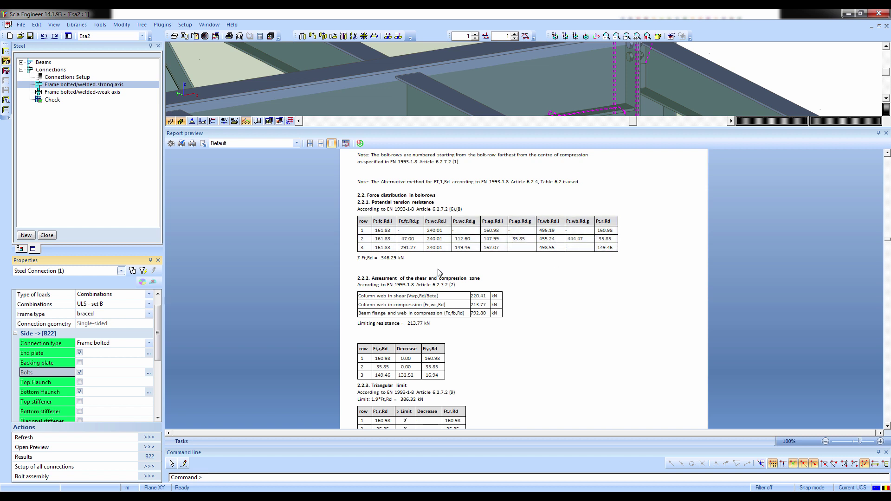
scroll(539, 309, "down", 10)
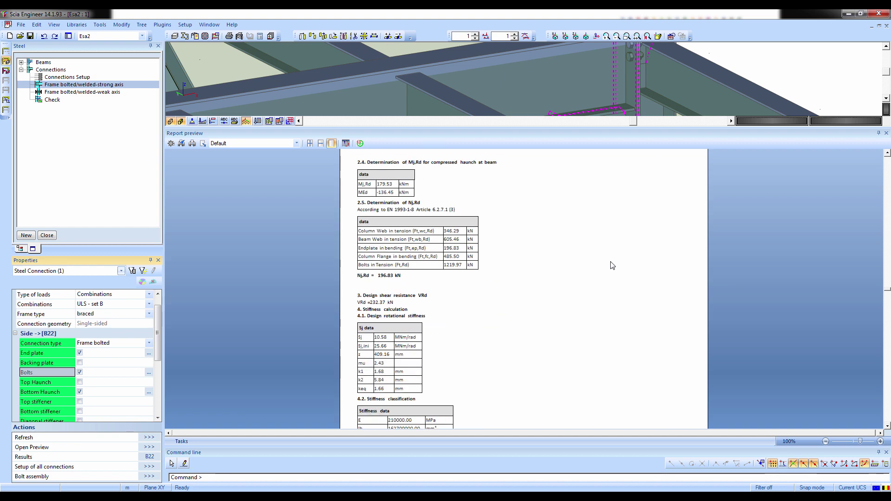
scroll(612, 265, "down", 12)
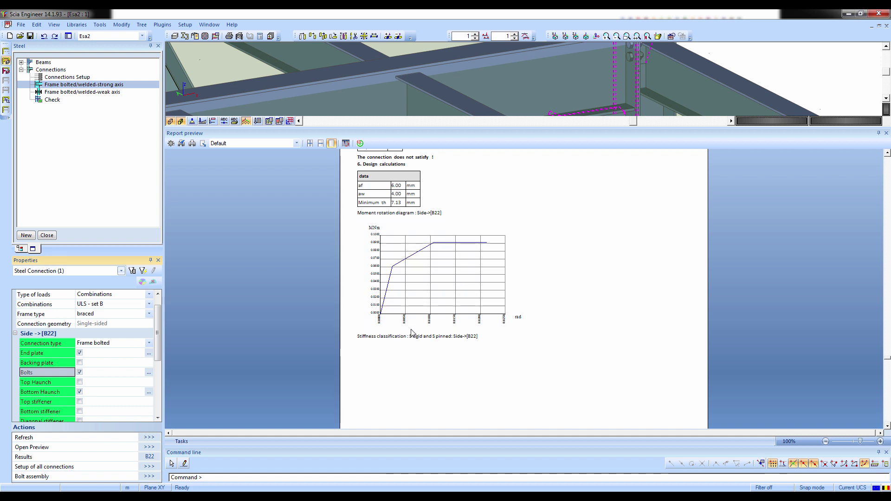
left_click(887, 134)
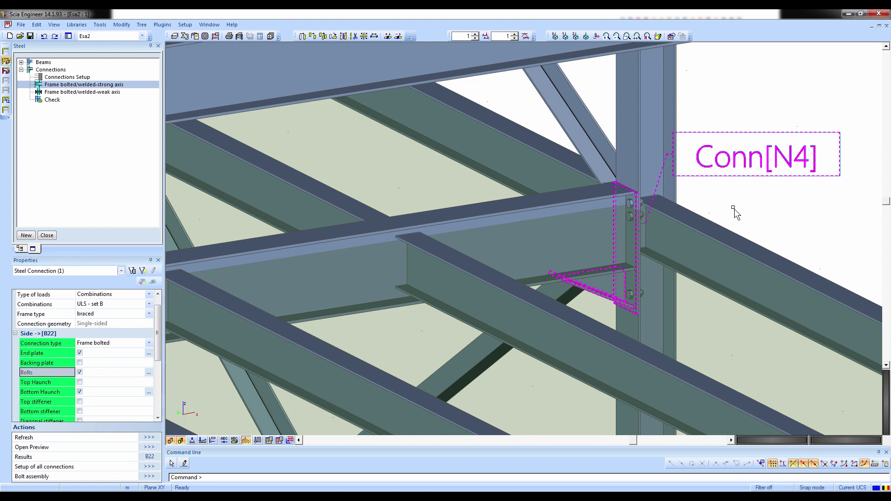
Leave the steel connection service and open the Picture gallery from the drawing tools
left_click(47, 235)
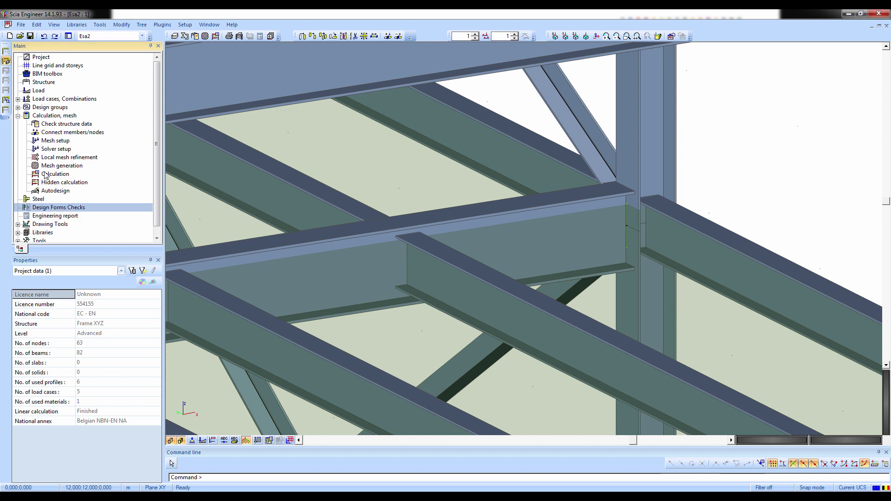
left_click(46, 225)
left_click(17, 225)
double_click(52, 199)
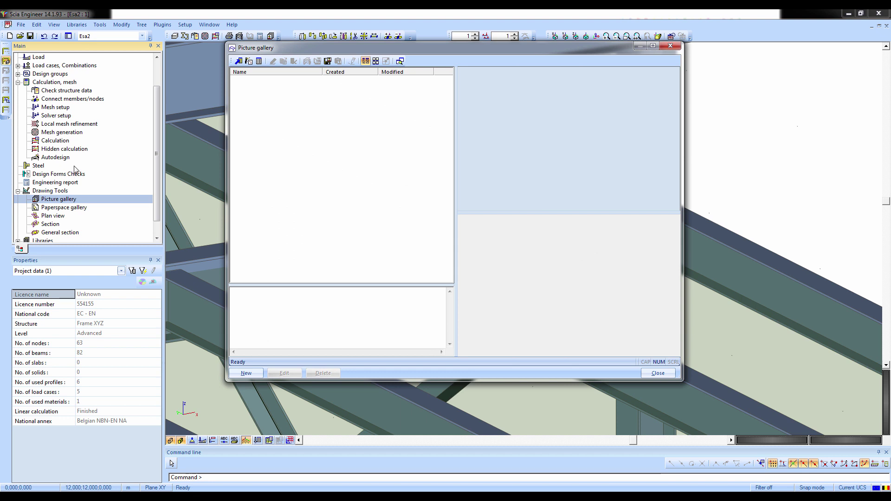
Generate steel connection monodrawings for all connections with the Picture Gallery Wizard, including front view, side view and parts at scale 1:10
left_click(249, 61)
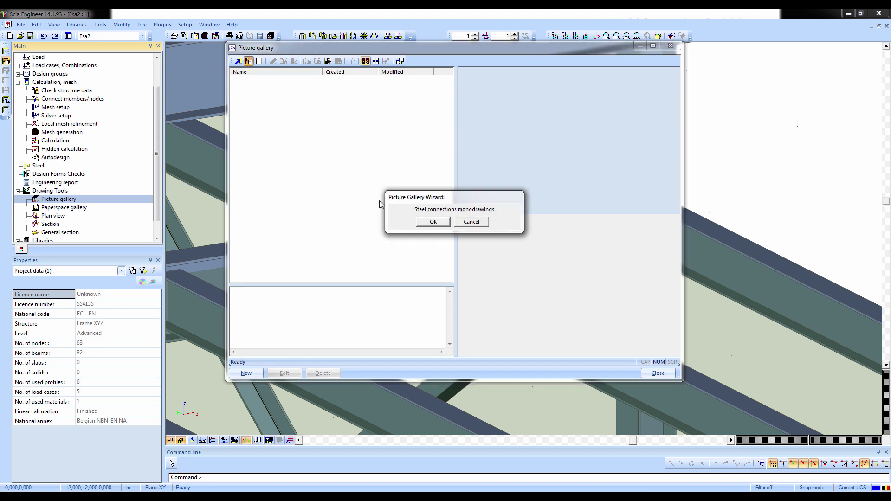
left_click_drag(414, 210, 497, 210)
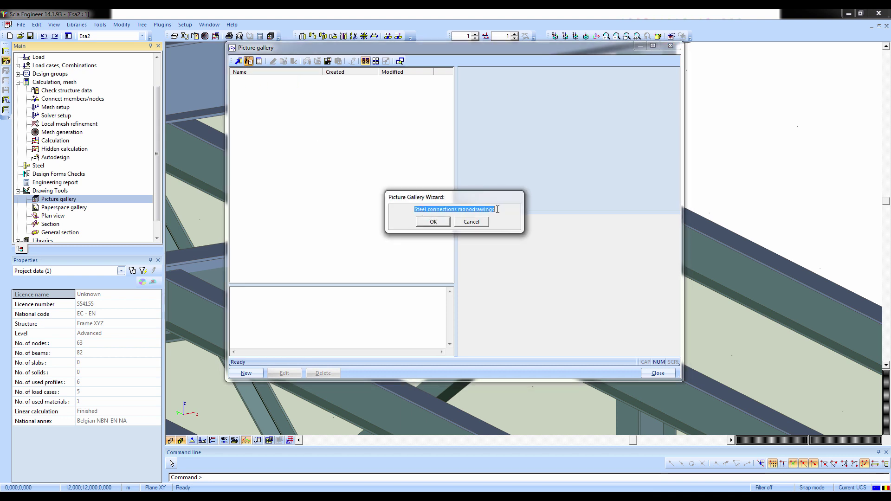
left_click(443, 223)
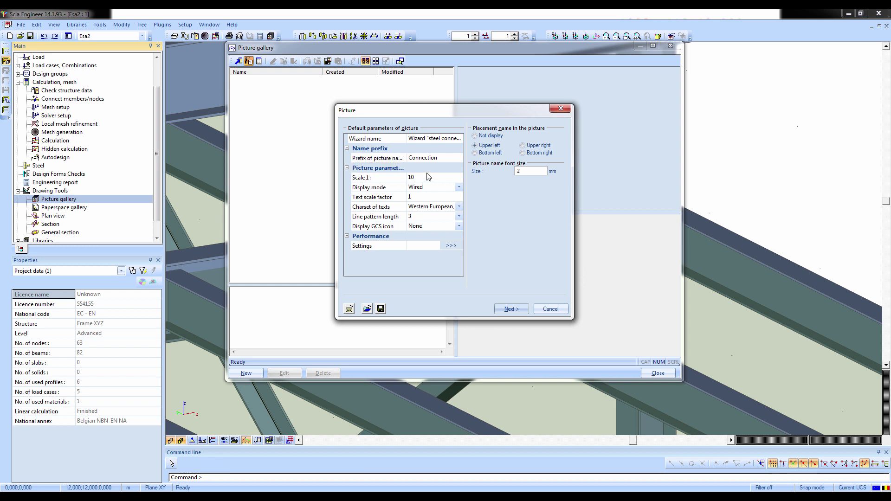
left_click(506, 310)
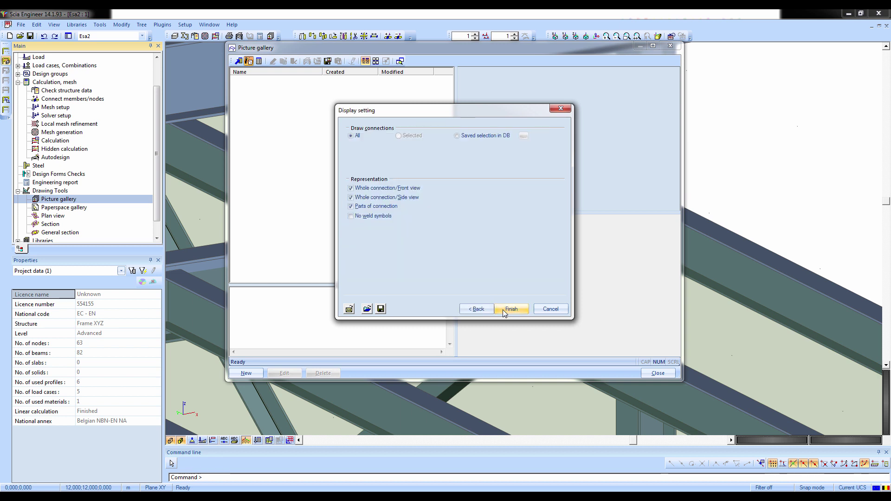
left_click(504, 311)
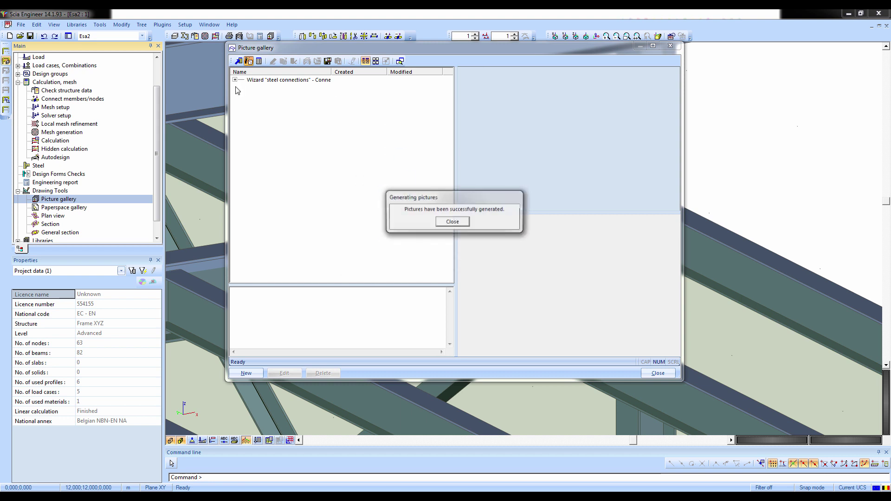
left_click(457, 221)
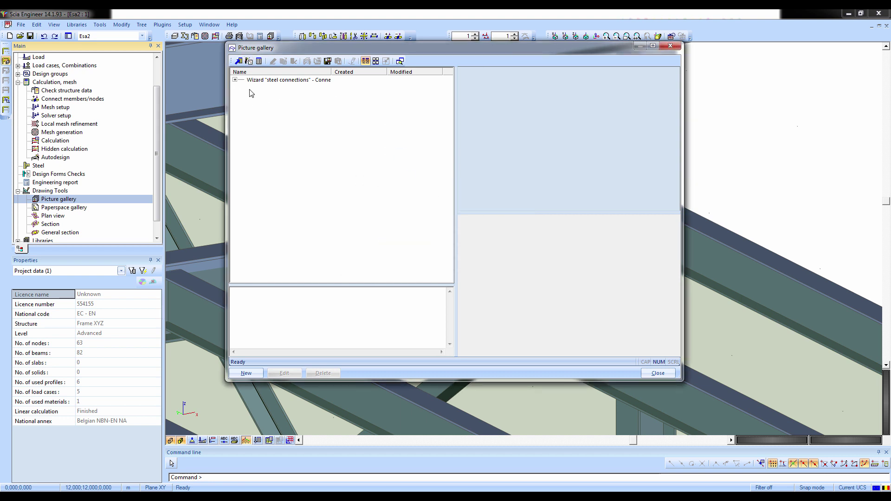
Examine the generated front view drawing of connection N4, B22 side, with its bolts and dimensions, then close the editor without saving
left_click(235, 80)
left_click(274, 88)
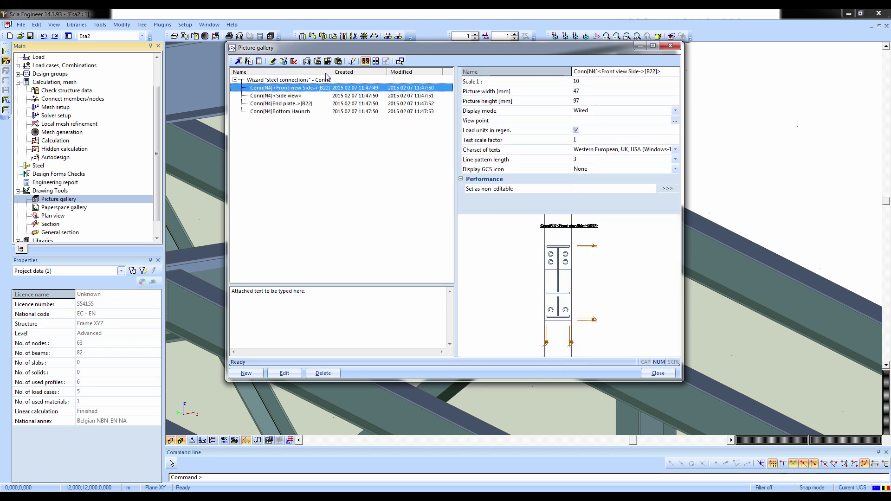
double_click(309, 90)
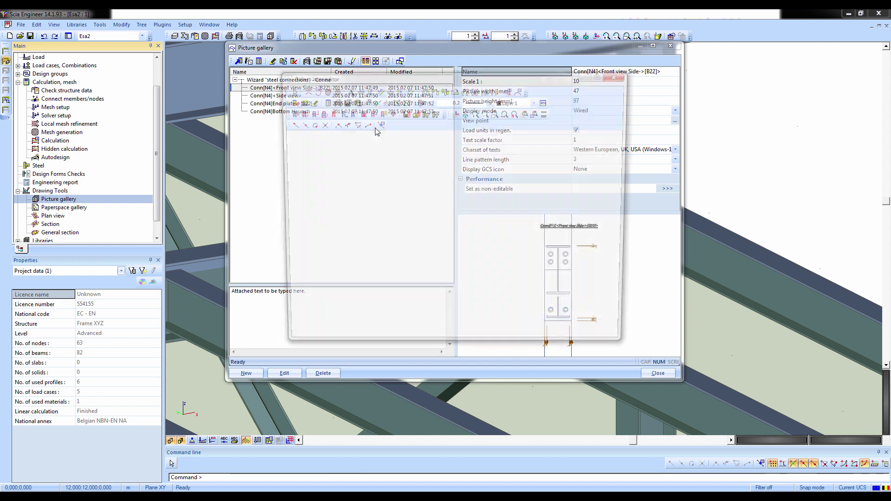
left_click(602, 74)
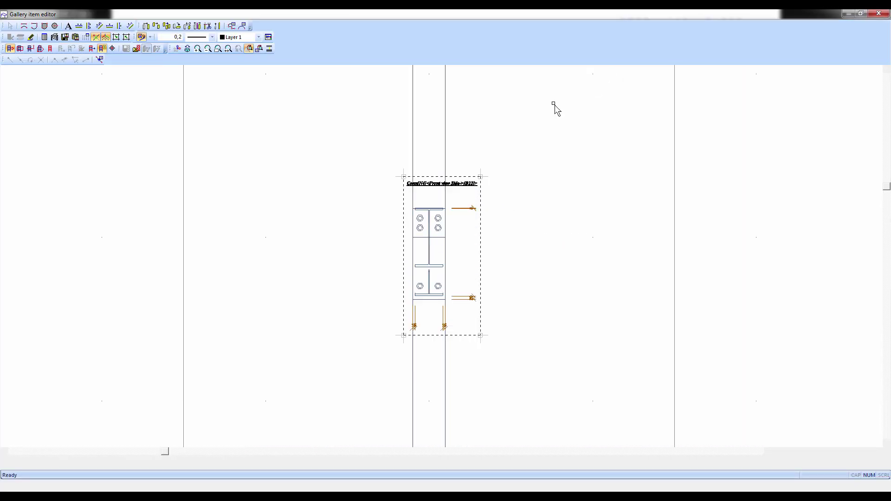
scroll(481, 218, "up", 3)
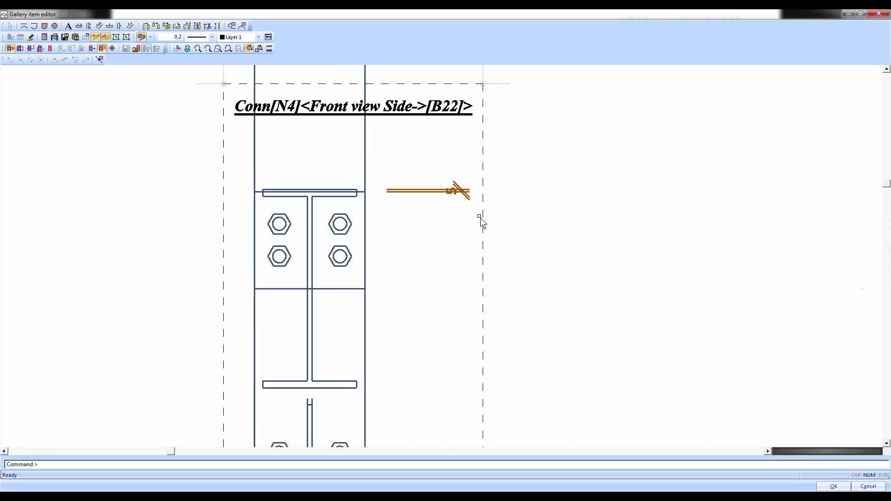
middle_click_drag(503, 230, 543, 135)
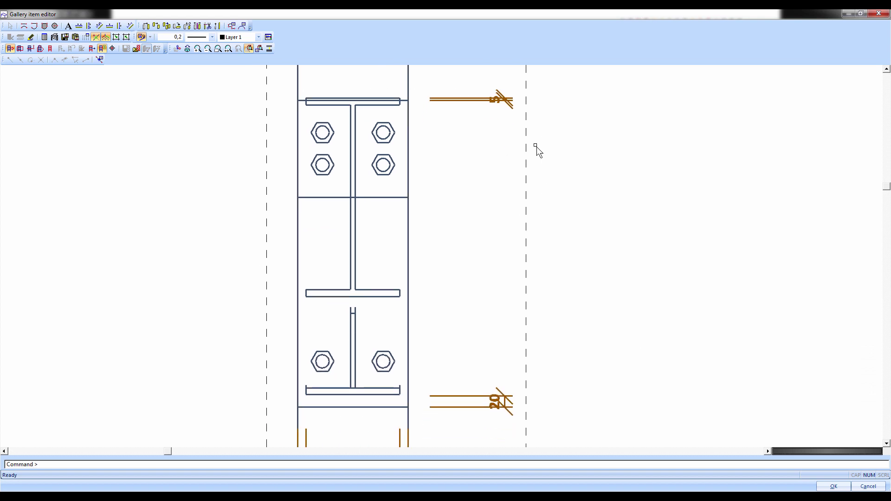
left_click(879, 14)
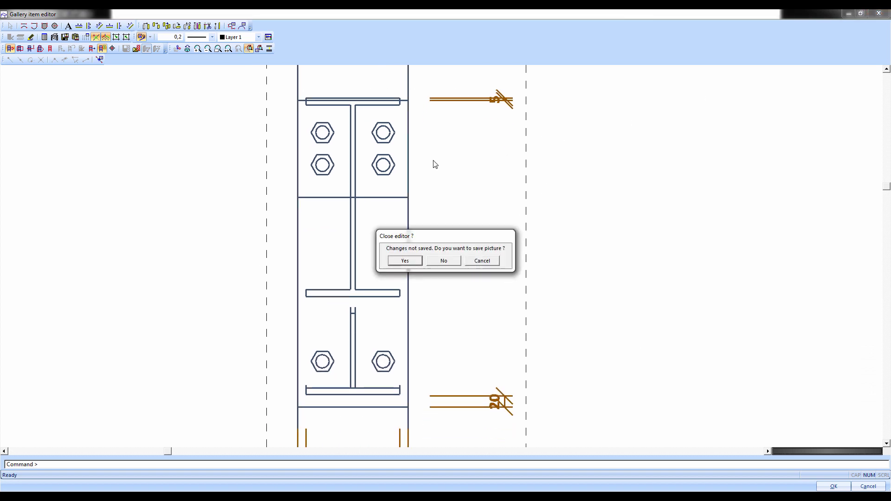
left_click(444, 261)
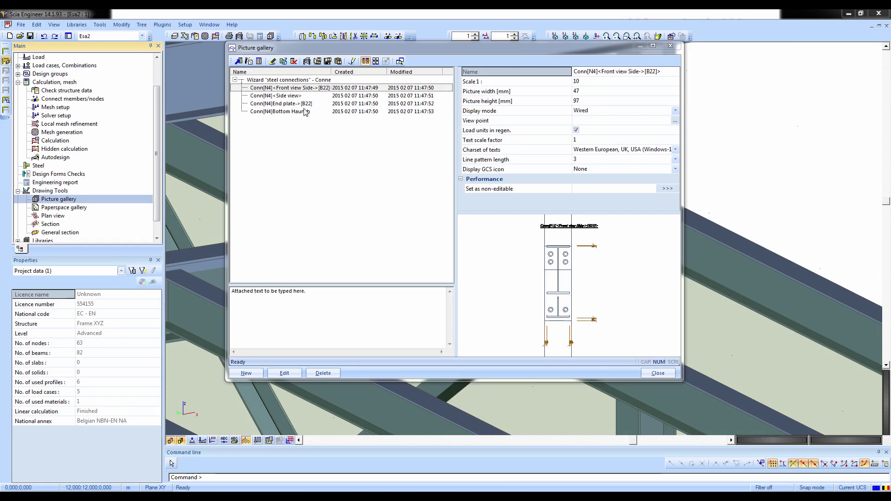
Examine the Bottom Haunch drawing of connection N4 with its plate label and dimensions, then close the editor without saving
left_click(305, 112)
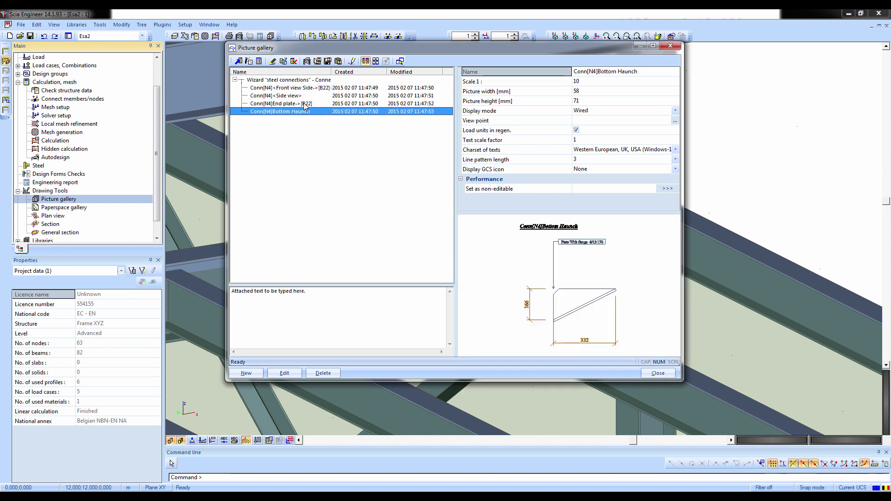
double_click(301, 111)
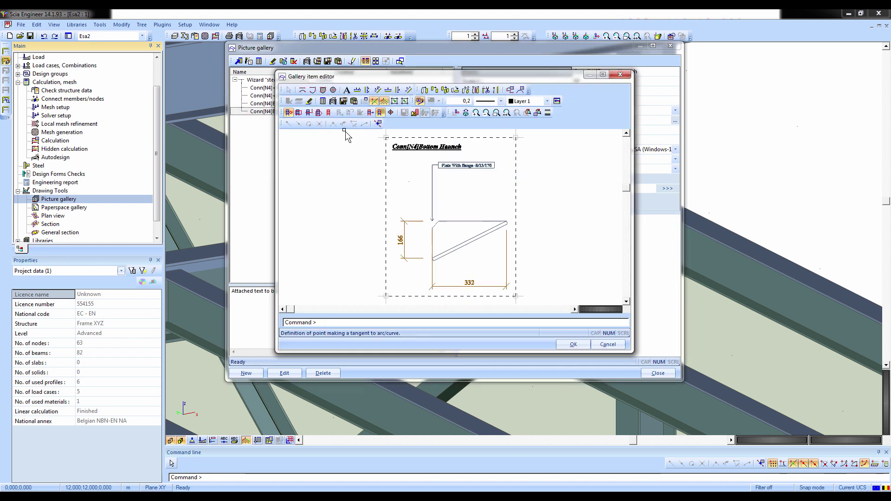
scroll(455, 207, "up", 1)
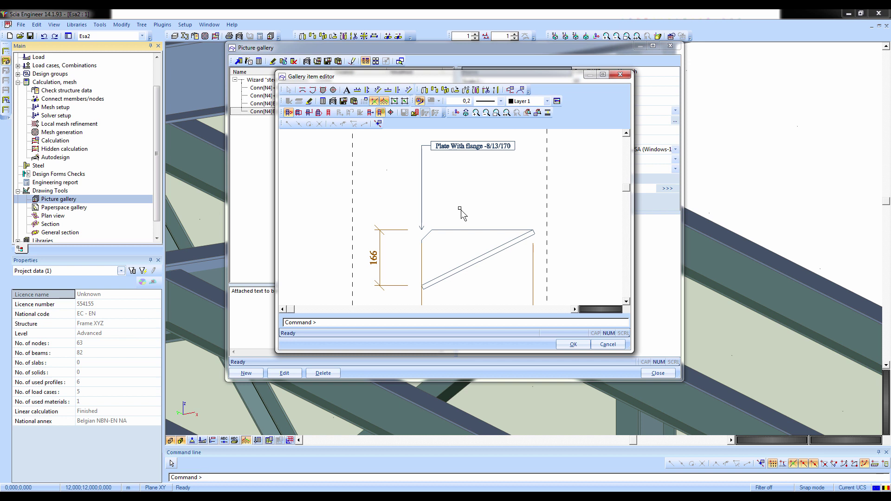
middle_click_drag(460, 209, 461, 149)
left_click(625, 76)
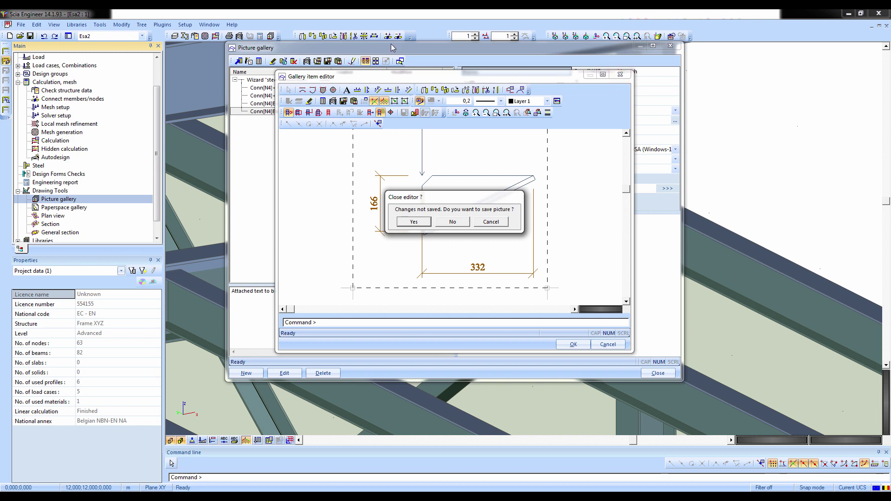
left_click(456, 222)
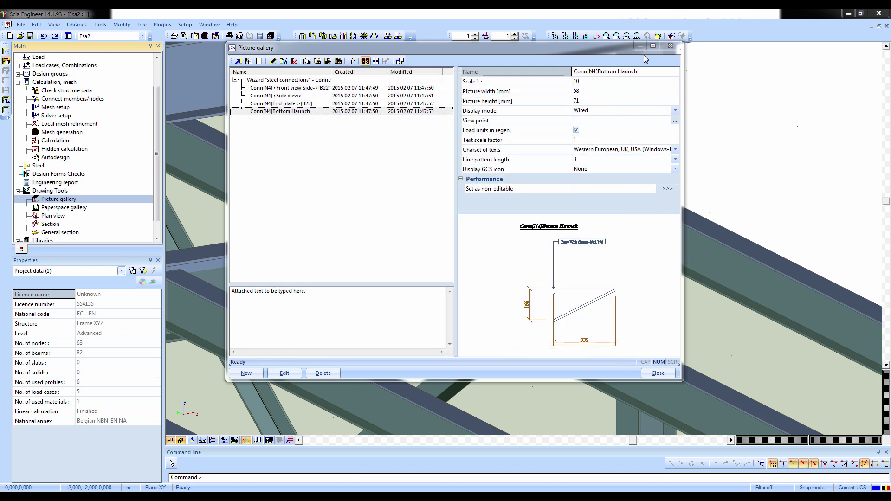
Close the Picture gallery and open the Engineering report for the project
left_click(670, 46)
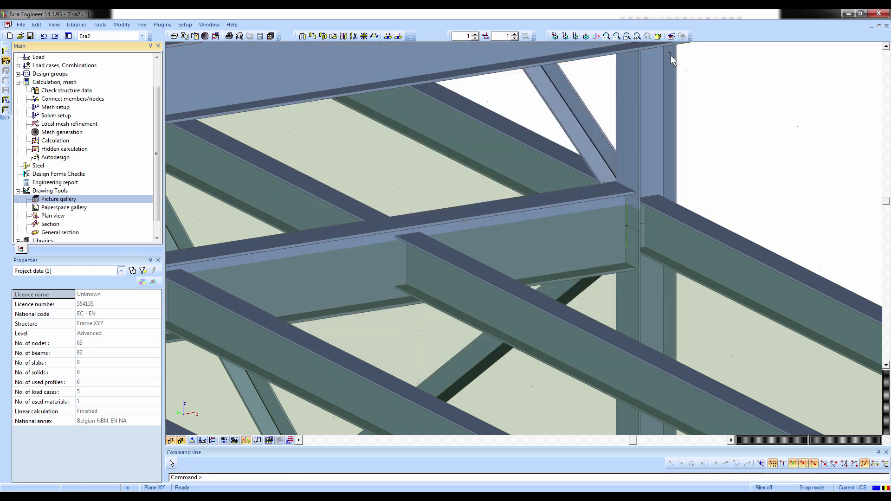
scroll(758, 210, "down", 3)
scroll(758, 204, "up", 1)
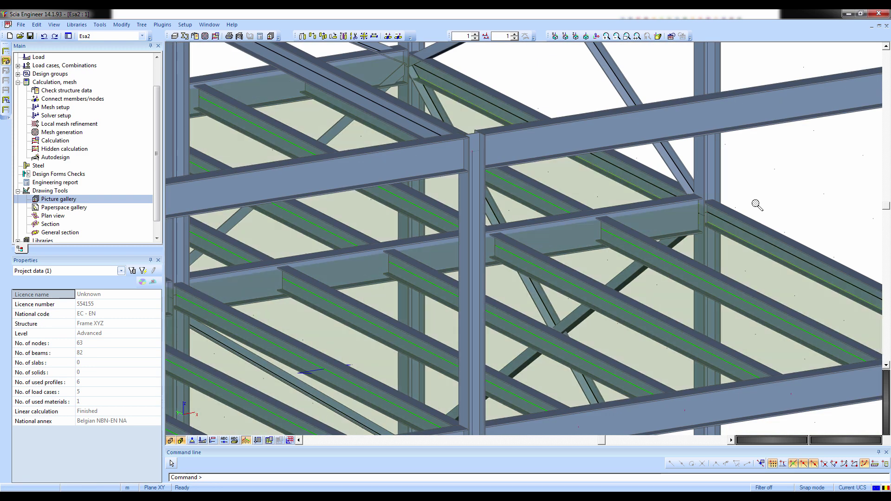
scroll(757, 205, "down", 4)
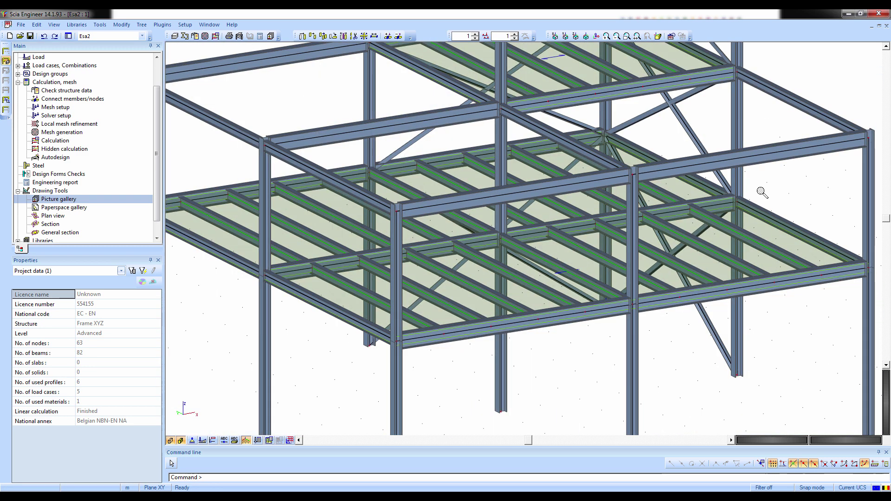
left_click(33, 184)
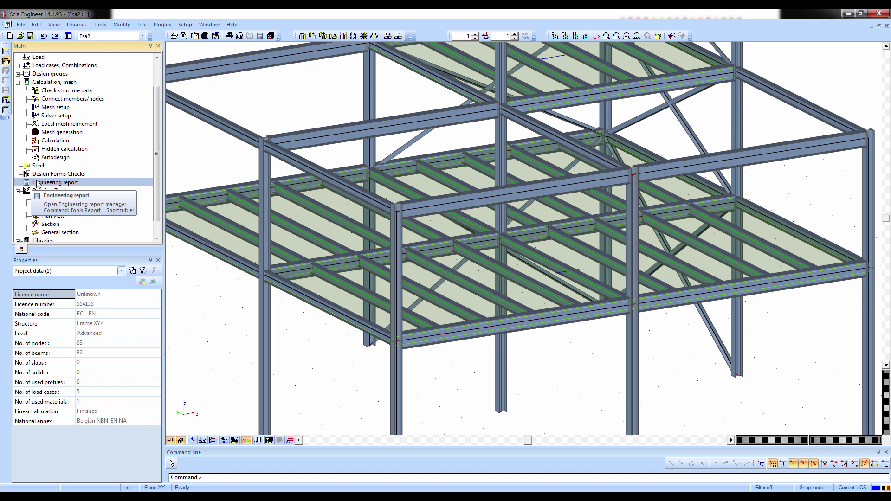
double_click(38, 183)
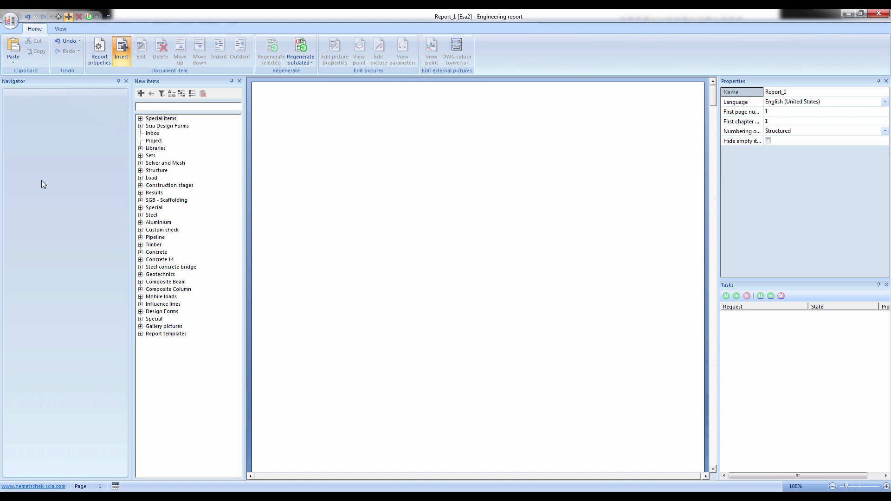
left_click(51, 85)
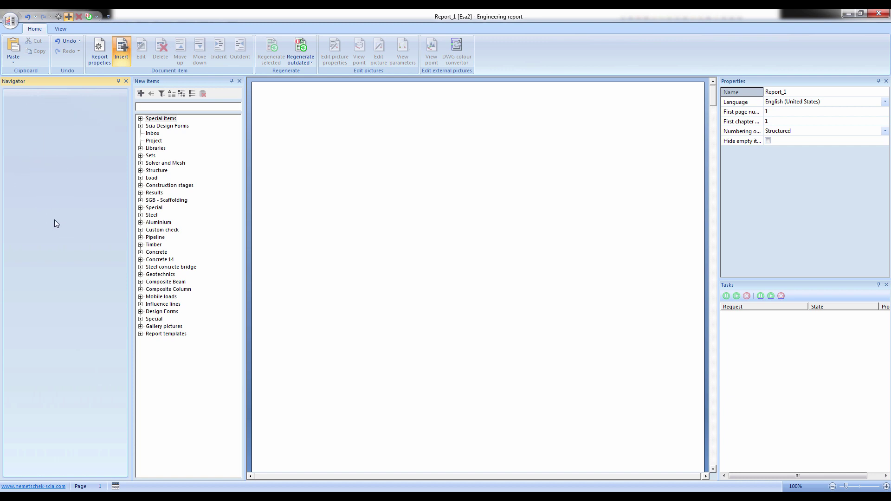
left_click(153, 81)
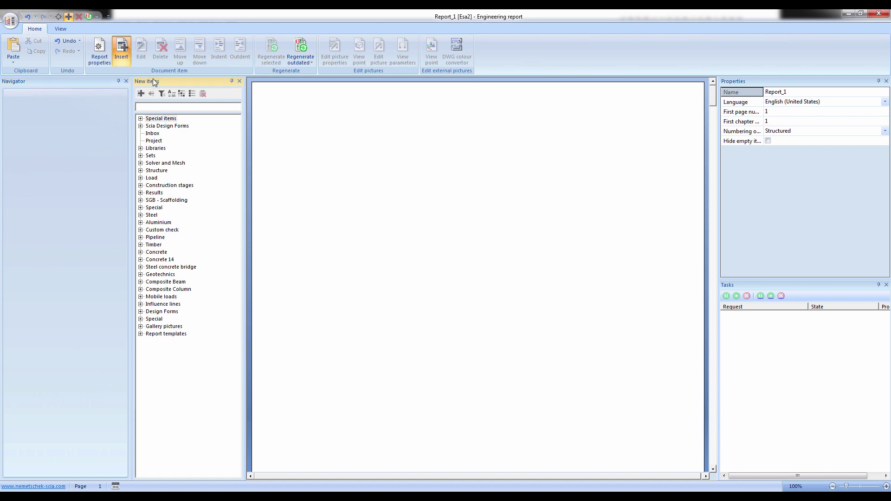
left_click(85, 82)
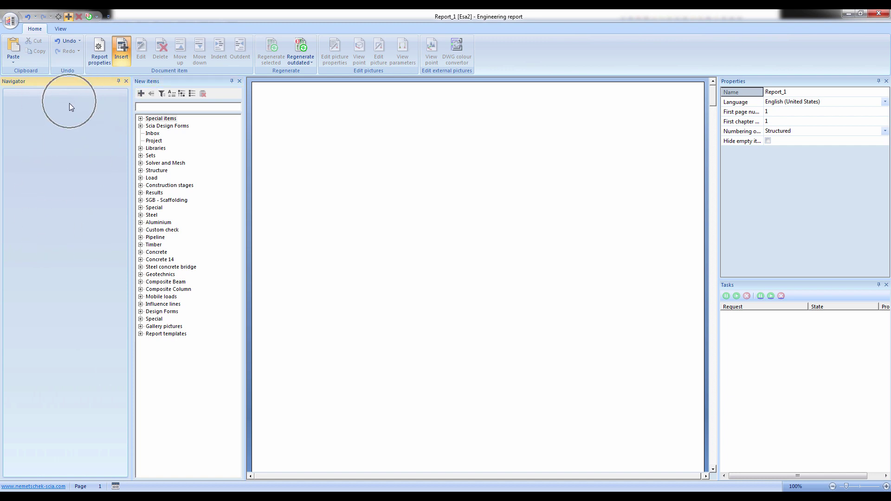
left_click(309, 140)
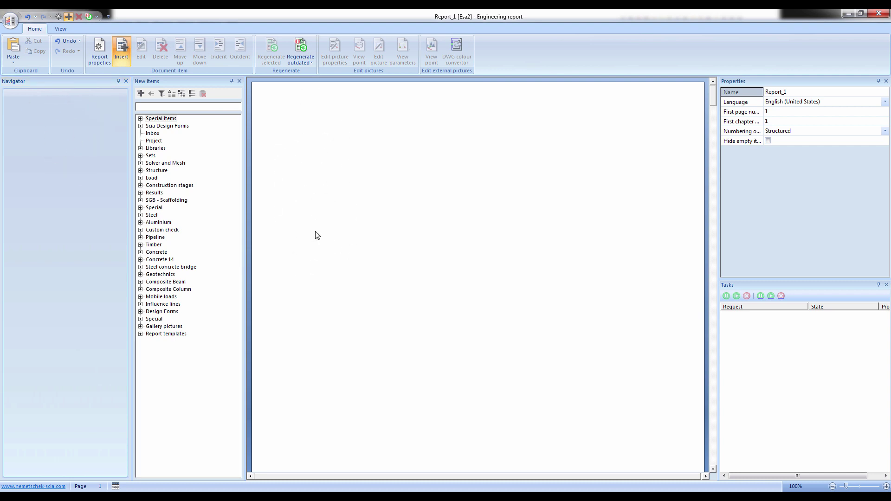
Insert a Header / Footer into the report, look through its predefined layout templates, and accept the A4 portrait layout without choosing another template
left_click(139, 120)
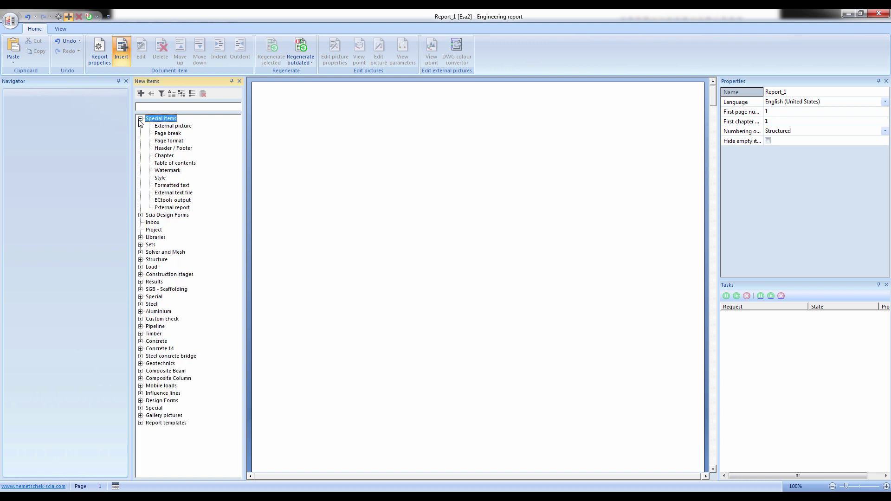
double_click(168, 148)
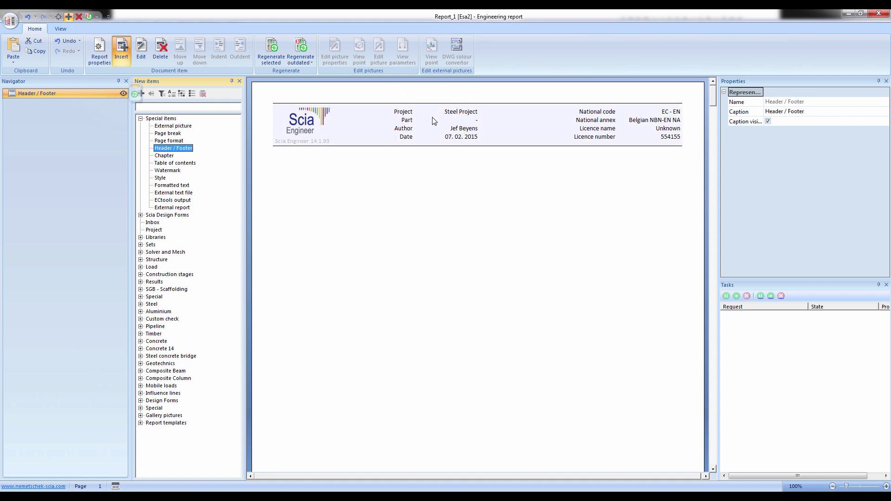
left_click(38, 93)
left_click(122, 58)
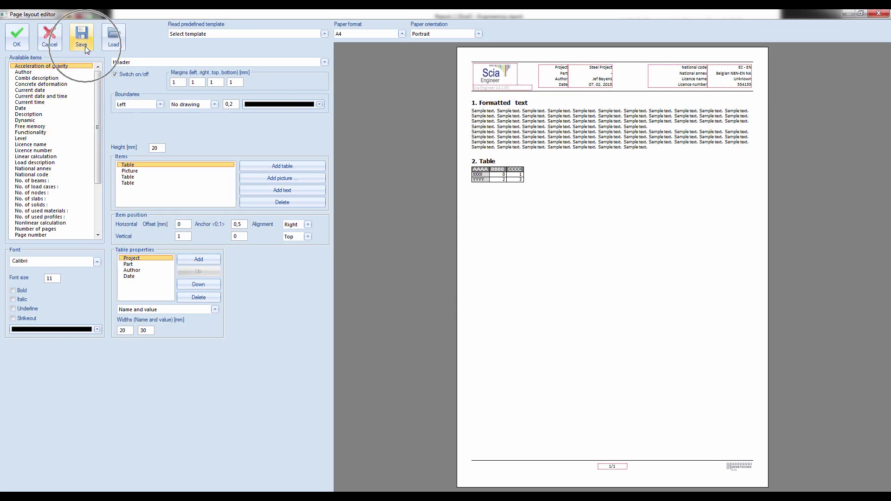
left_click(205, 34)
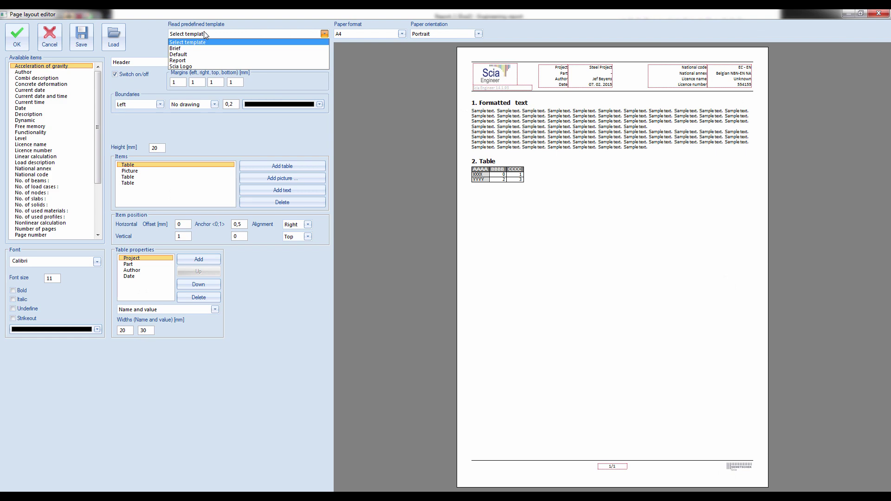
left_click(204, 32)
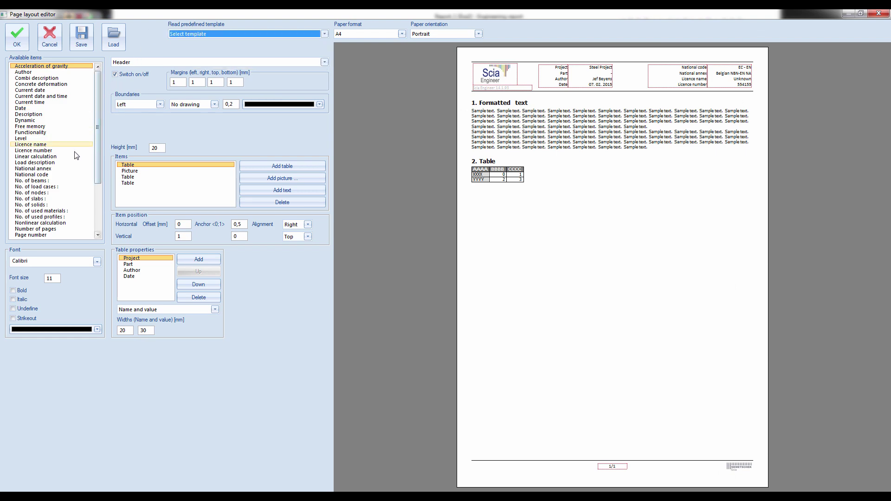
left_click(17, 37)
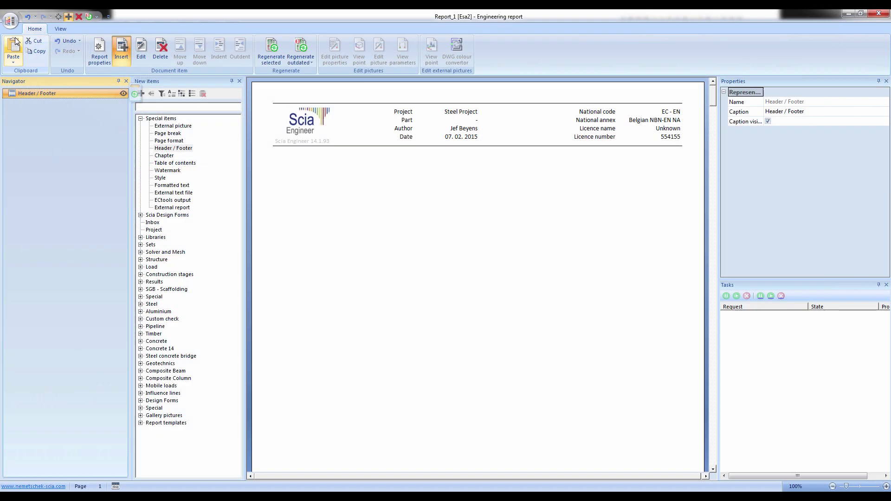
Add a table of contents and two chapters to the report after the header
double_click(163, 165)
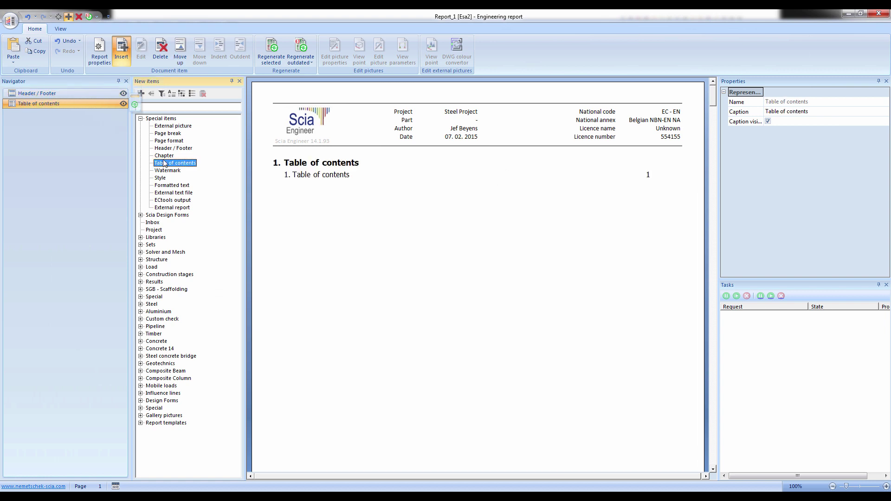
double_click(164, 156)
double_click(164, 156)
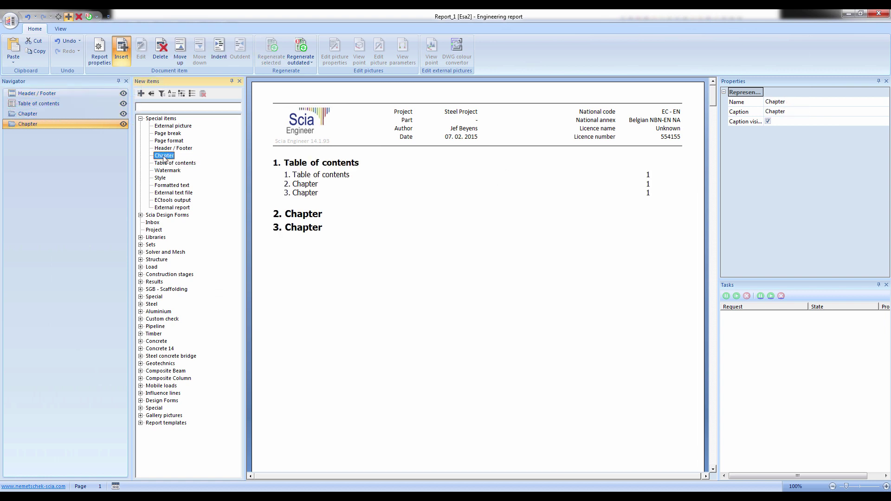
Add a third chapter to the report and caption the first chapter Structure
double_click(164, 156)
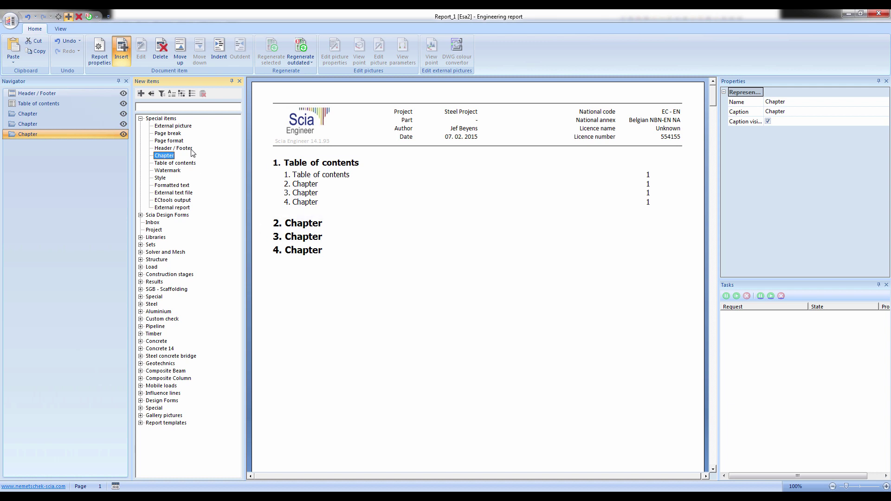
left_click(63, 114)
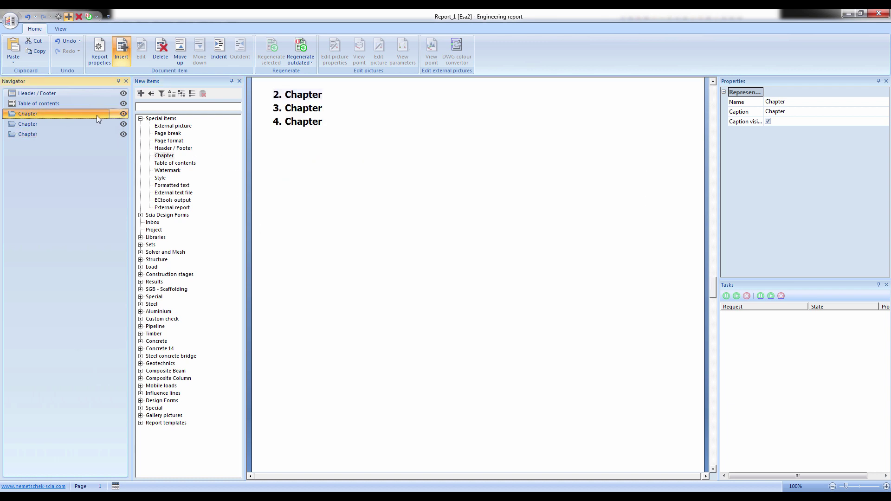
left_click(784, 112)
type("Structure")
key("Return")
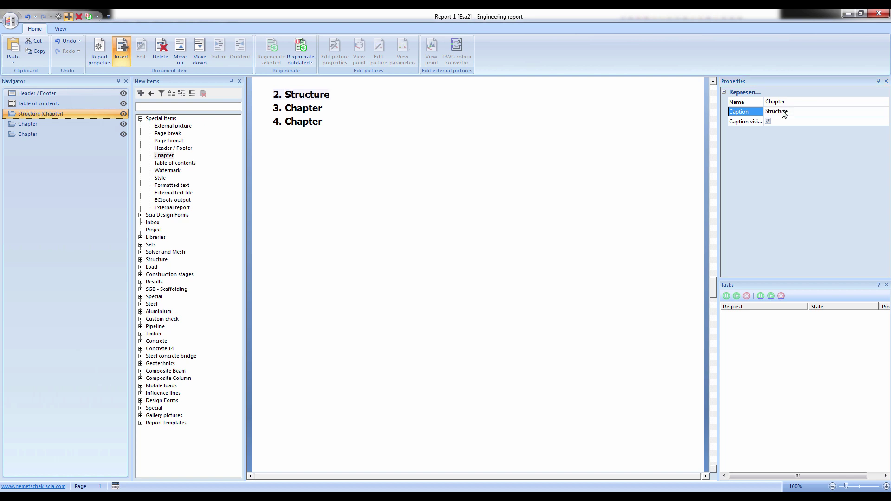
Caption the second chapter Loads and the third chapter Results
left_click(41, 124)
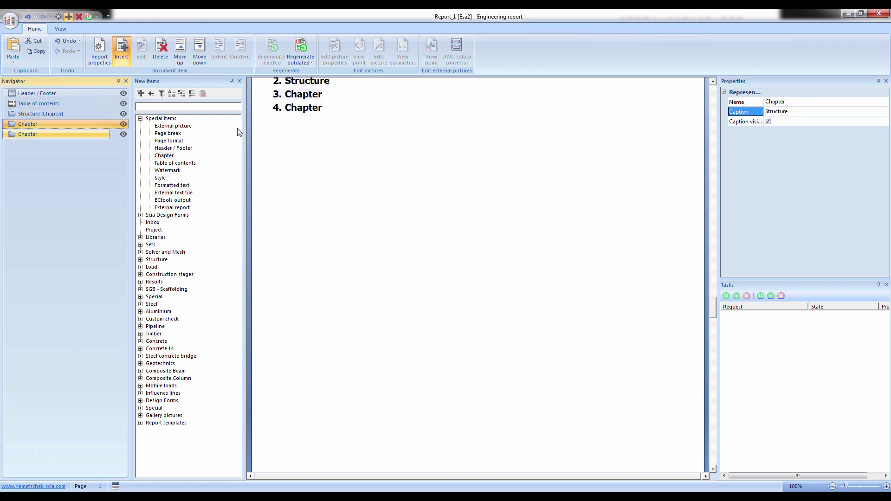
left_click(777, 112)
type("Loads")
key("Return")
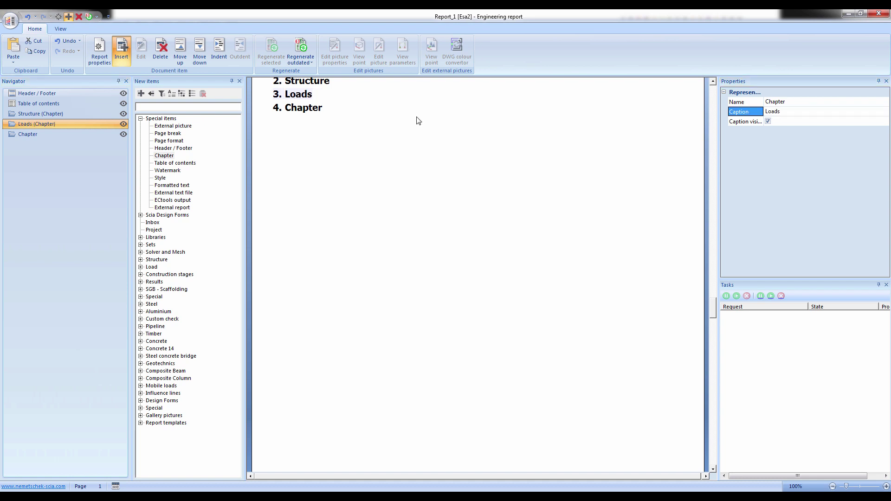
left_click(23, 136)
left_click(780, 111)
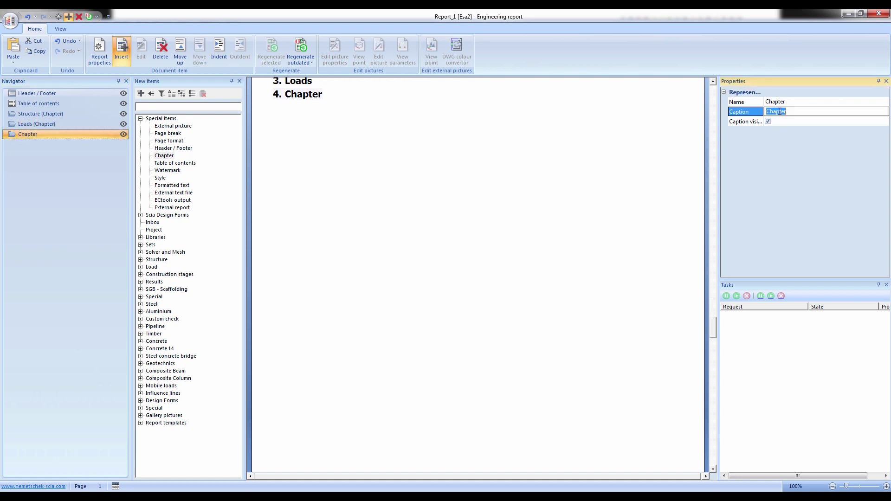
type("Results")
key("Return")
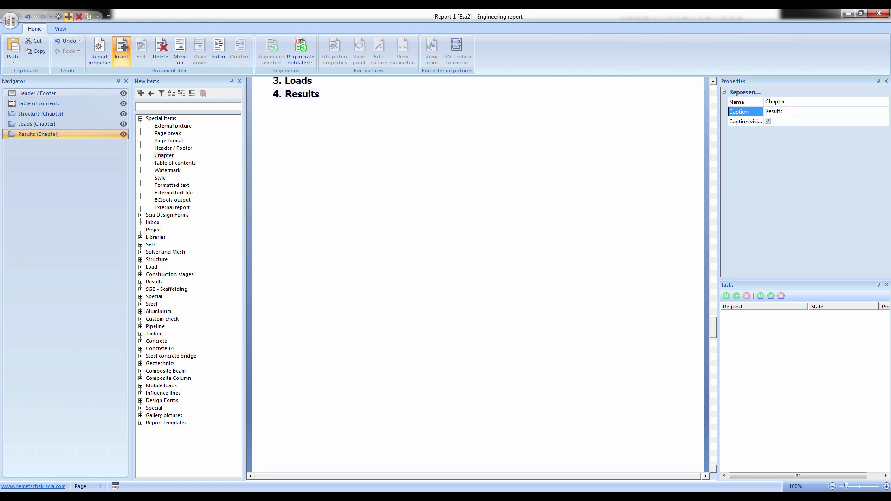
left_click(109, 230)
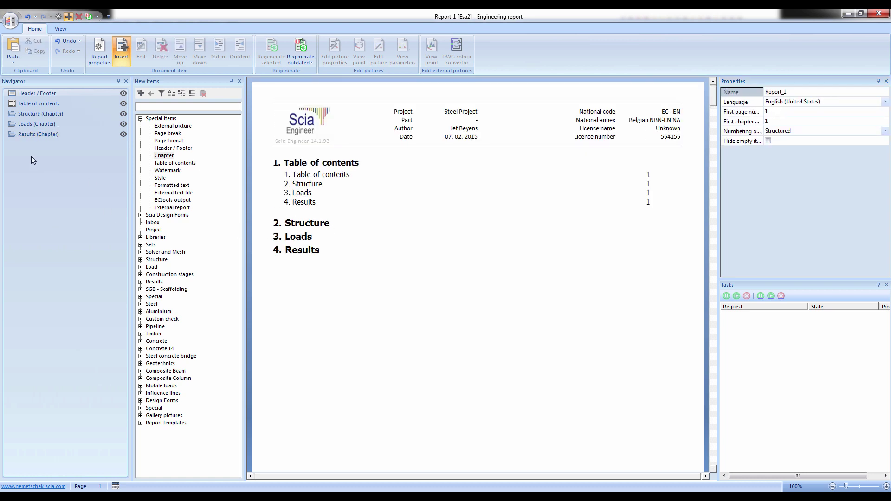
Insert a page break between the table of contents and the Structure chapter, and check the resulting pages
left_click(29, 103)
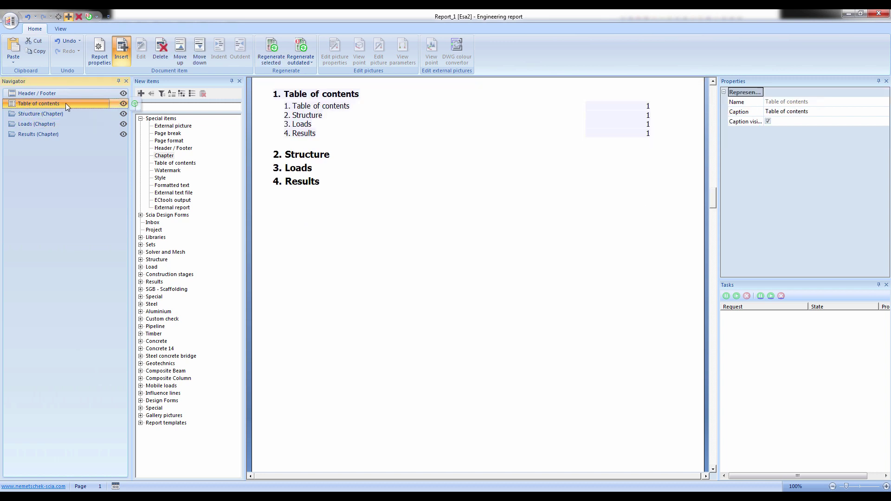
left_click_drag(158, 134, 88, 119)
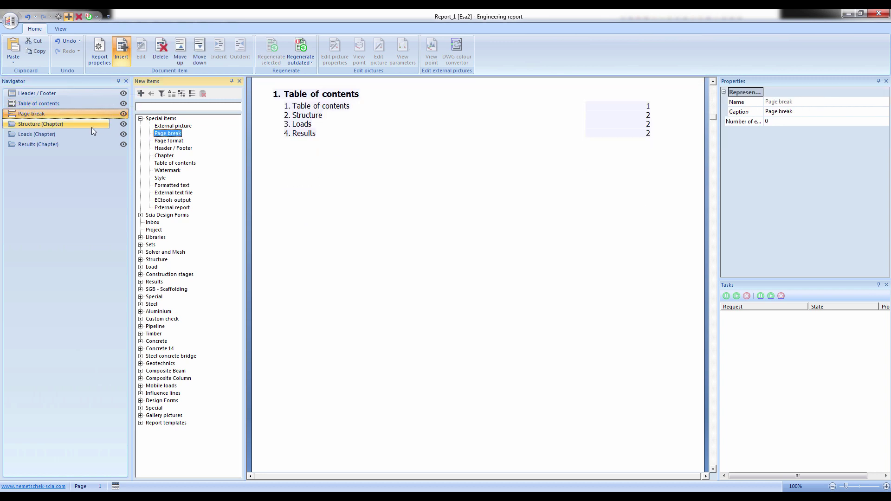
left_click(328, 180)
scroll(328, 181, "down", 10)
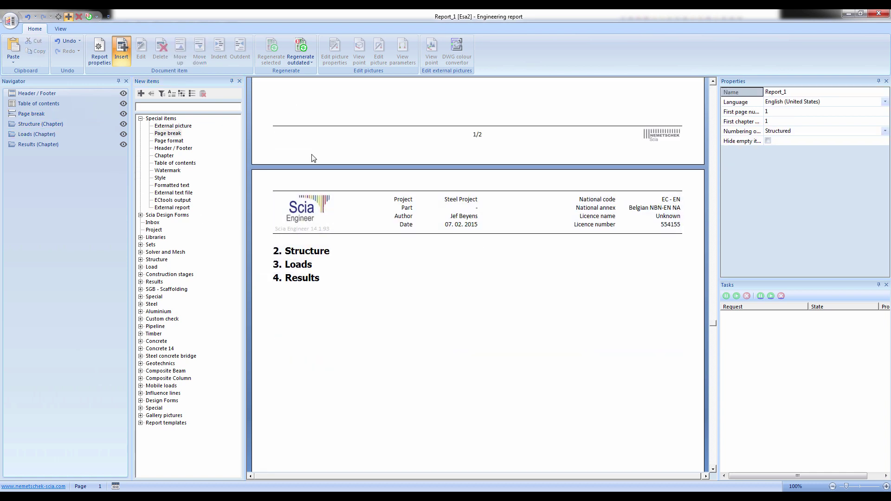
scroll(317, 171, "up", 5)
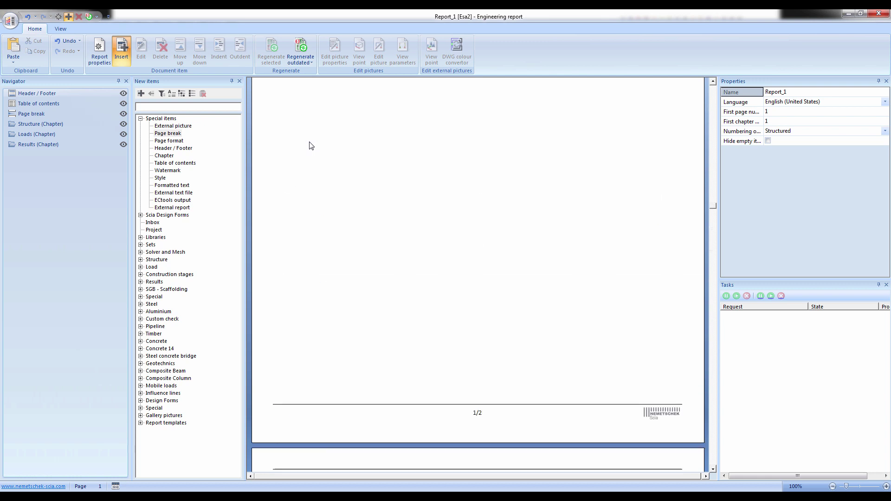
Insert the Nodes table after the Structure chapter and nest it as a subitem of that chapter
left_click(32, 123)
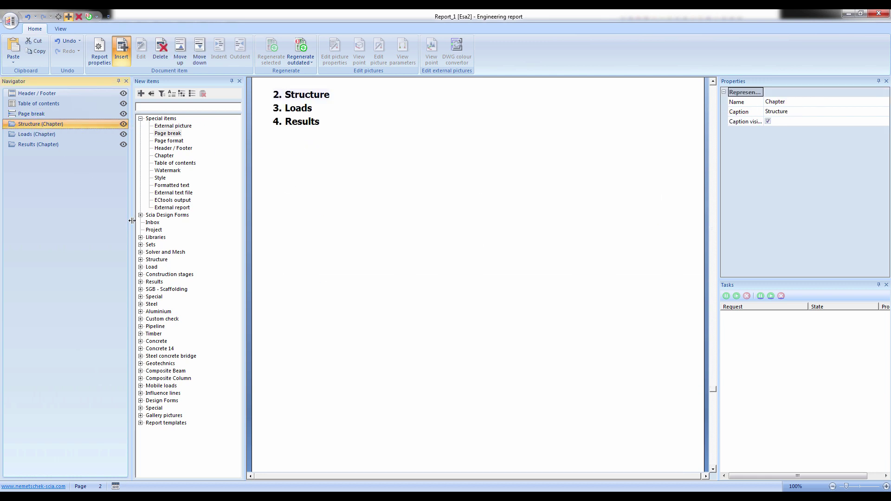
left_click(140, 259)
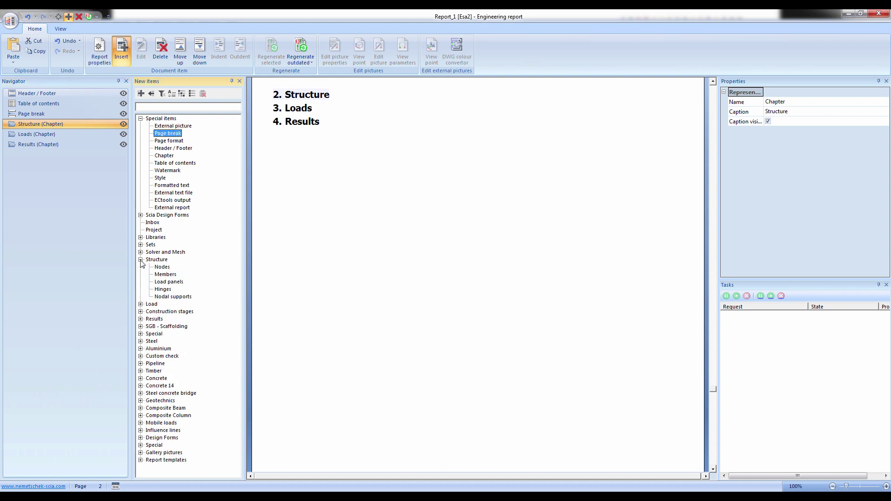
left_click(163, 267)
double_click(163, 267)
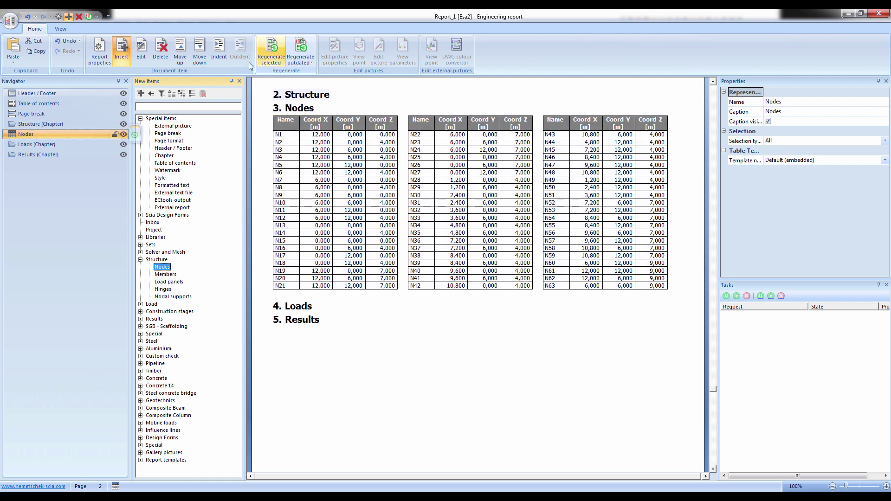
left_click(218, 51)
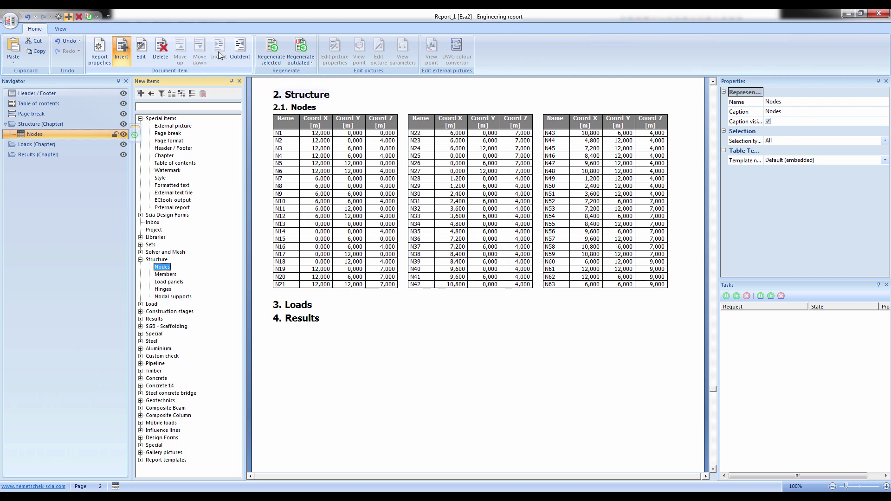
left_click(240, 52)
left_click_drag(63, 135, 97, 126)
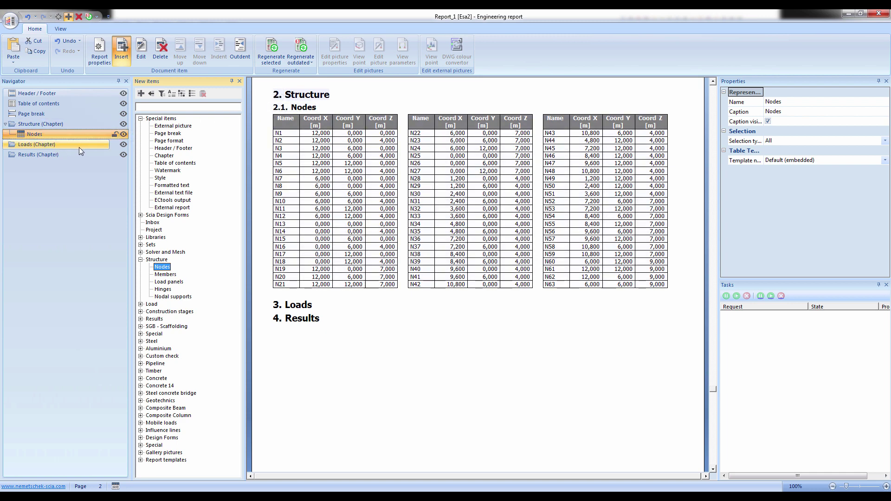
Insert the Load cases table from Sets after the Loads chapter and indent it under that chapter
left_click(30, 144)
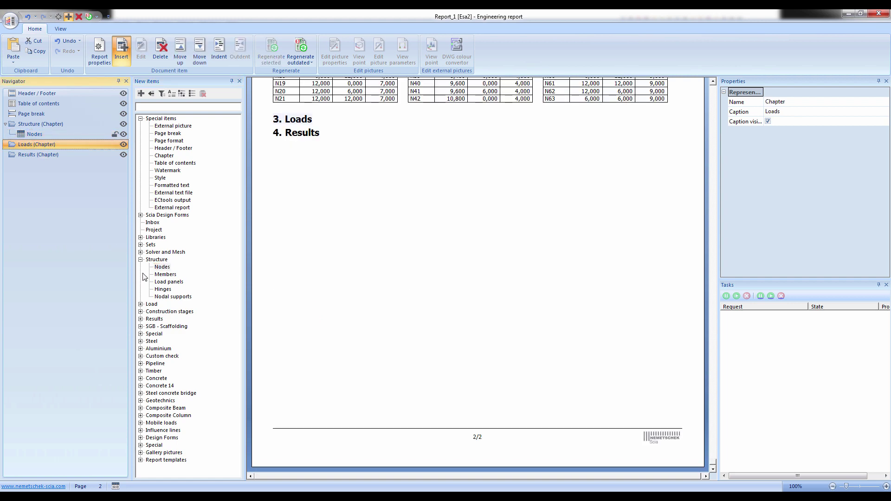
left_click(141, 259)
left_click(141, 245)
double_click(167, 252)
left_click(219, 50)
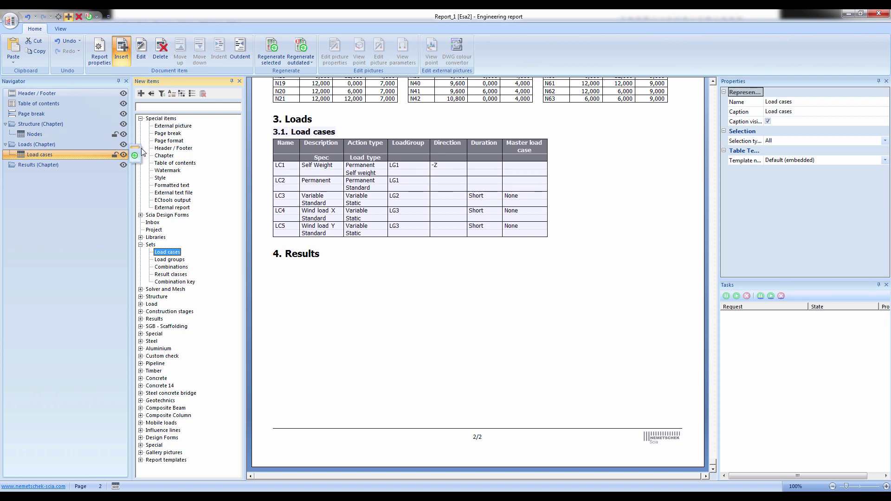
Switch to the Scia Engineer model and insert a live picture of the whole structure into the report, keeping the caption Structural model and default size
left_click_drag(149, 154, 65, 126)
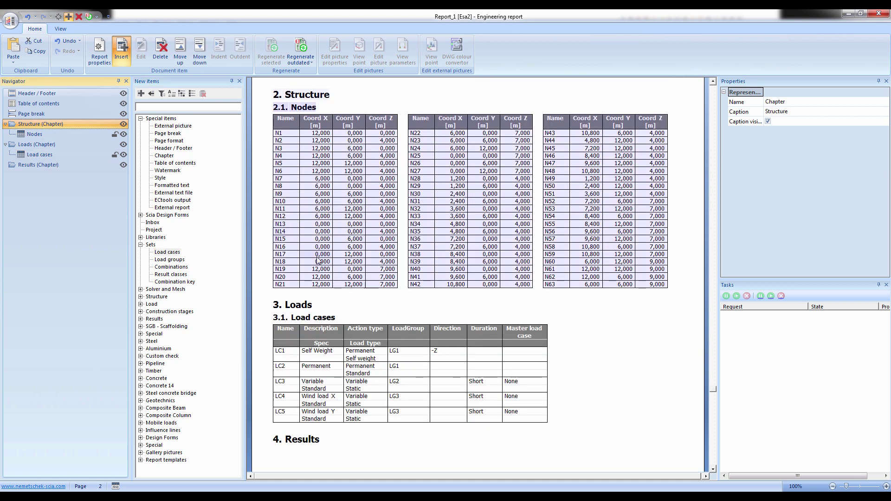
key("alt+Tab")
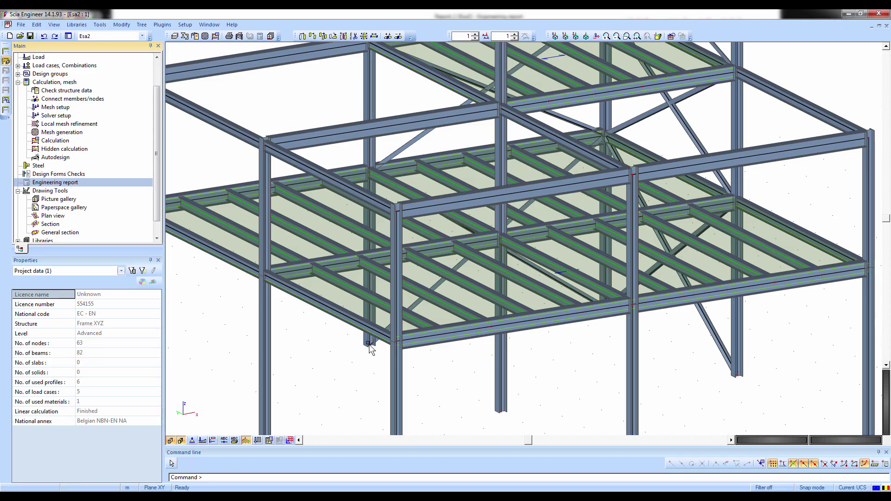
scroll(365, 341, "down", 2)
middle_click_drag(354, 354, 386, 336)
right_click_drag(386, 351, 389, 349, "ctrl")
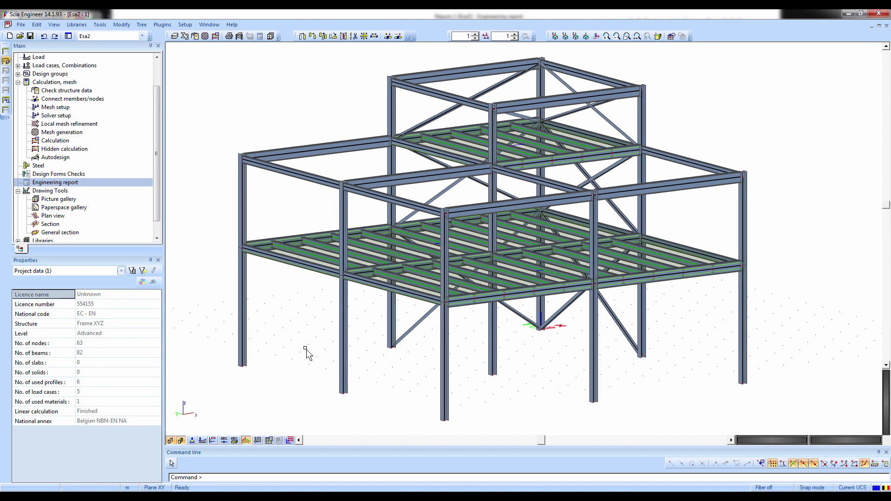
right_click(803, 221)
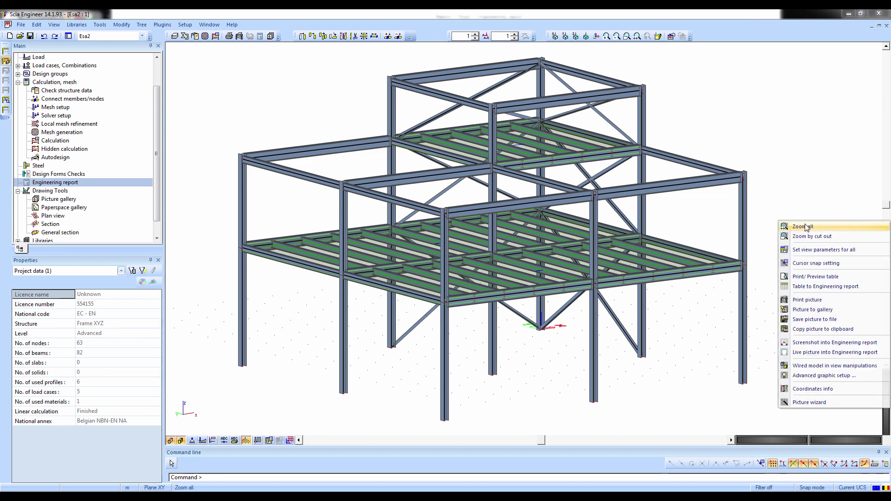
left_click(808, 352)
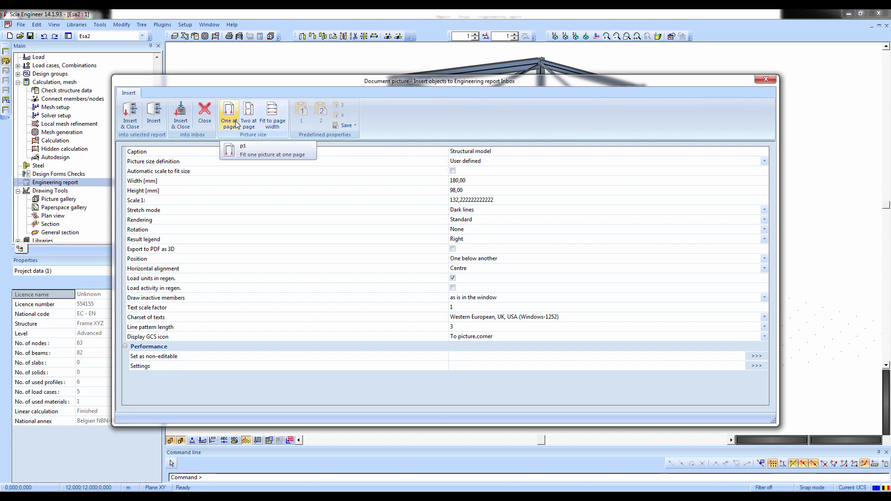
left_click(433, 182)
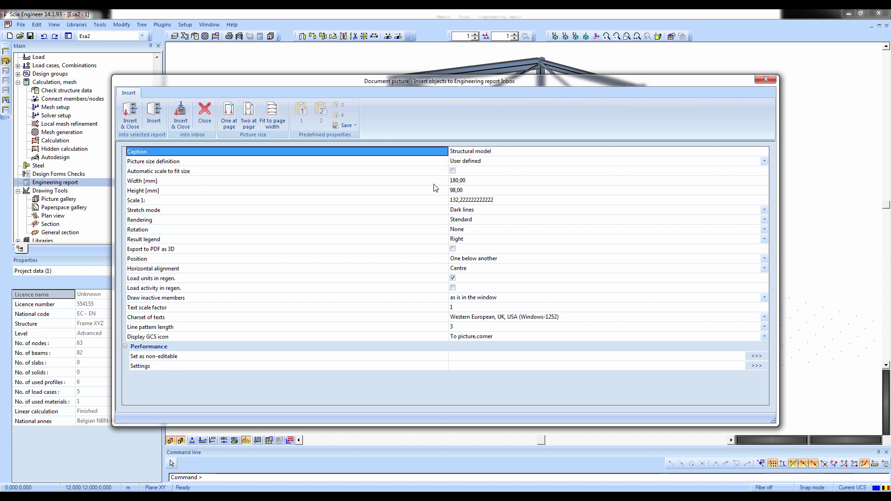
left_click(433, 190)
left_click(432, 198)
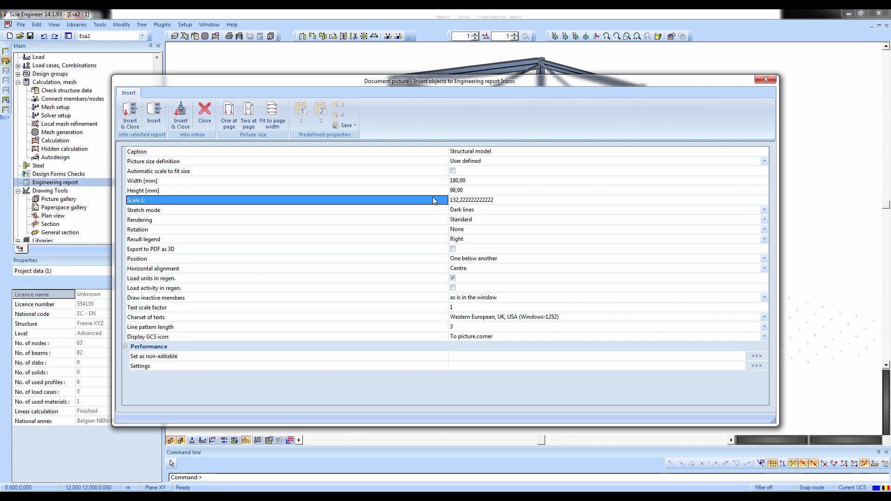
left_click(130, 112)
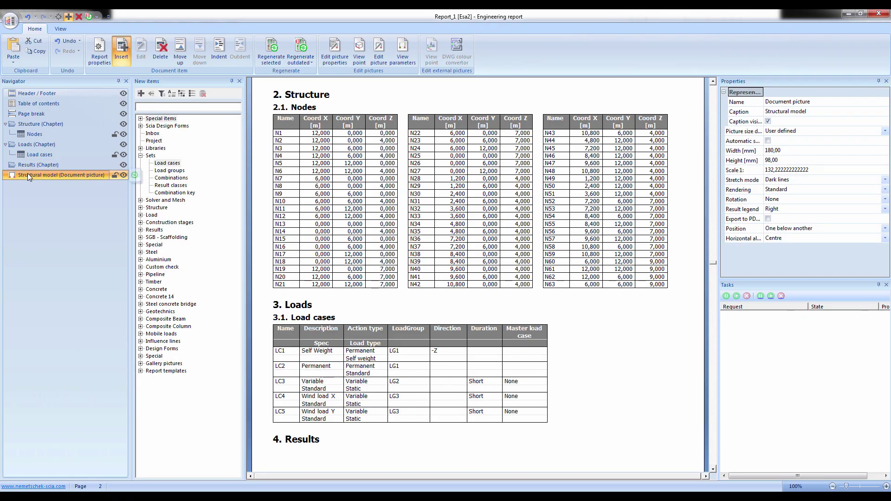
Move the Structural model picture into the Structure chapter above the Nodes table and enable its export to PDF as 3D
left_click_drag(28, 174, 37, 134)
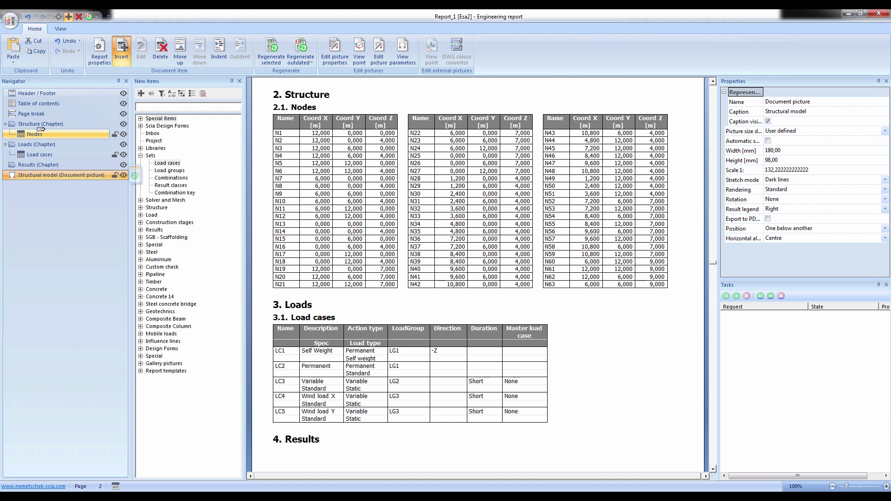
left_click_drag(28, 129, 29, 132)
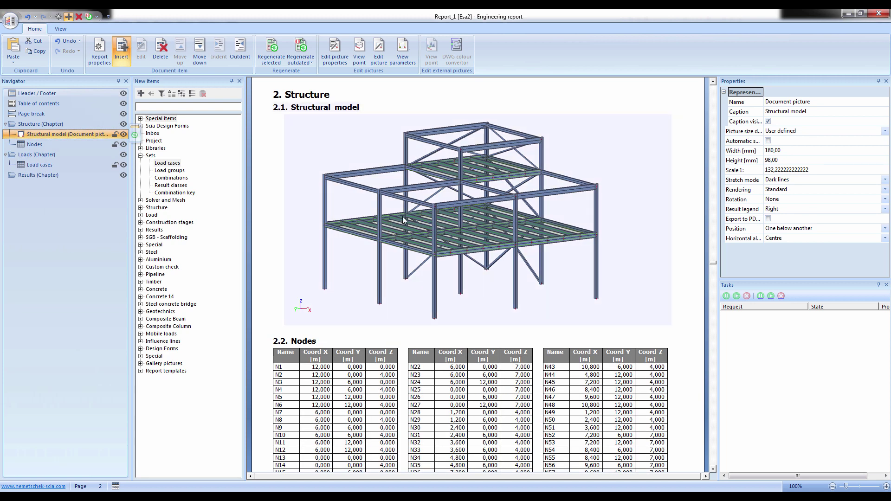
left_click(756, 216)
left_click(755, 190)
left_click(750, 174)
left_click(751, 190)
left_click(749, 209)
left_click(752, 219)
left_click(768, 218)
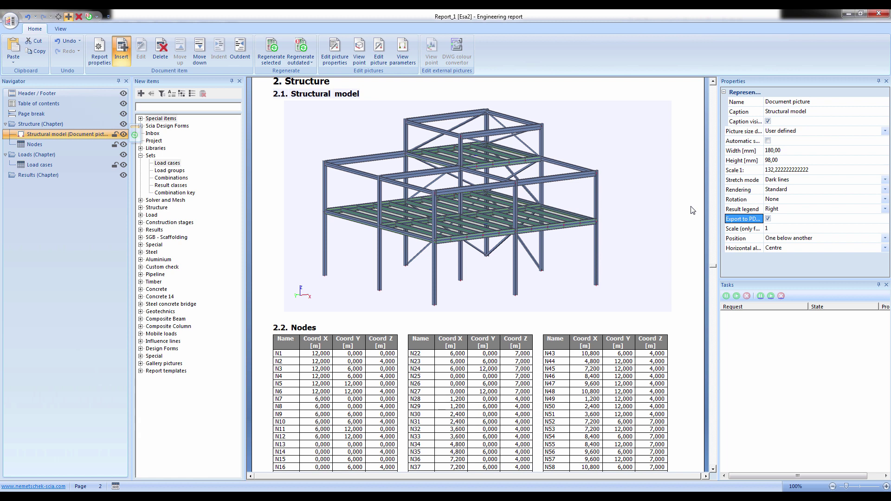
Select the report's Load cases table, switch to the Scia Engineer model and display the loads on the structure
left_click(40, 165)
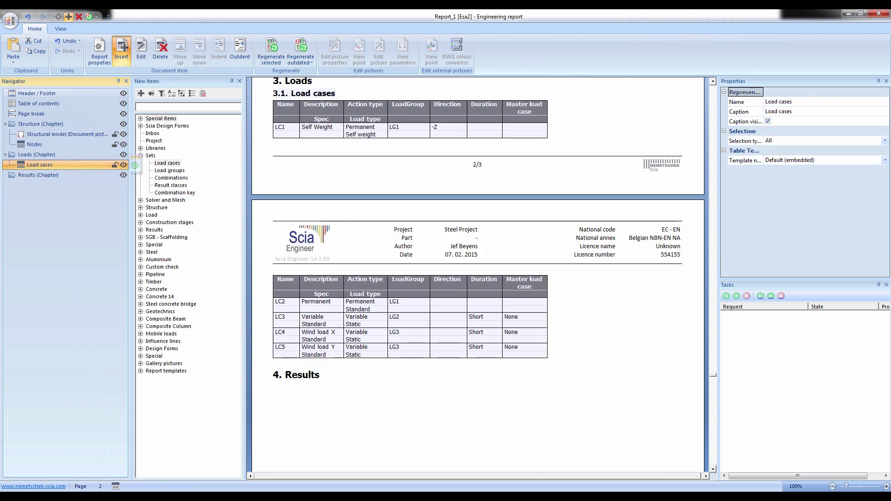
left_click(102, 497)
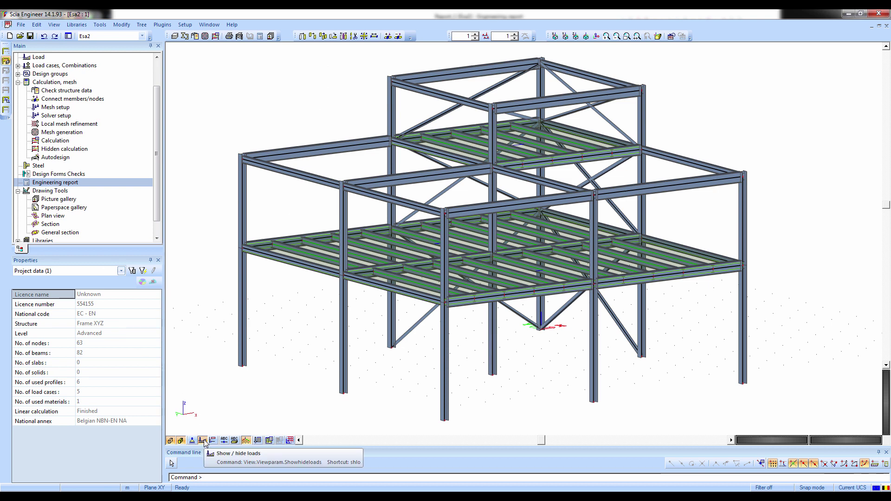
left_click(203, 440)
left_click(262, 452)
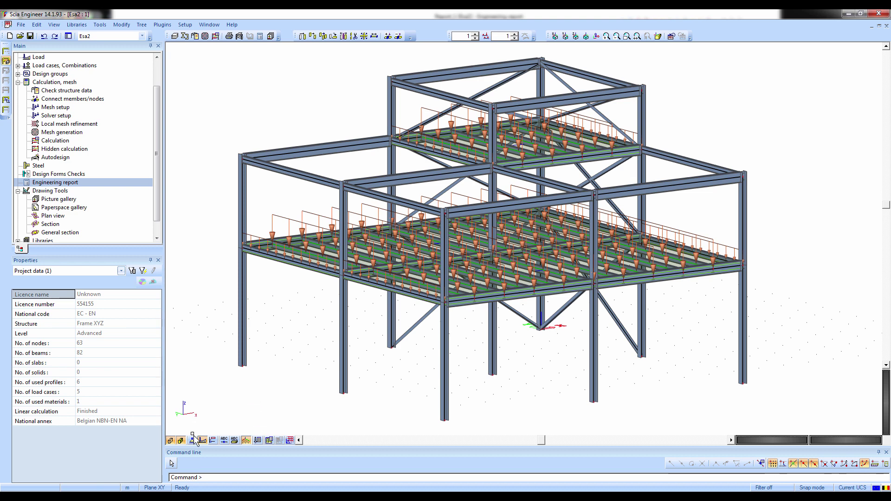
Turn off the member surfaces and rendering in the model view and restore both
left_click(180, 441)
left_click(172, 441)
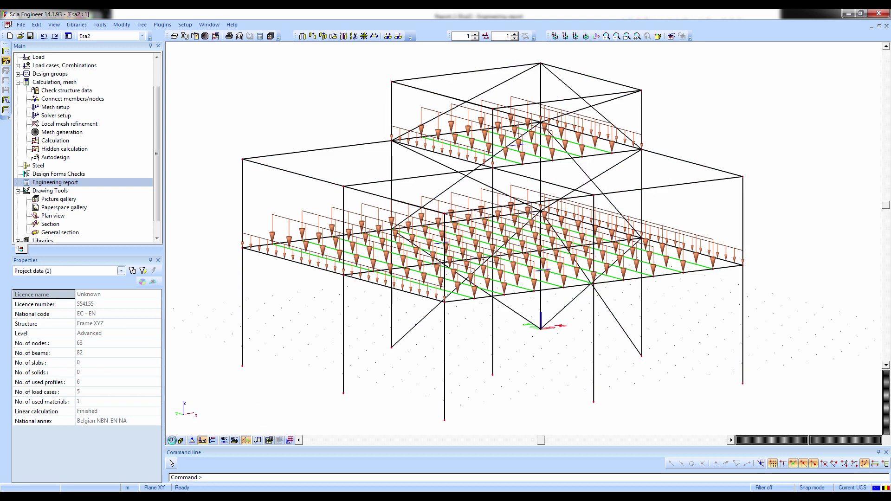
left_click(171, 441)
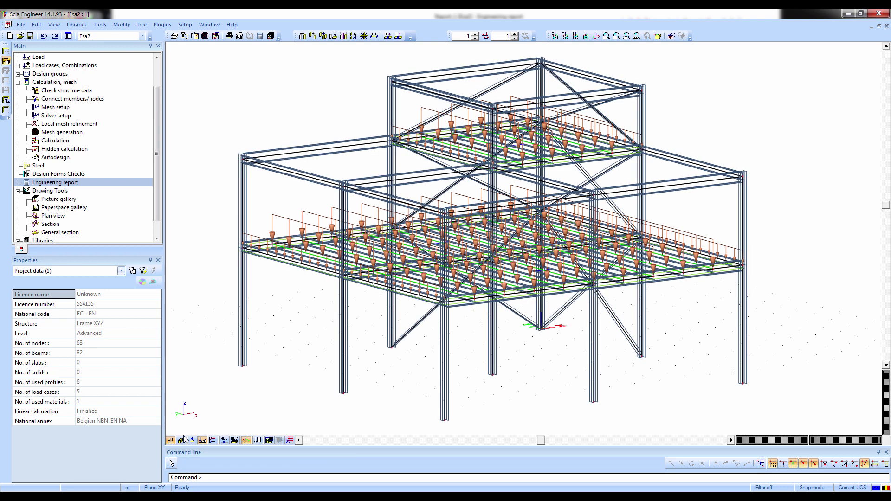
left_click(181, 441)
Rotate the loaded structure to a more frontal view and insert it into the report as a live picture captioned LC2
mouse_move(233, 411)
right_mouse_down("ctrl")
mouse_move(211, 408)
mouse_move(236, 405)
right_mouse_up("ctrl")
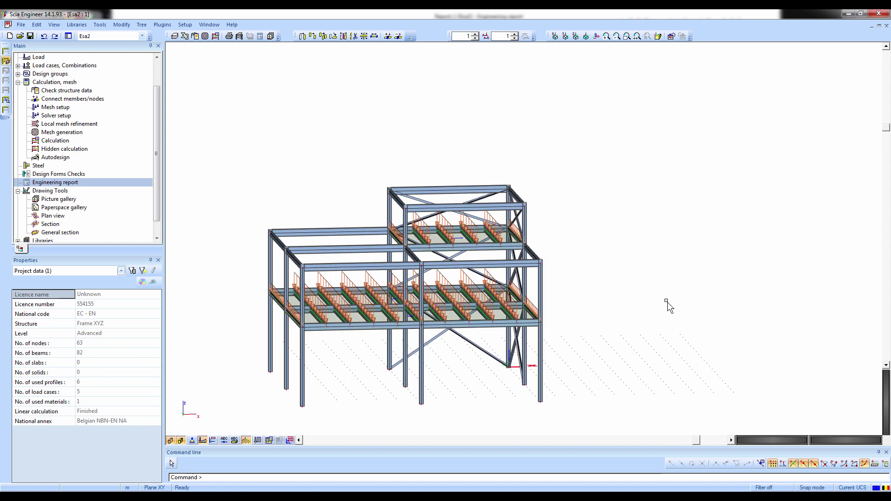
right_click(718, 281)
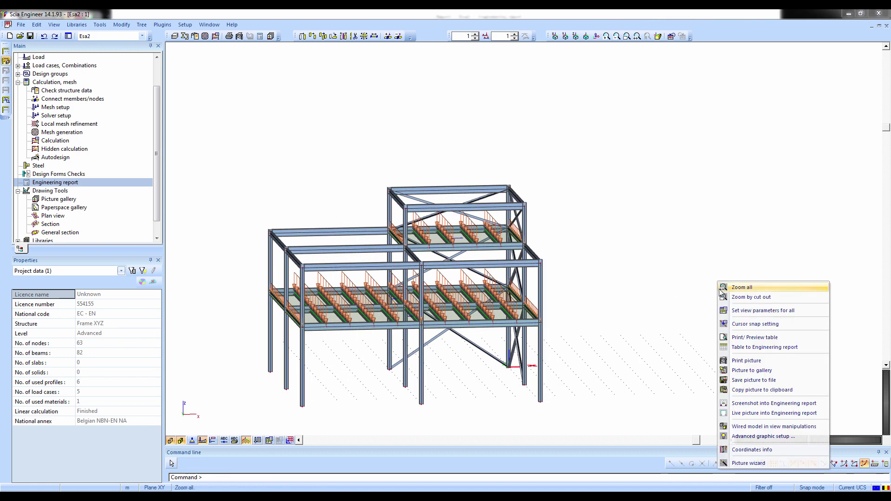
left_click(744, 413)
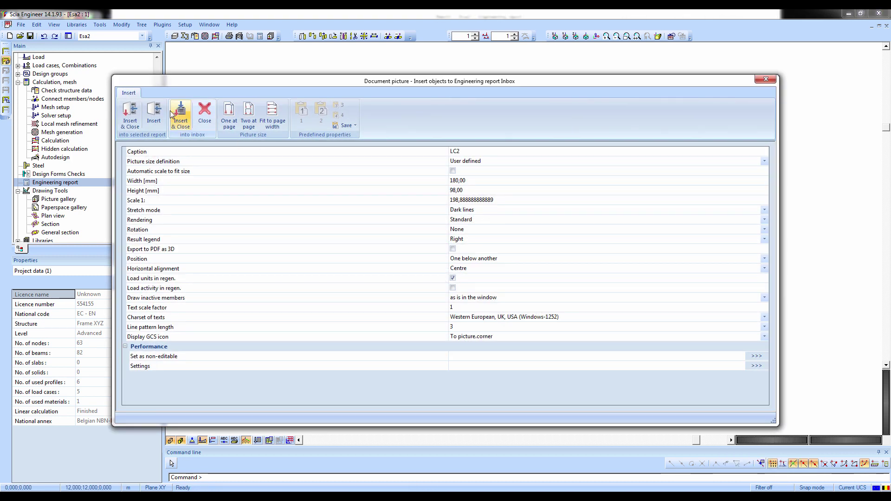
left_click(134, 116)
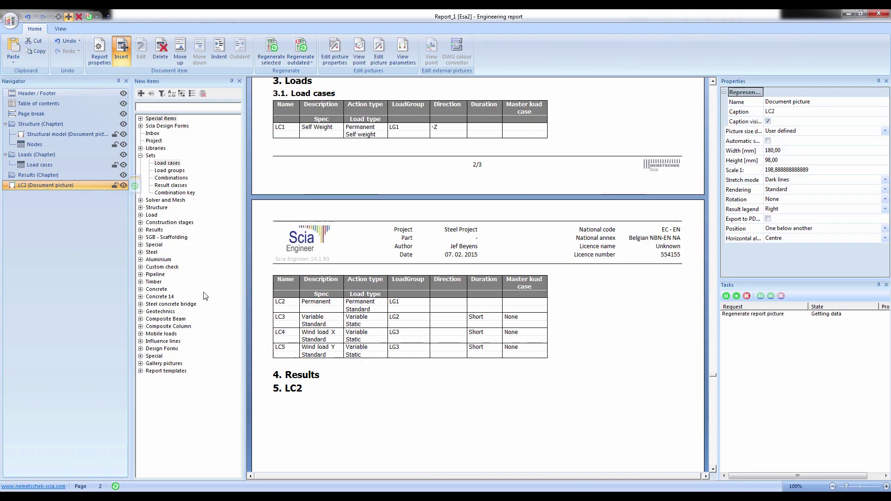
Change the inserted load picture's caption to Visualisation of loads and check the picture in the report
left_click(791, 112)
type("Visualisation of")
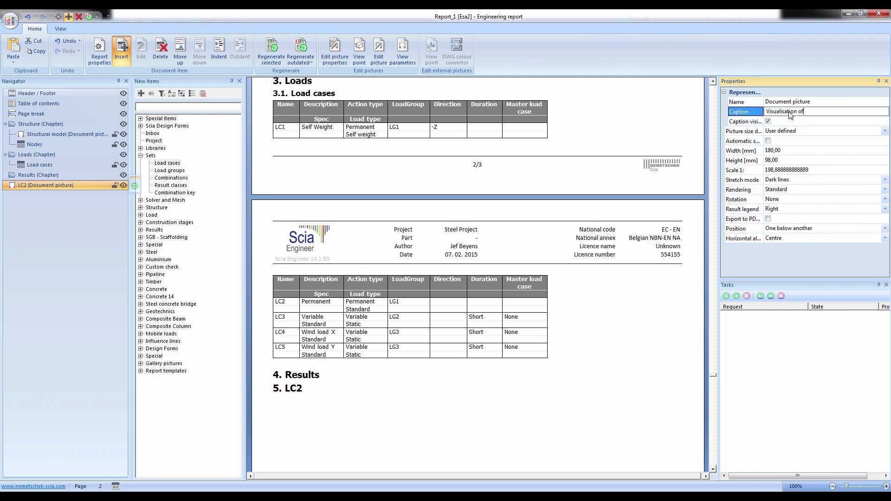
type(" loads")
key("Return")
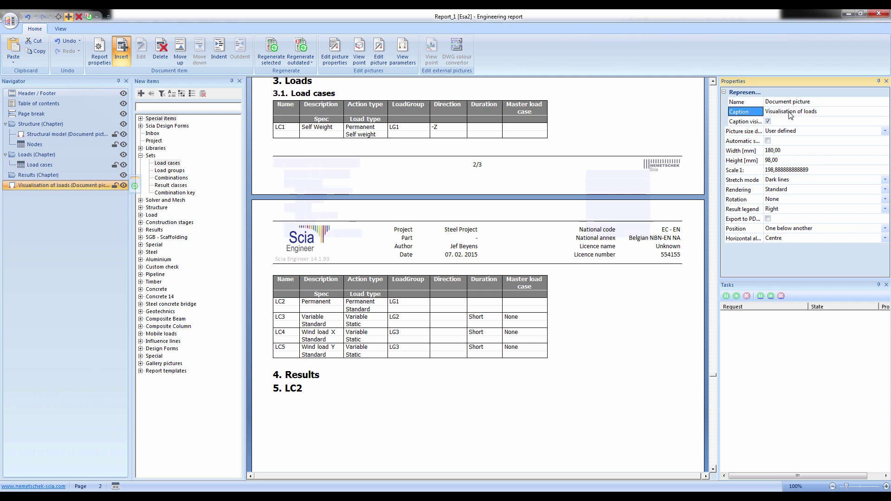
scroll(355, 391, "down", 5)
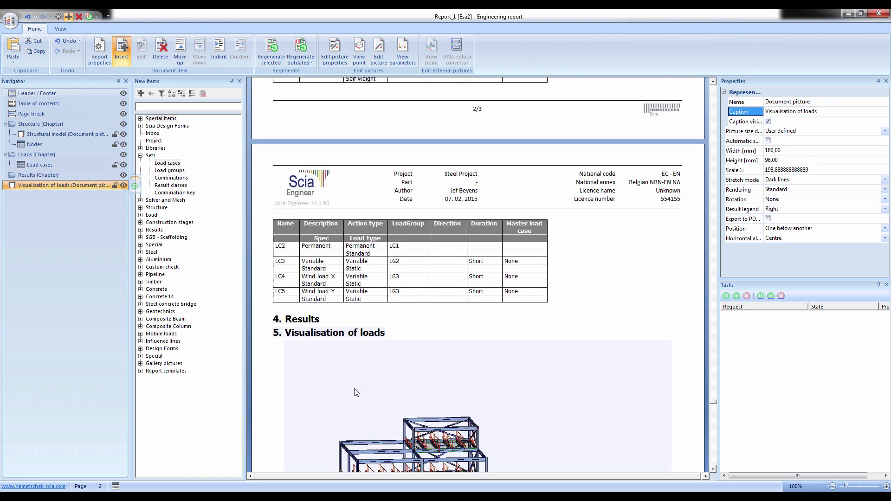
scroll(325, 348, "up", 2)
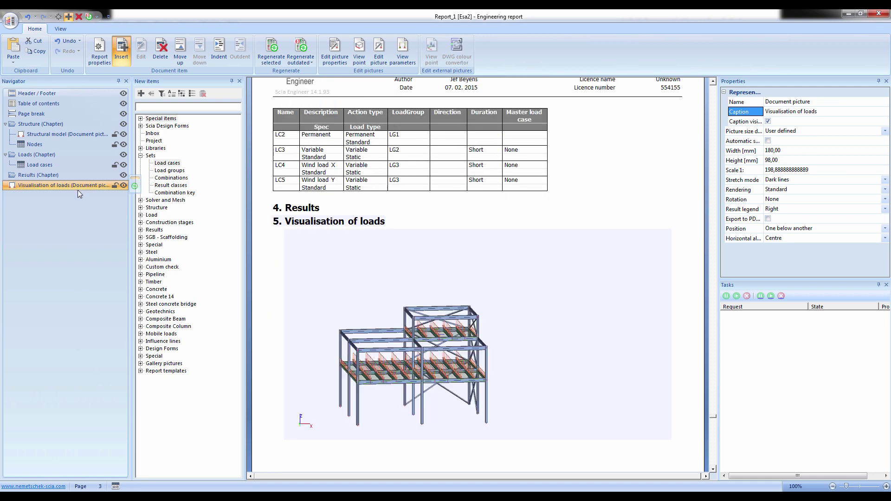
Nest the Visualisation of loads picture under the Load cases table and enable its automatic scale to fit size
left_click_drag(59, 183, 66, 165)
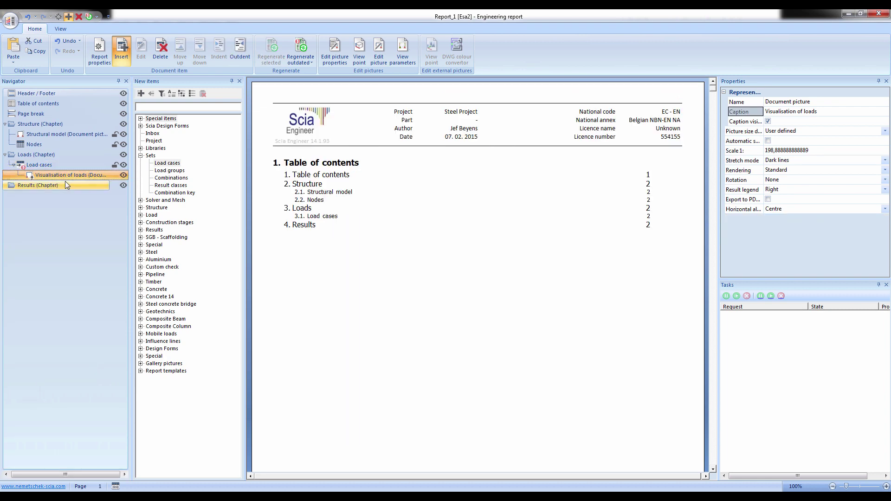
left_click(768, 141)
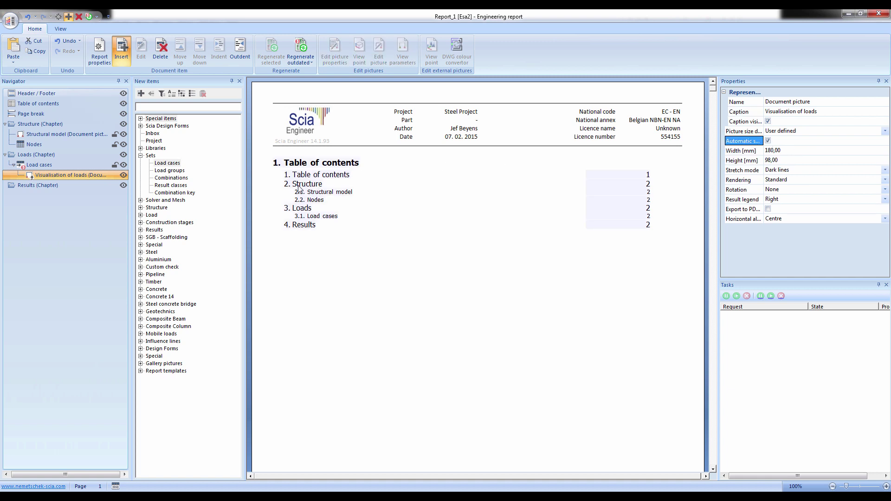
left_click(741, 154)
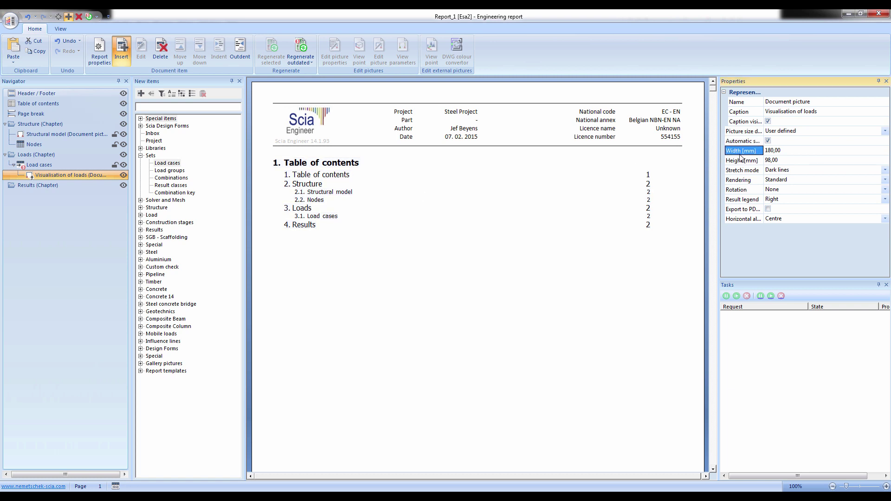
Review the report pages down to the Results chapter and find the Page break entry among the special items
left_click(105, 192)
scroll(399, 289, "down", 5)
scroll(399, 290, "down", 13)
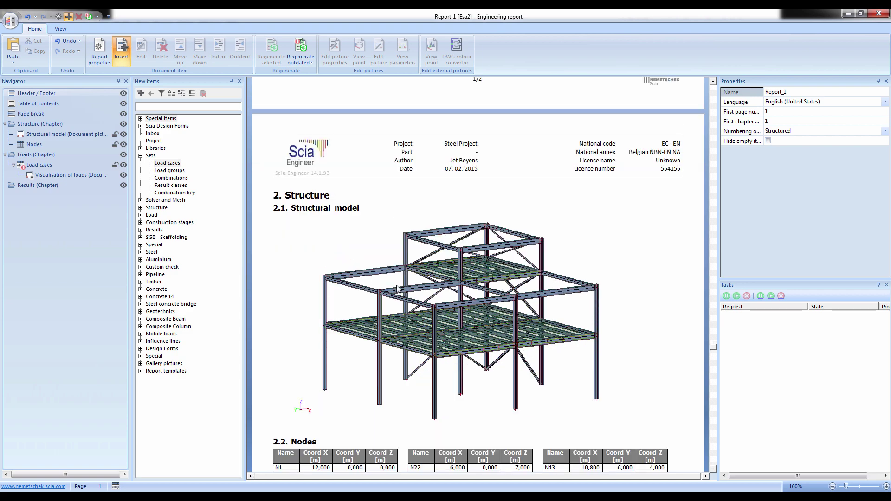
scroll(398, 287, "up", 5)
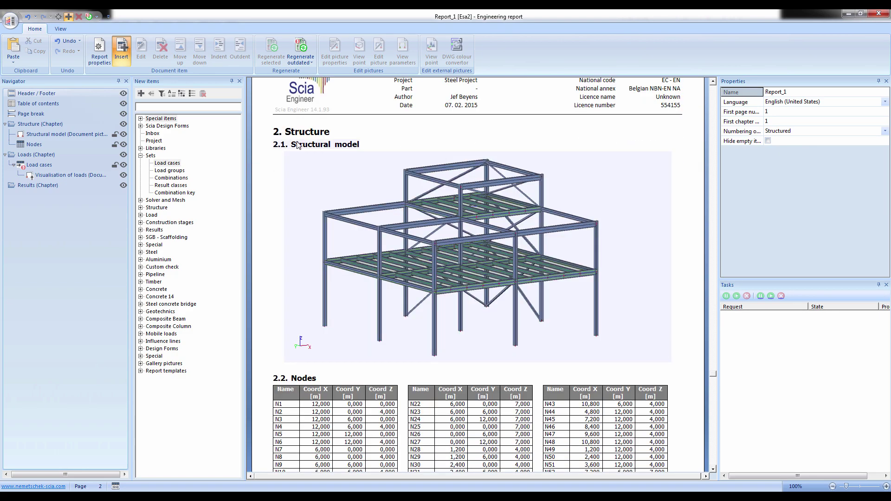
scroll(310, 186, "down", 3)
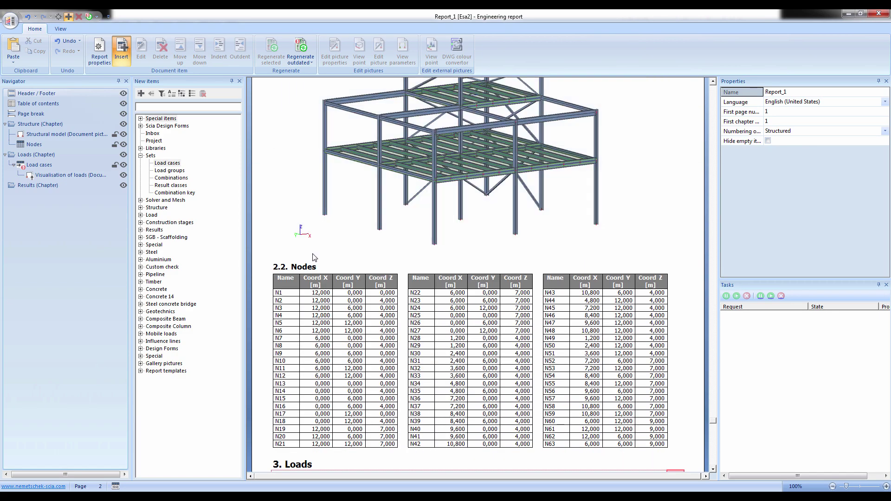
scroll(312, 272, "down", 3)
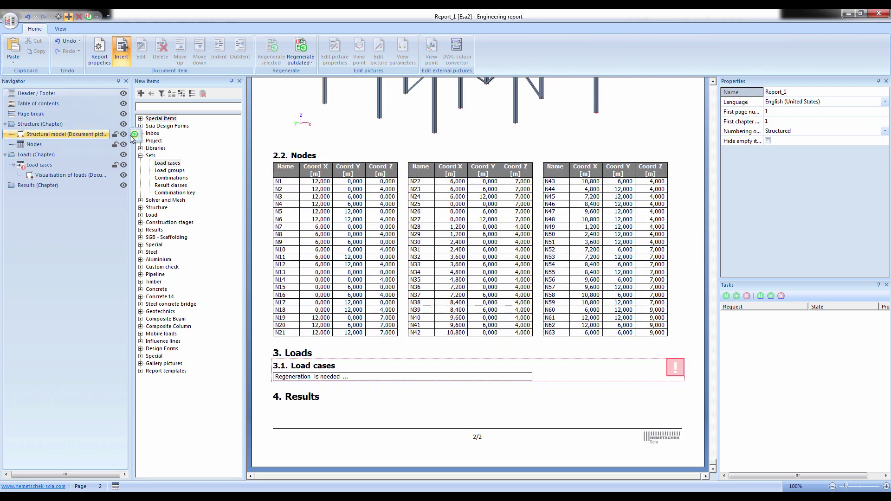
left_click(141, 119)
left_click(172, 133)
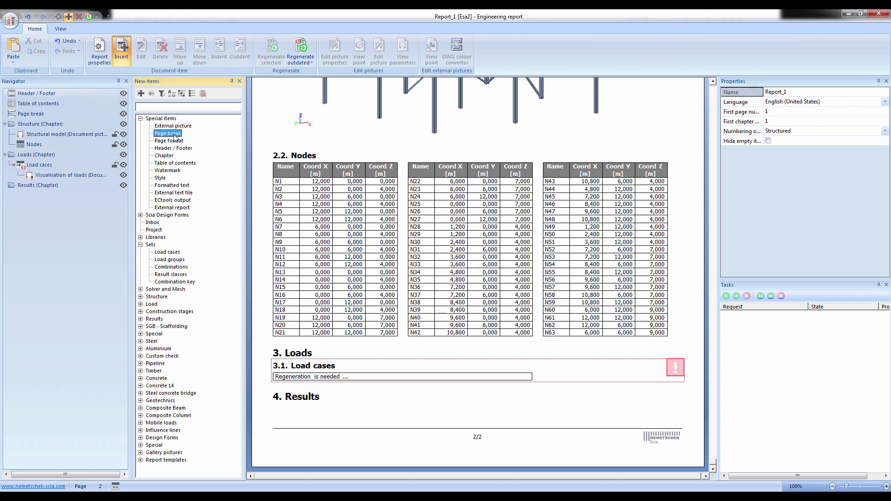
Copy the existing page break and paste it after the Structure chapter, before the Loads chapter
left_click(40, 116)
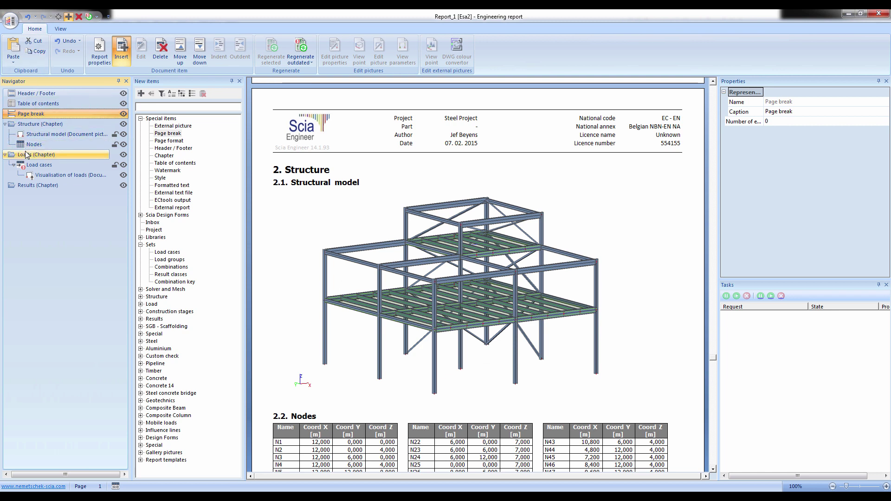
left_click(5, 124)
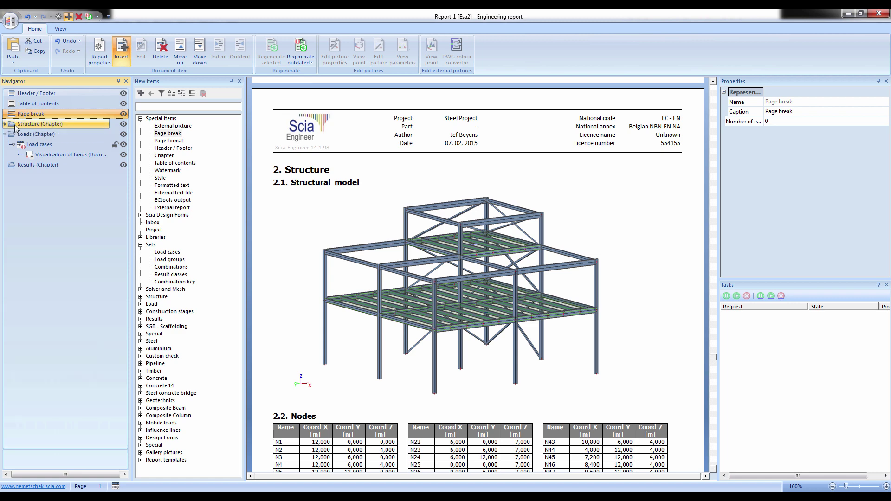
left_click(16, 125)
left_click(16, 56)
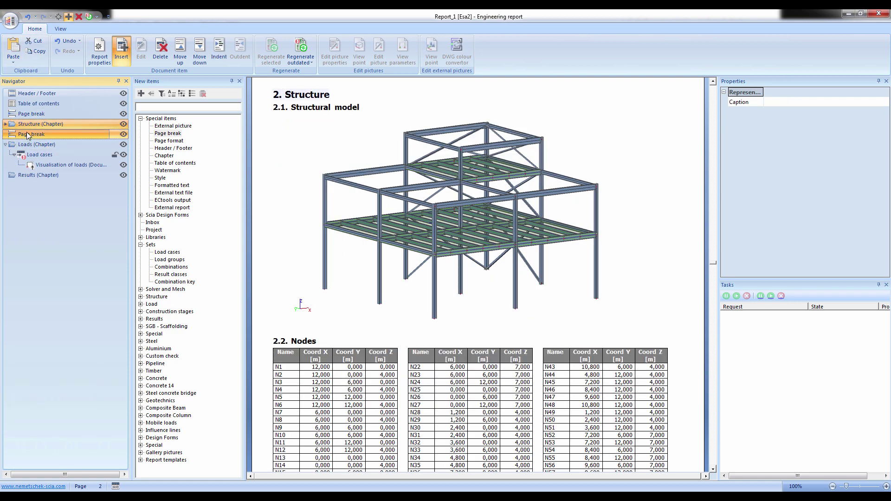
left_click(26, 133)
left_click(296, 283)
scroll(296, 283, "down", 6)
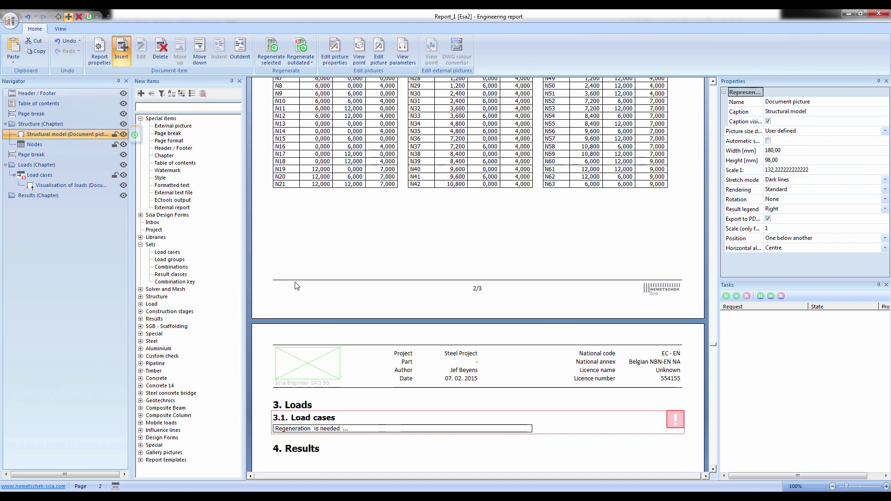
Paste a copy of the page break between the Loads and Results chapters and check the page layout
left_click(49, 158)
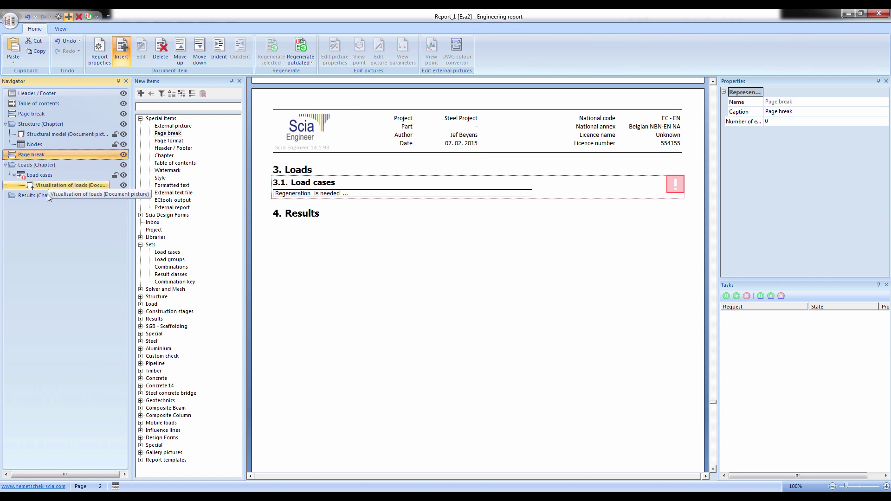
left_click(26, 165)
left_click(6, 165)
key("ctrl+v")
left_click(351, 196)
scroll(350, 195, "up", 2)
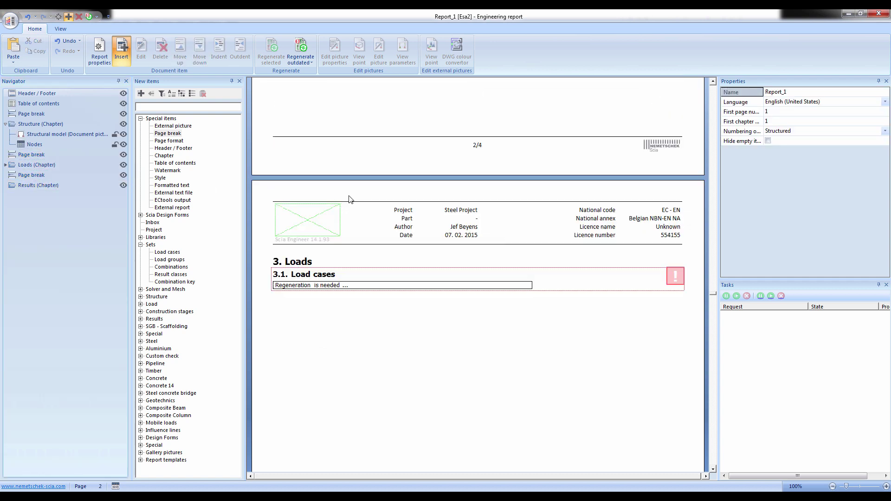
left_click(58, 183)
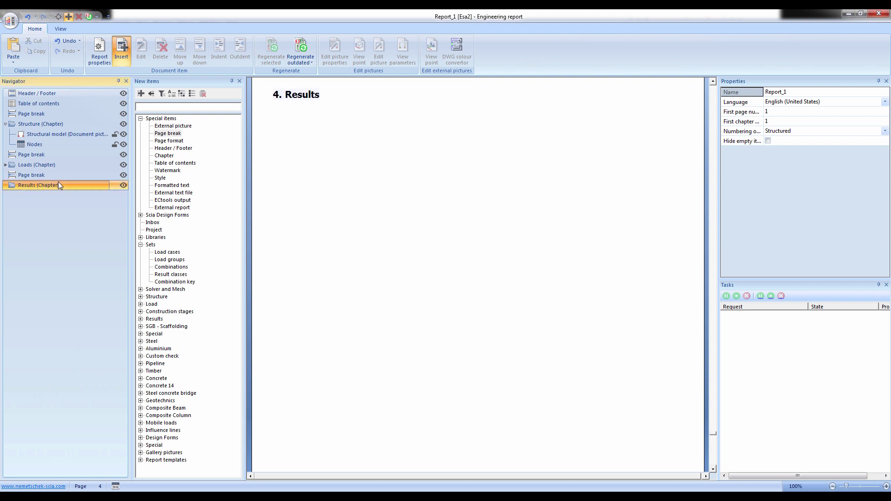
left_click(393, 205)
scroll(382, 197, "up", 5)
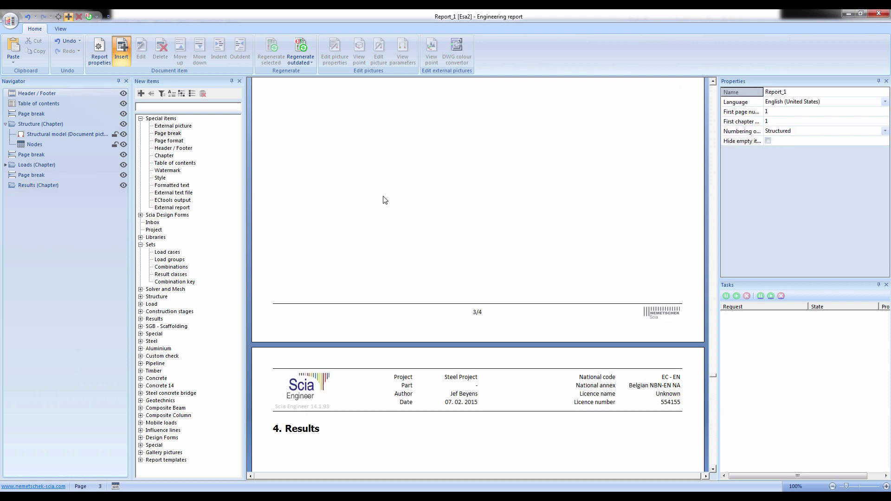
Regenerate the Load cases table in the Loads chapter together with its nested picture, following the progress of the tasks
left_click(74, 225)
key("ctrl+a")
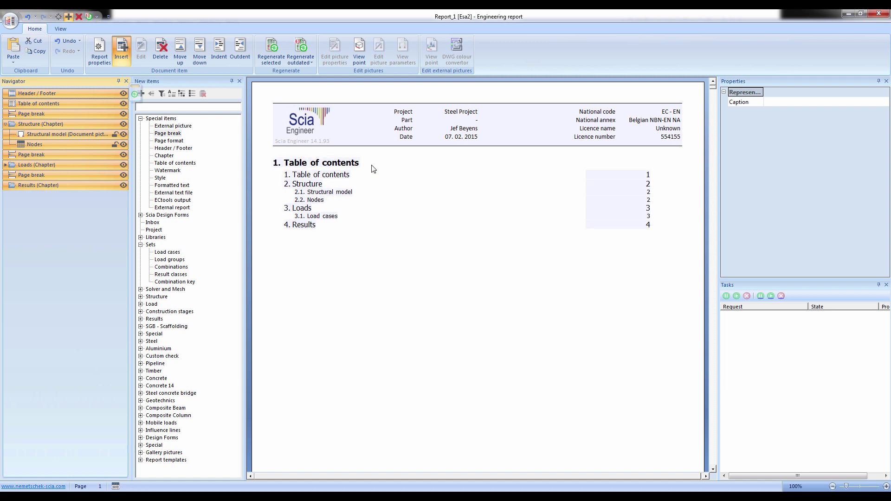
left_click(752, 359)
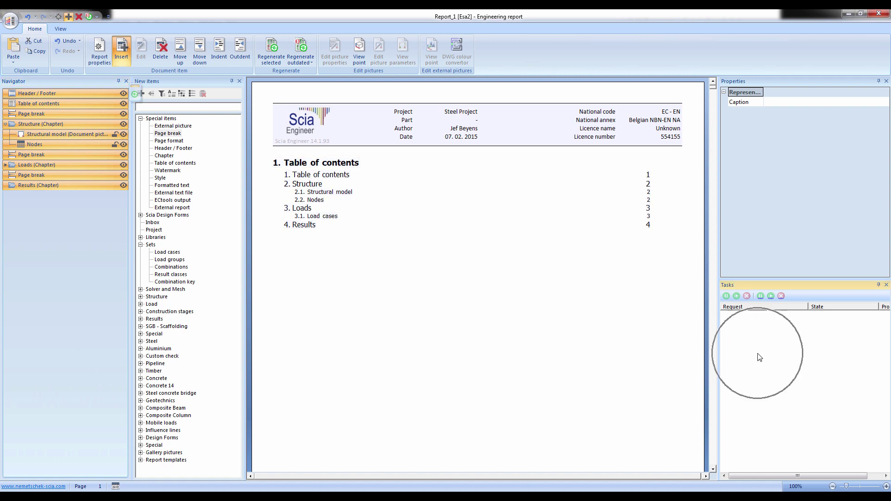
scroll(519, 315, "down", 15)
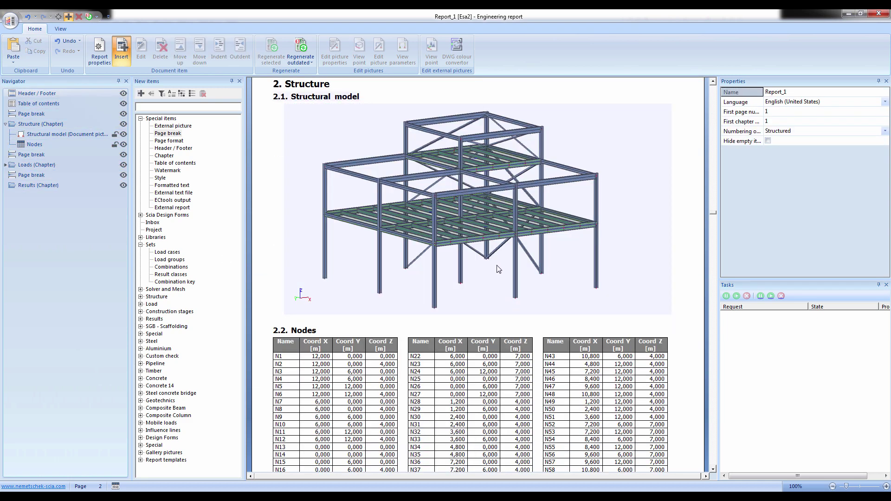
scroll(498, 267, "down", 15)
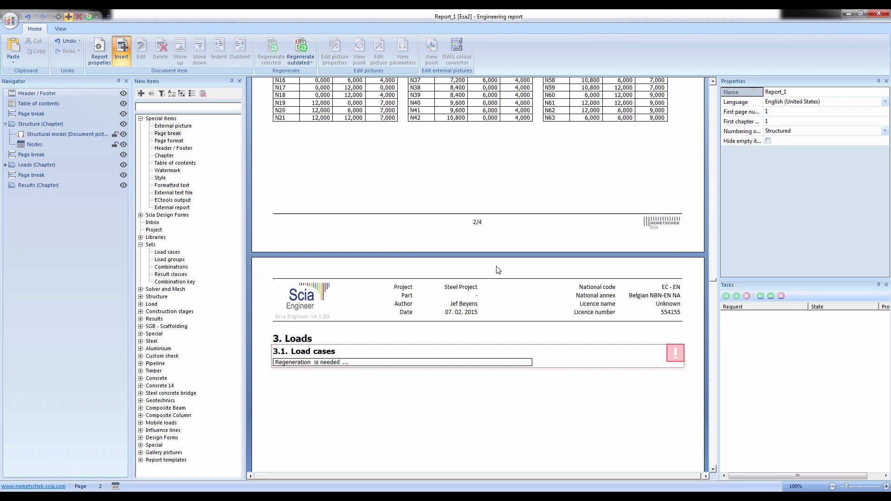
left_click(6, 165)
left_click(25, 179)
left_click(273, 50)
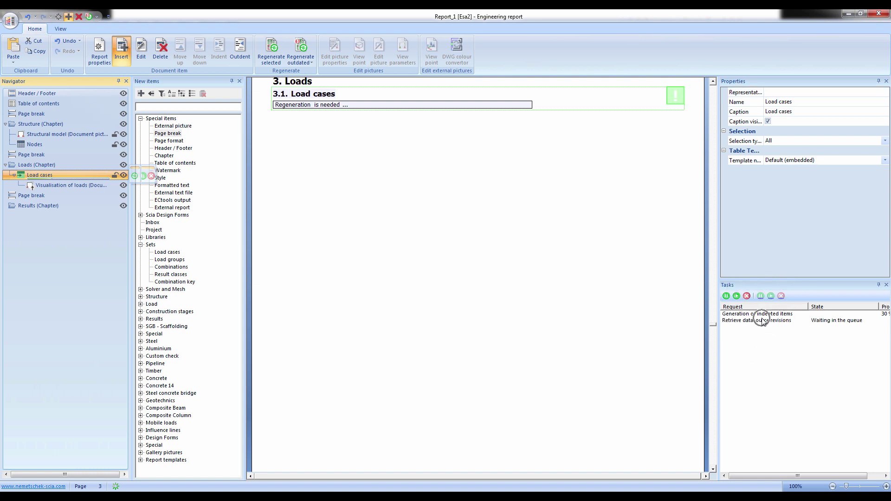
left_click_drag(879, 306, 873, 307)
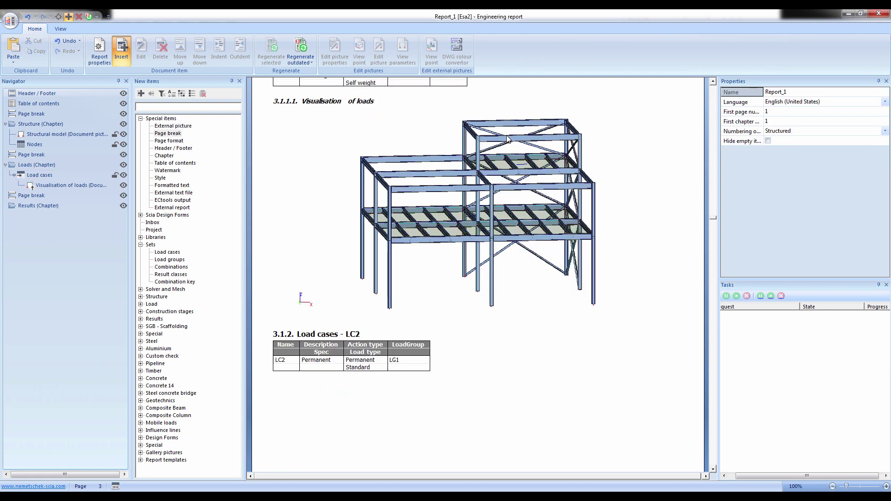
Review the regenerated load case tables and their nested load pictures for LC1 to LC5 in the Loads chapter
left_click(381, 195)
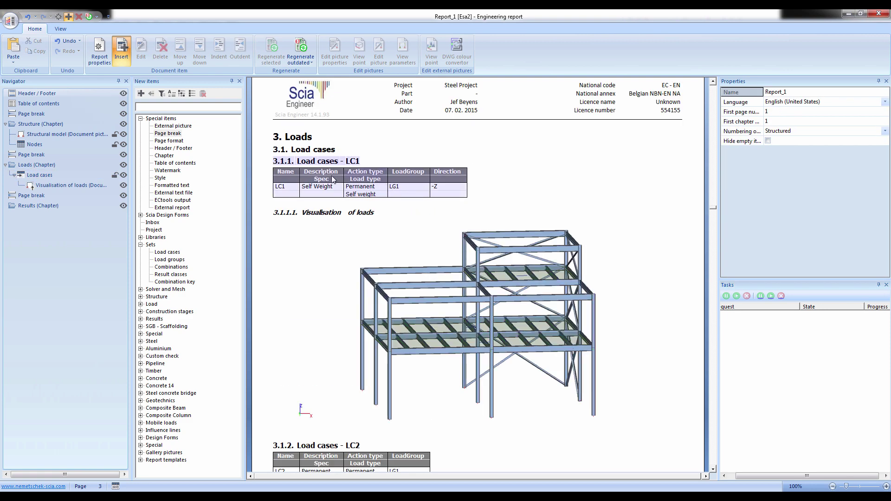
key("ctrl")
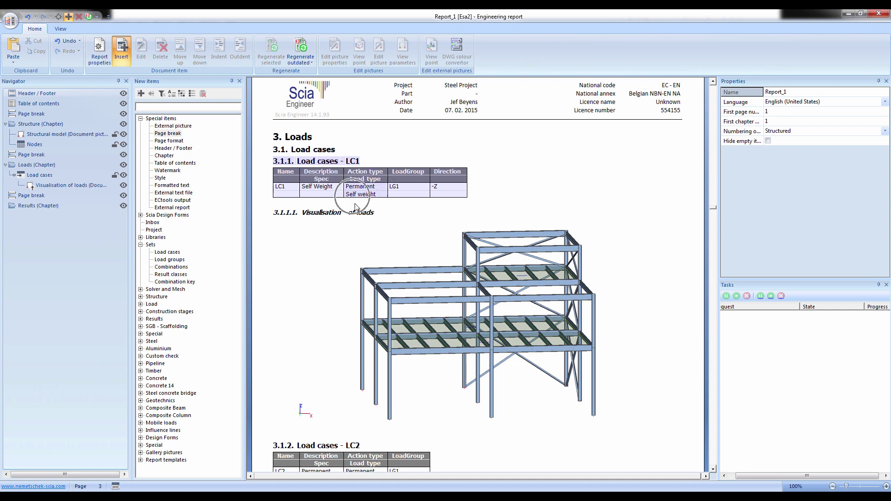
scroll(529, 237, "down", 10)
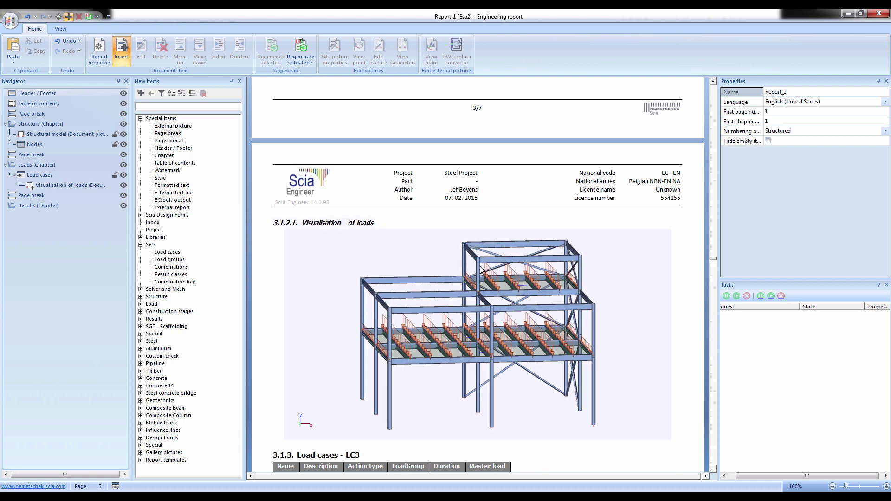
scroll(483, 218, "down", 5)
scroll(499, 199, "up", 2)
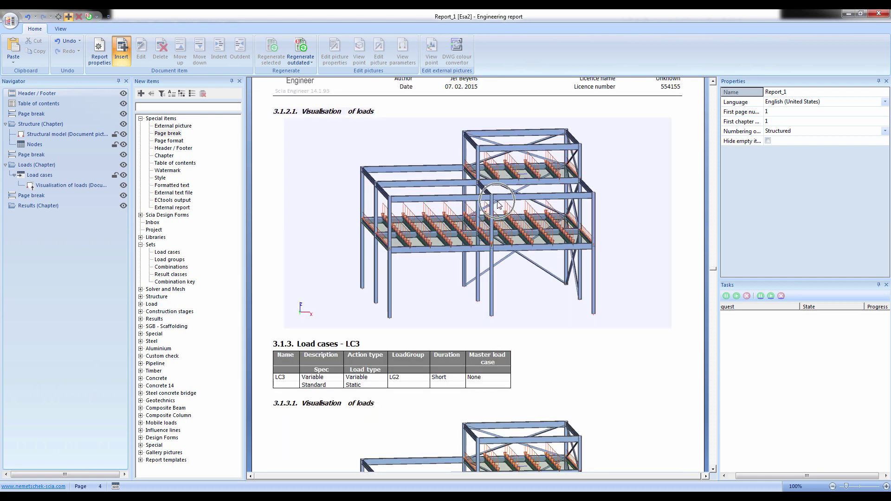
scroll(449, 260, "down", 4)
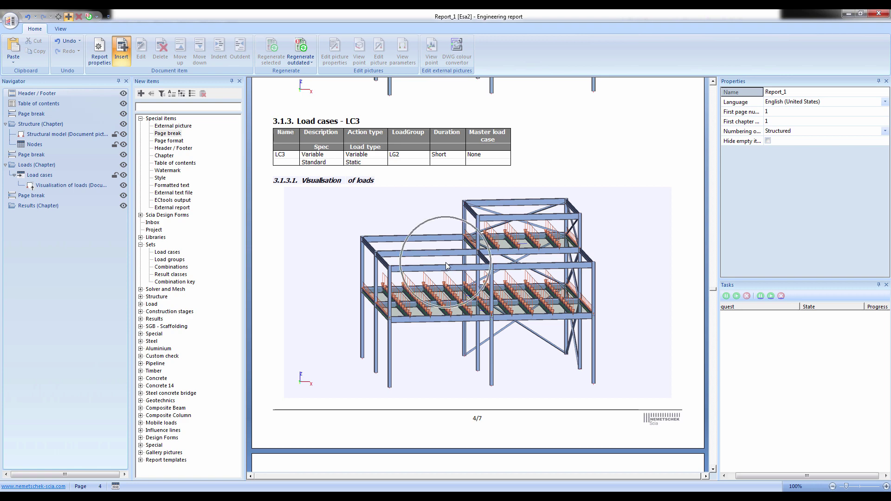
scroll(447, 263, "up", 1)
scroll(449, 266, "up", 2)
scroll(450, 266, "down", 9)
scroll(446, 268, "down", 2)
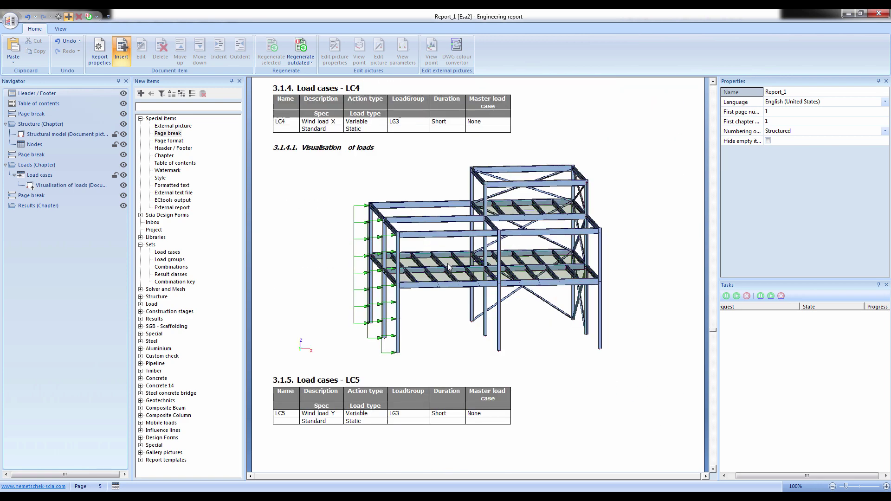
scroll(418, 267, "down", 6)
scroll(418, 268, "down", 2)
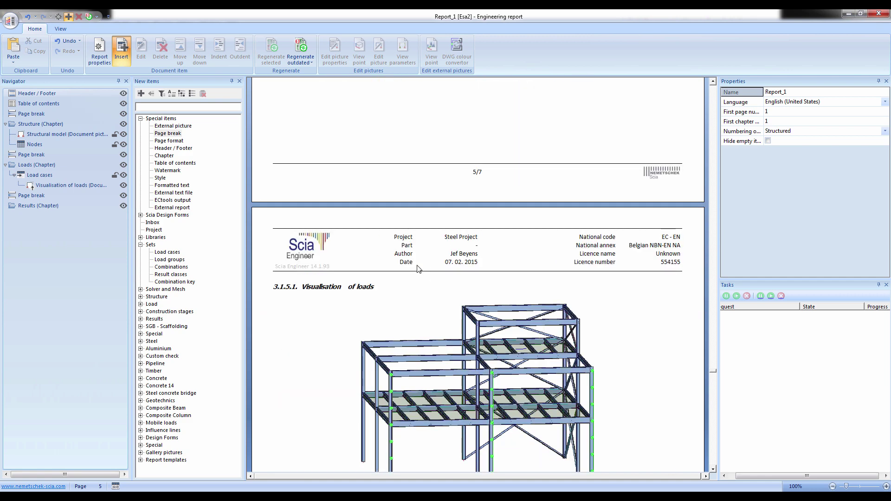
scroll(422, 274, "down", 2)
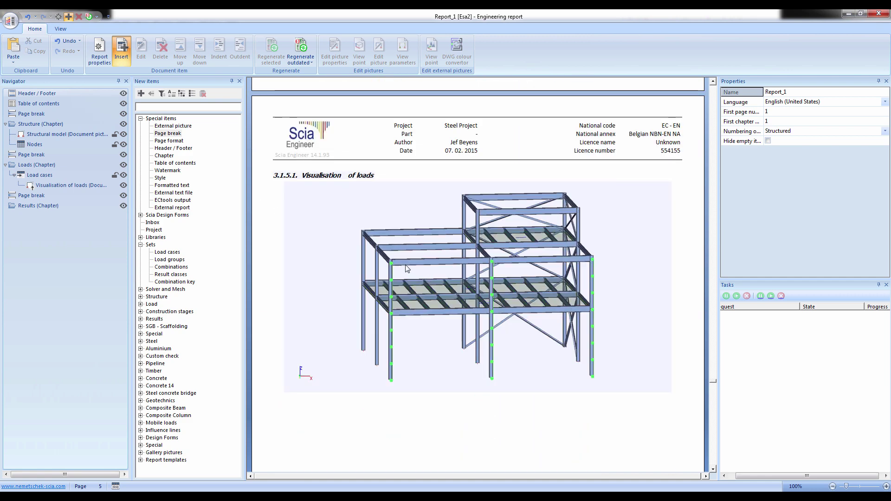
scroll(404, 267, "up", 10)
scroll(403, 266, "down", 5)
scroll(404, 267, "down", 4)
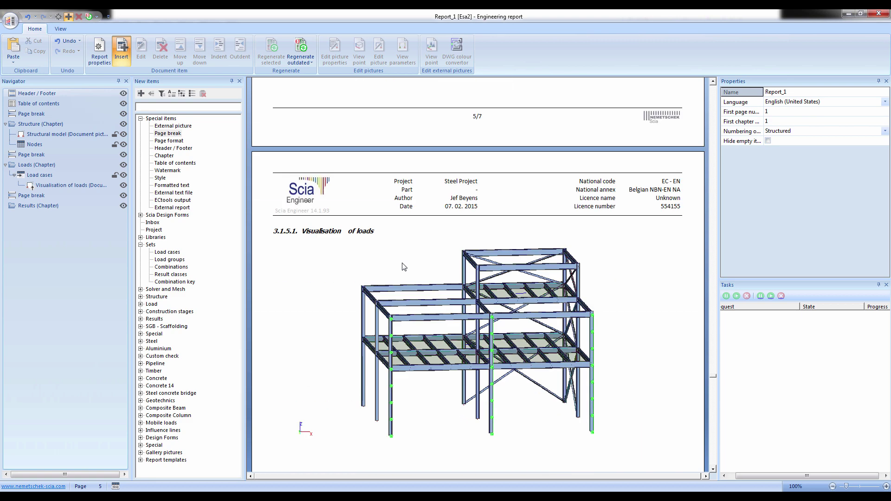
Nest a page break under Load cases after the Visualisation of loads picture and regenerate the Load cases item
left_click(45, 204)
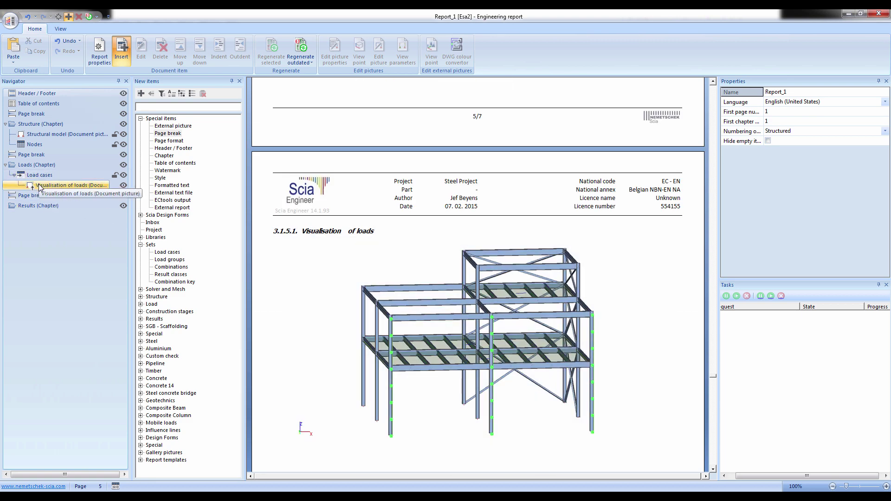
left_click(39, 186)
left_click(167, 134)
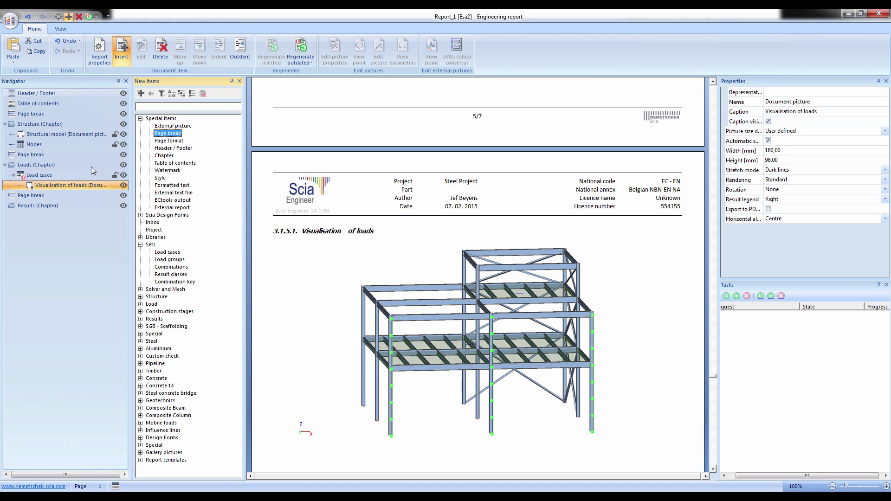
left_click(66, 174)
left_click(273, 58)
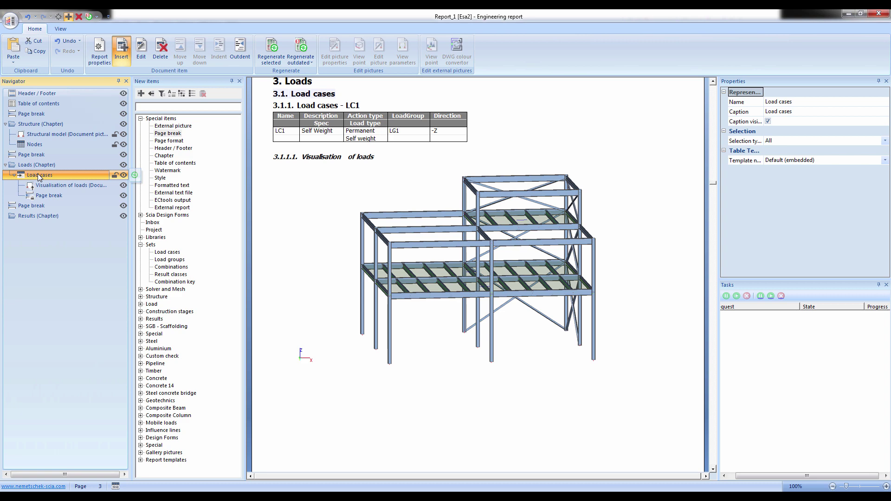
Check the page layout of the Loads chapter from LC1 through LC5 with the nested page break
left_click(615, 147)
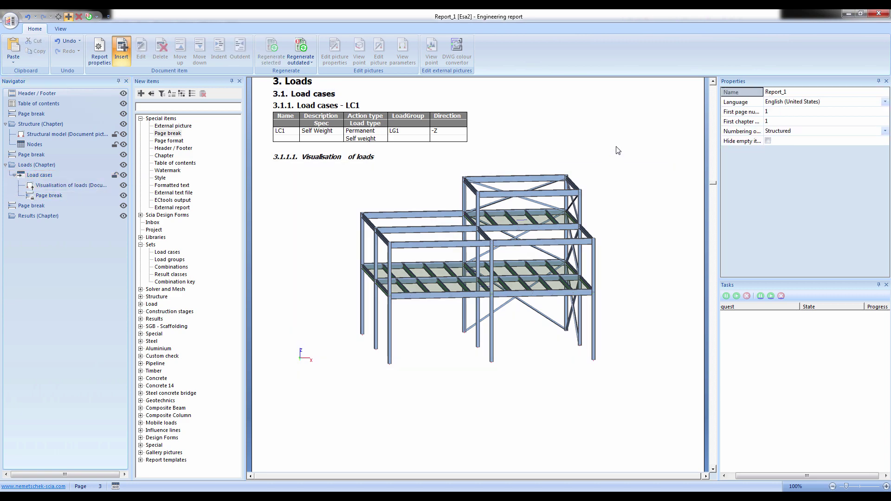
scroll(615, 148, "up", 3)
scroll(561, 164, "down", 10)
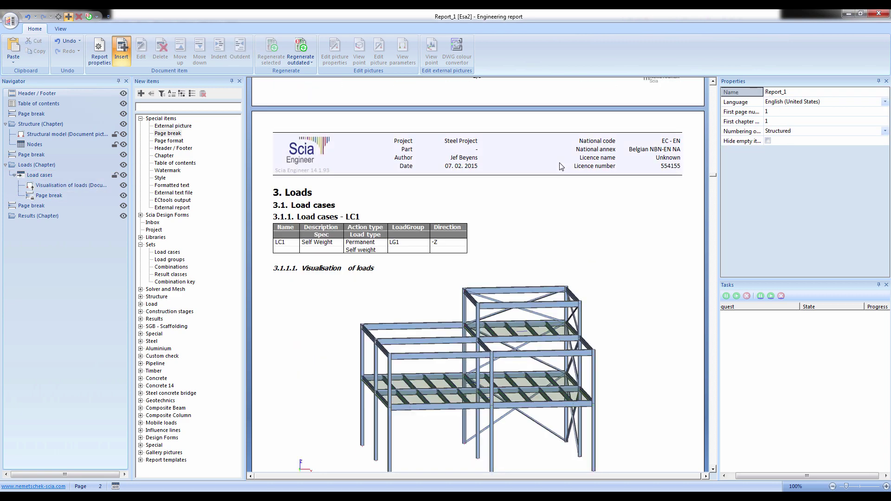
scroll(561, 168, "down", 5)
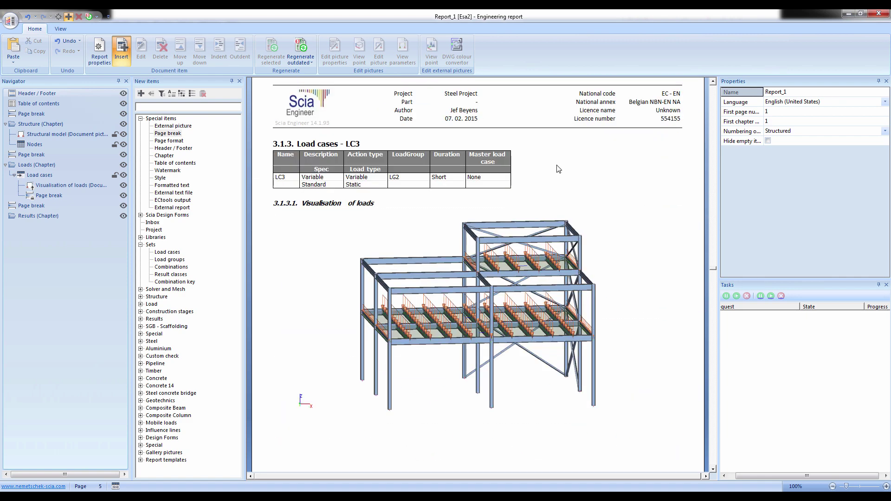
scroll(559, 169, "down", 10)
scroll(558, 171, "down", 5)
scroll(557, 171, "up", 5)
scroll(557, 172, "down", 5)
scroll(558, 172, "down", 5)
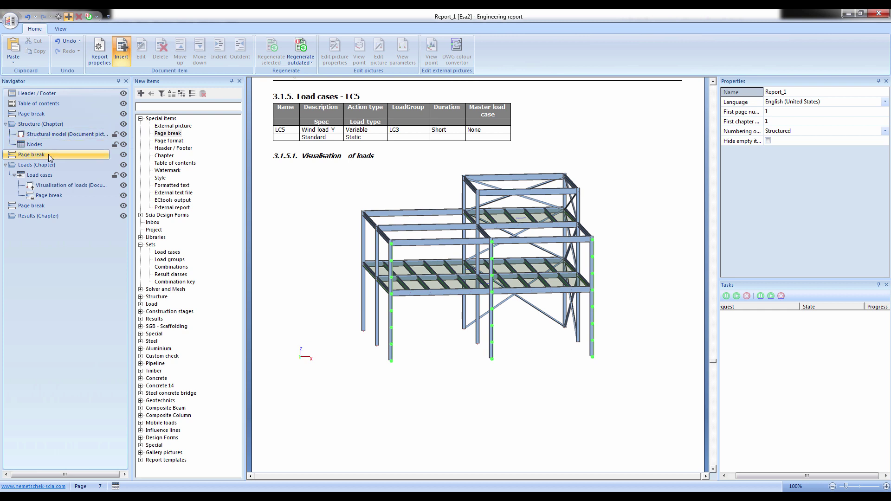
Add a Surface load table to the items nested under Load cases in the Loads chapter
left_click(46, 185)
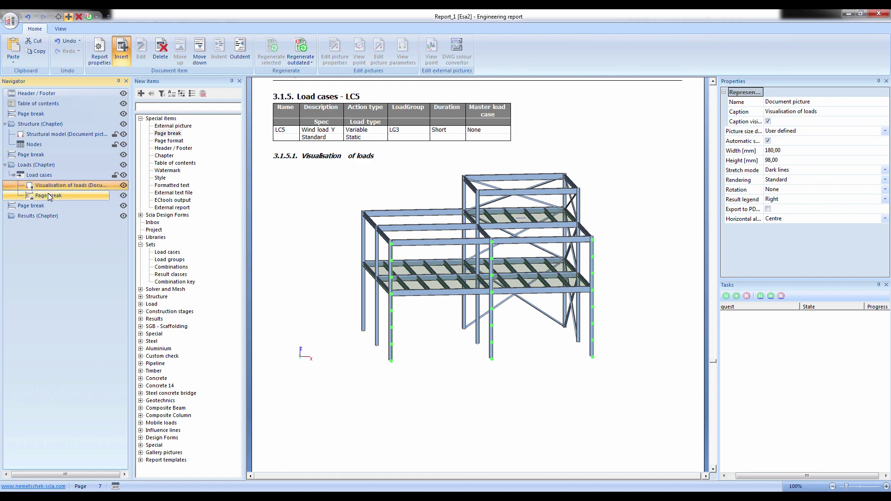
left_click(50, 195)
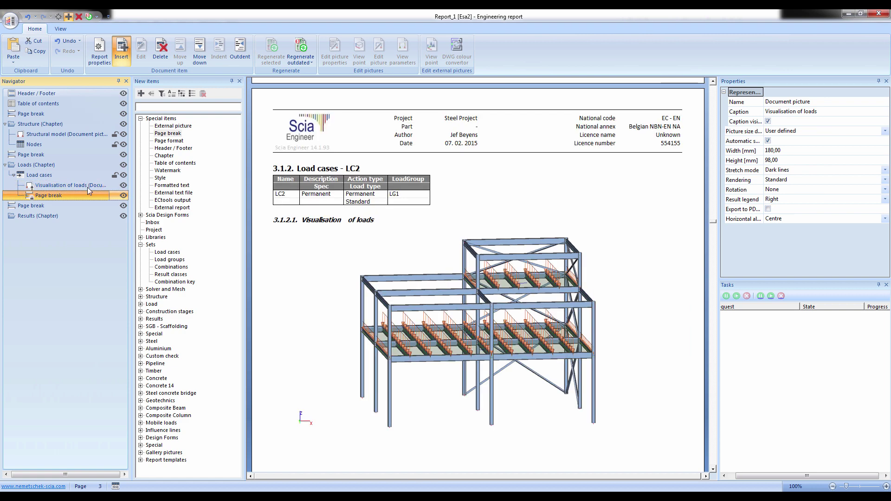
left_click(141, 304)
left_click(165, 312)
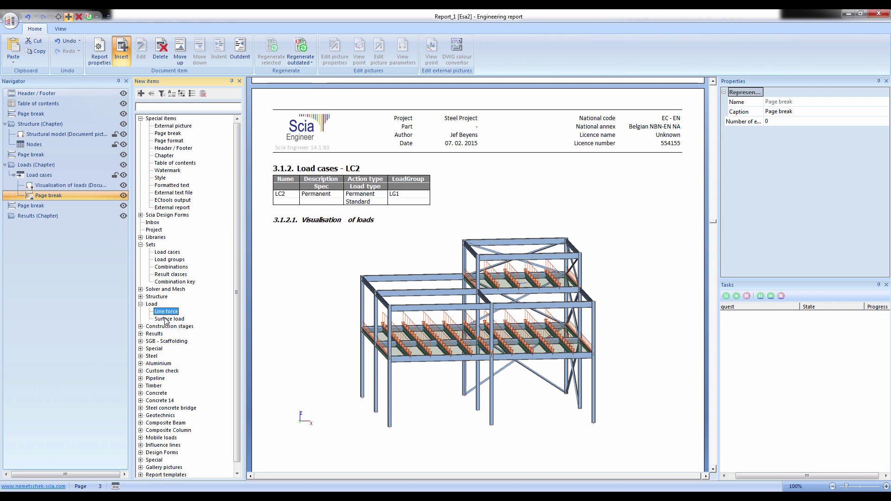
left_click_drag(166, 320, 39, 201)
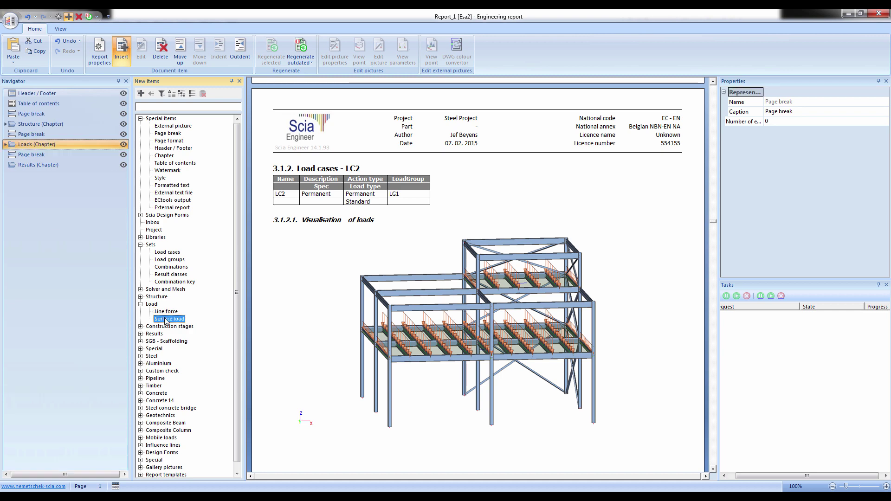
Move the nested Surface load table above the page break, regenerate Load cases and check the tables for each load case
left_click(88, 175)
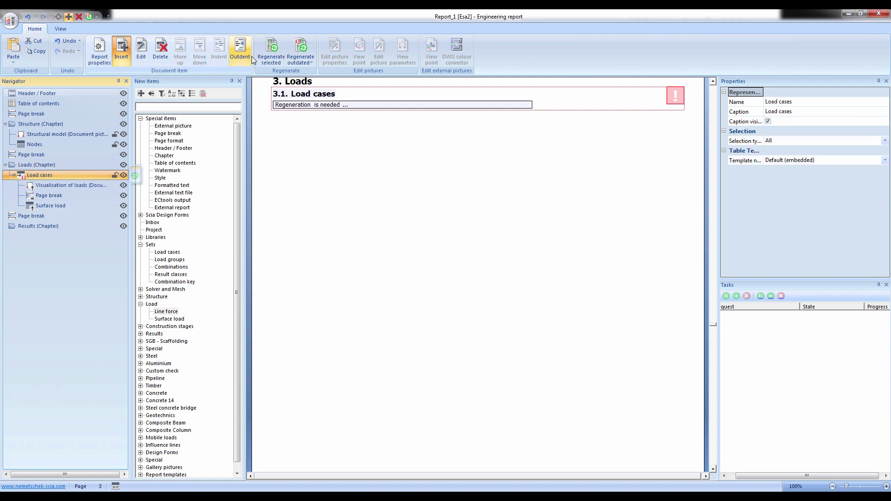
left_click_drag(49, 206, 36, 185)
left_click(586, 144)
scroll(587, 132, "down", 10)
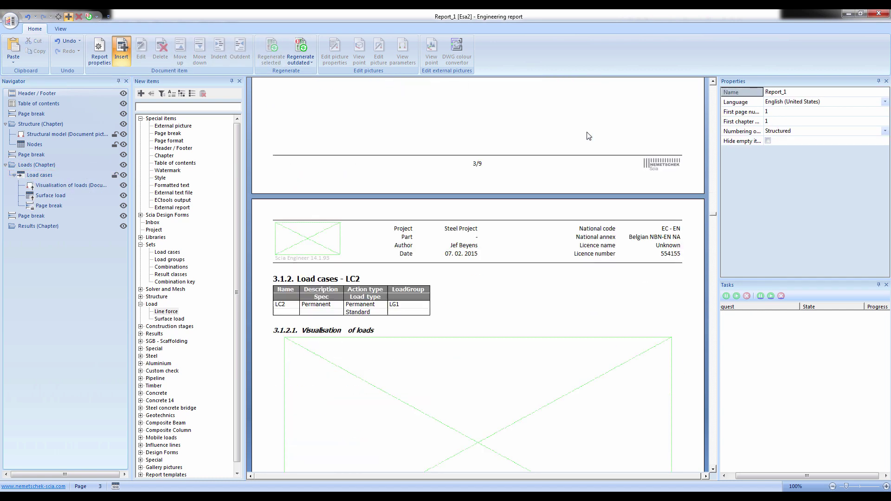
scroll(586, 135, "down", 3)
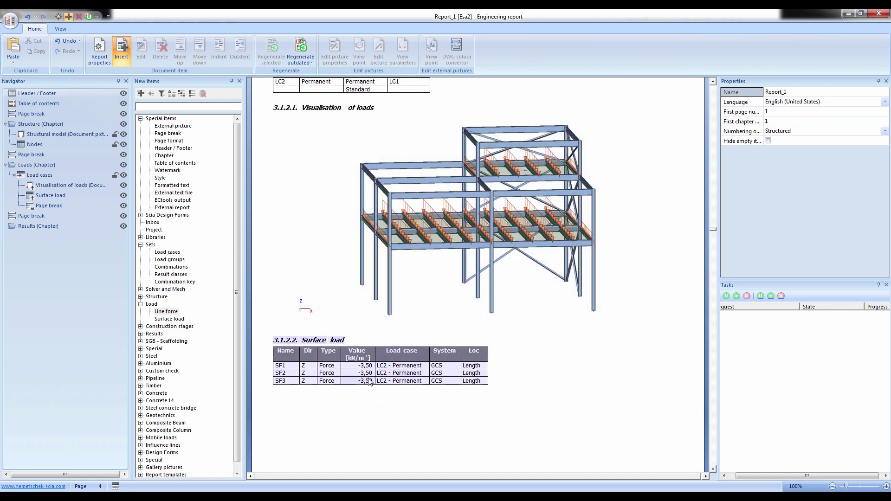
scroll(288, 316, "down", 10)
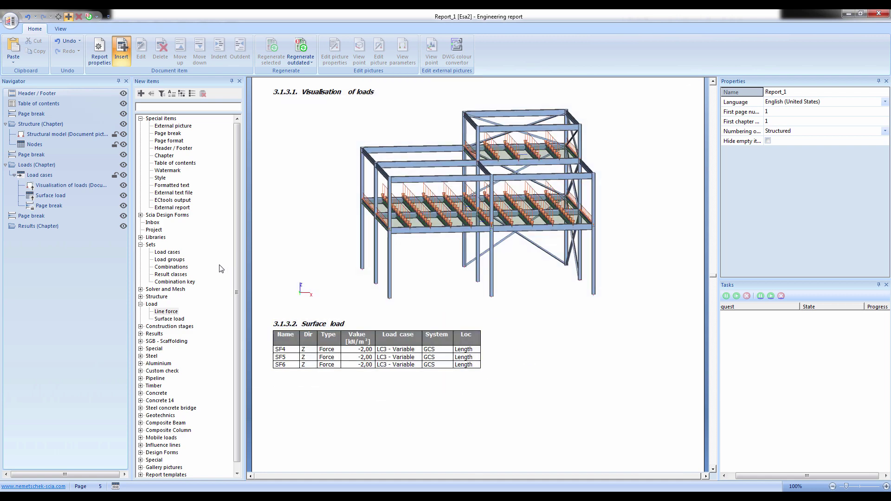
Select the Results chapter, switch to the Scia Engineer model window and turn off the display of loads
left_click(27, 229)
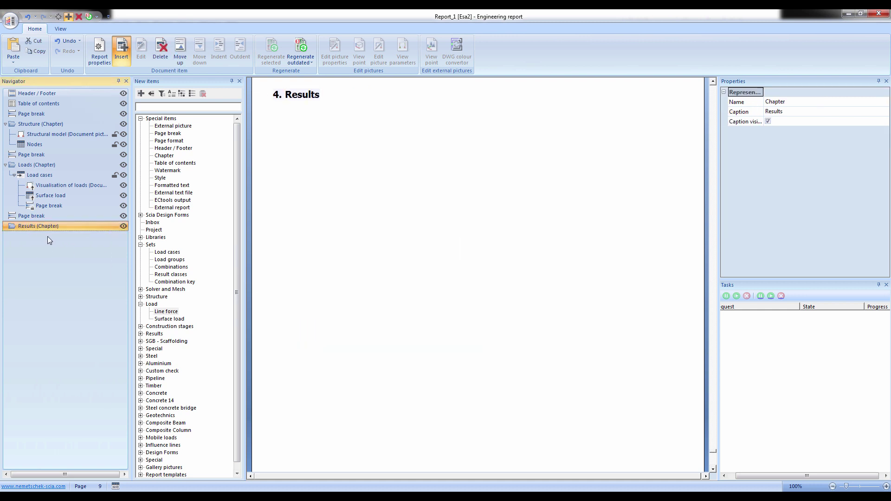
key("alt+Tab")
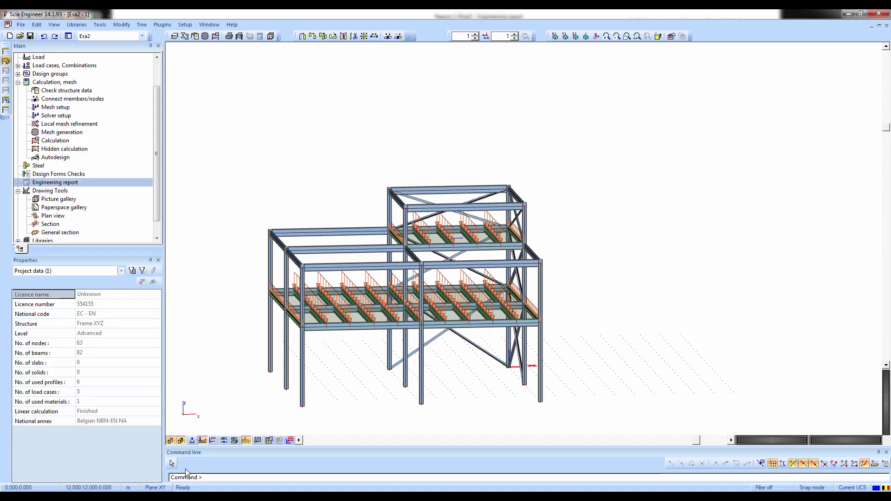
right_click_drag(288, 253, 170, 418, "ctrl")
left_click(202, 441)
right_click_drag(347, 404, 25, 272, "ctrl")
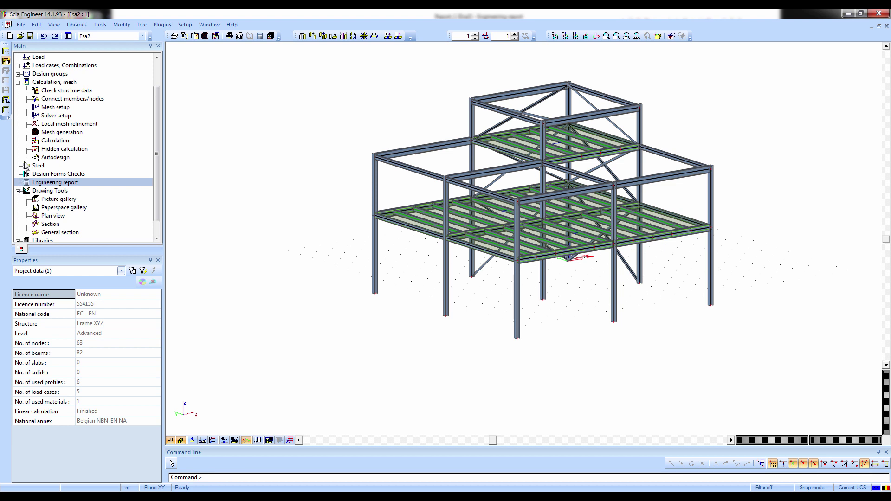
Run the linear calculation of the steel structure and close the end-of-analysis report
left_click(17, 82)
left_click(29, 125)
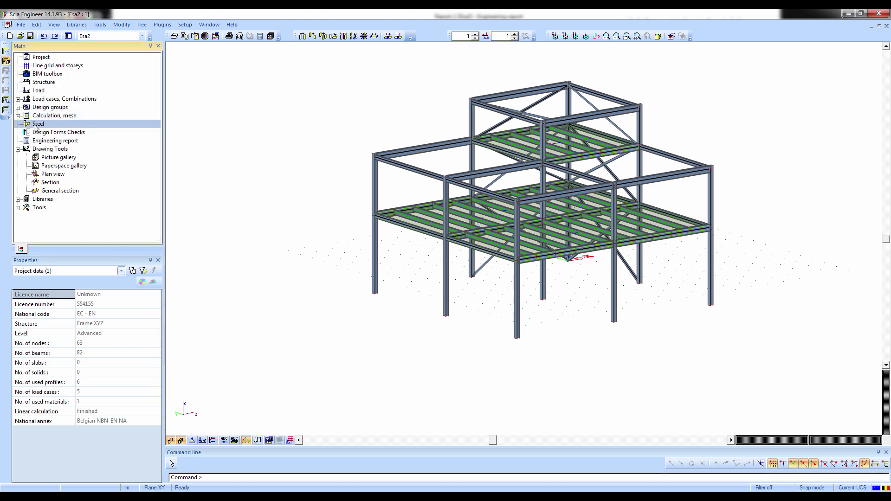
left_click(215, 36)
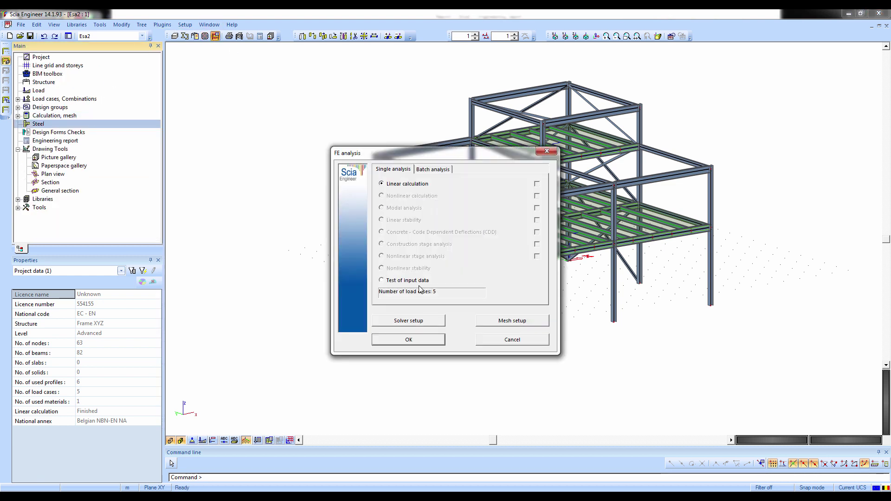
left_click(418, 333)
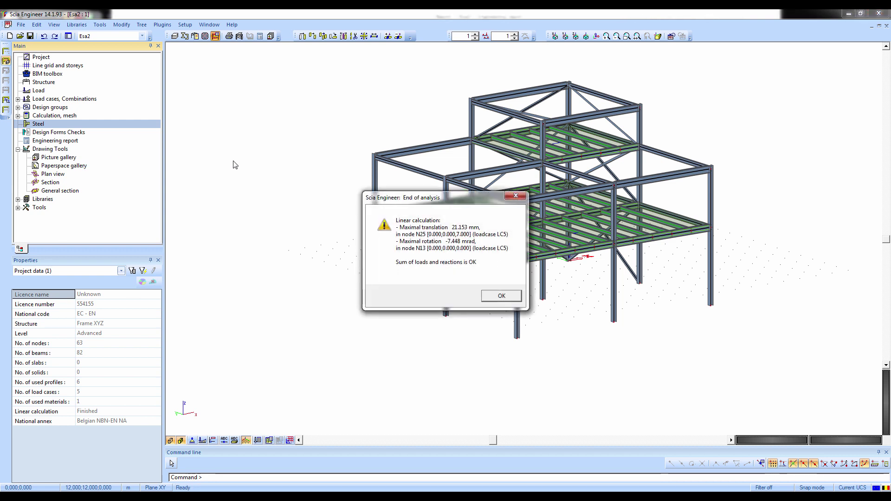
left_click(492, 297)
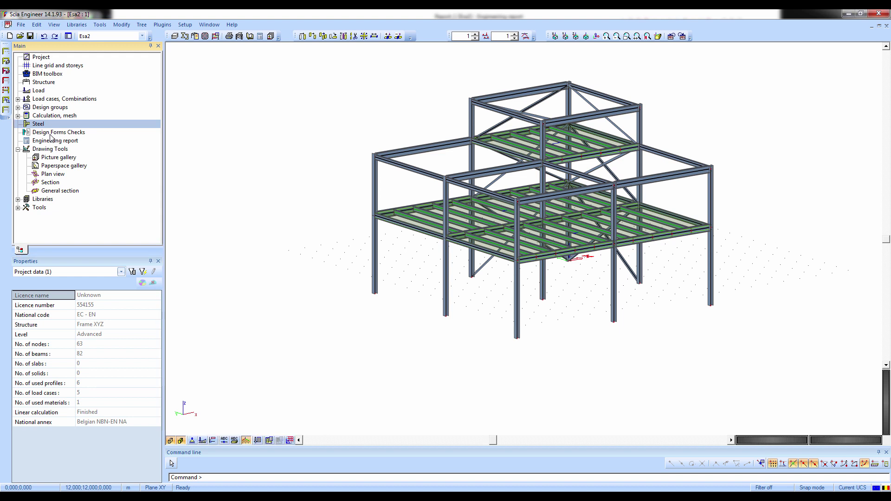
Open the internal forces on beam results, set cross-section CS1 - HEA200 and value N, and refresh the results
double_click(40, 158)
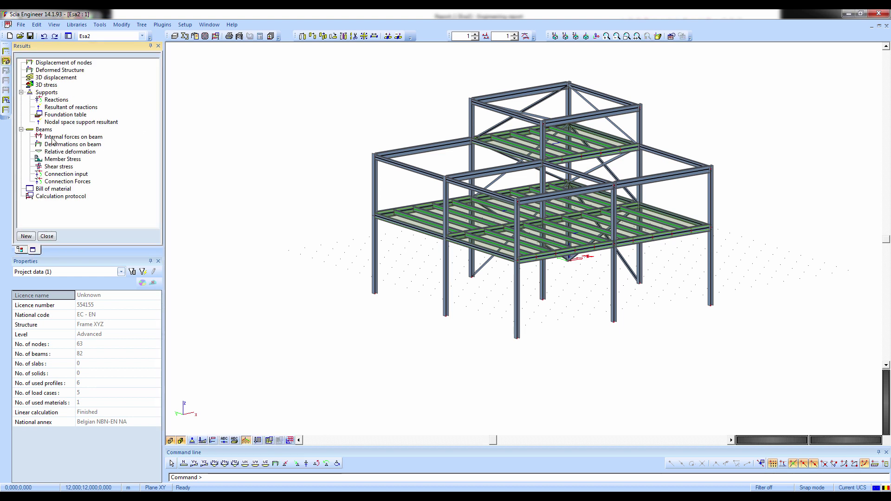
left_click(53, 138)
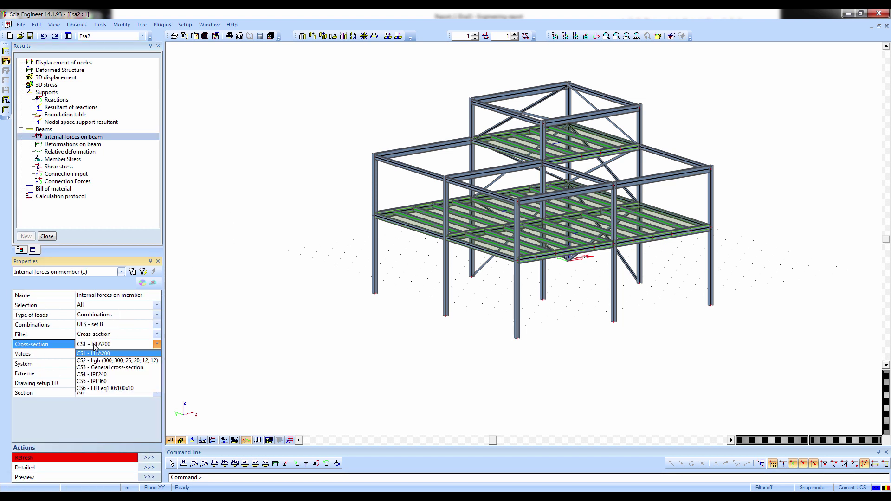
left_click(97, 351)
left_click(111, 355)
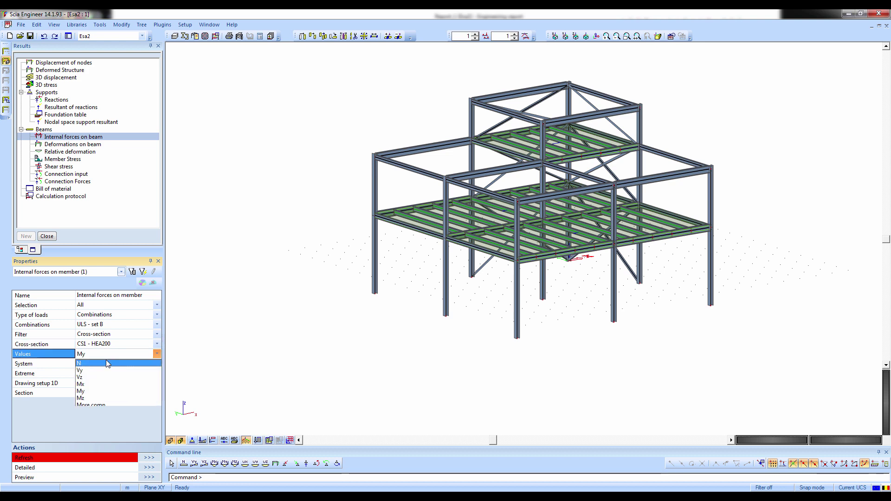
left_click(106, 366)
left_click(149, 457)
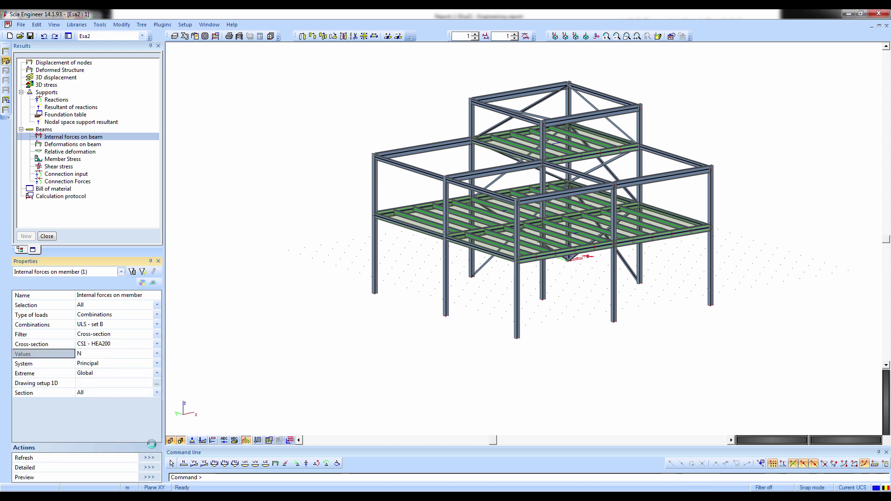
Set the extreme of the beam internal forces to Member and refresh the N diagrams
right_click_drag(273, 367, 239, 362, "ctrl")
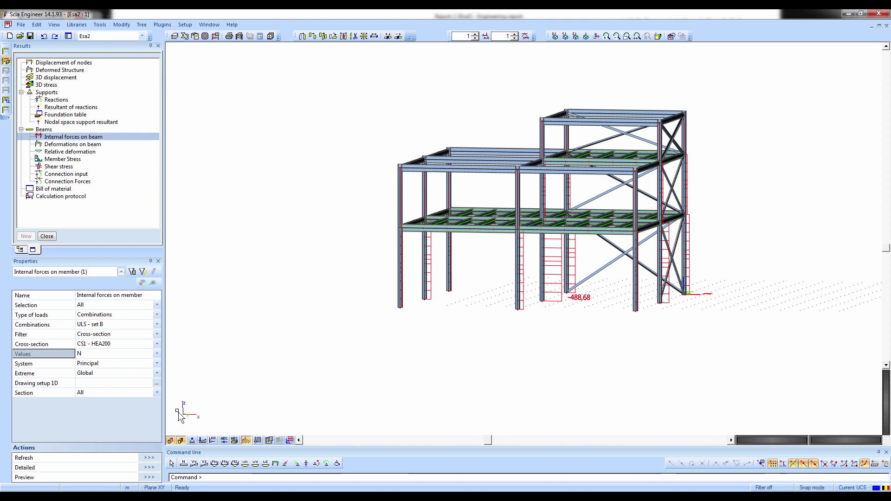
left_click(93, 374)
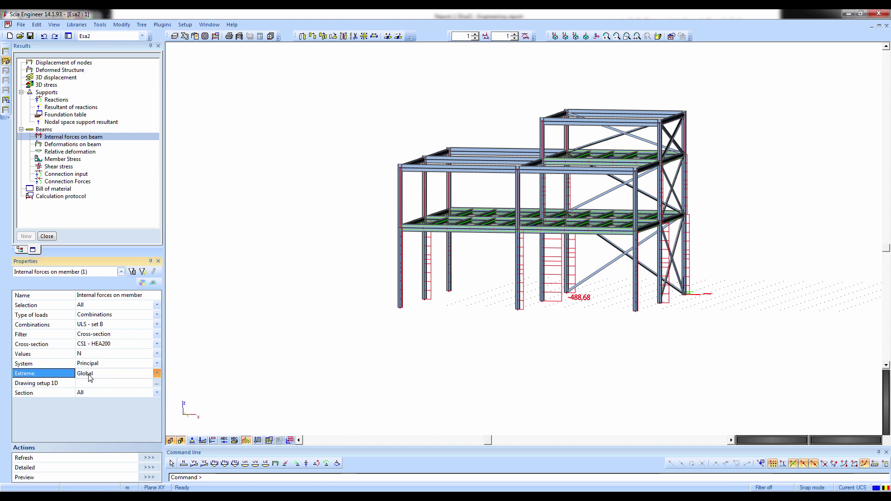
left_click(87, 403)
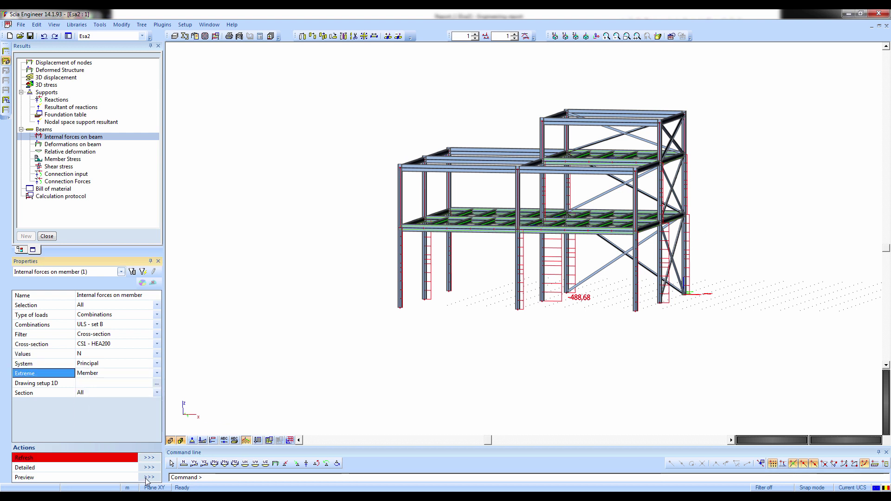
left_click(149, 458)
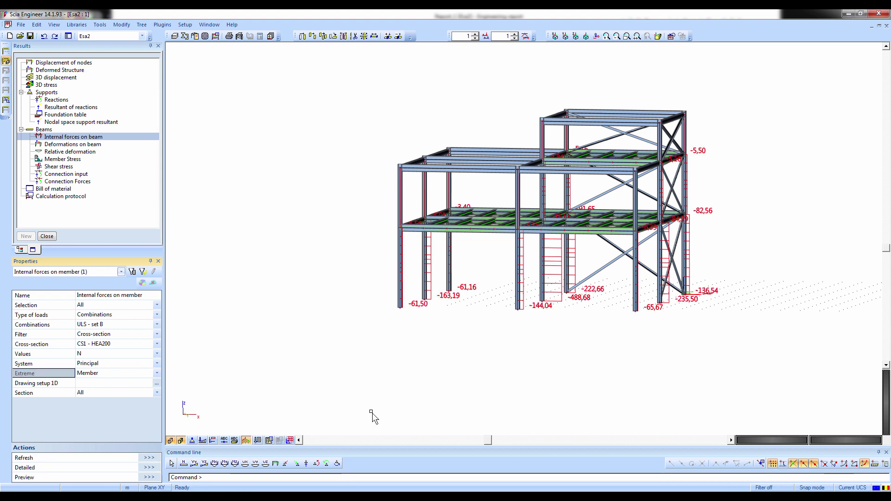
Show the model as lines without rendered members, refresh the N diagrams and turn on units in the diagram labels
left_click(181, 441)
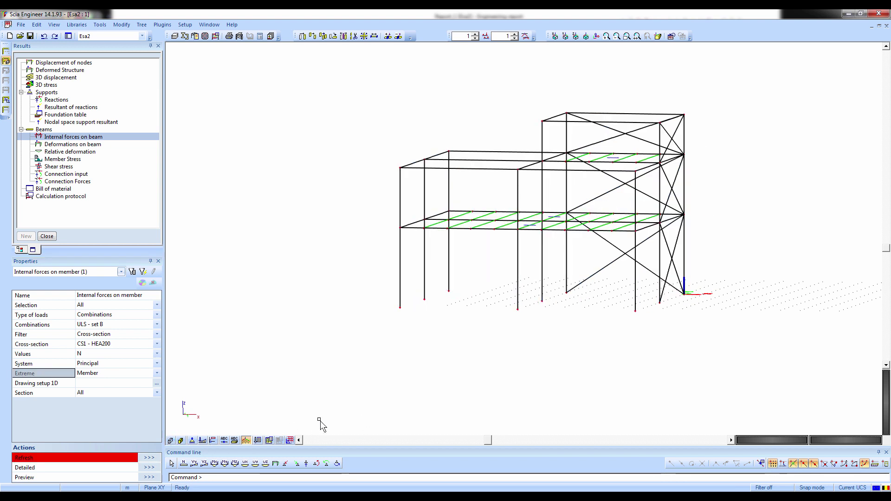
left_click(141, 458)
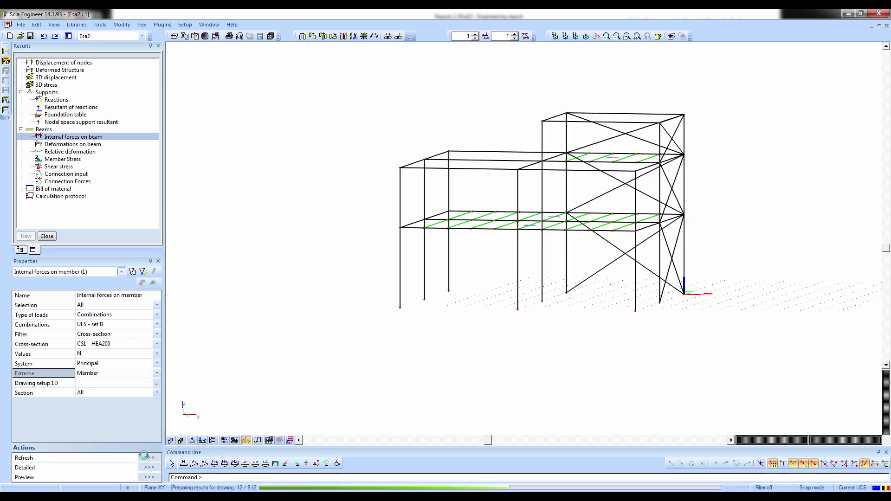
left_click(348, 402)
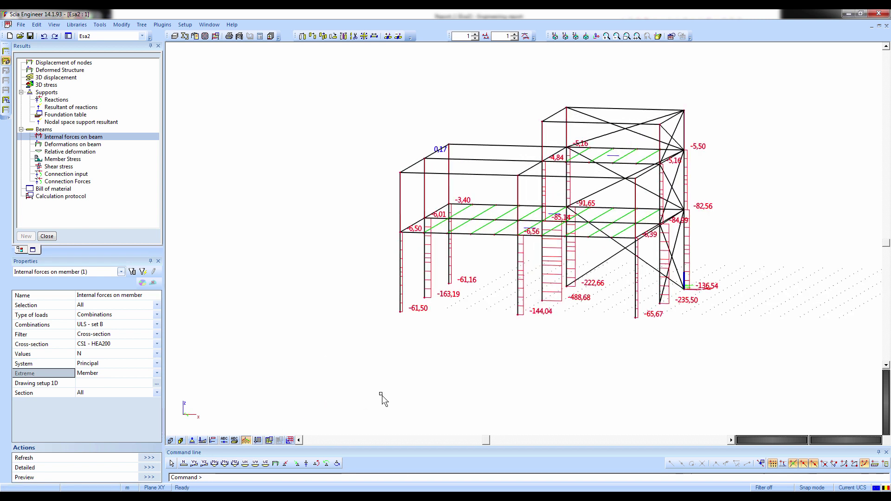
right_click_drag(380, 402, 382, 402, "ctrl")
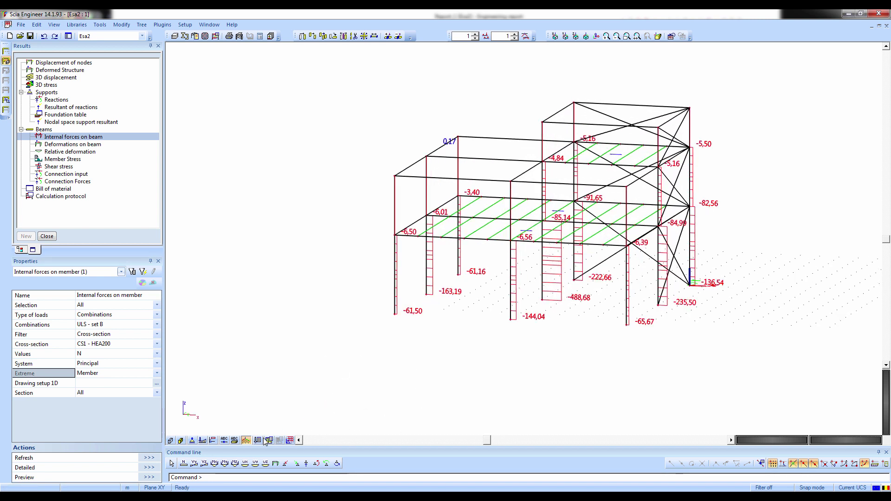
left_click(156, 384)
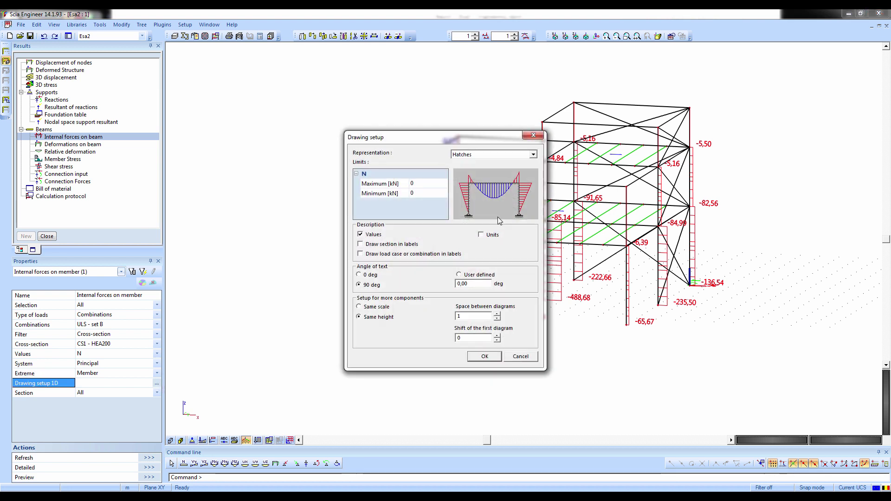
left_click(484, 357)
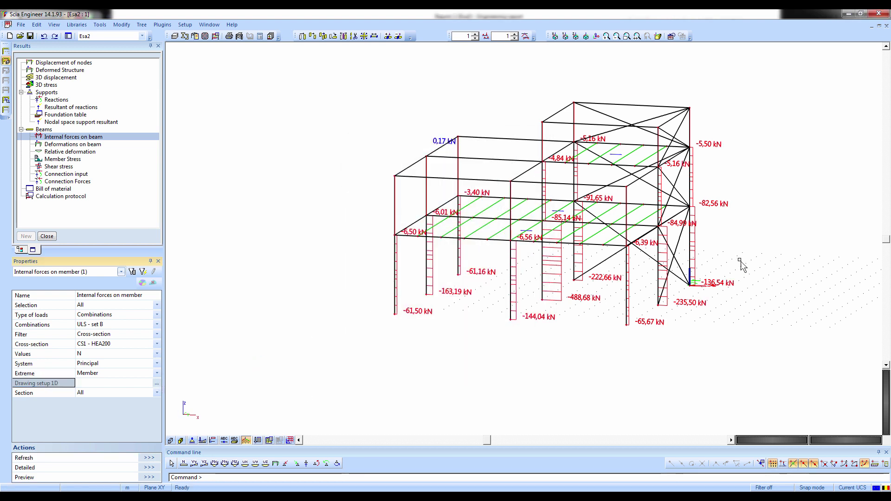
Insert the current N diagram view into the Engineering report as a picture captioned Internal forces on member; N
right_click(798, 229)
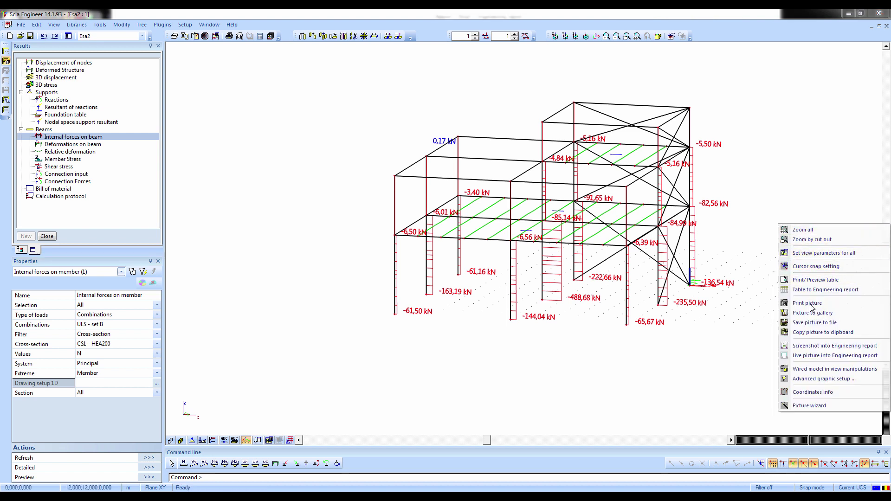
left_click(800, 348)
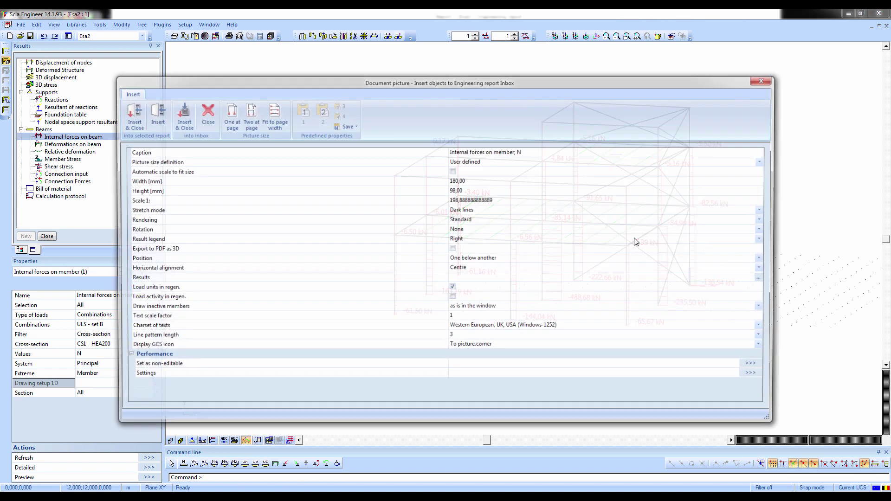
left_click(130, 122)
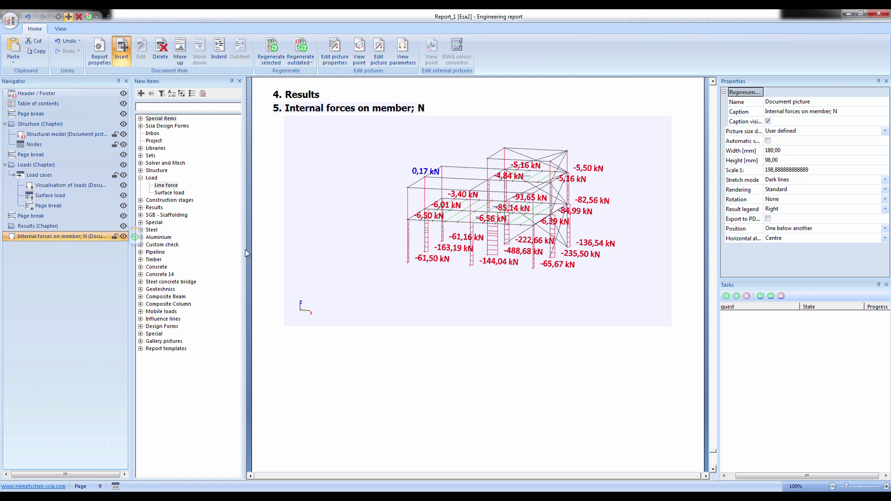
Add an Internal forces on beam table and indent it together with the N picture under the Results chapter
left_click(141, 208)
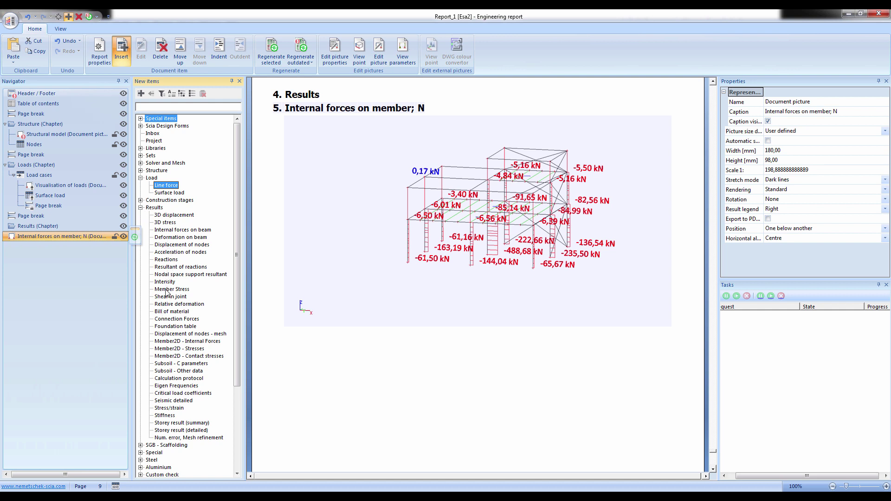
double_click(160, 229)
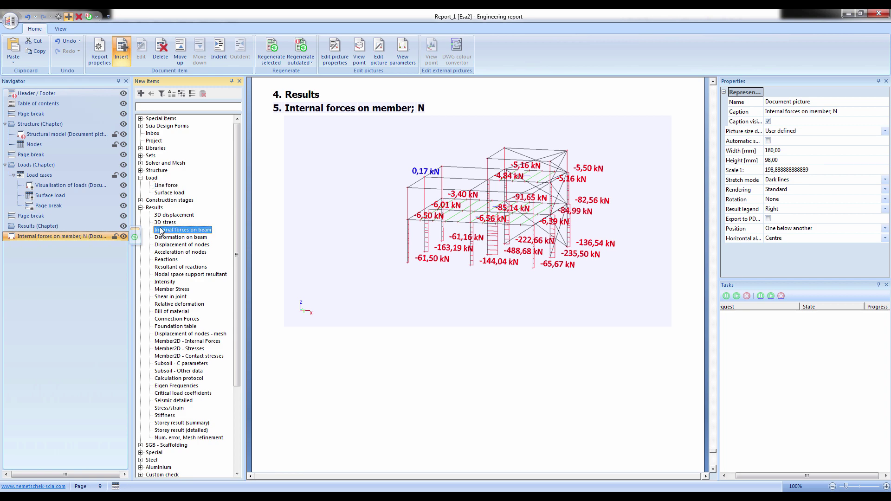
left_click(61, 236, "ctrl")
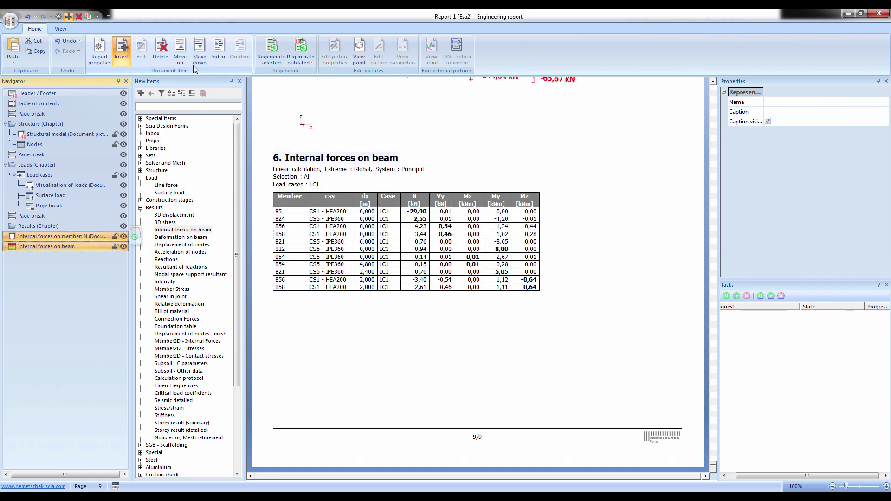
left_click(218, 49)
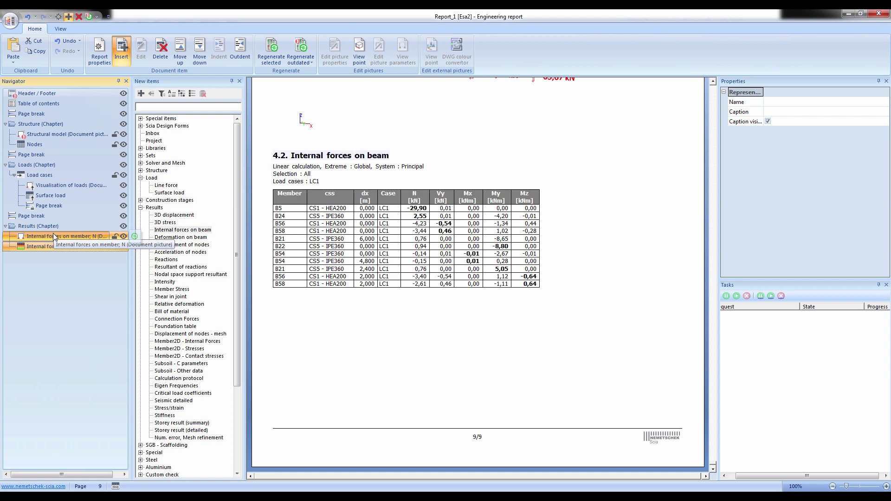
Delete the page break directly before the Results chapter
left_click(37, 219)
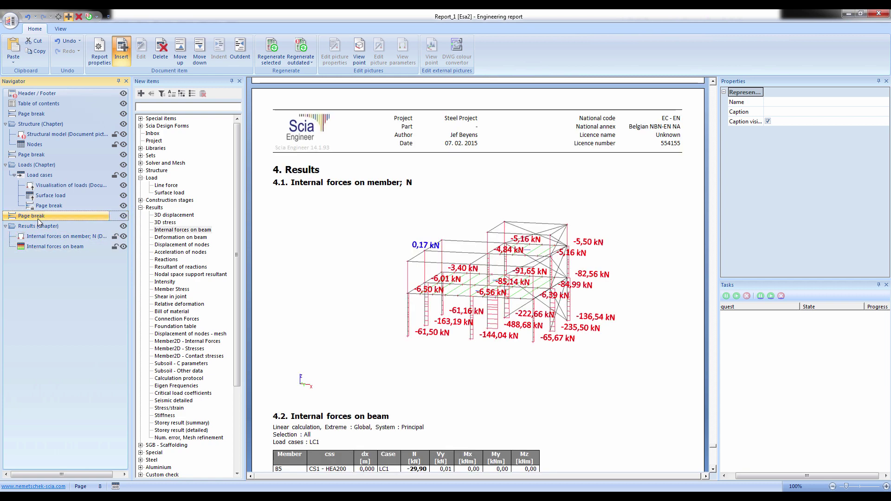
key("Delete")
key("Return")
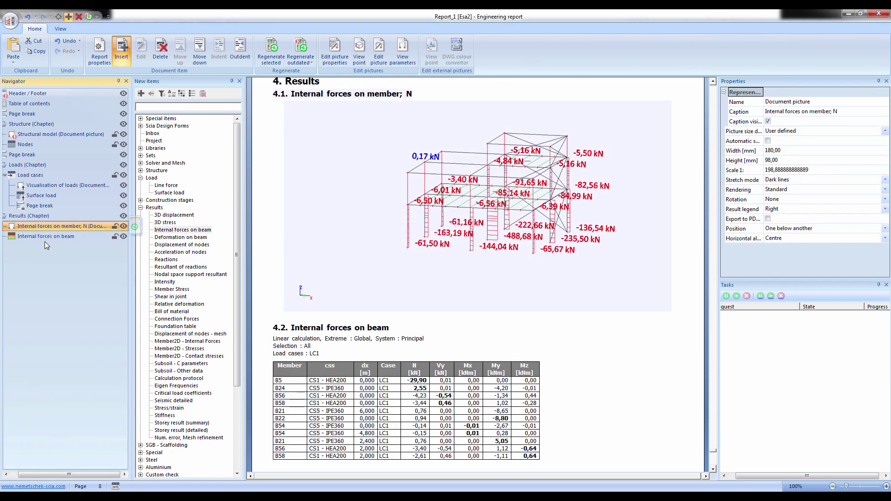
Set the Internal forces on beam table to Combinations, ULS - set B, with the Cross-section filter, and regenerate it
left_click(46, 237)
left_click(778, 160)
left_click(778, 161)
left_click(779, 177)
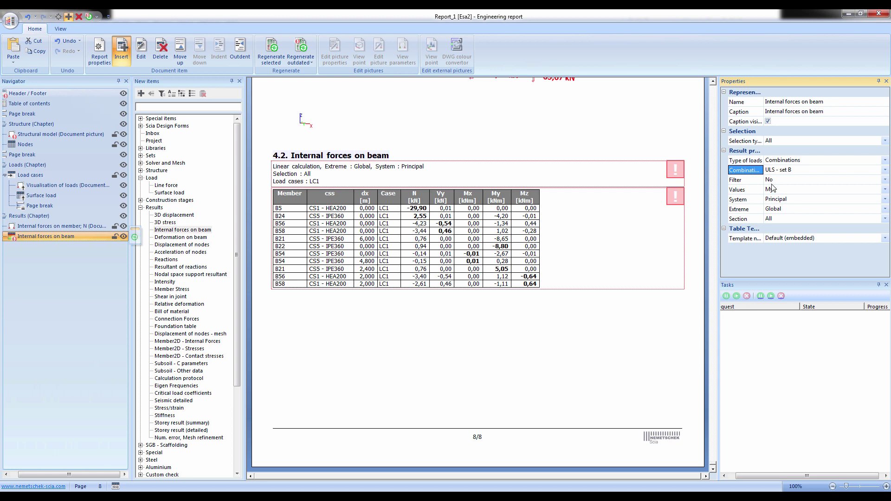
left_click(772, 179)
left_click(772, 180)
left_click(774, 197)
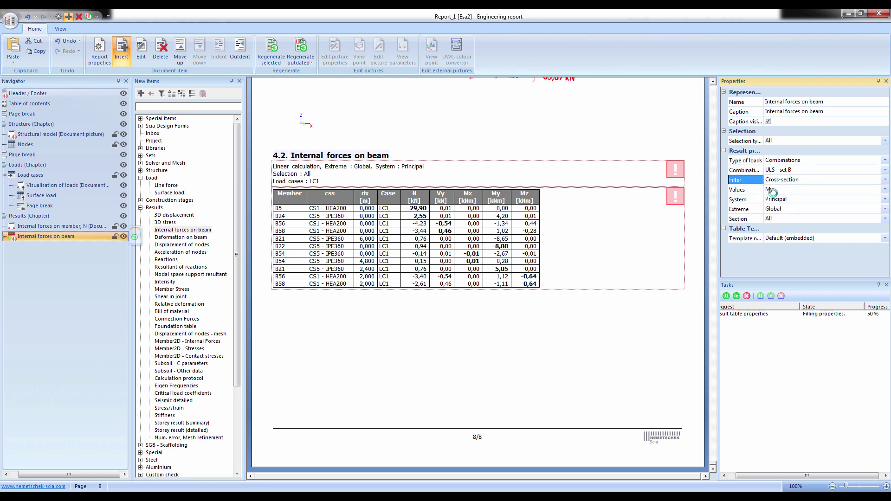
left_click(272, 49)
left_click(421, 341)
scroll(420, 339, "up", 3)
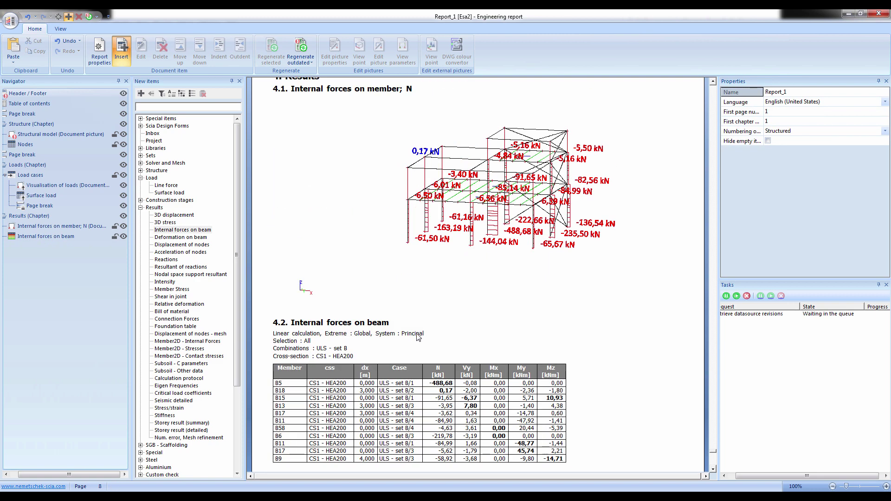
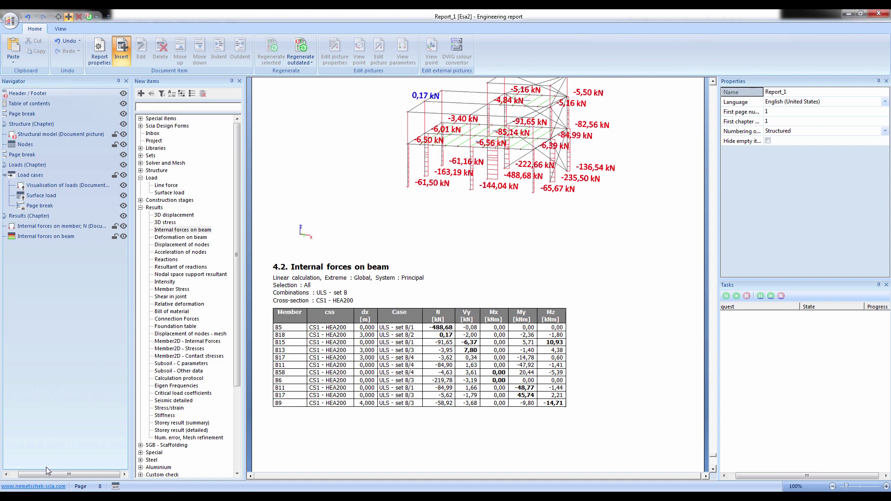
Add a Check of steel table after the Results chapter and regenerate it
left_click_drag(46, 470, 39, 471)
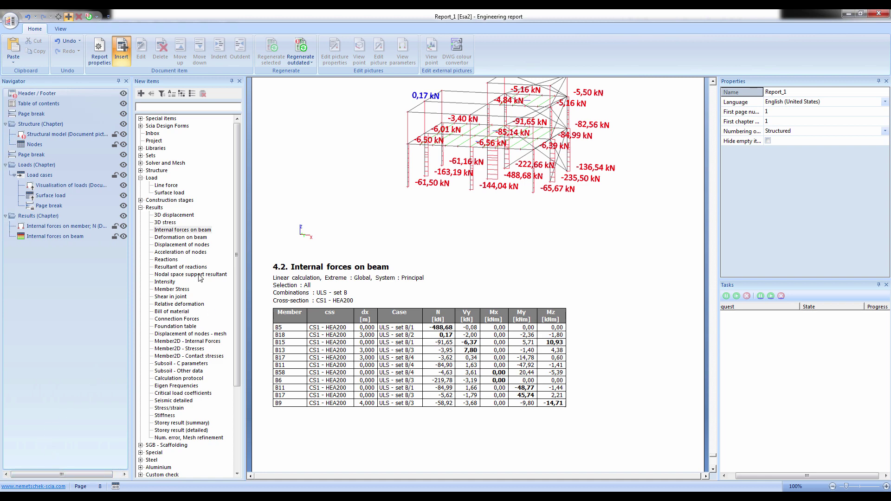
left_click(141, 208)
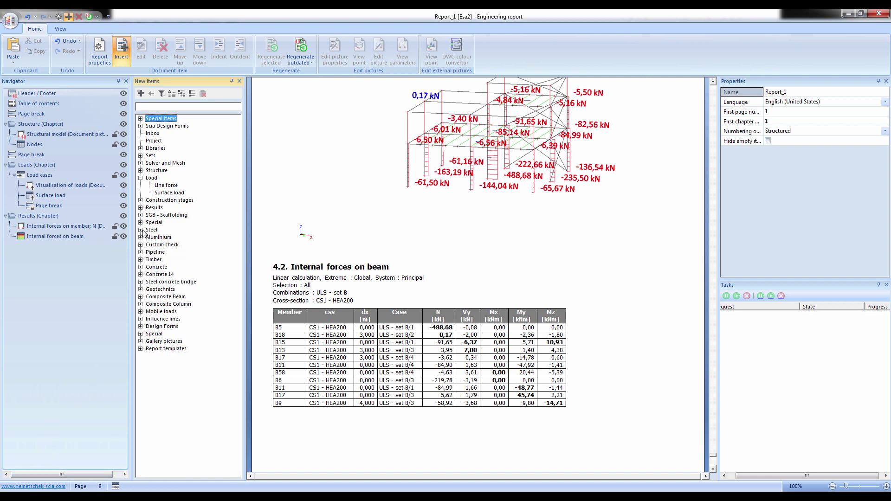
left_click(141, 230)
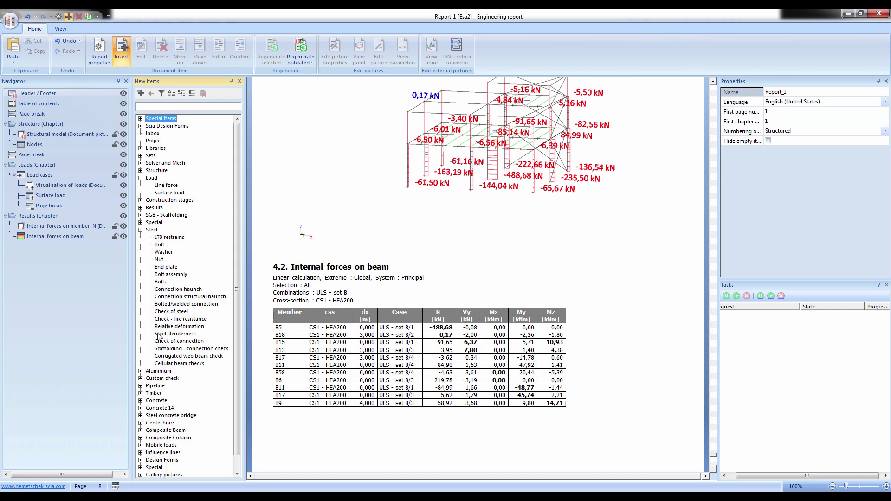
double_click(161, 312)
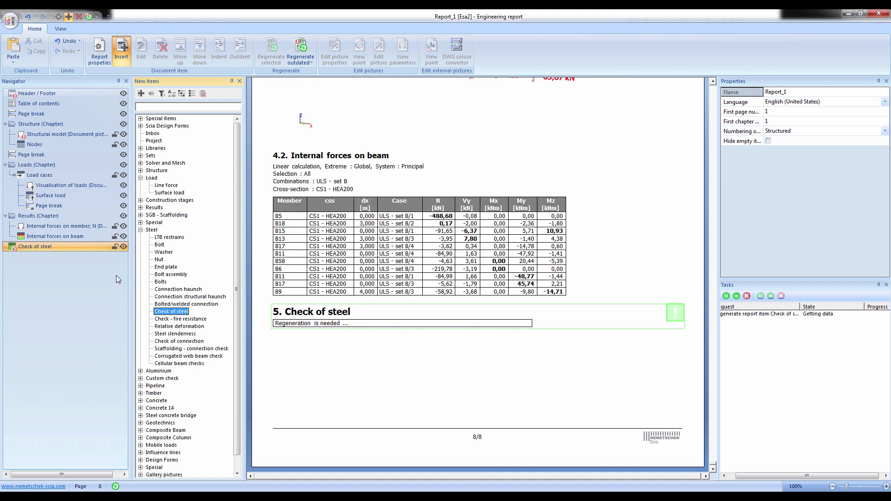
left_click(271, 50)
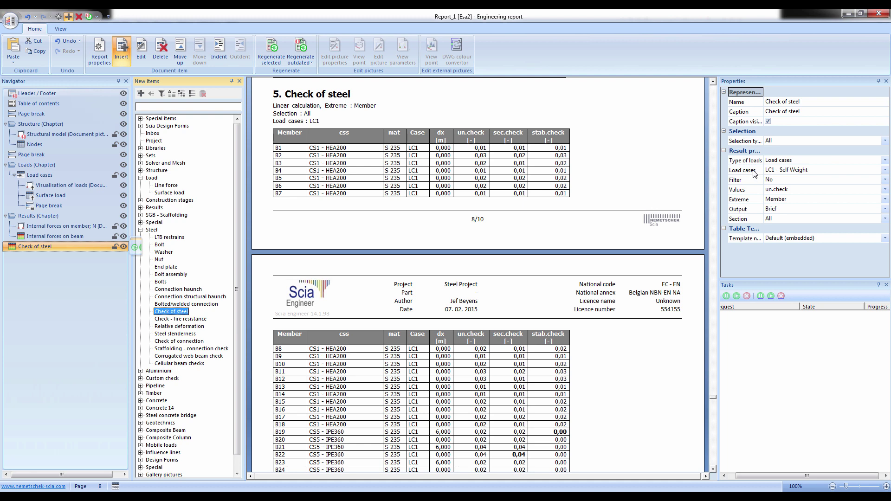
Set the Check of steel table's type of loads to Combinations, ULS - set B, and regenerate it
left_click(787, 160)
left_click(788, 174)
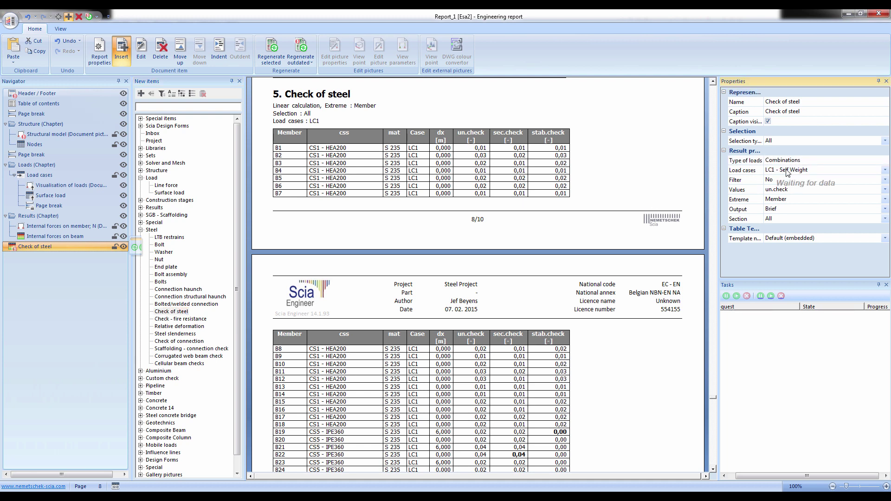
left_click(788, 171)
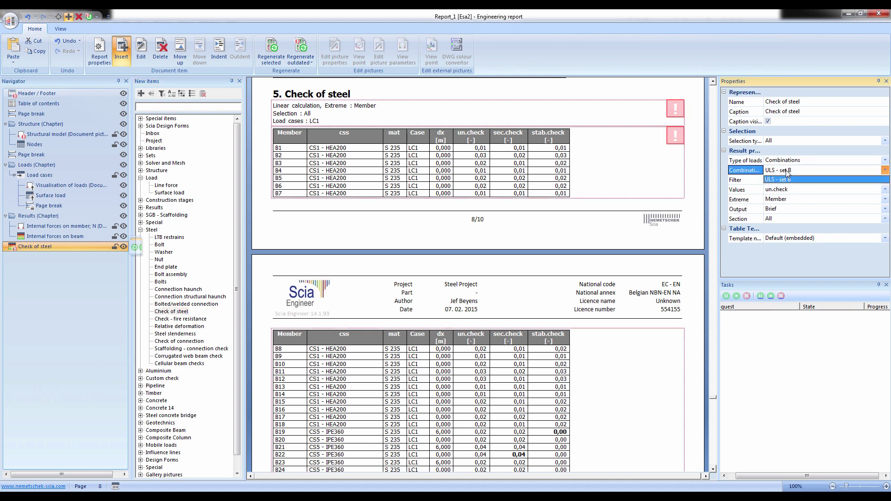
left_click(271, 49)
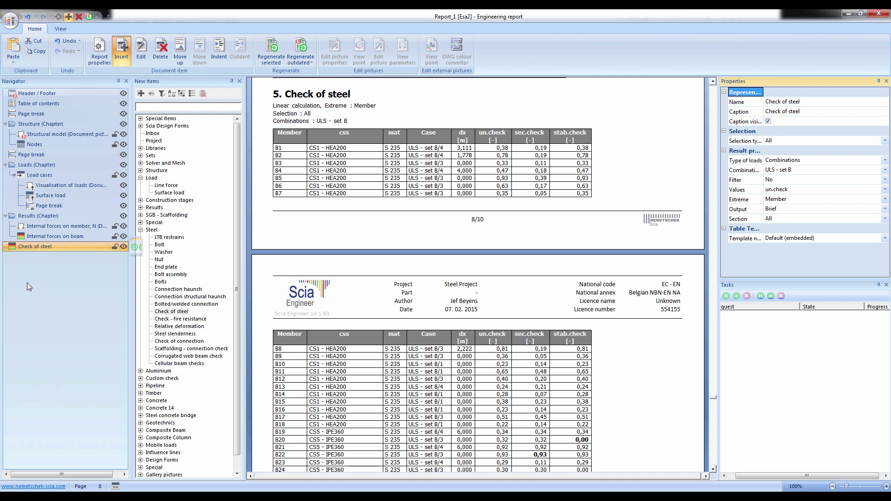
Duplicate the Check of steel table directly below the original and select the copy
left_click(23, 260)
left_click(31, 250)
key("ctrl+v")
left_click(29, 260)
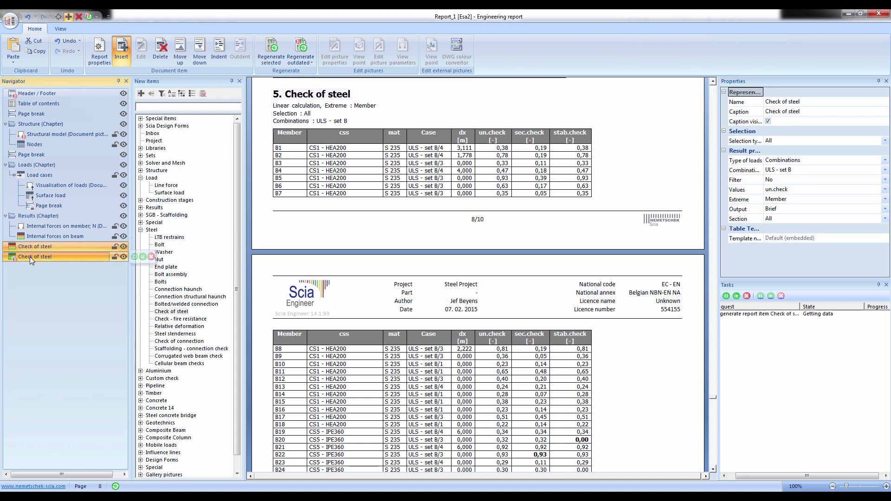
Set the copied Check of steel table's Extreme to Global and its Output to Detailed
left_click(775, 203)
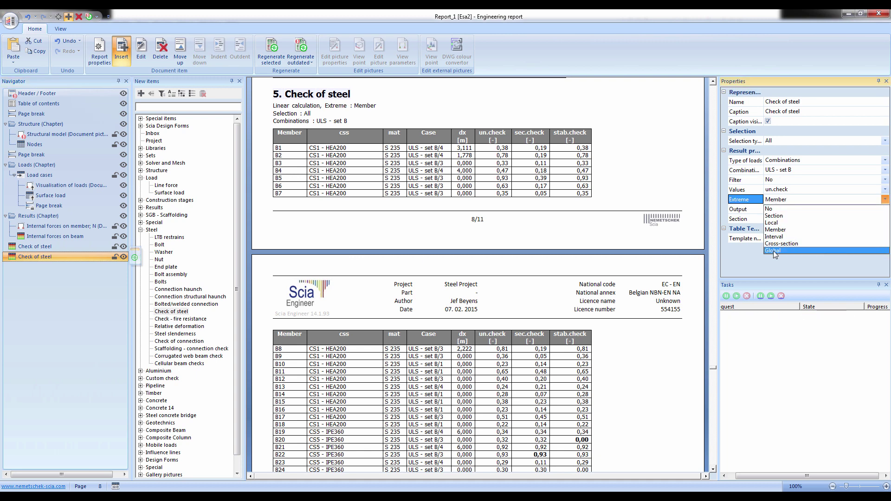
left_click(774, 235)
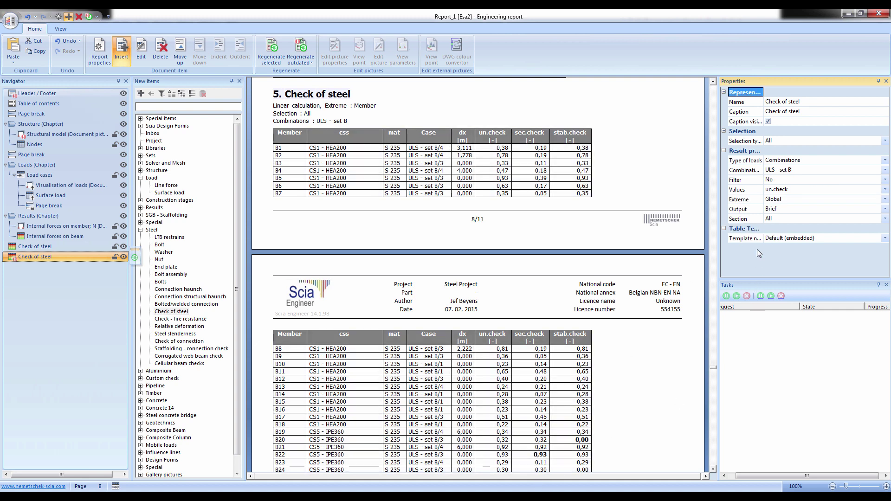
left_click(771, 209)
left_click(773, 225)
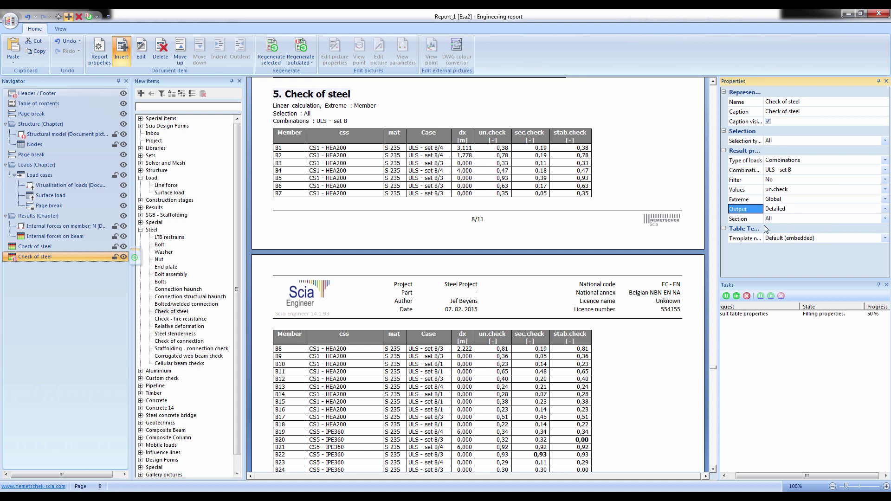
Compare the summary Check of steel table with the detailed one in the report preview
left_click(43, 247, "ctrl")
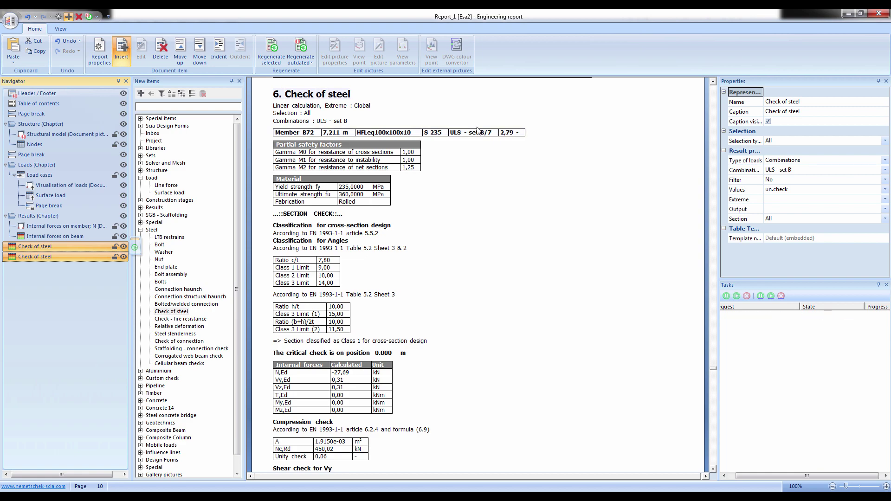
left_click(477, 176)
scroll(477, 176, "up", 5)
scroll(478, 177, "up", 12)
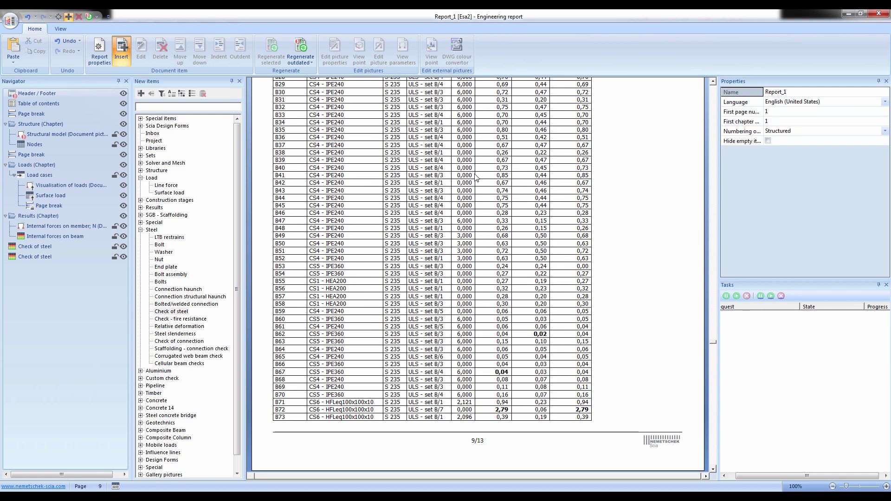
scroll(478, 177, "down", 15)
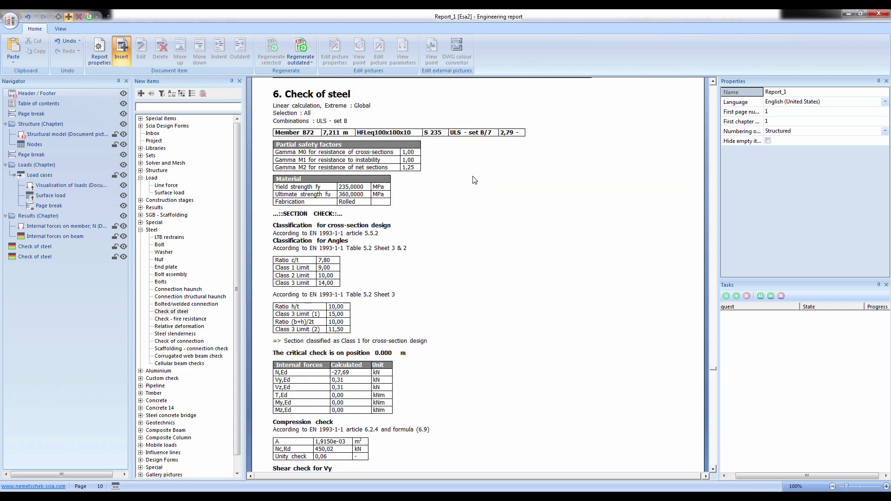
scroll(474, 179, "down", 2)
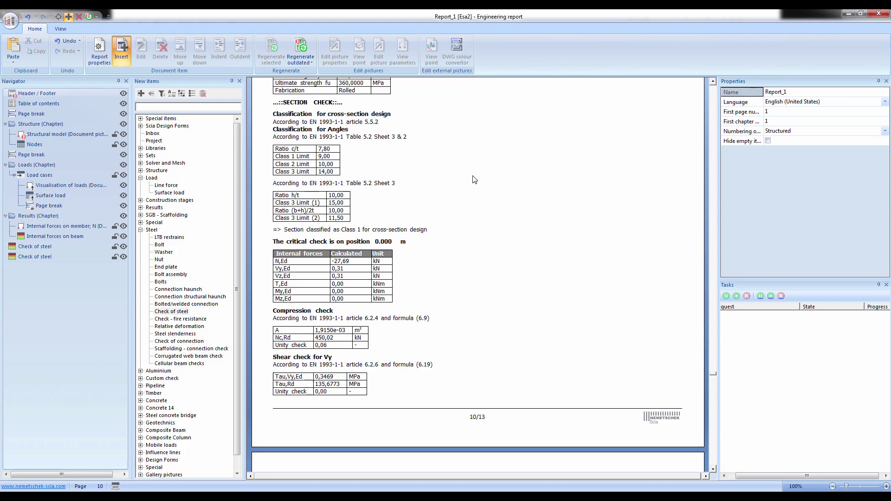
Switch to the Scia Engineer model and delete the two roof beams and upper column meeting at the lower roof's back corner
key("alt+Tab")
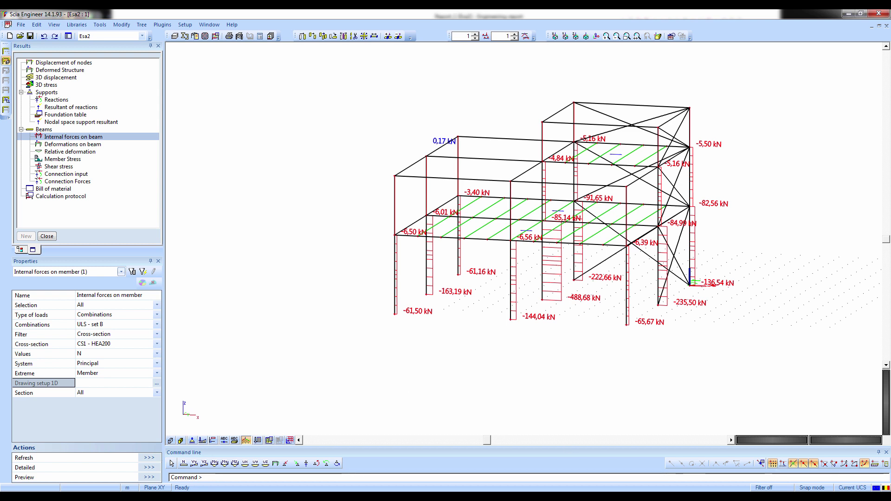
right_click_drag(767, 198, 552, 125, "ctrl")
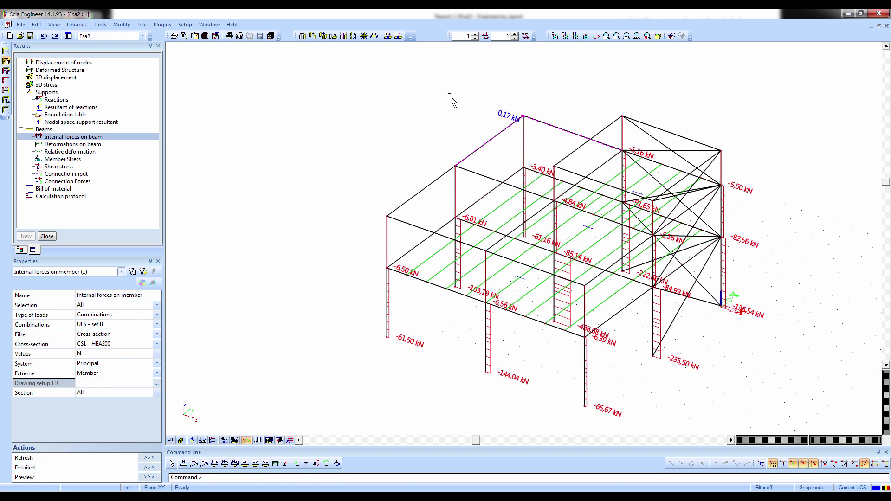
key("Delete")
key("Escape")
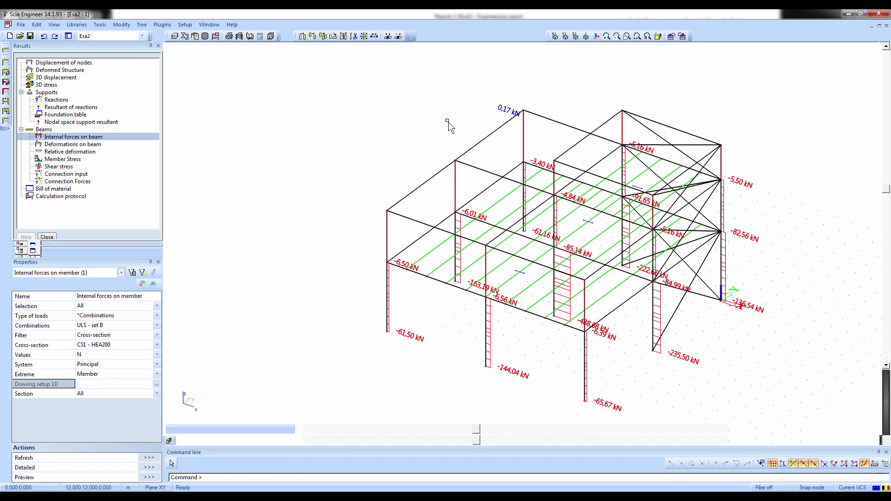
middle_click_drag(399, 132, 353, 103)
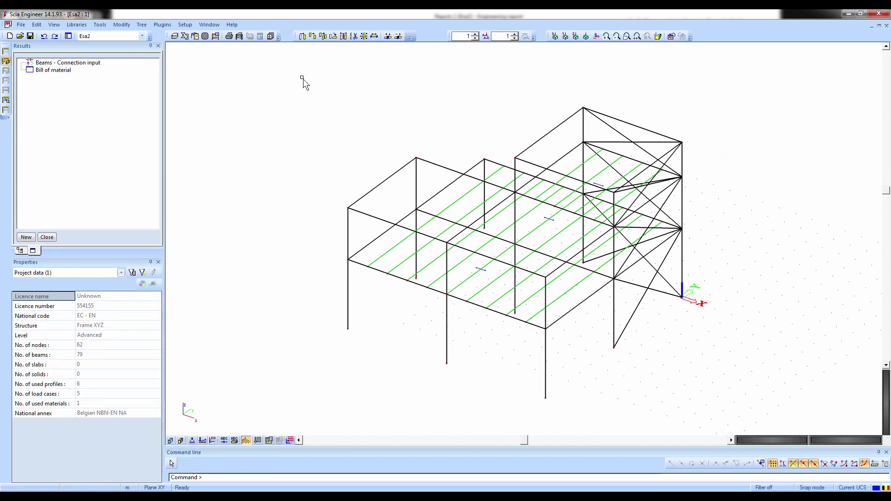
Rerun the linear calculation on the modified structure and switch back to the engineering report
left_click(216, 37)
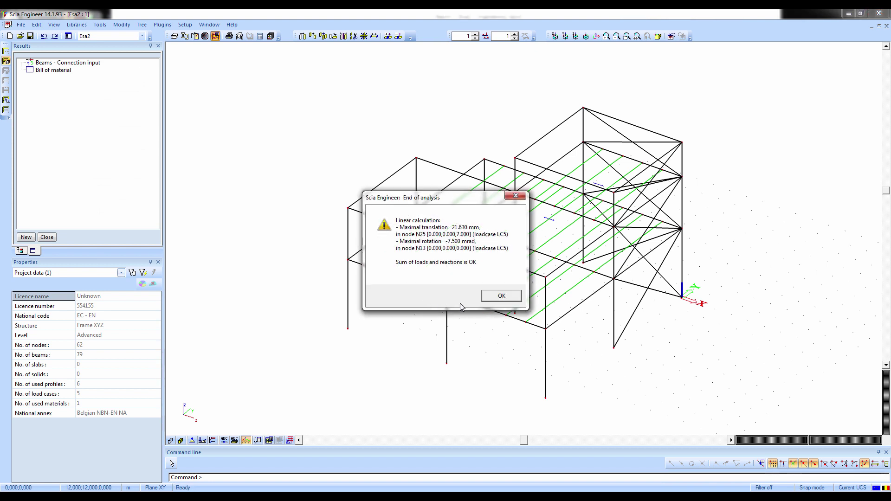
left_click(501, 296)
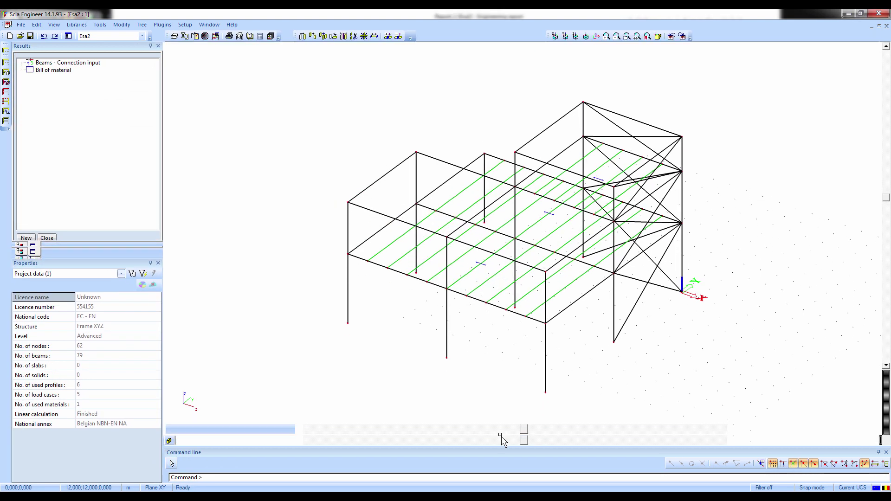
left_click(663, 496)
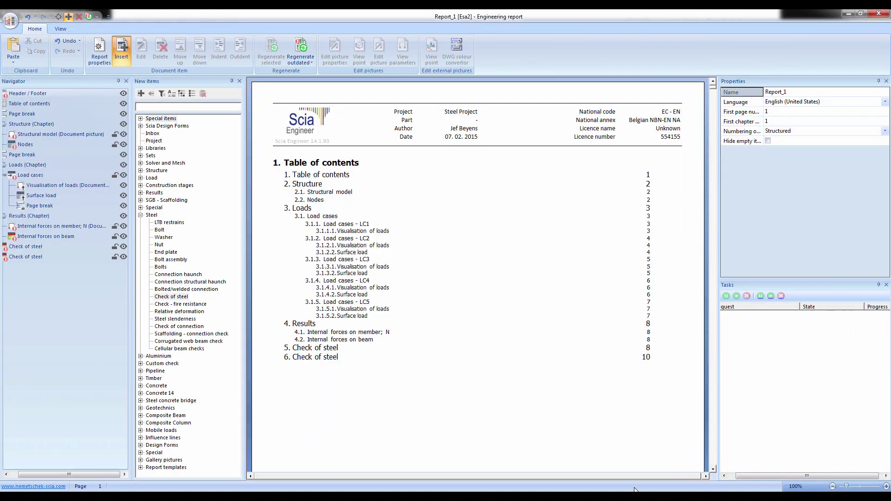
Regenerate all report items, from the Header / Footer to the last Check of steel table
scroll(401, 386, "down", 10)
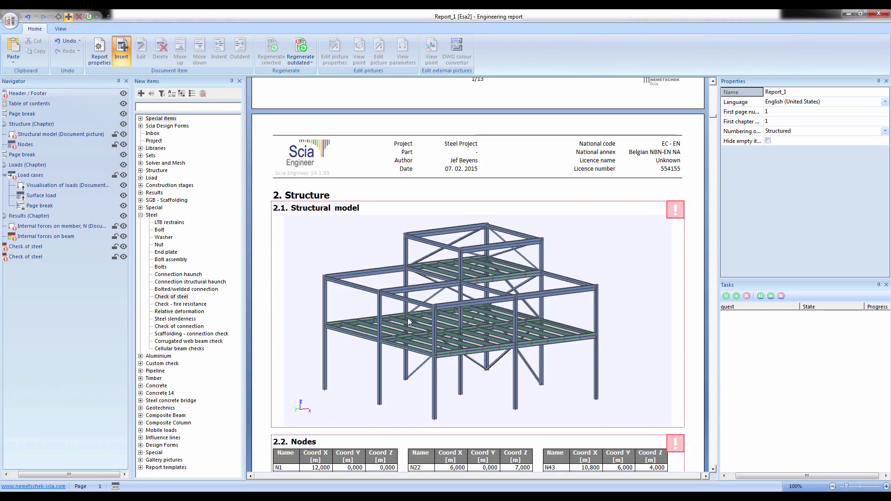
scroll(408, 318, "down", 10)
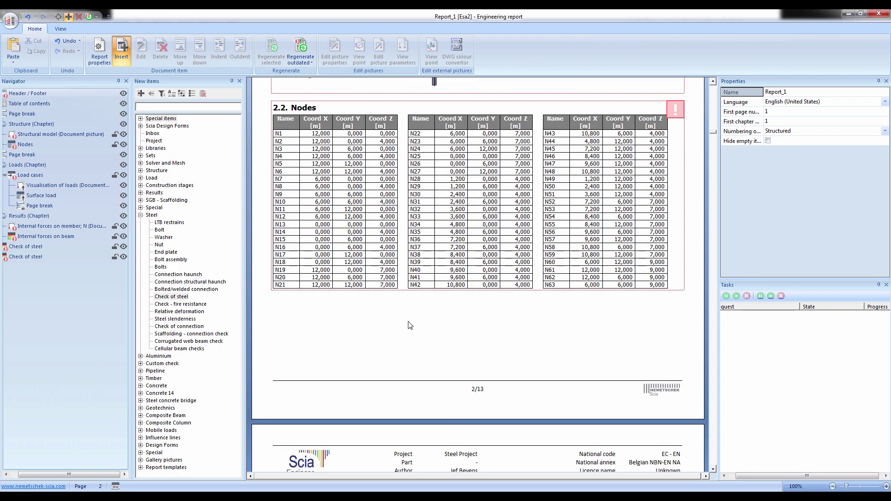
scroll(410, 325, "down", 15)
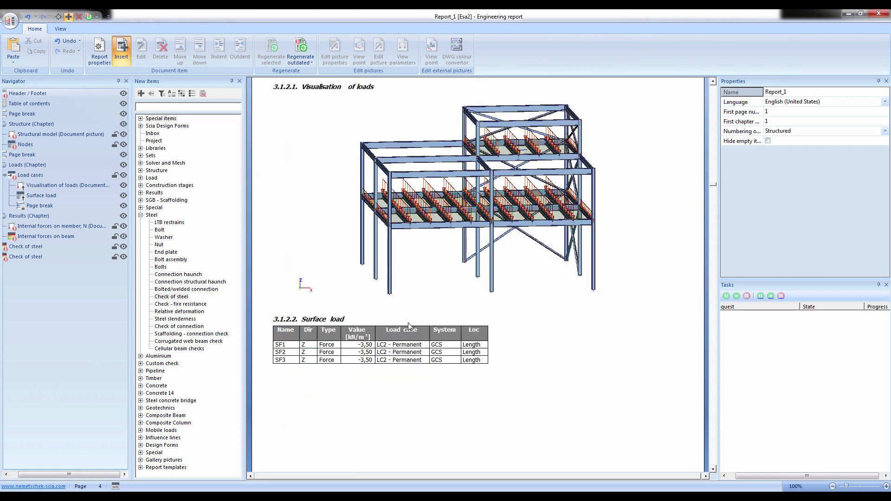
left_click_drag(68, 285, 31, 91)
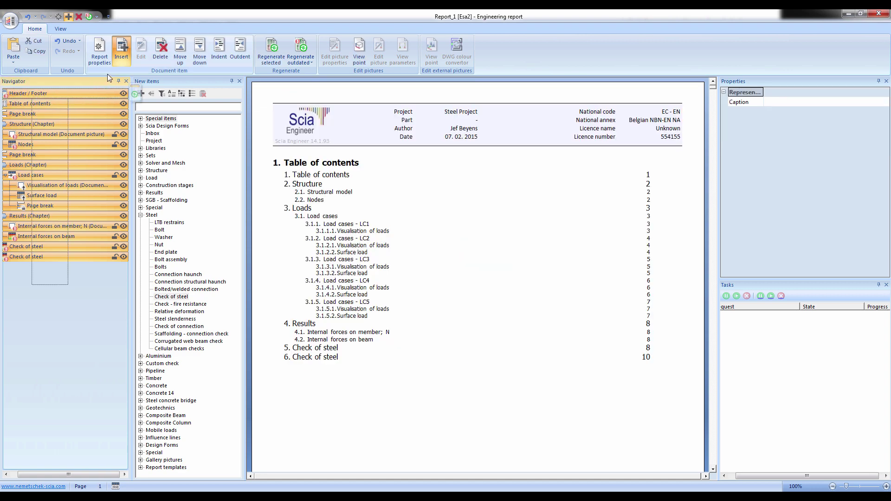
left_click(273, 60)
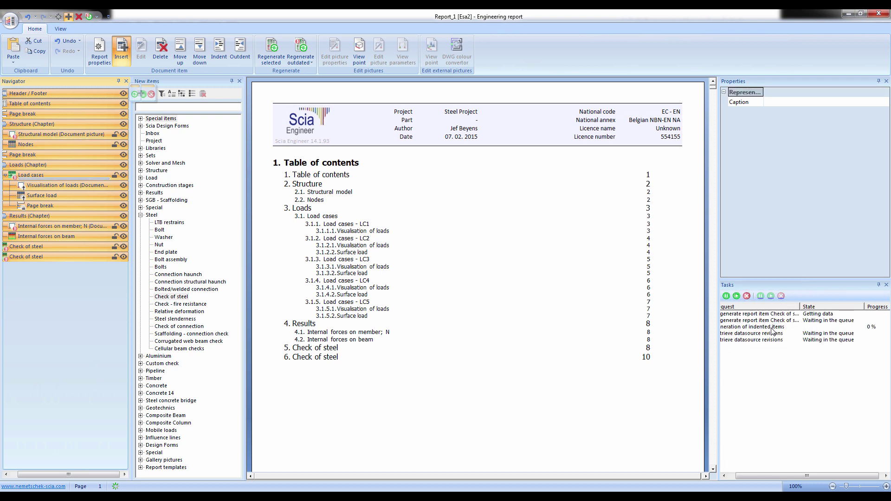
left_click(765, 328)
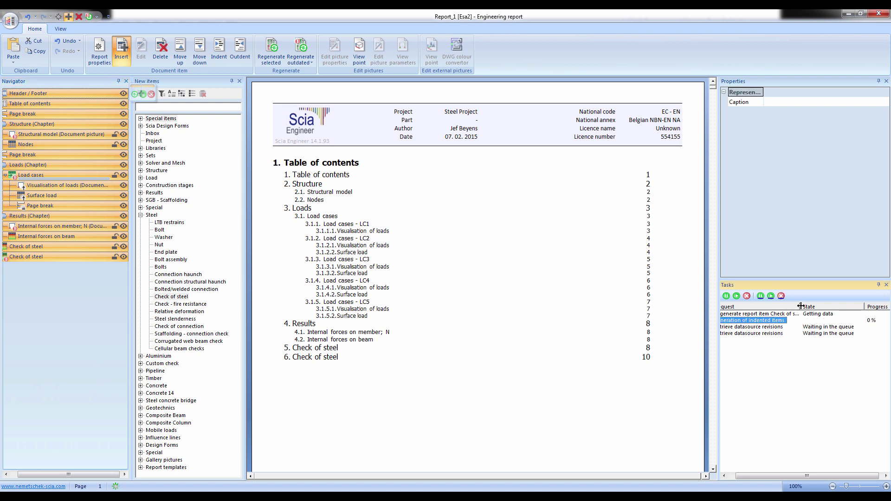
left_click_drag(800, 307, 810, 307)
mouse_move(864, 307)
left_mouse_down()
mouse_move(877, 306)
mouse_move(867, 307)
left_mouse_up()
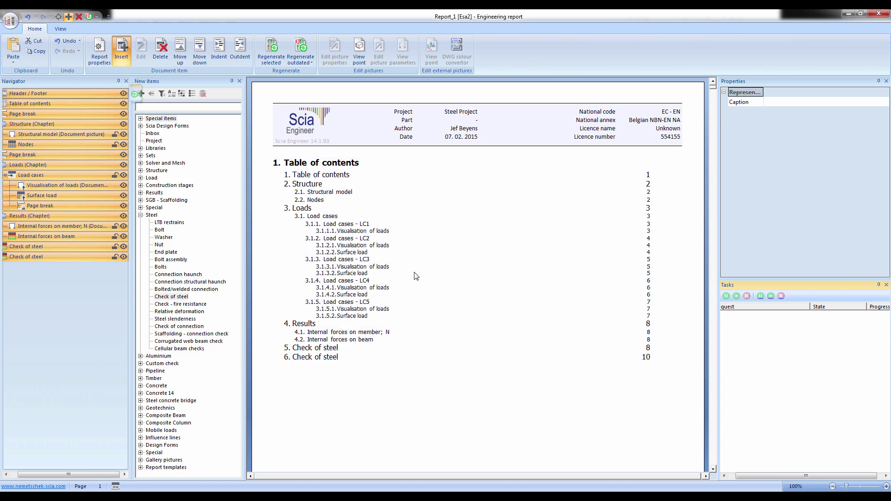
Review the regenerated report's structural model, nodes, load case pictures, internal forces and steel check tables
left_click(477, 368)
scroll(477, 369, "down", 15)
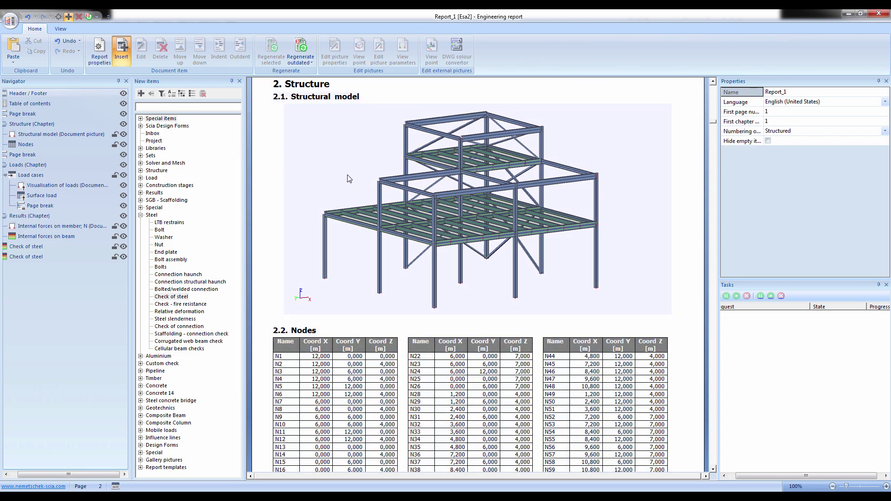
scroll(348, 193, "down", 10)
scroll(348, 215, "down", 5)
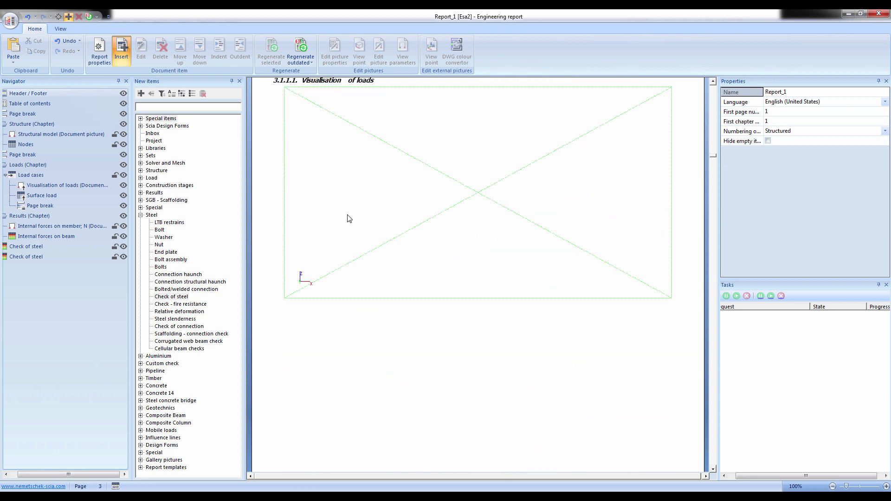
scroll(365, 162, "down", 8)
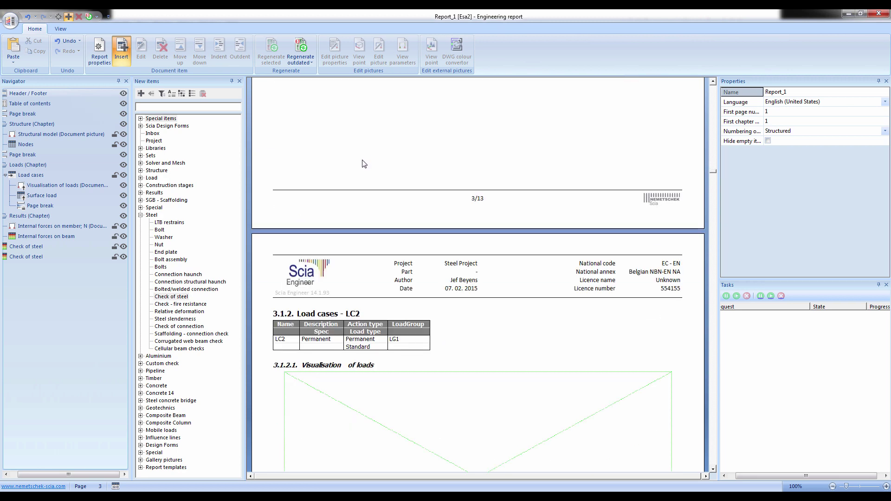
scroll(363, 172, "down", 8)
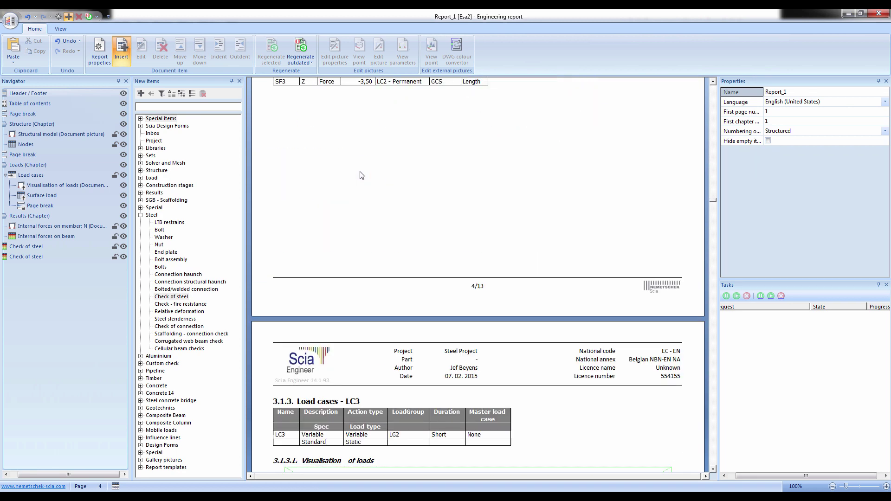
scroll(361, 178, "down", 8)
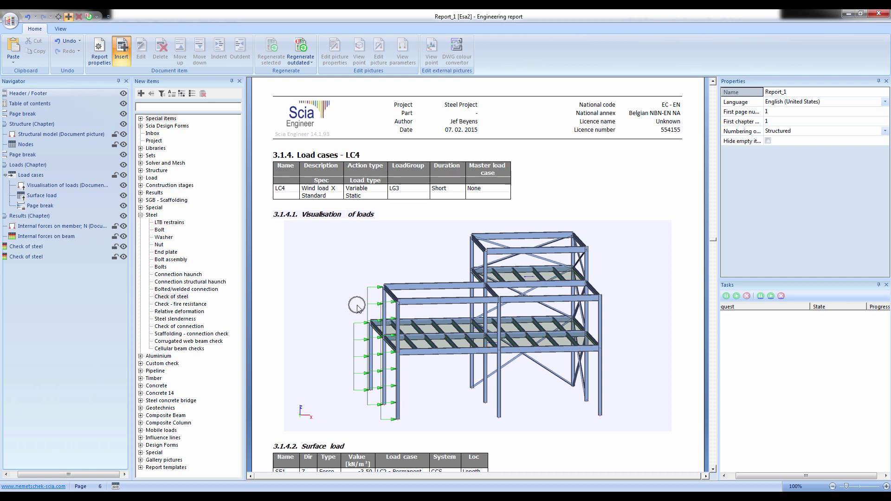
scroll(357, 312, "down", 8)
scroll(360, 309, "down", 15)
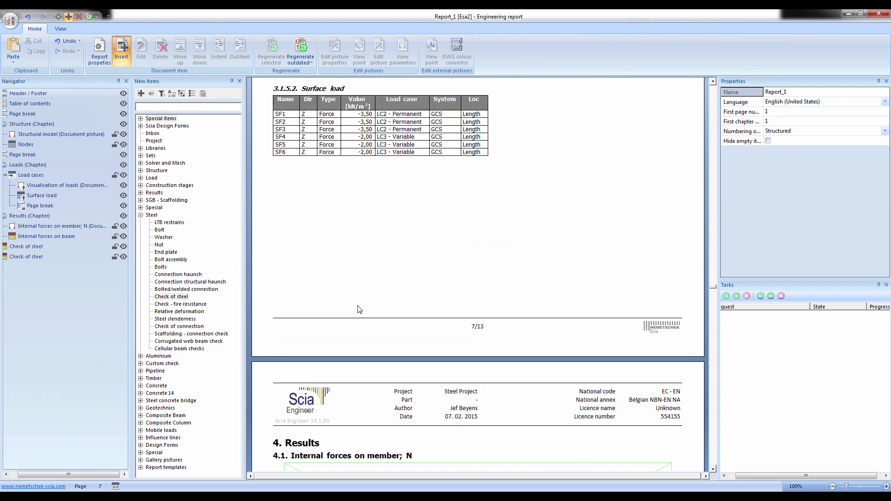
scroll(360, 310, "up", 3)
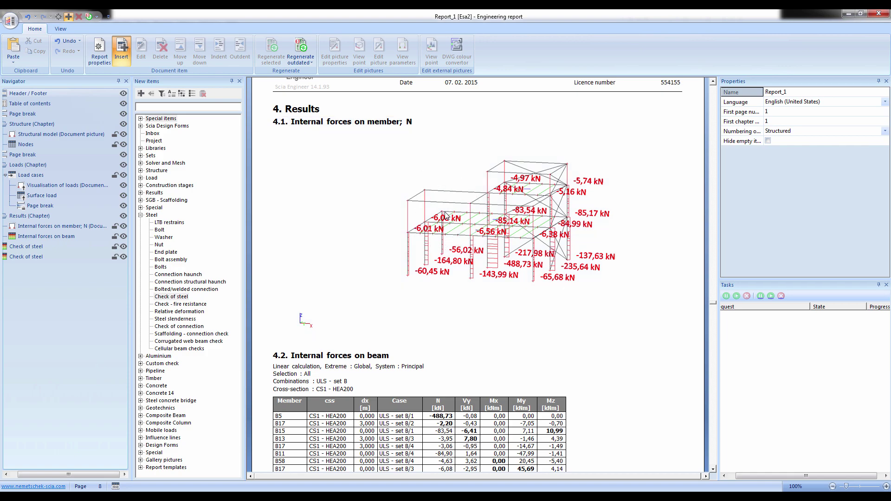
scroll(446, 217, "down", 5)
scroll(446, 217, "down", 15)
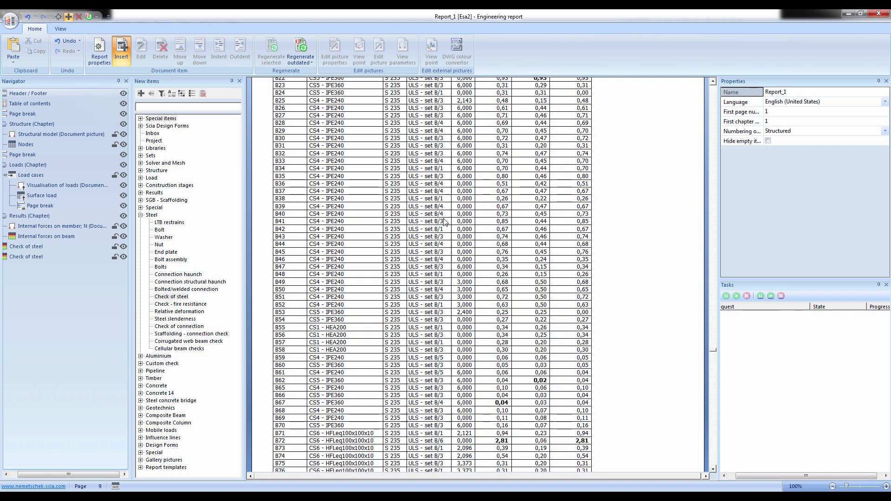
scroll(446, 225, "up", 10)
scroll(445, 226, "up", 15)
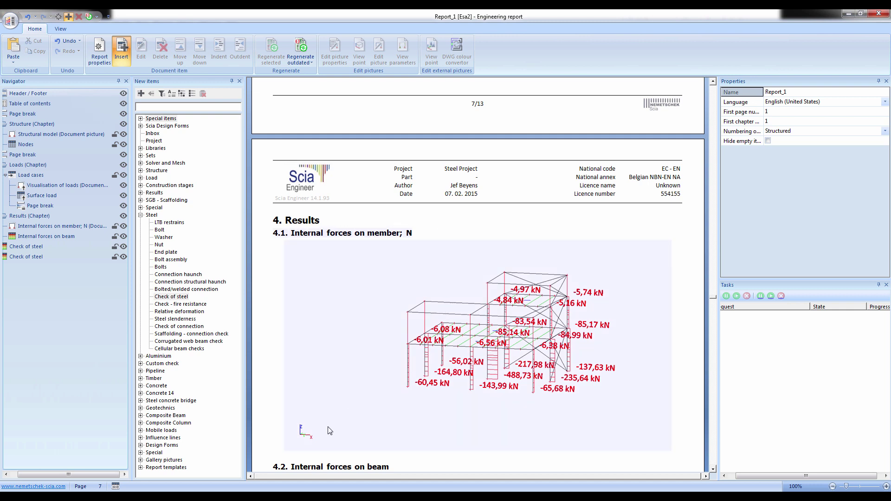
Export the report to PDF as report1 in the Documents library and open the exported file
left_click(8, 20)
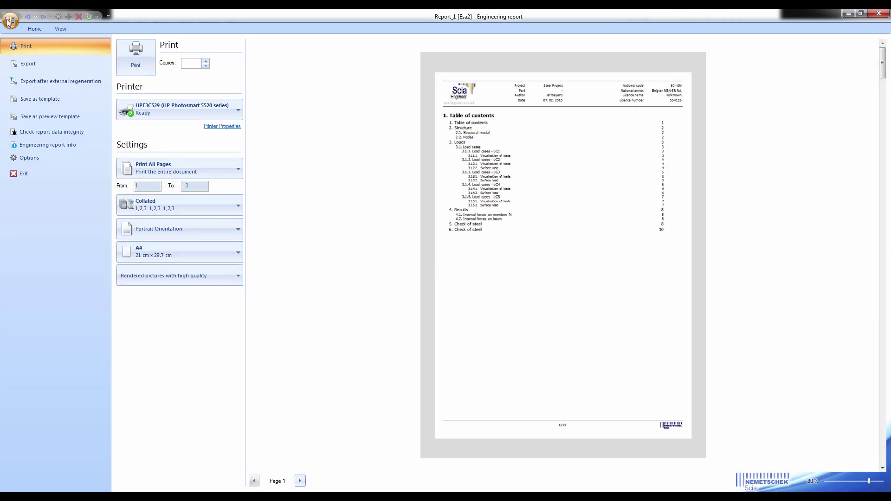
left_click(27, 68)
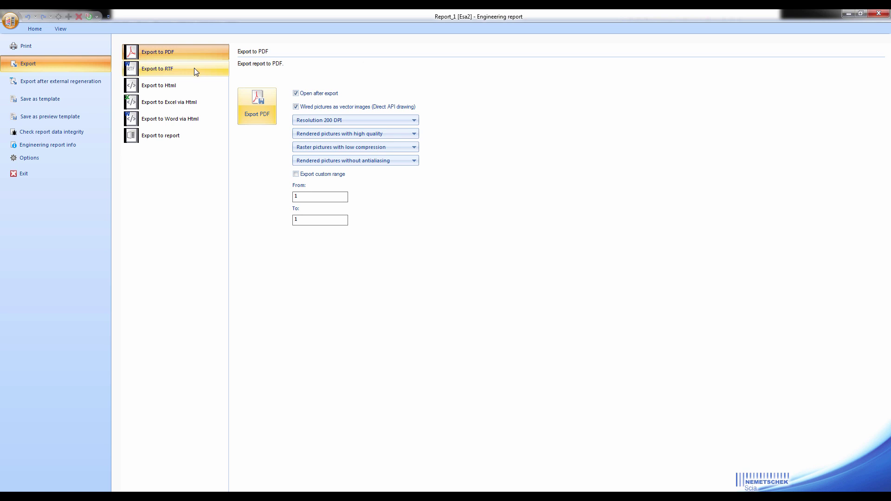
left_click(256, 108)
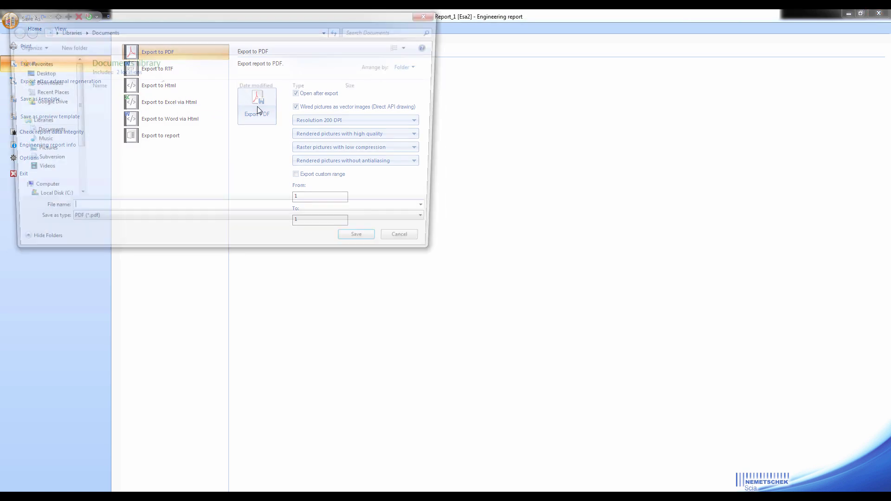
type("repor")
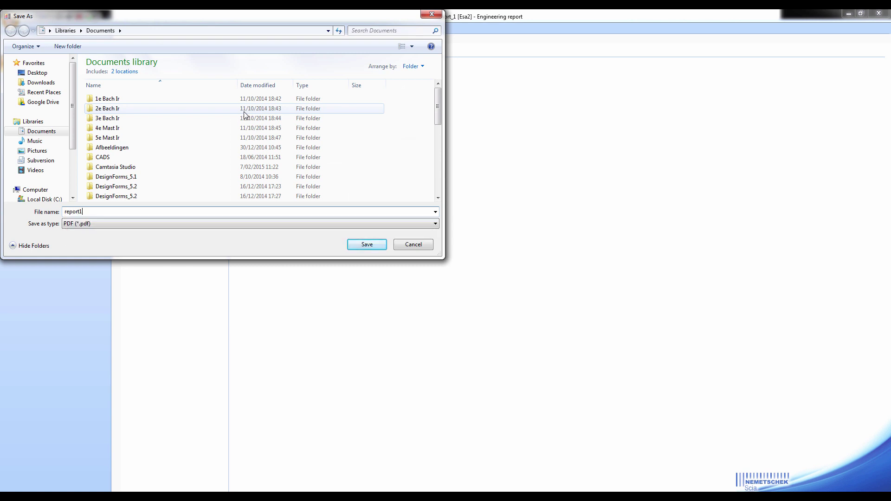
type("t1")
key("Return")
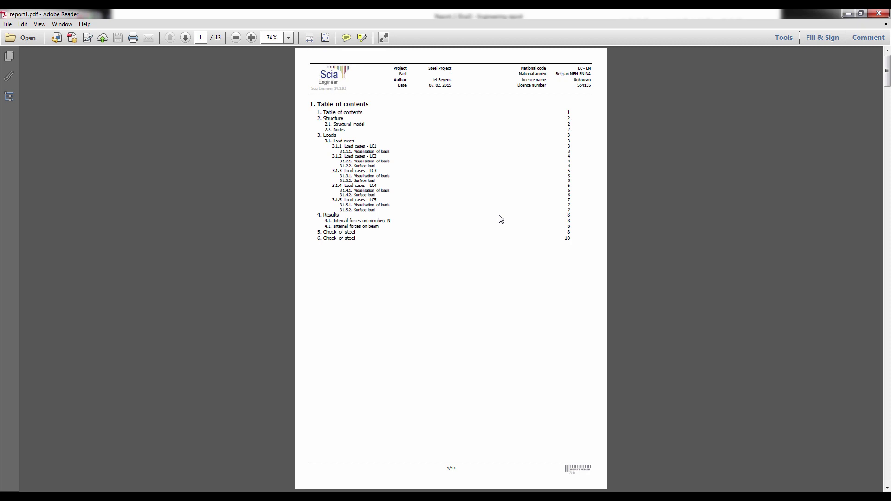
Examine the exported PDF's Structural model section and enlarge its interactive 3D picture
scroll(502, 219, "down", 6)
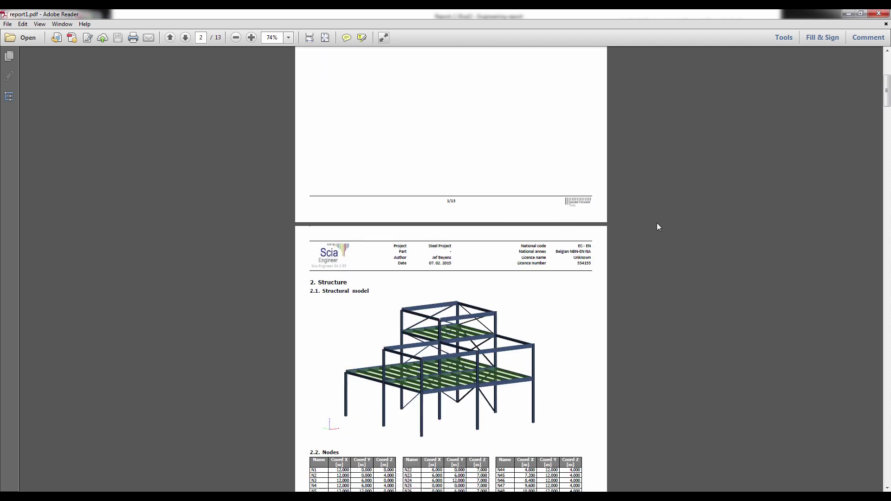
scroll(667, 224, "down", 2)
mouse_move(504, 293)
scroll(481, 294, "up", 2)
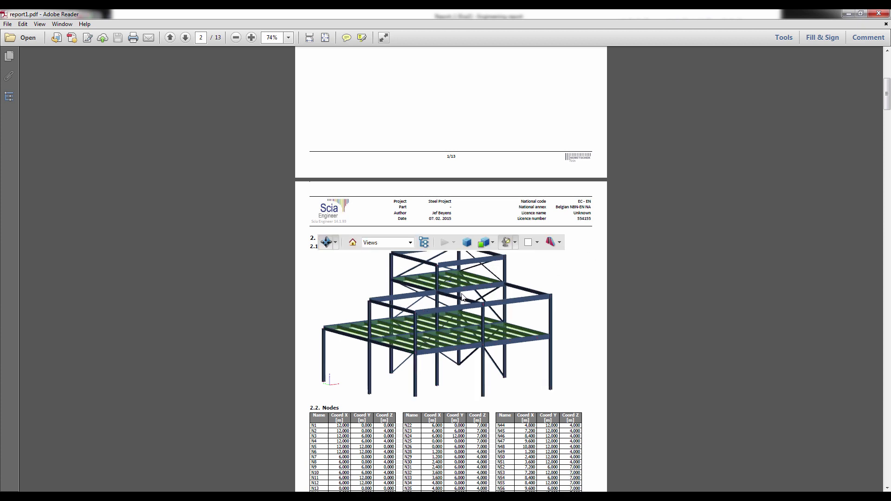
scroll(460, 295, "down", 3)
scroll(459, 295, "up", 1)
scroll(419, 287, "up", 3)
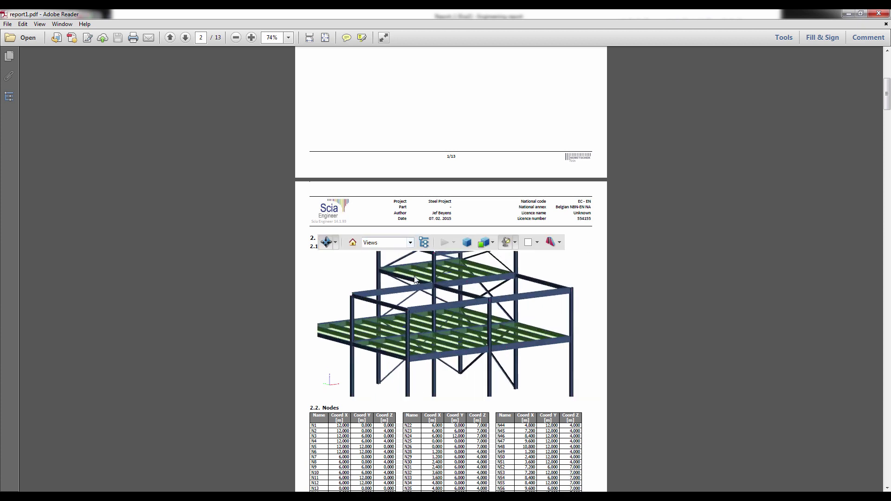
Show the structural model's 3D picture in the predefined views X+, Y- and IZO, one after another
left_click(410, 242)
left_click(389, 291)
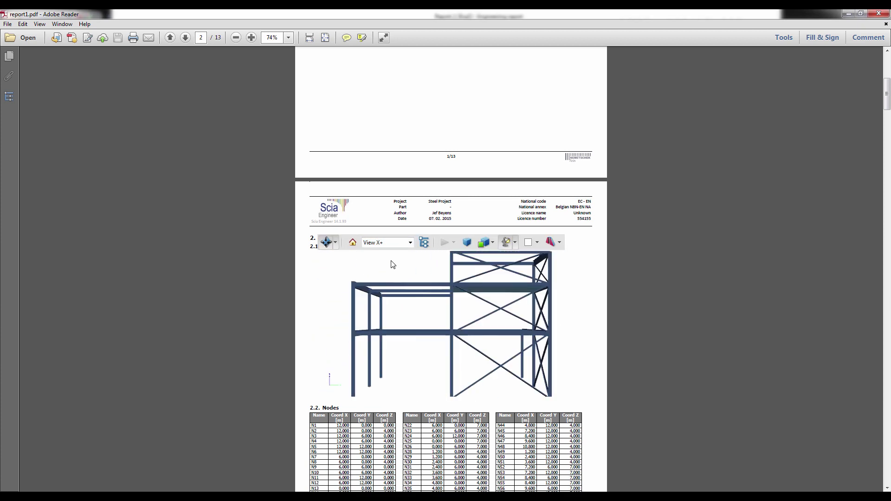
left_click(410, 243)
left_click(372, 313)
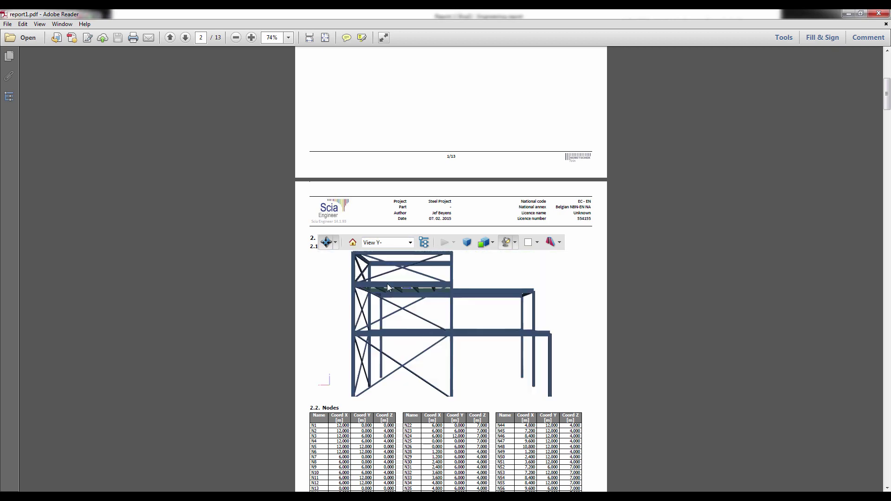
left_click(411, 243)
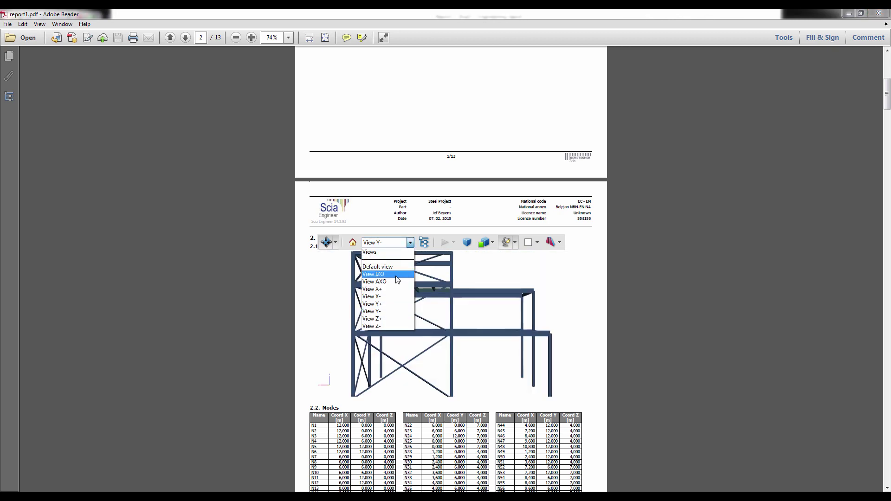
left_click(388, 276)
Open the 3D picture's model tree and toggle the visibility of LINESET_0, LINESET_1 and LINESET_2 at the end of its list
left_click(423, 243)
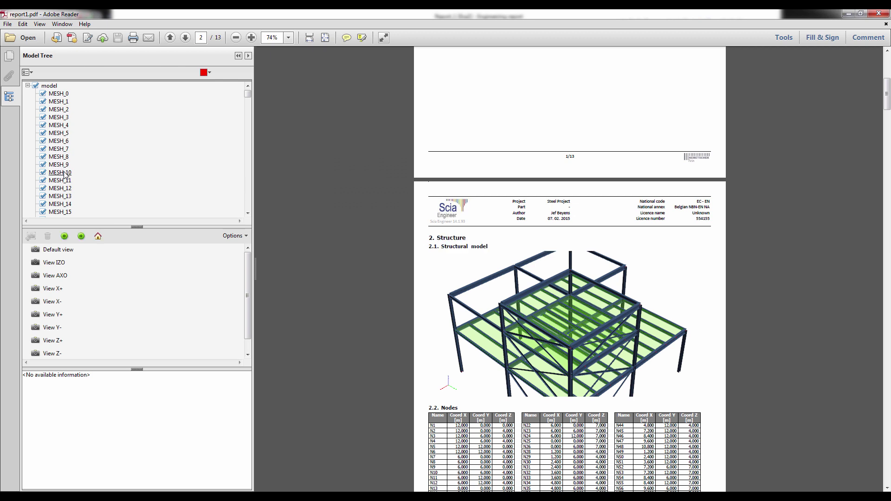
left_click_drag(247, 101, 246, 223)
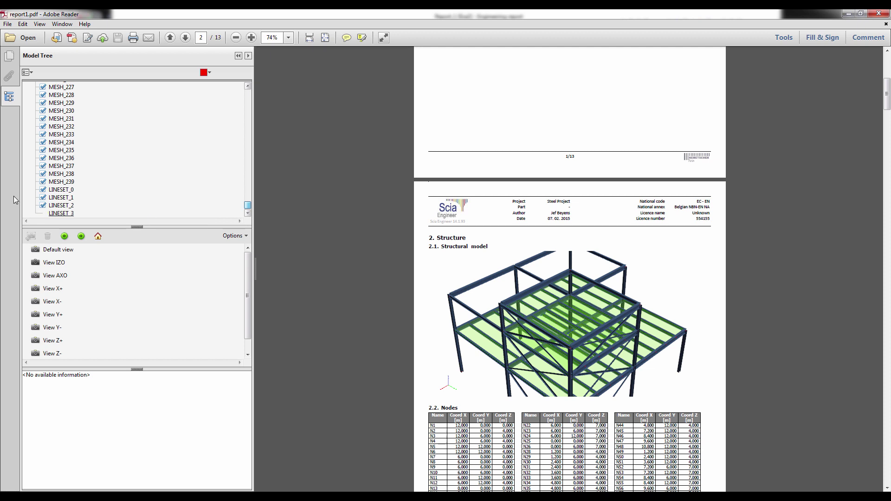
left_click(43, 197)
left_click(42, 206)
left_click(42, 197)
left_click(42, 189)
Review the remaining pages of the exported PDF, including the Results and Check of steel sections, and close the file
scroll(349, 237, "down", 5)
scroll(348, 241, "down", 15)
scroll(350, 250, "down", 20)
scroll(392, 274, "down", 20)
scroll(381, 267, "down", 10)
scroll(384, 260, "up", 17)
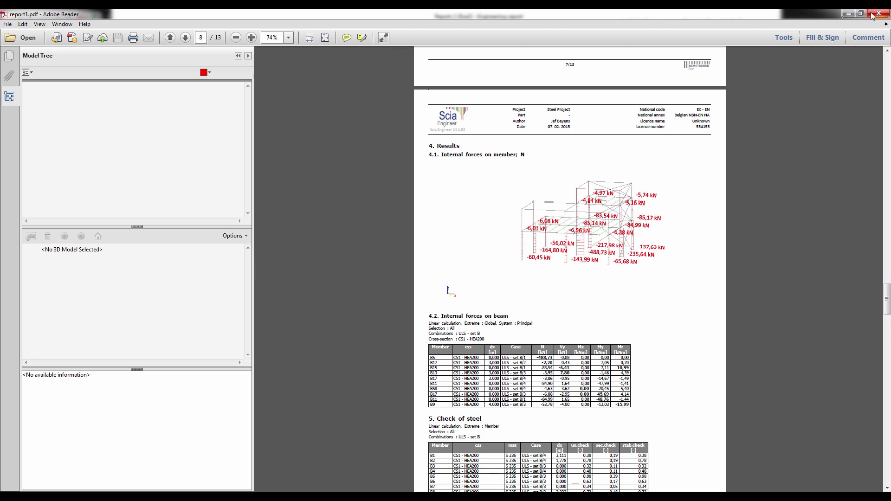
left_click(872, 15)
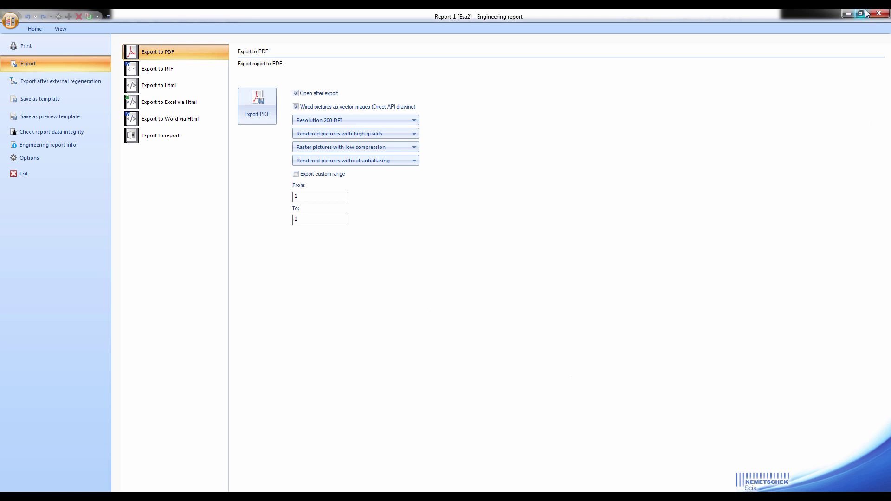